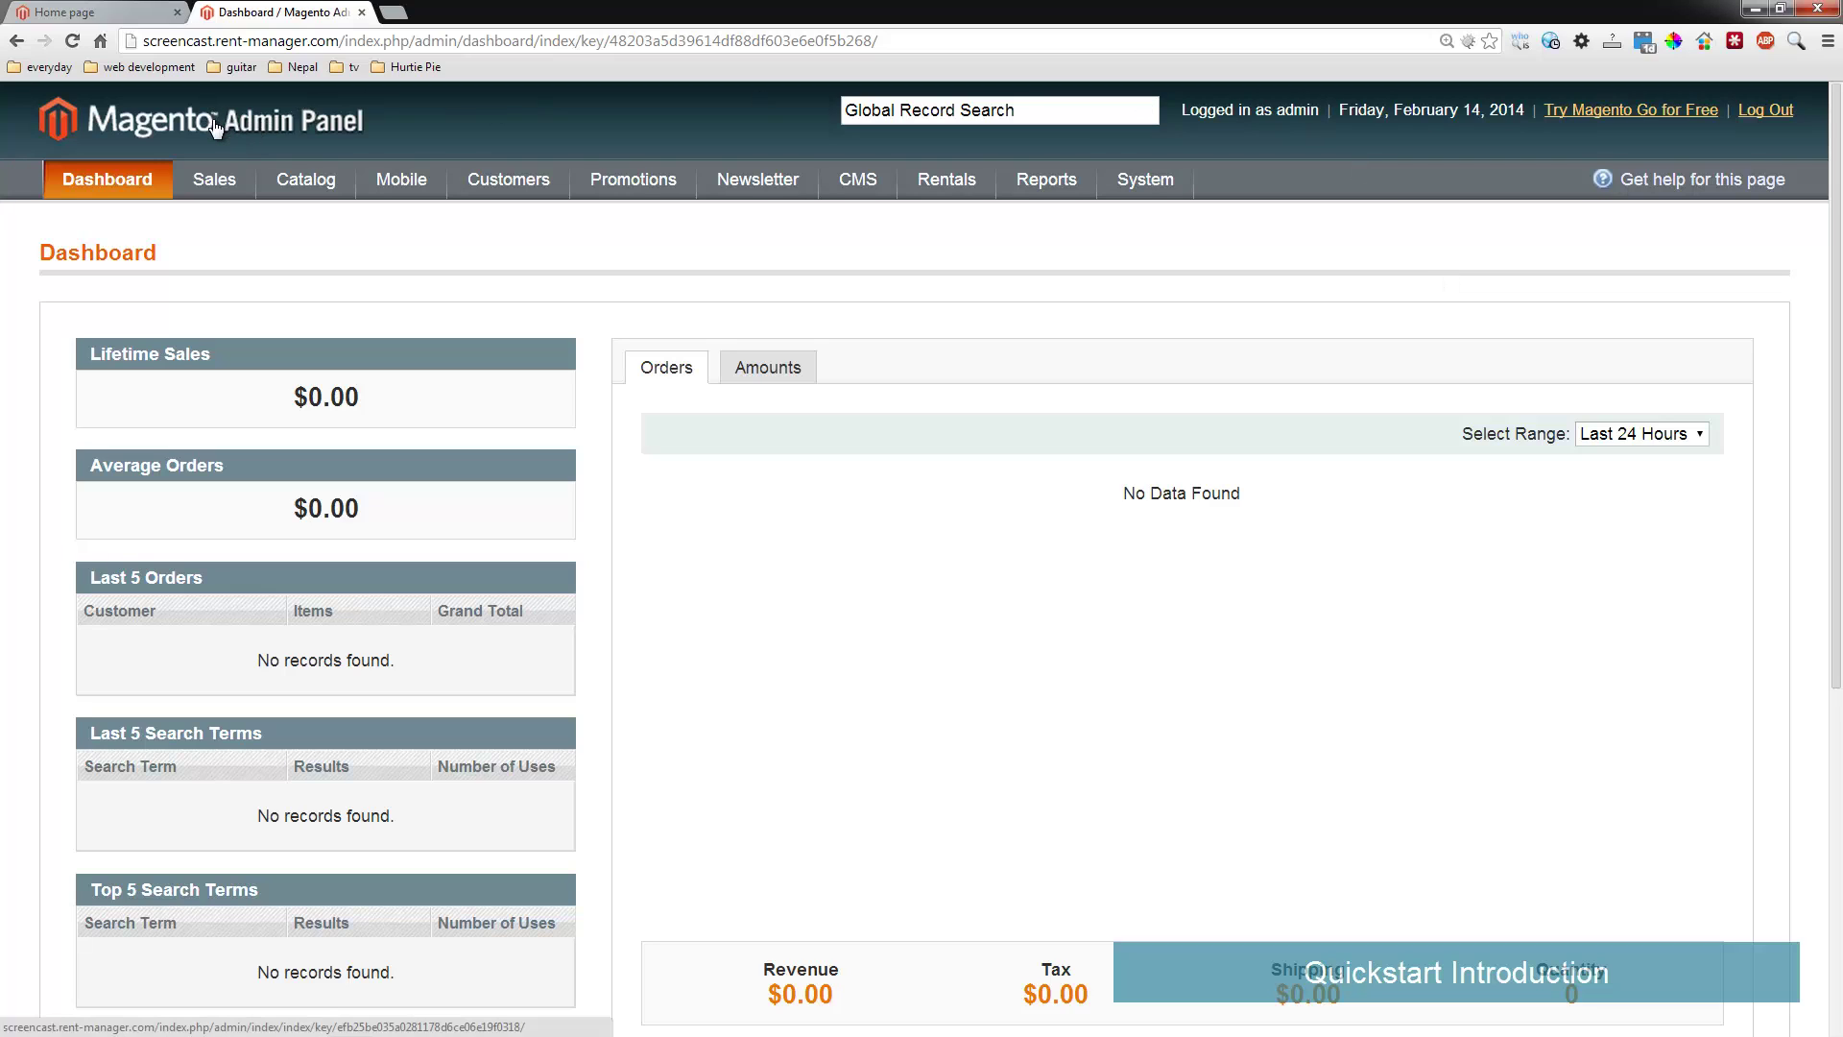
# Look through the options of the admin sections, from Sales and Catalog to Customers, Promotions, Newsletter, Rentals, Reports and System
pyautogui.moveTo(216, 167)
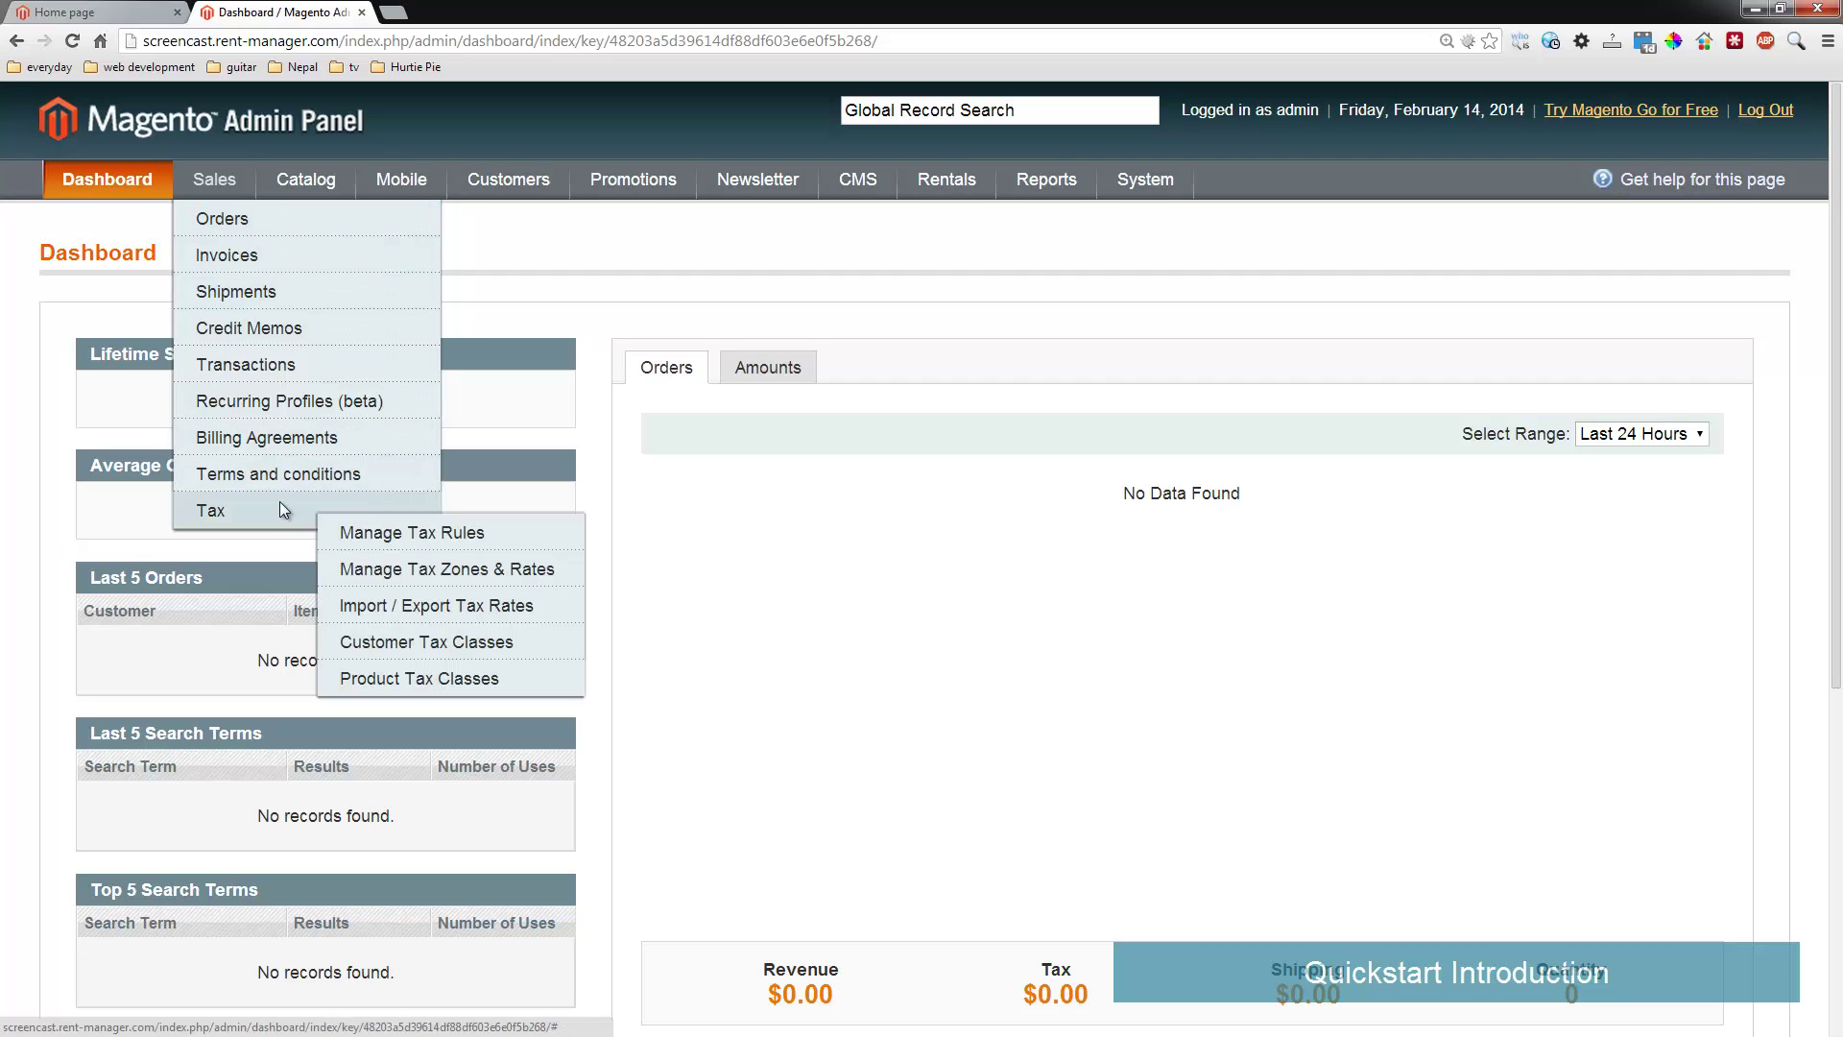
pyautogui.moveTo(314, 177)
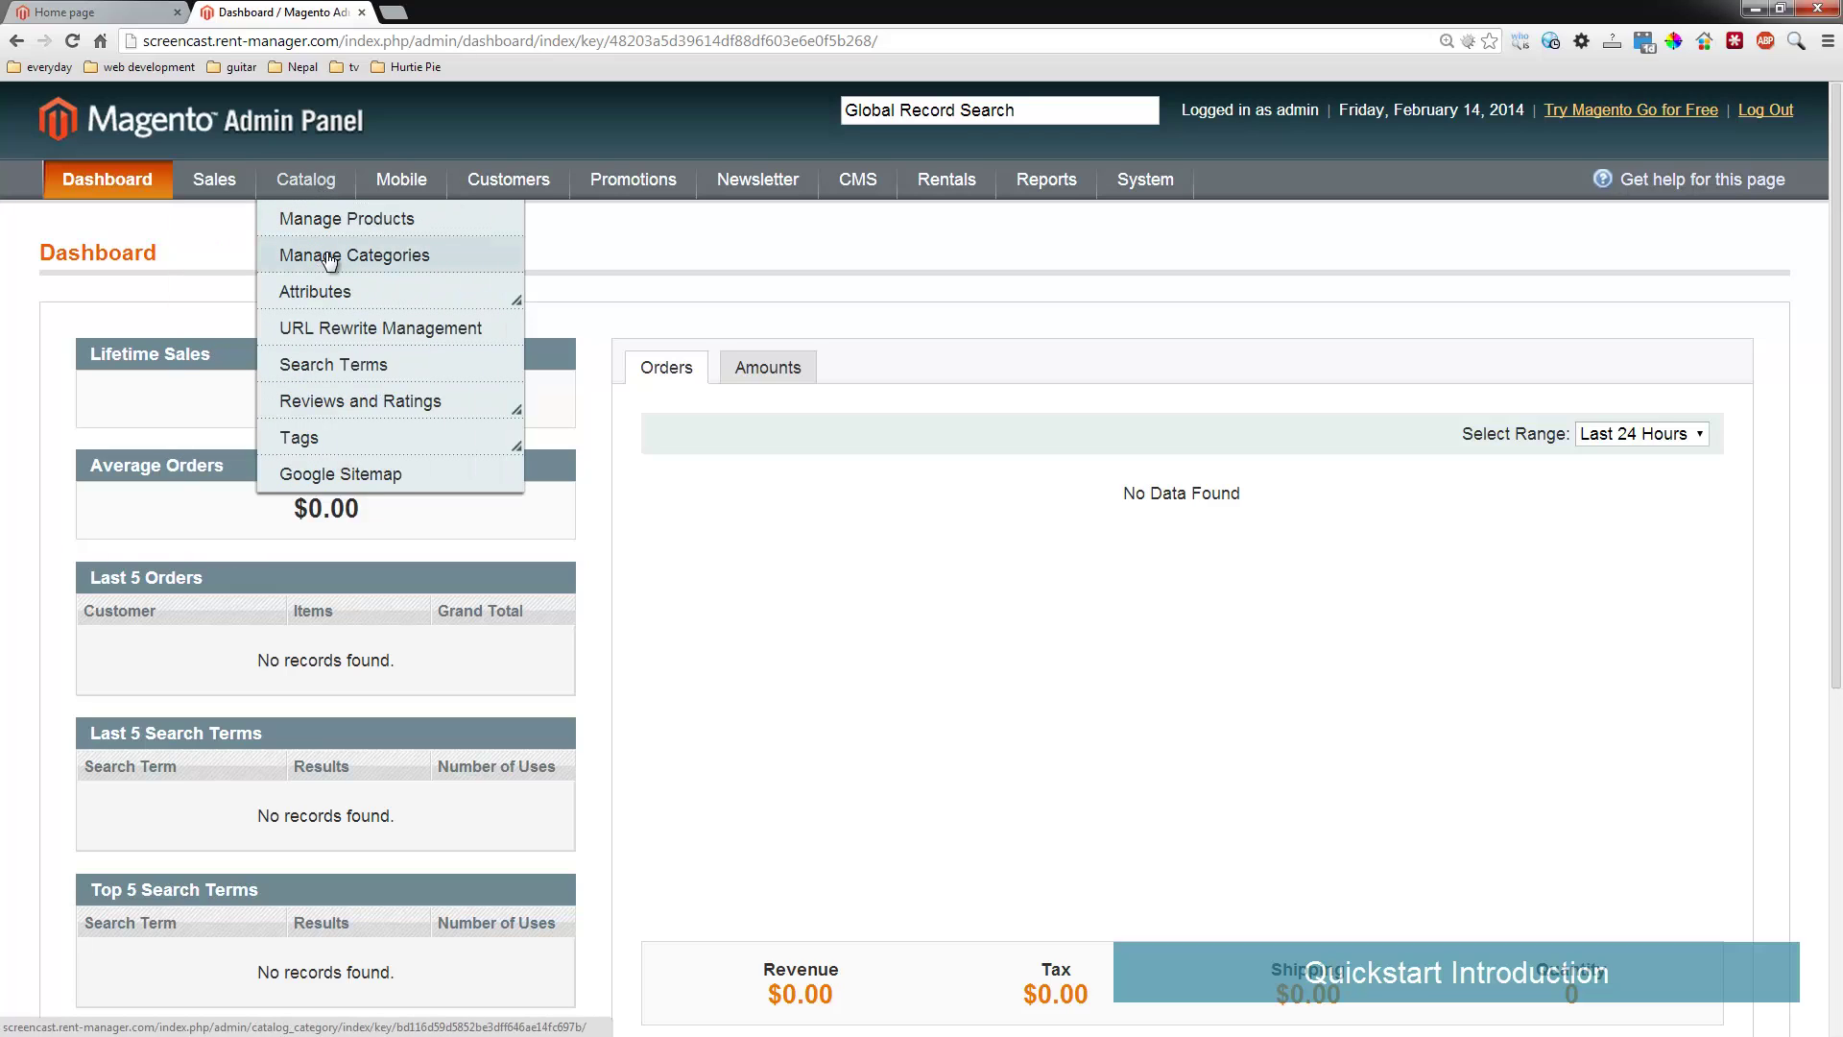
pyautogui.moveTo(338, 287)
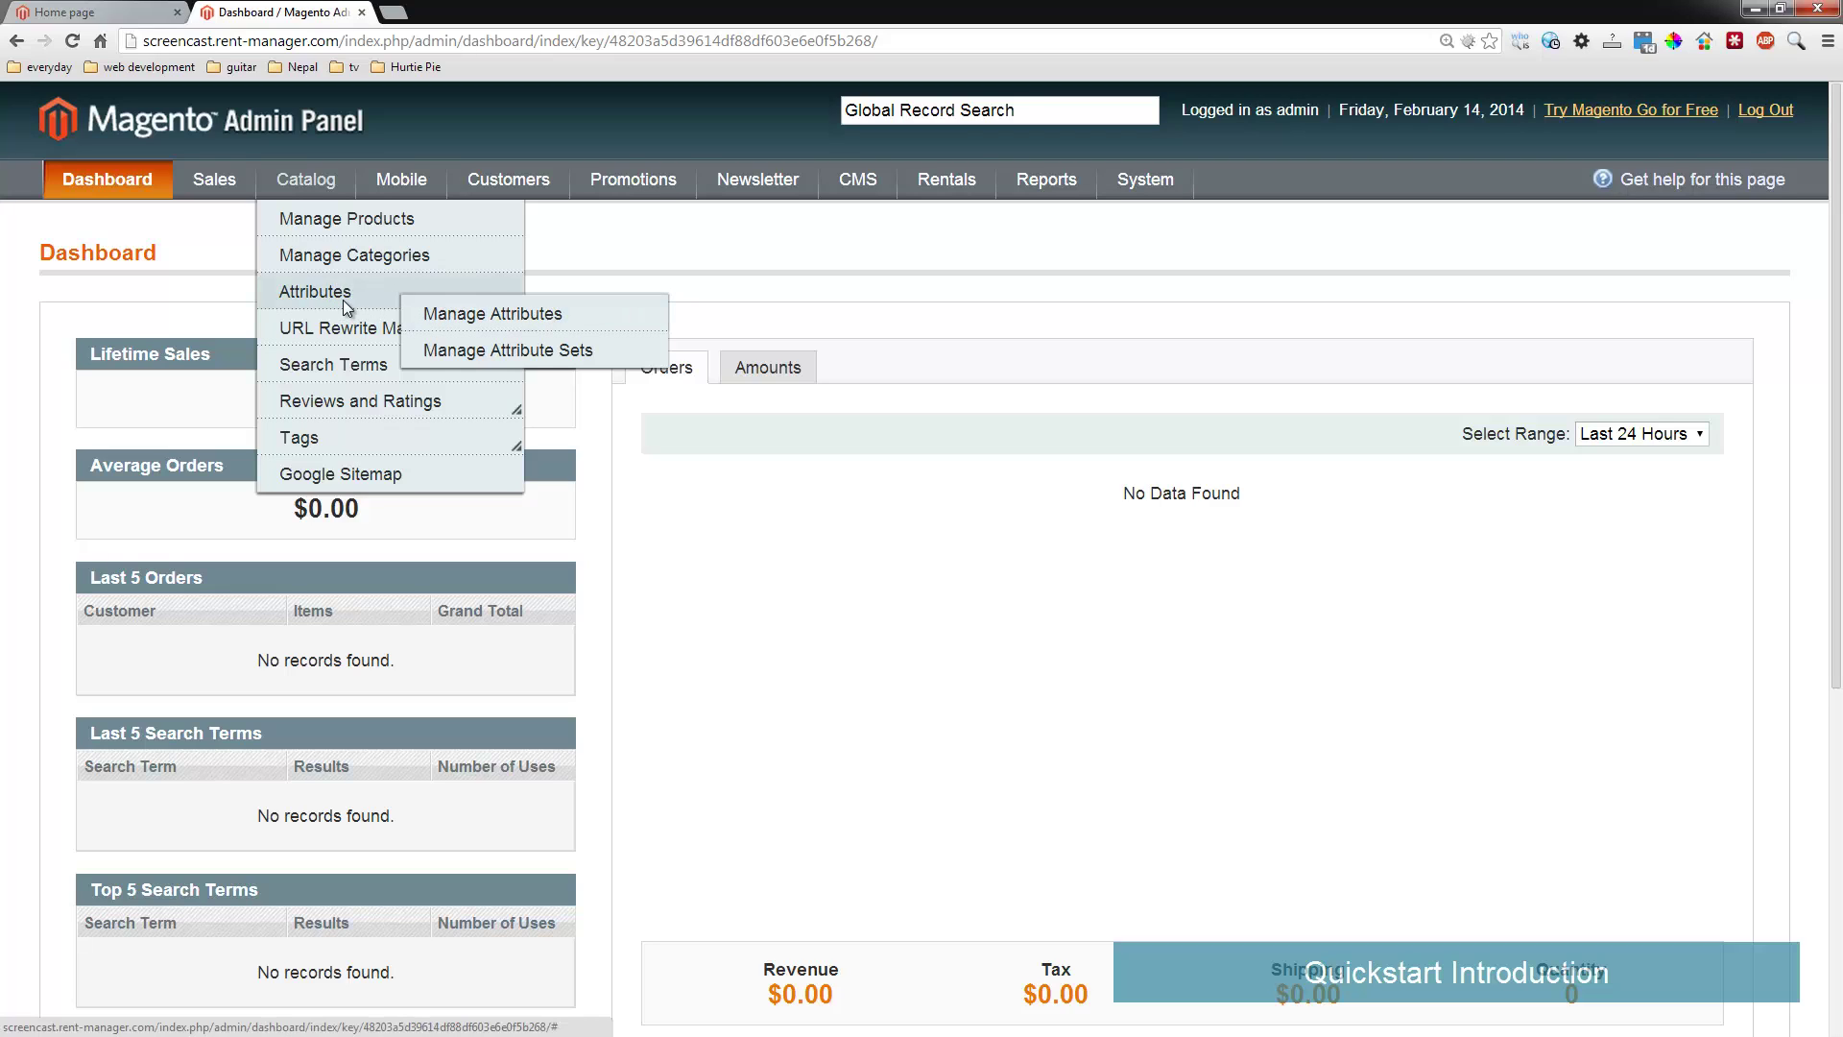
pyautogui.moveTo(395, 196)
pyautogui.moveTo(503, 177)
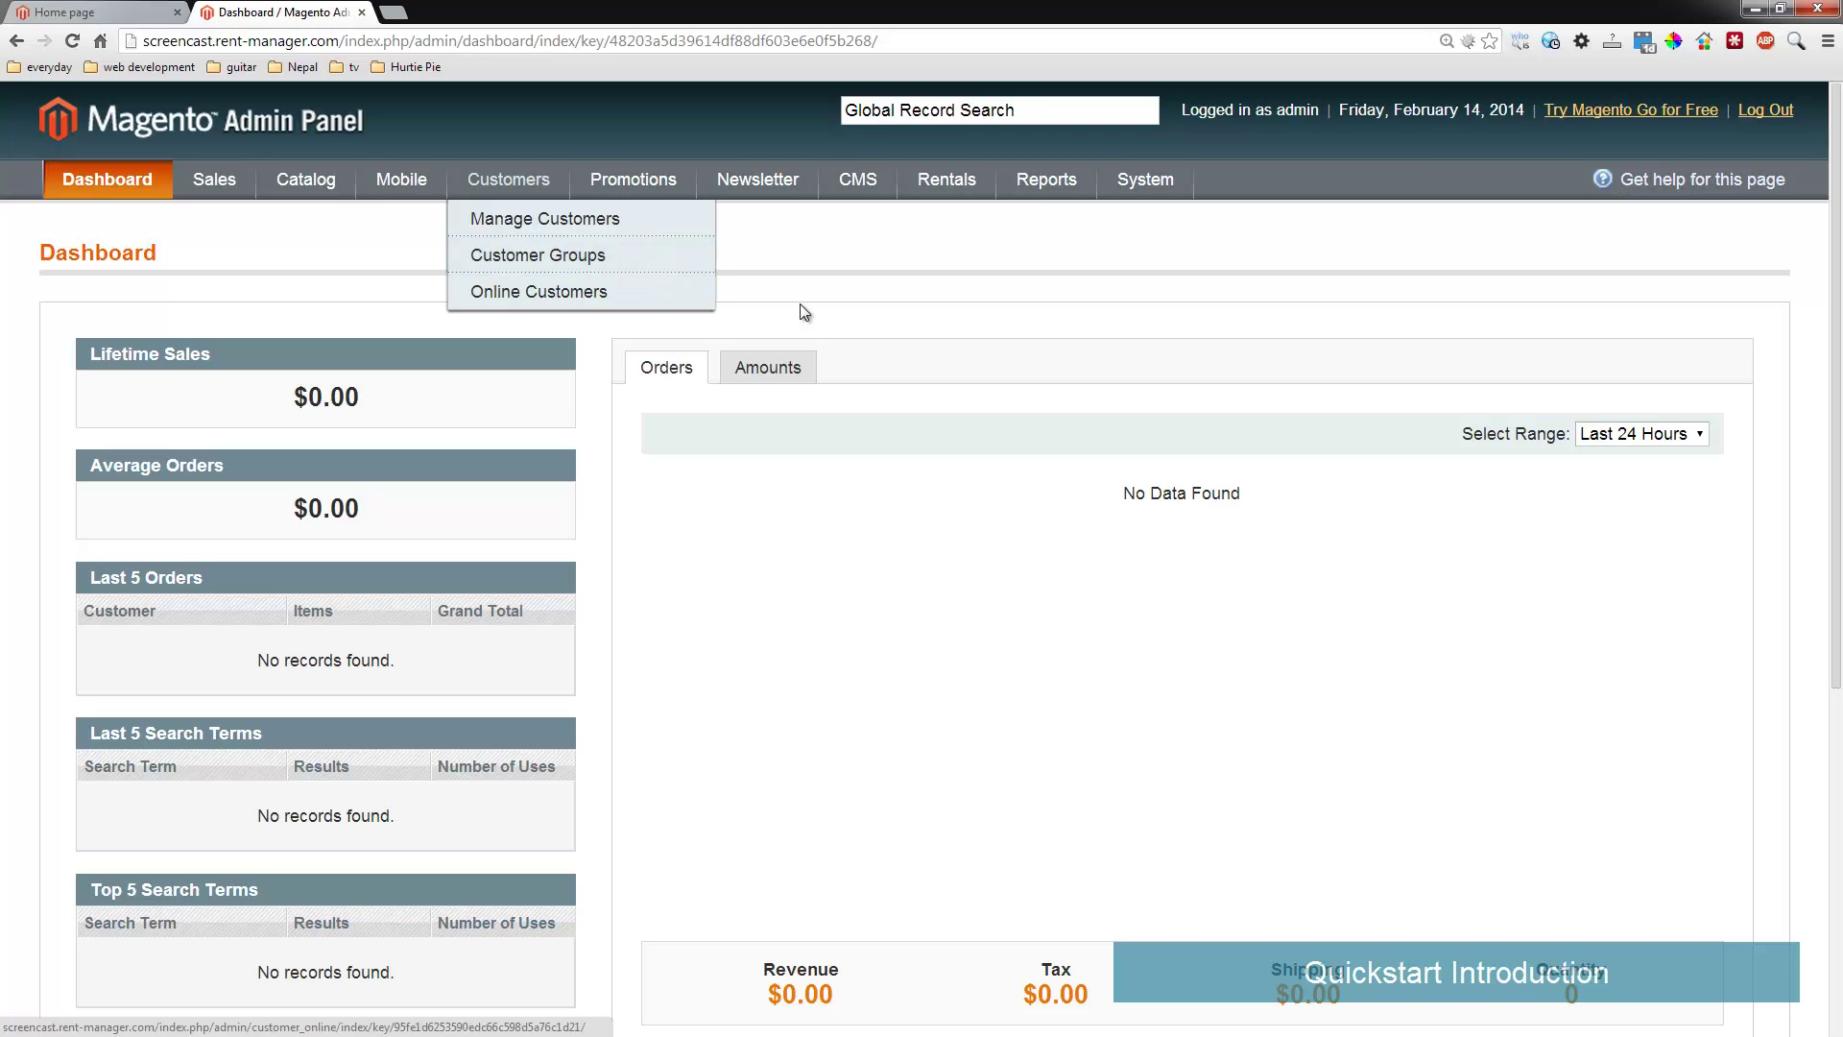
pyautogui.moveTo(637, 185)
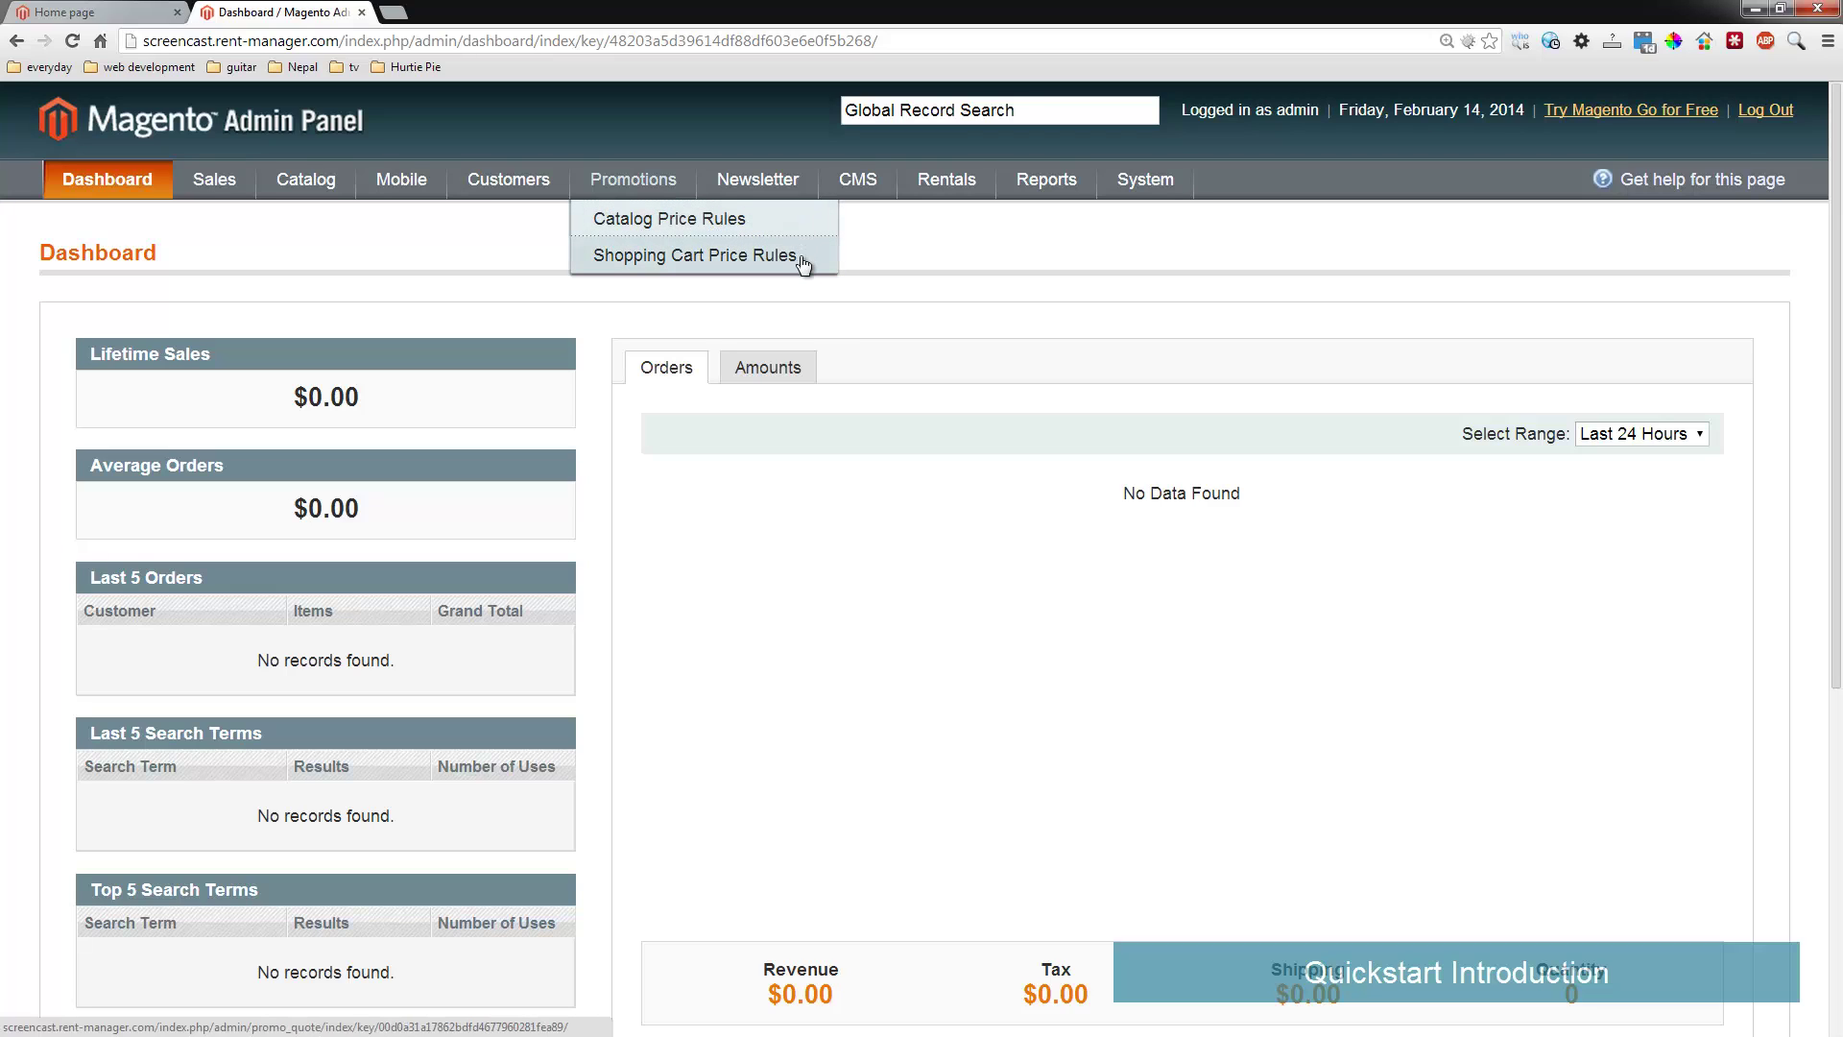
pyautogui.moveTo(773, 185)
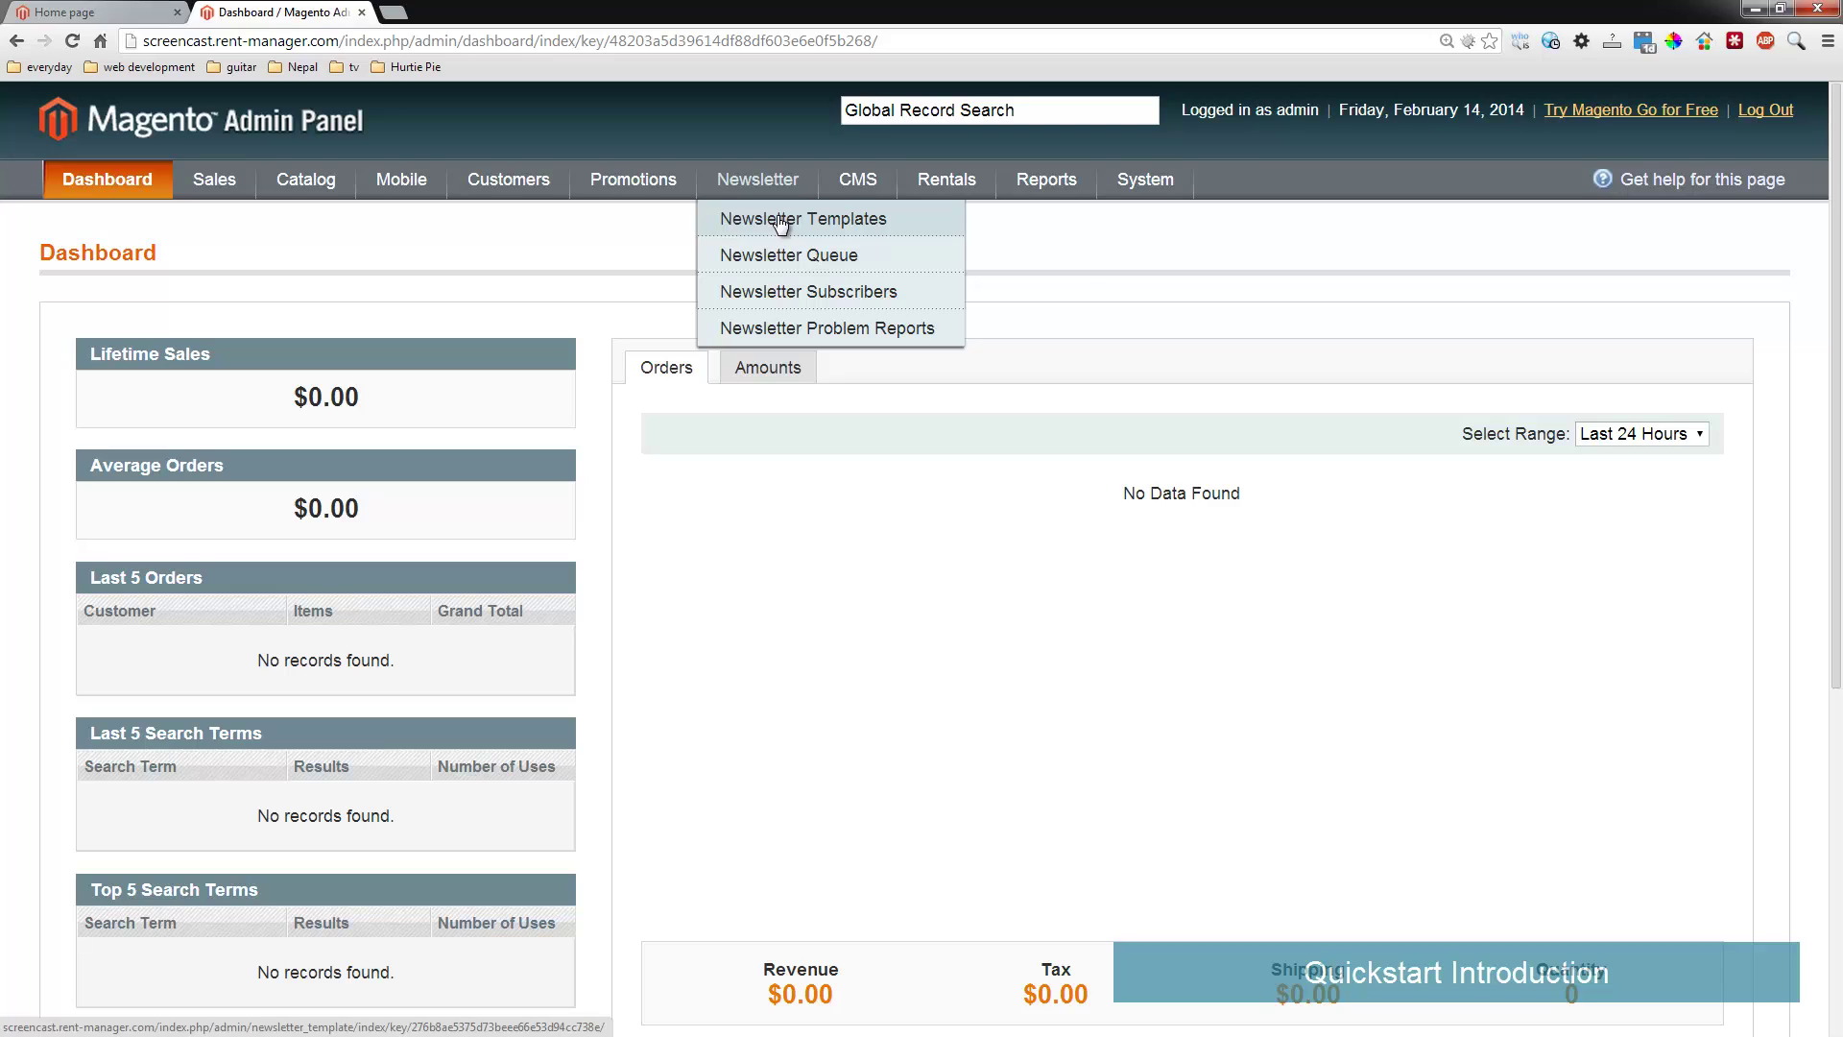
pyautogui.moveTo(873, 183)
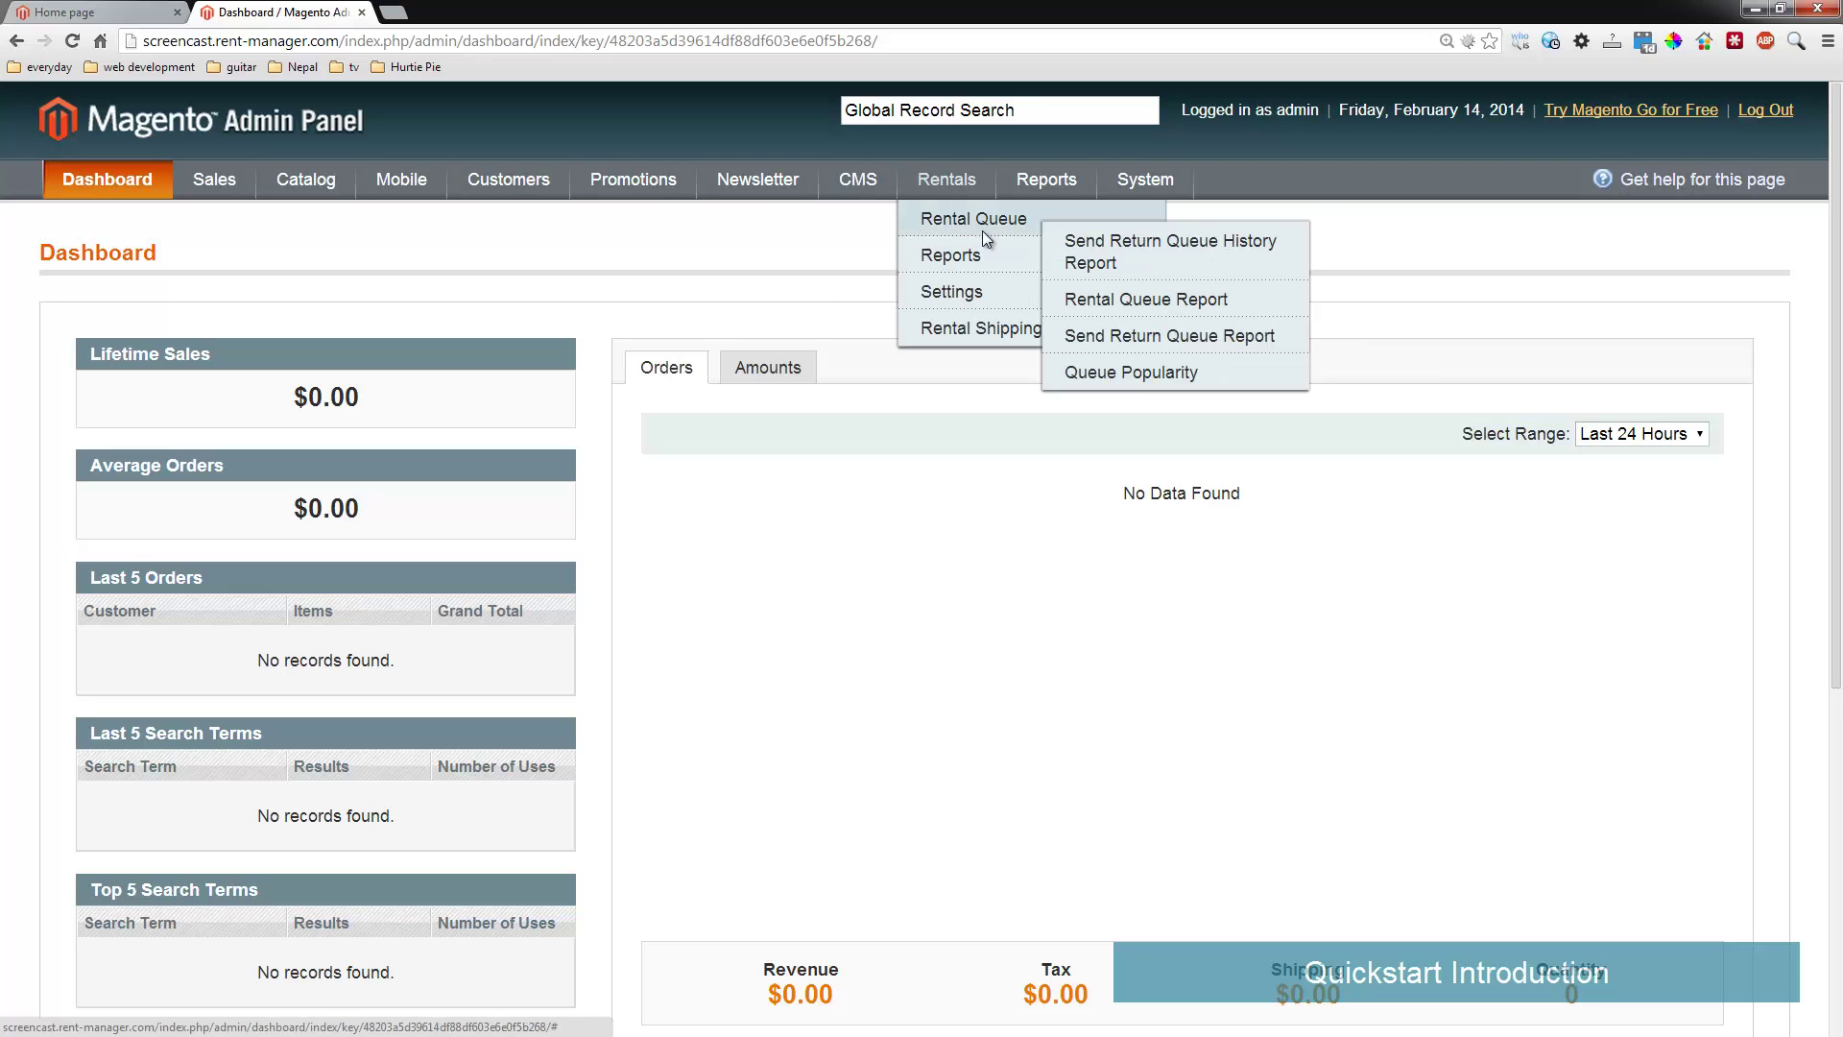
pyautogui.moveTo(991, 256)
pyautogui.moveTo(995, 220)
pyautogui.moveTo(1046, 179)
pyautogui.moveTo(1103, 382)
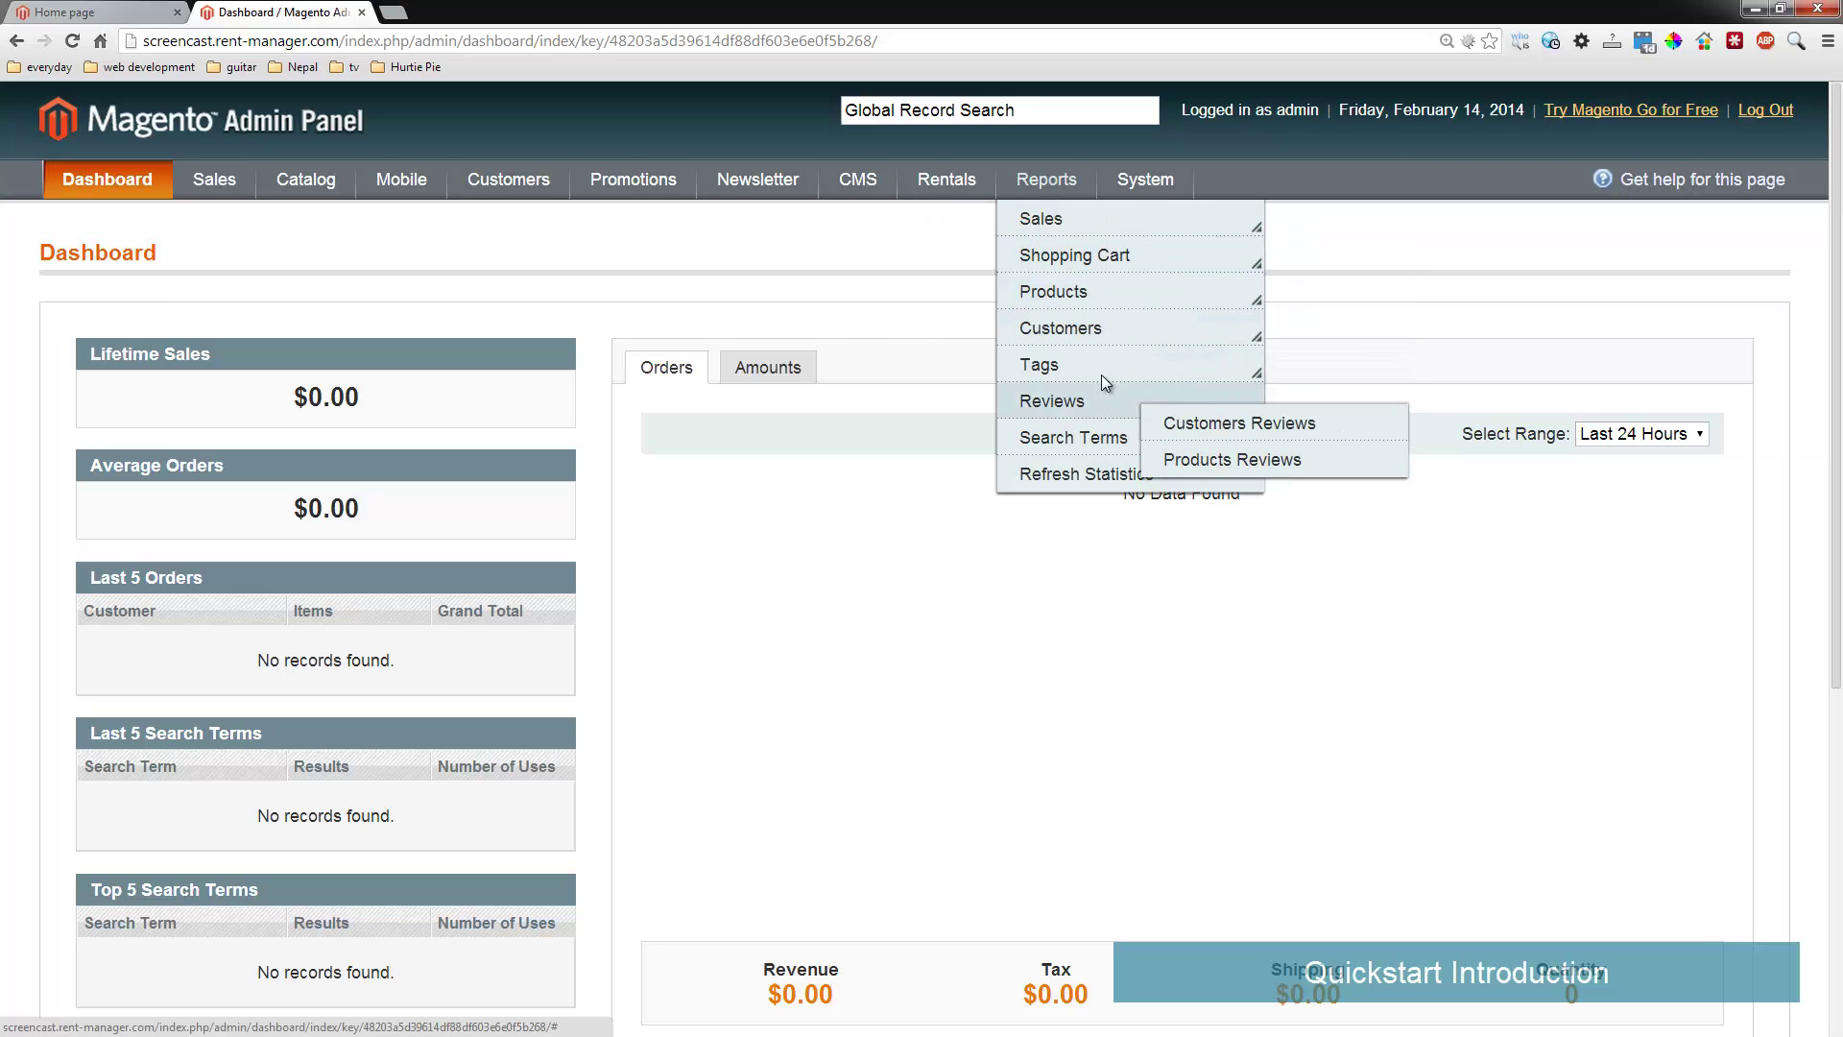
pyautogui.moveTo(1145, 183)
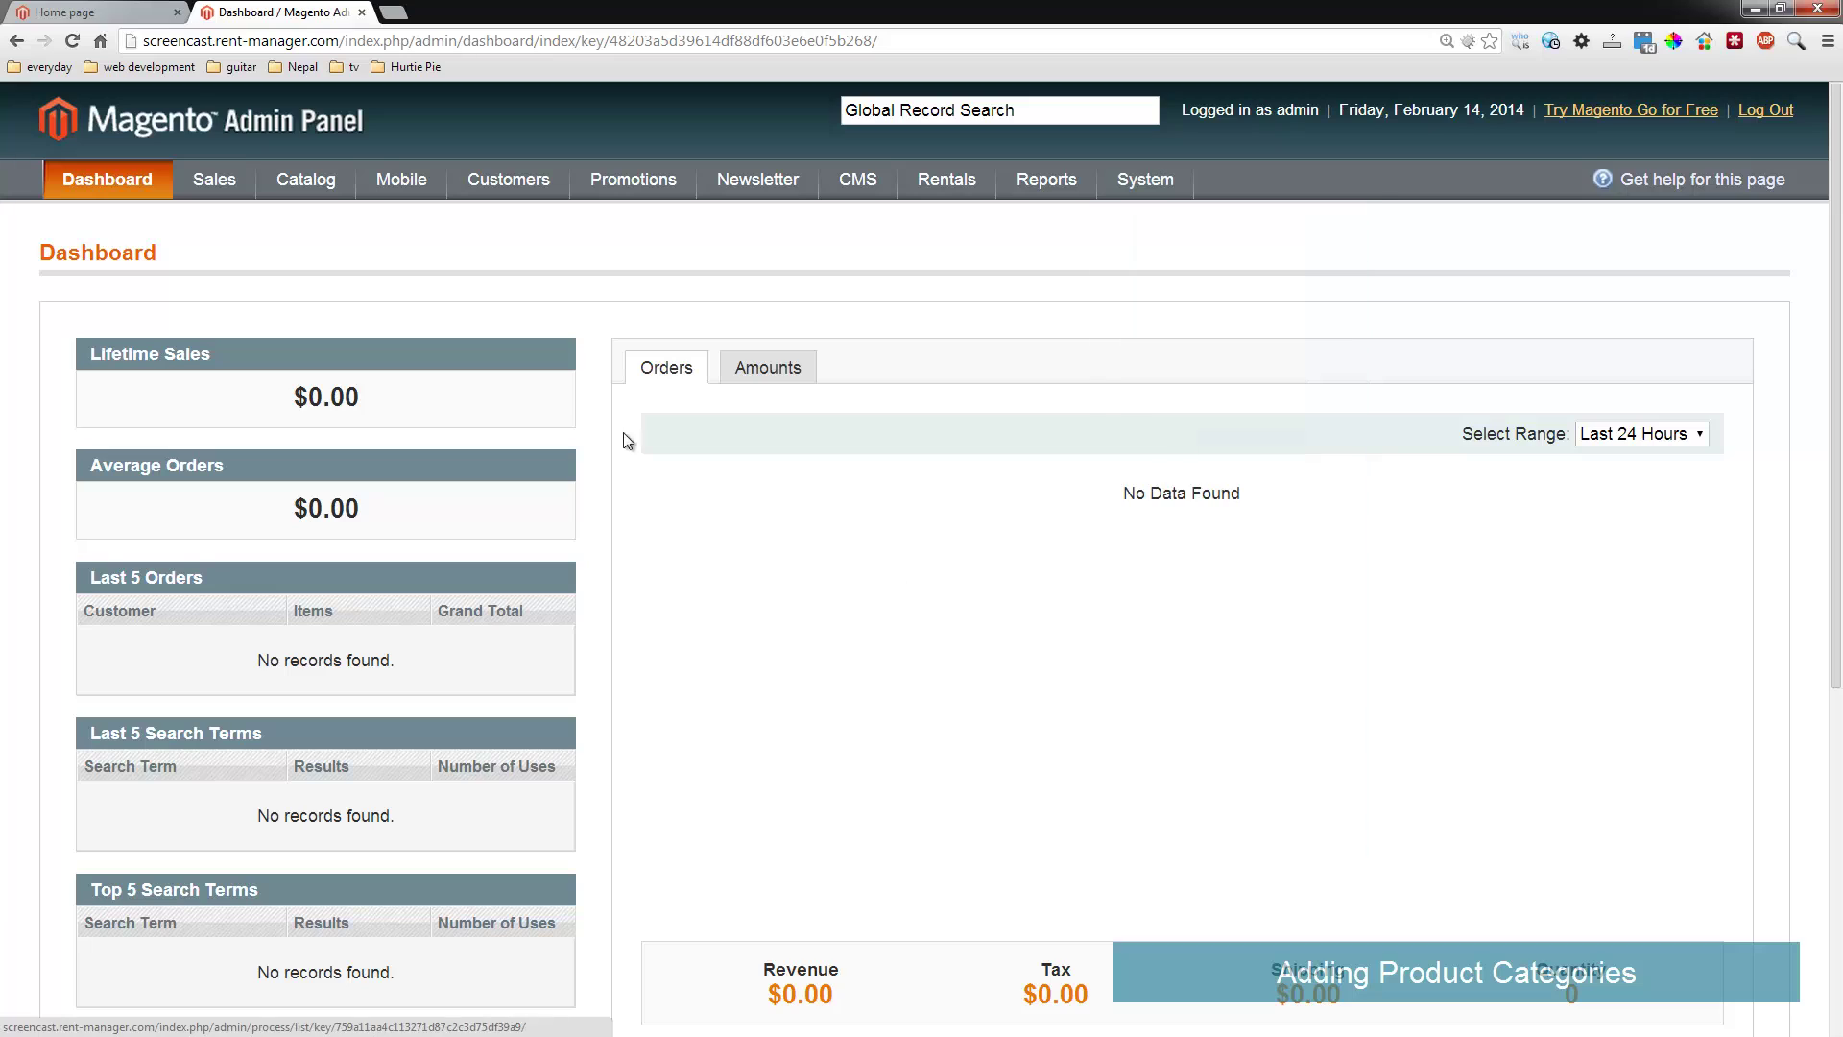
# Create and save an active subcategory named Camera under Default Category
pyautogui.moveTo(295, 191)
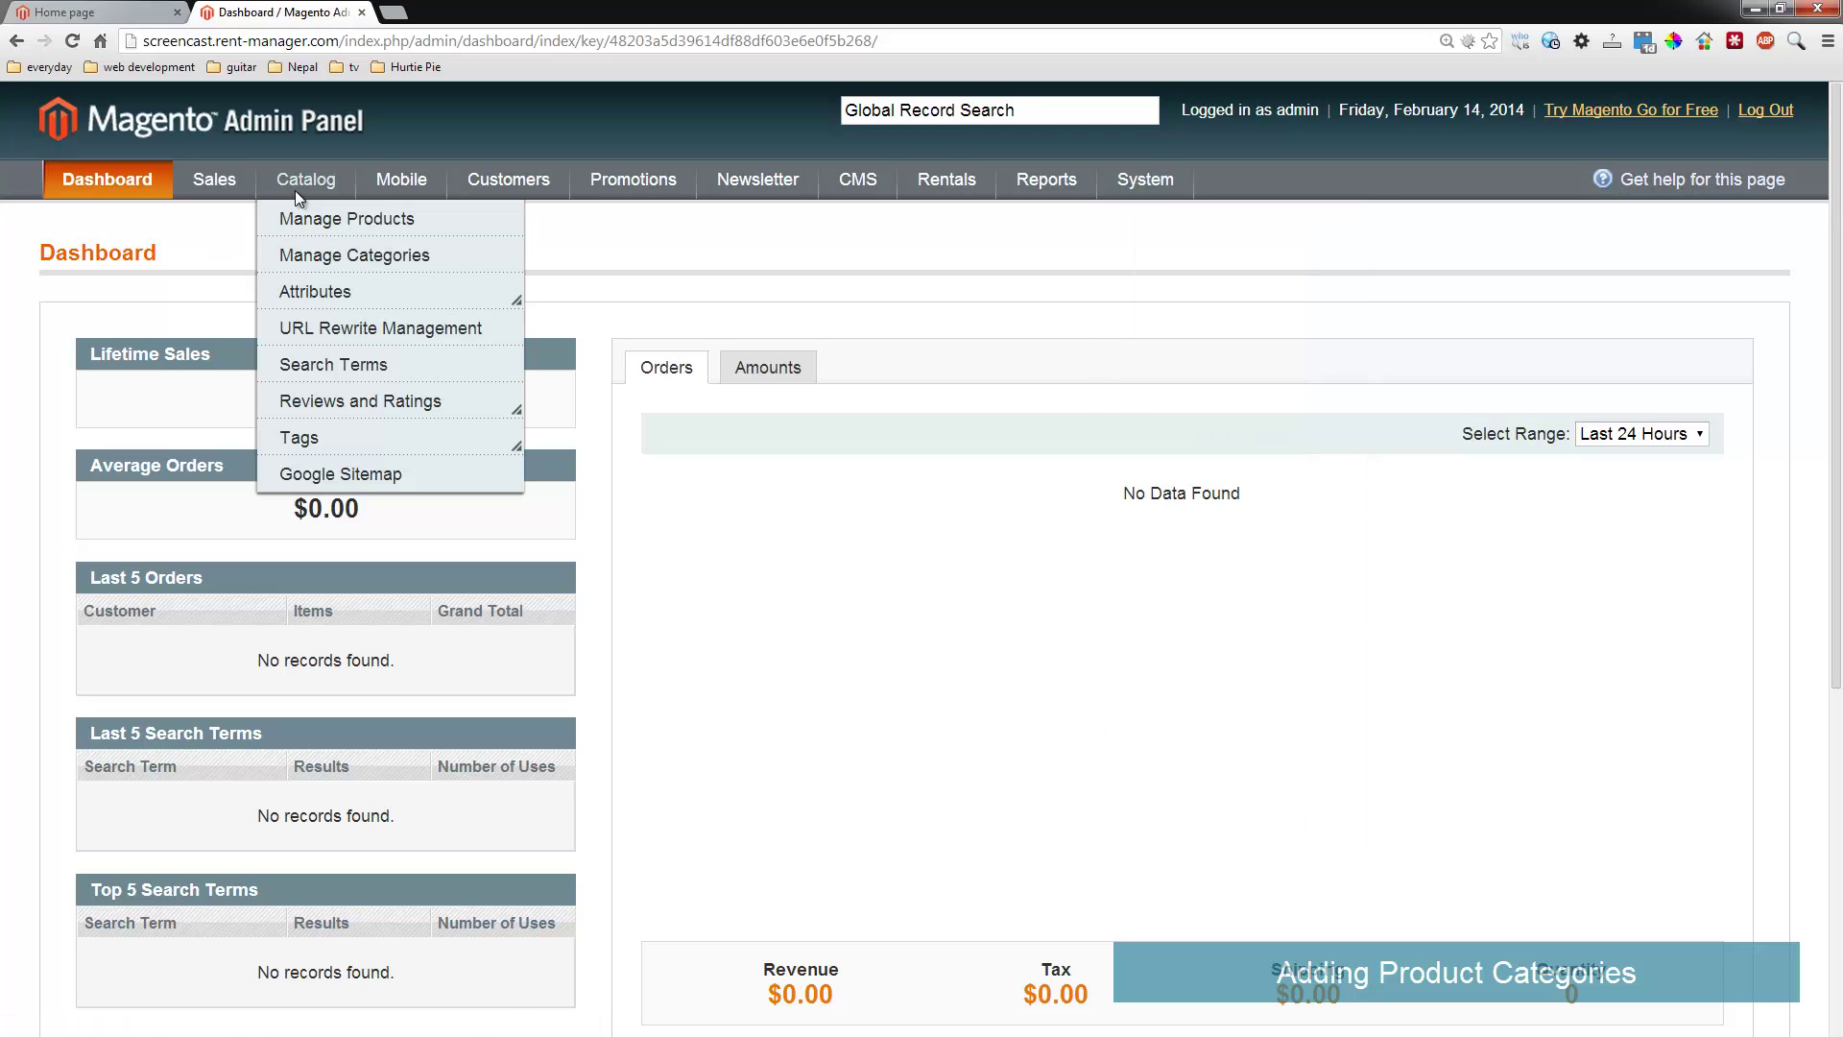
pyautogui.click(334, 257)
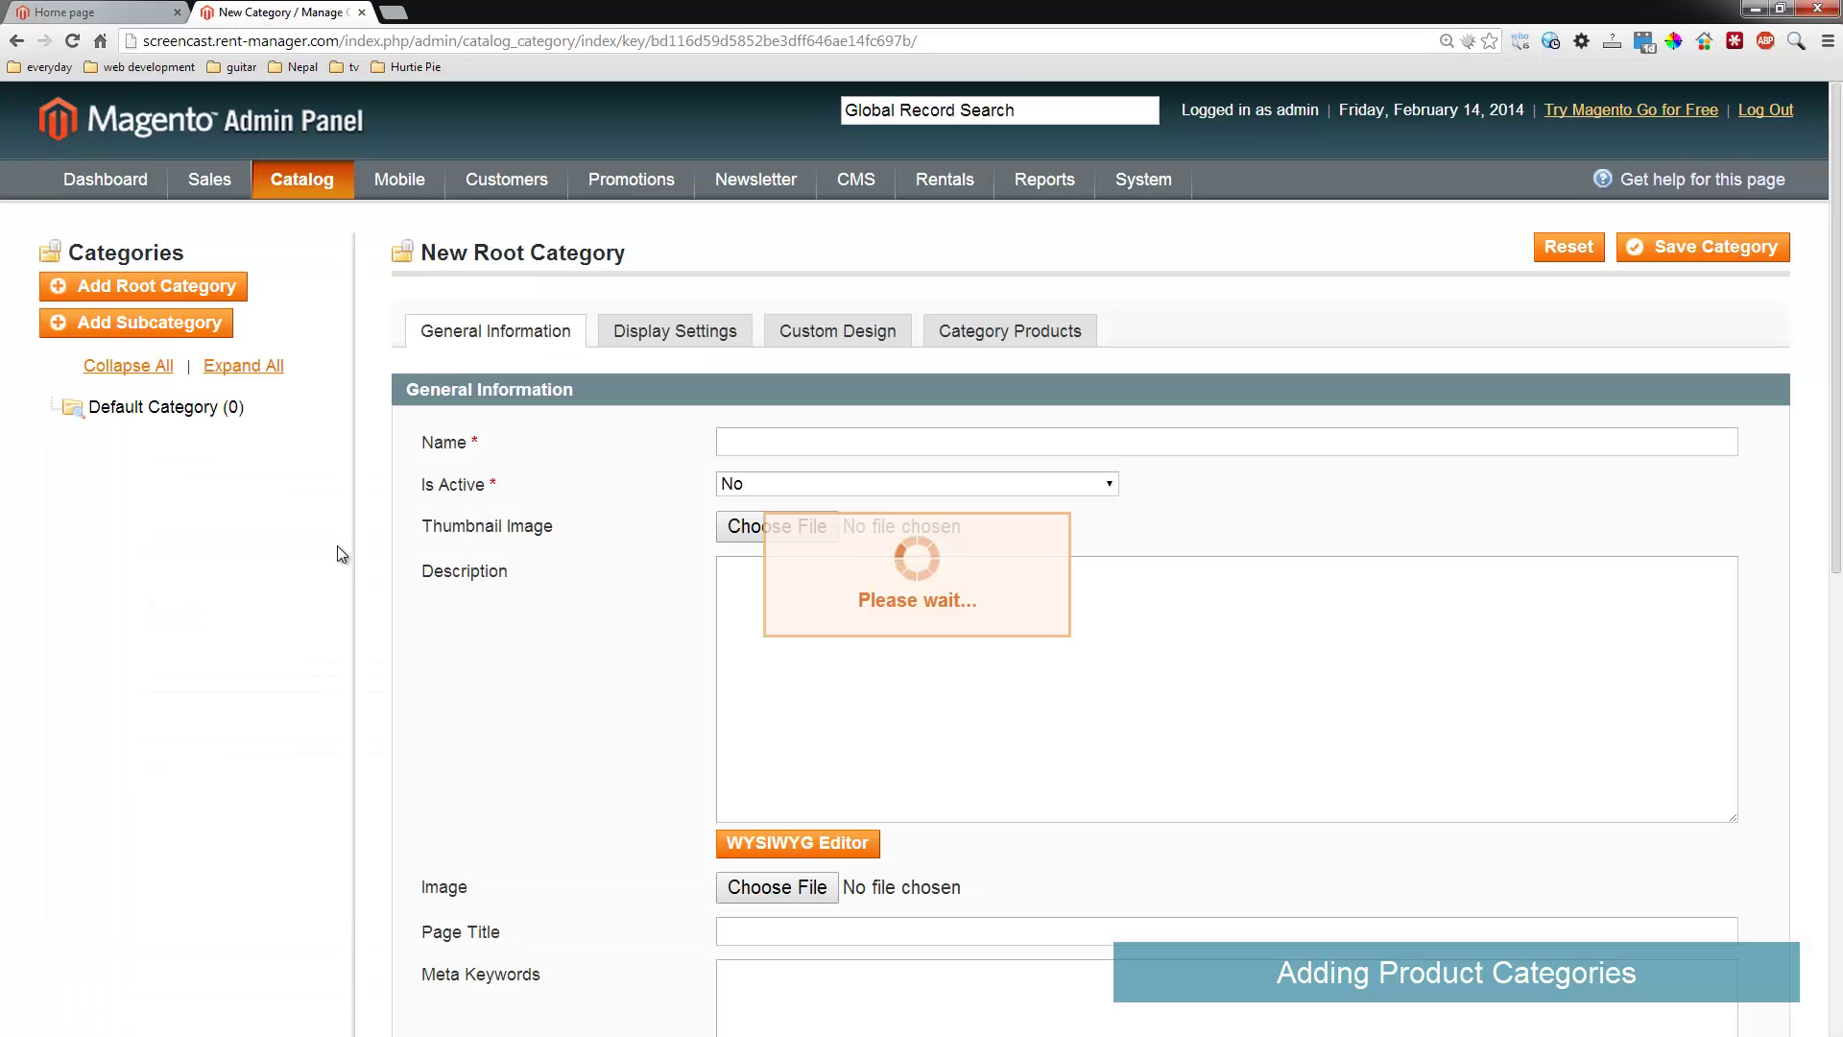
pyautogui.click(155, 408)
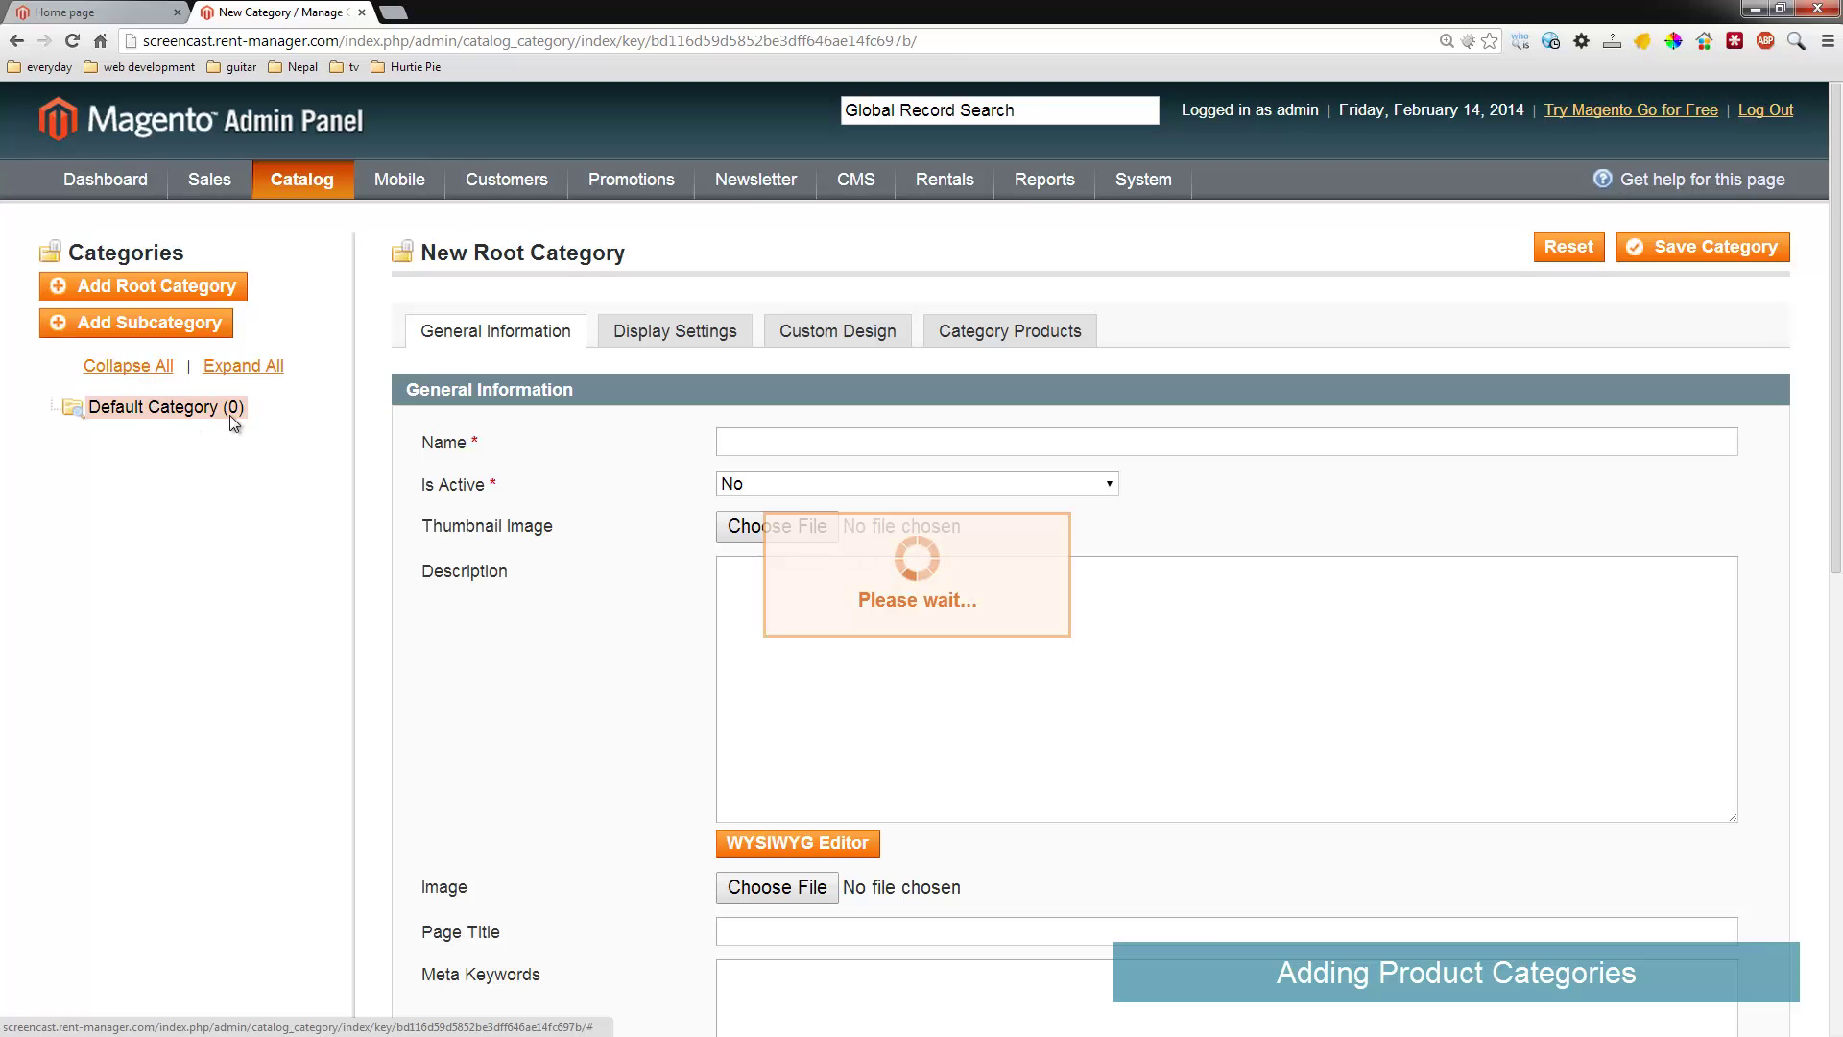
pyautogui.click(148, 325)
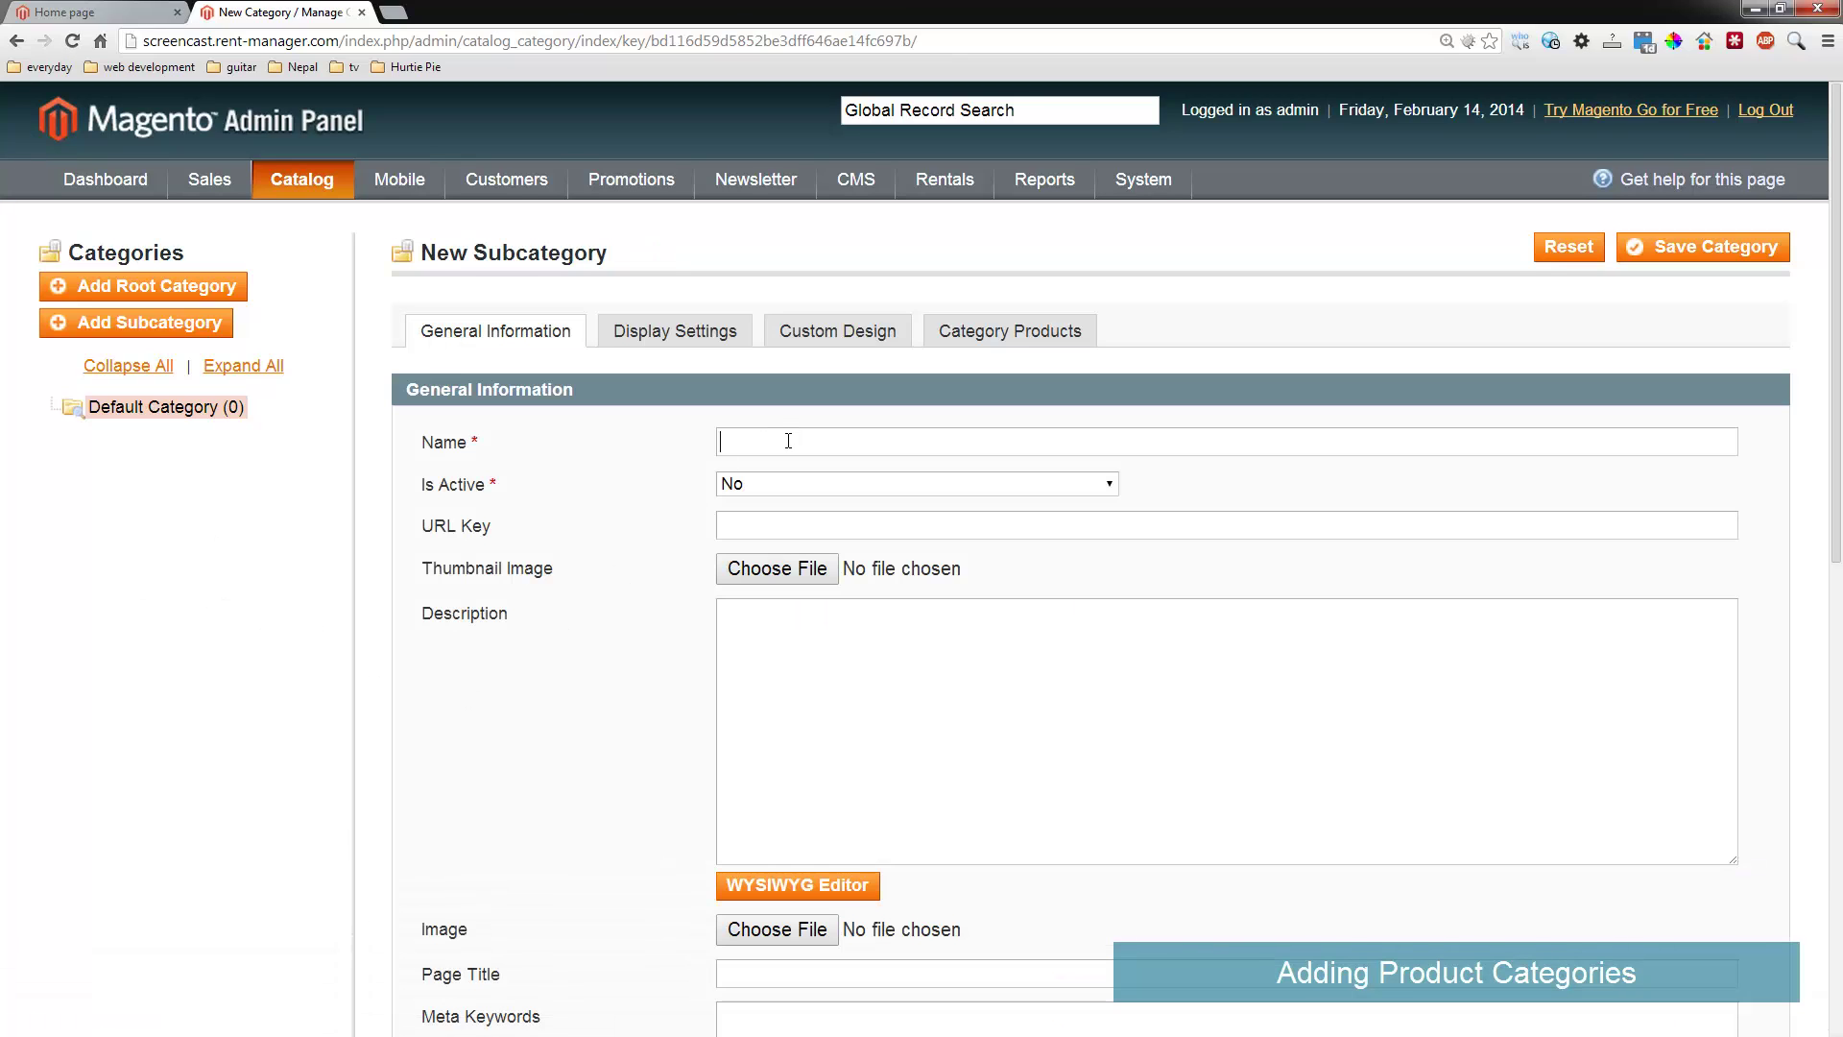
pyautogui.write('Camera')
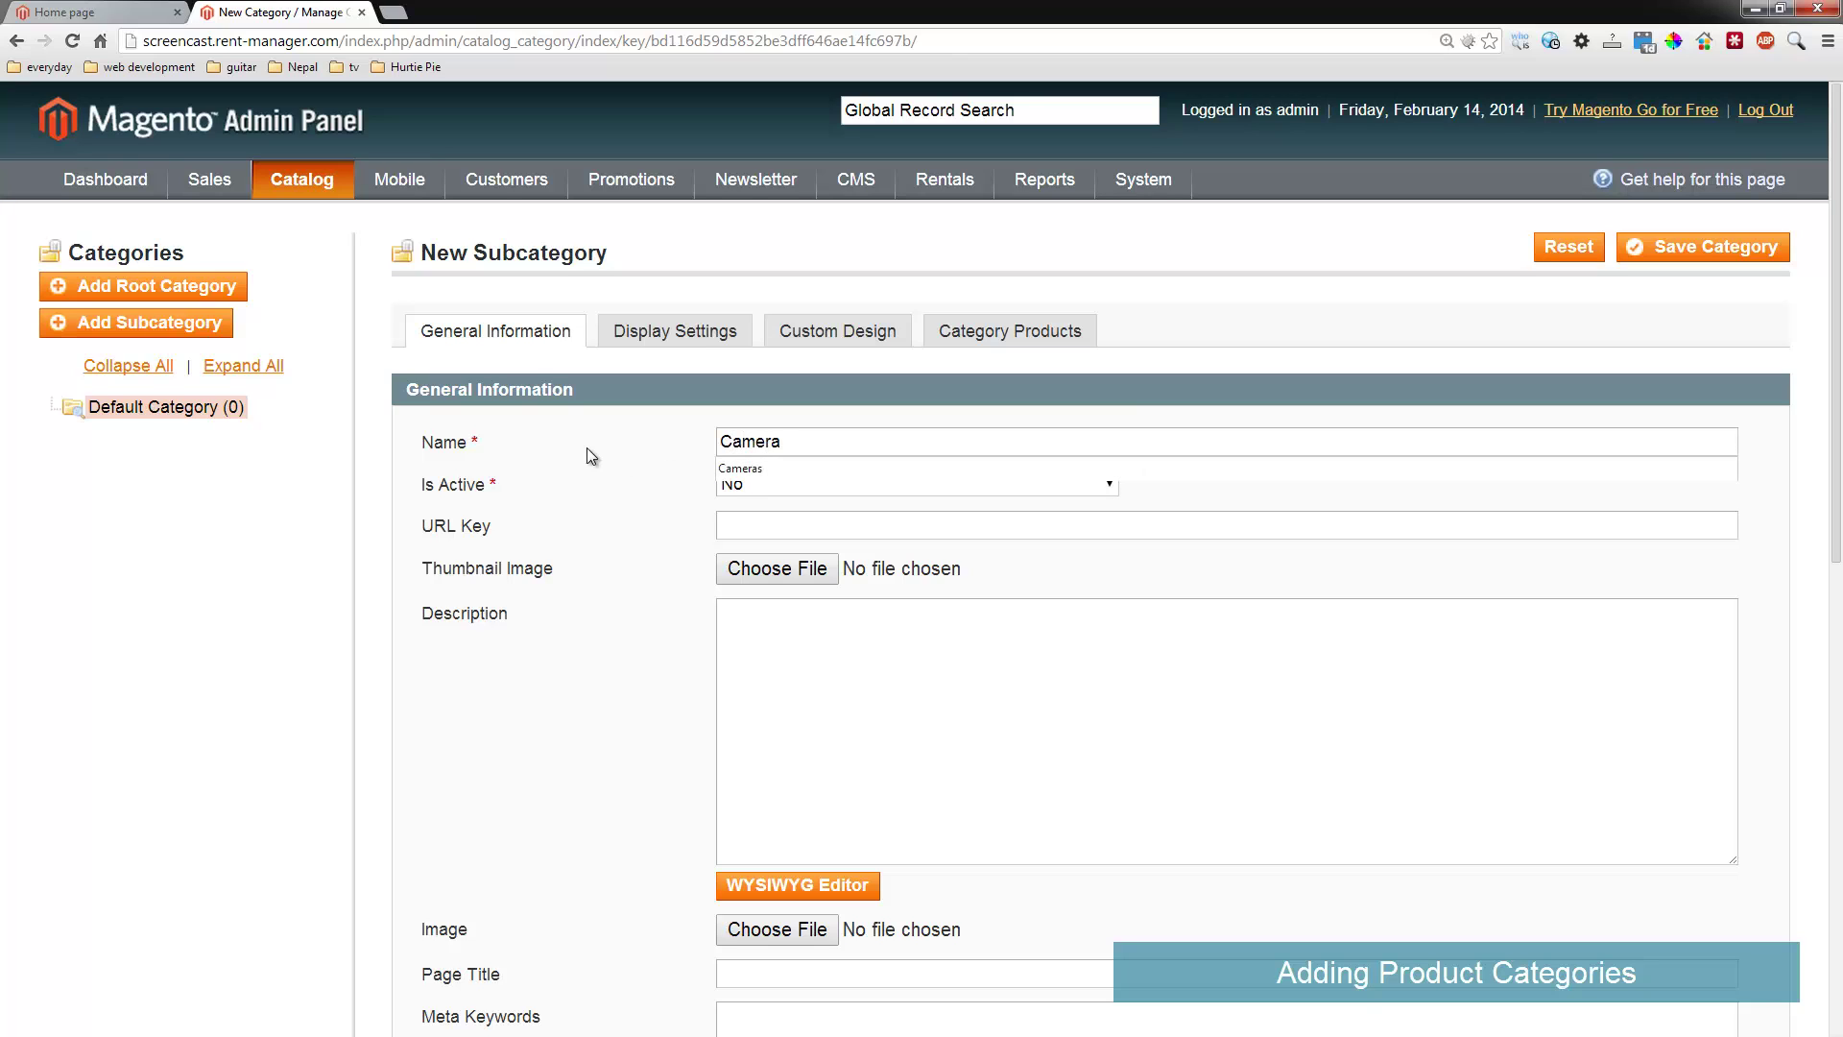
pyautogui.click(744, 485)
pyautogui.click(758, 503)
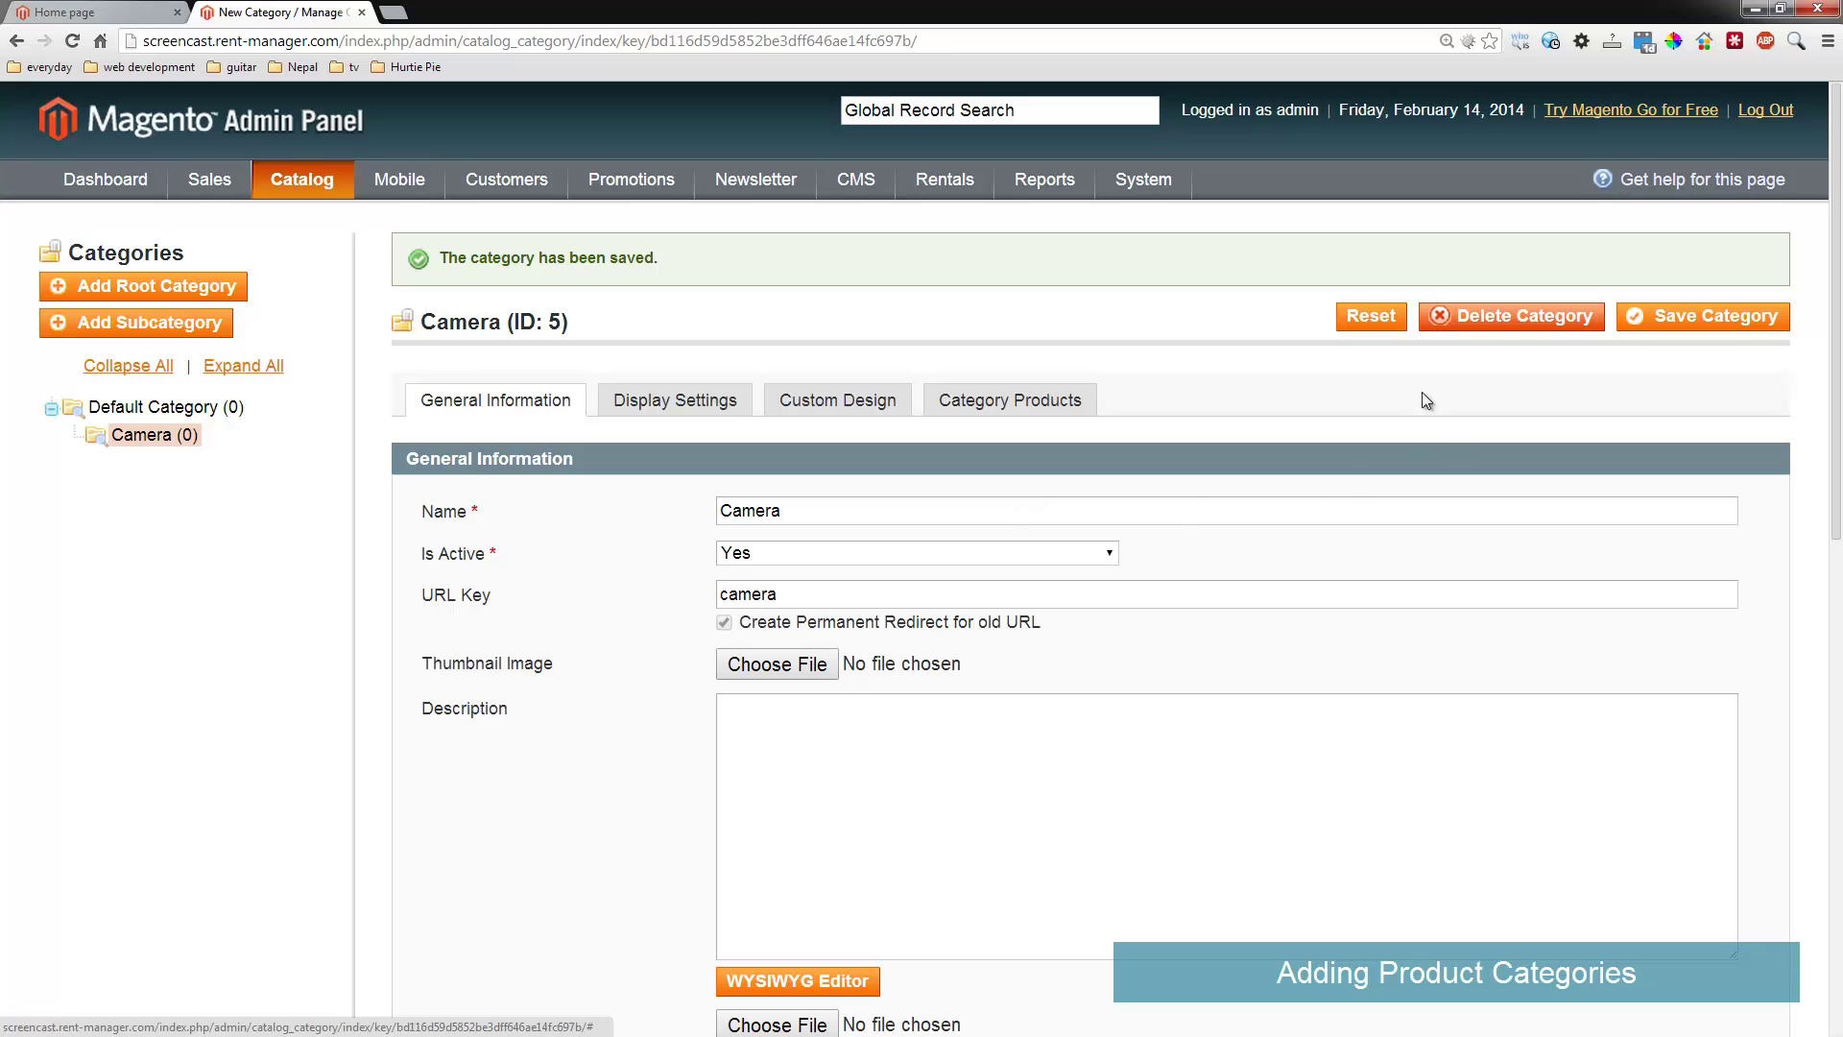
# Create and save an active subcategory named Lenses under the Camera category
pyautogui.click(146, 327)
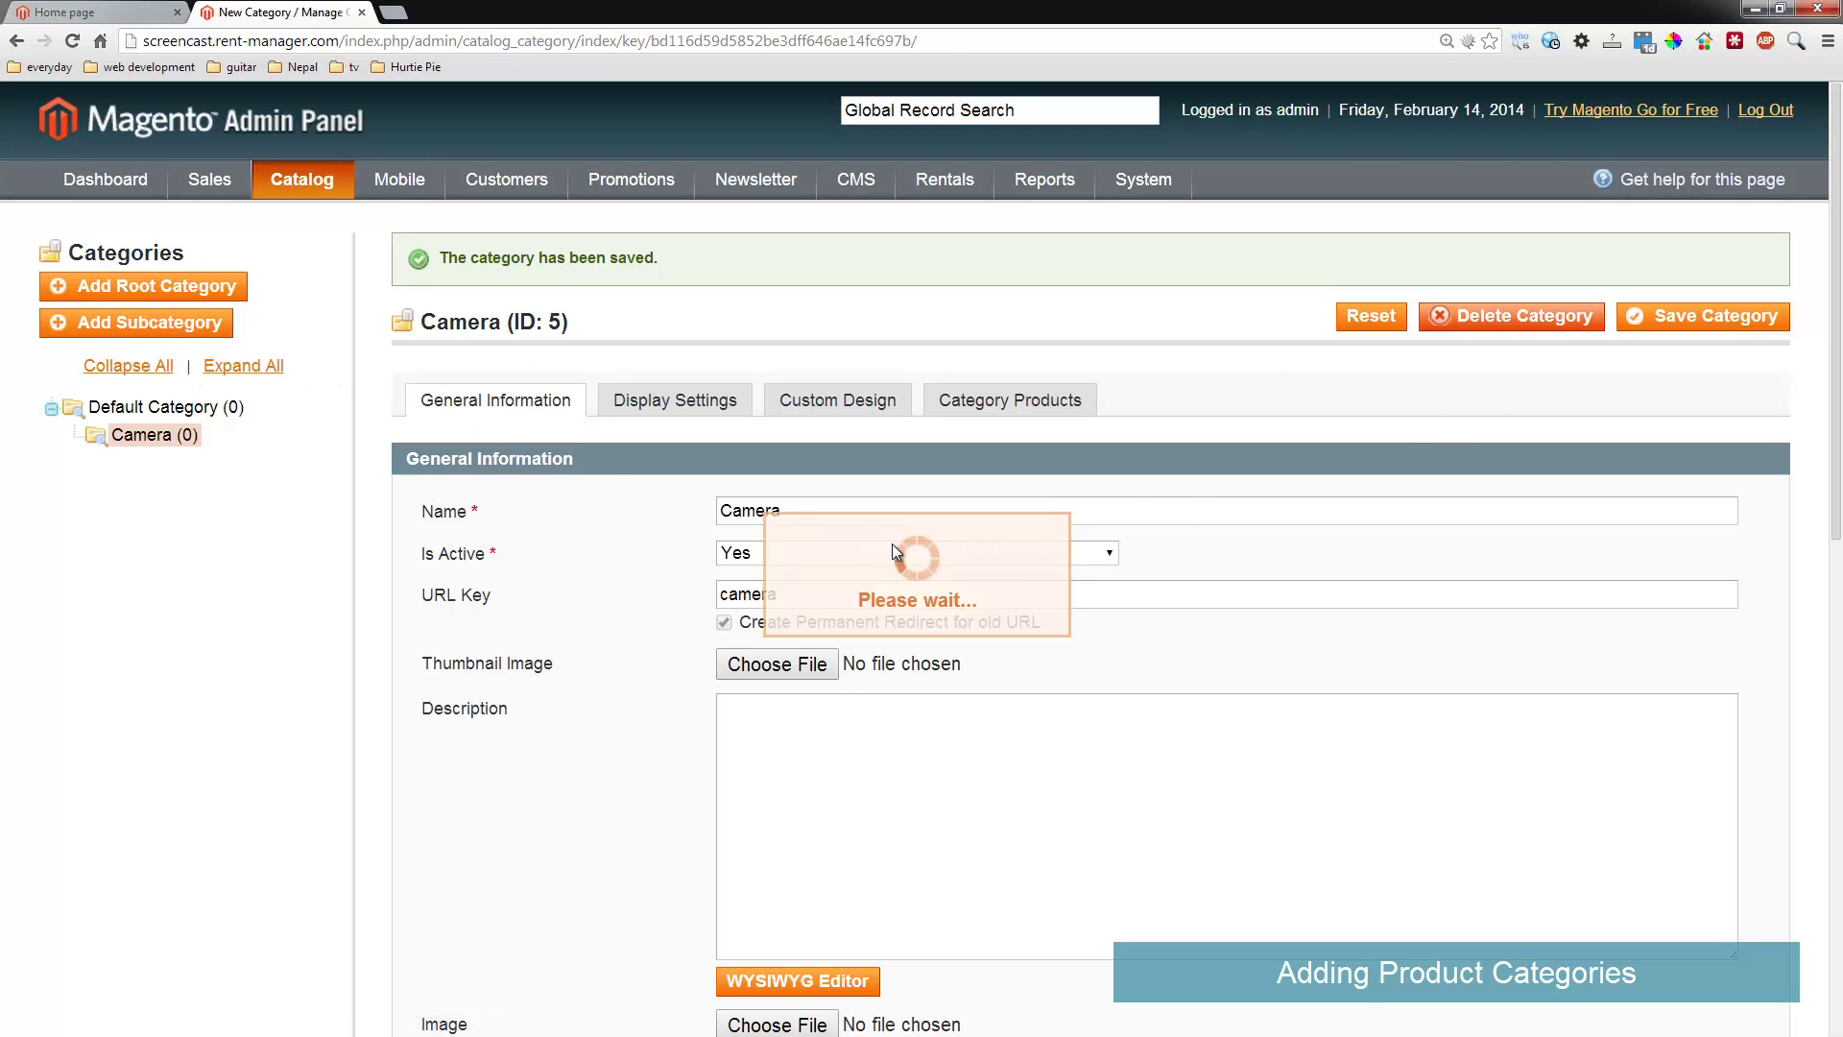
pyautogui.click(752, 511)
pyautogui.write('Lenses')
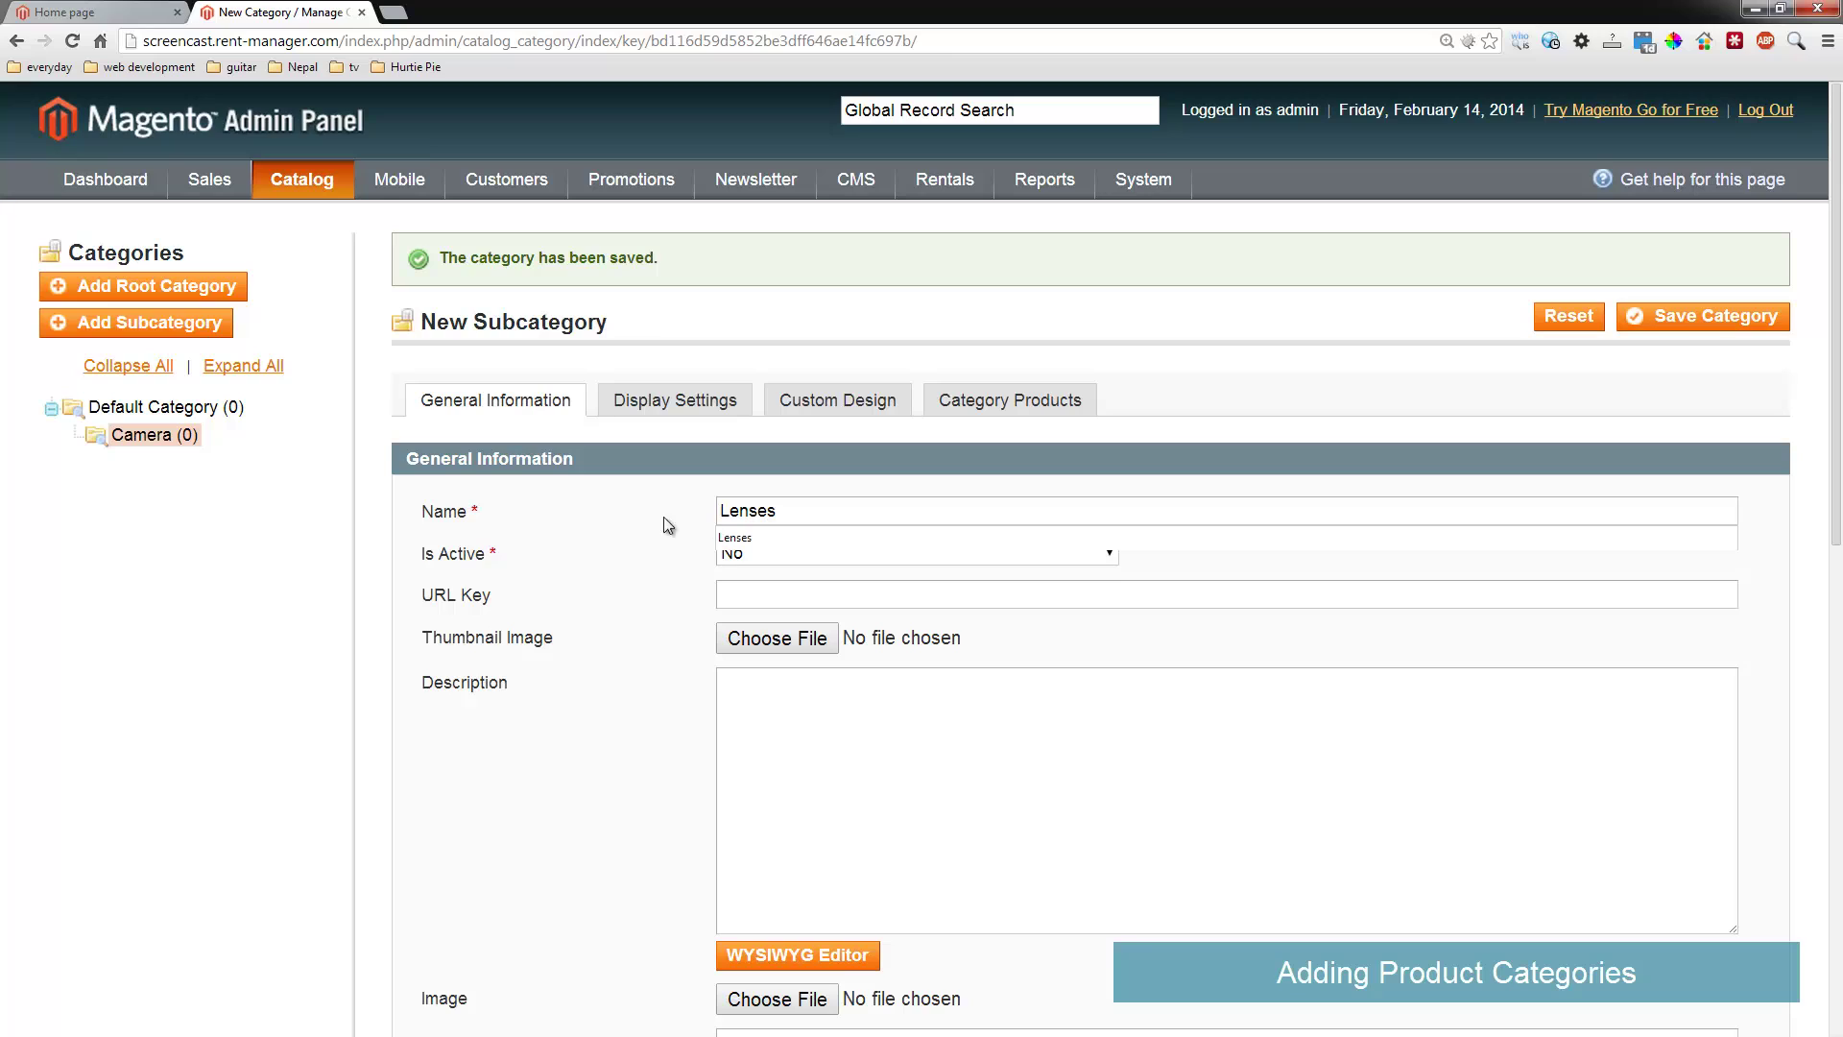
pyautogui.press('Escape')
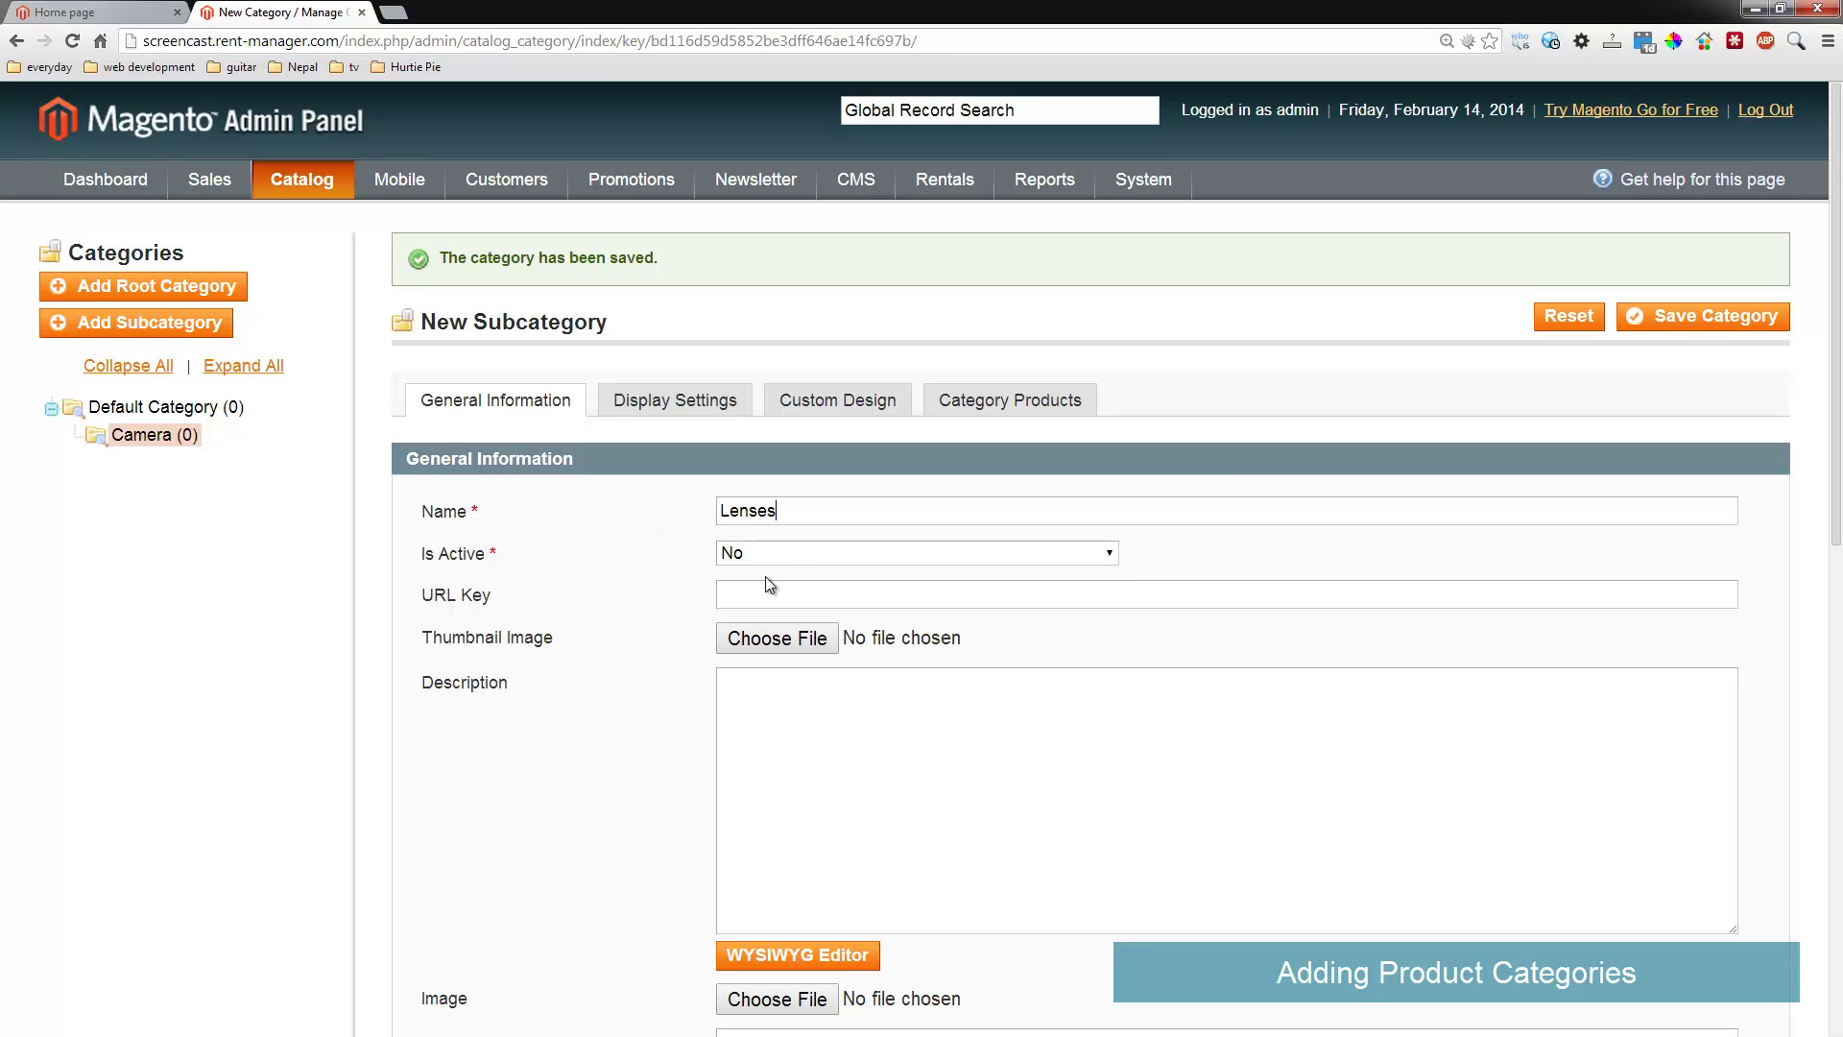
pyautogui.click(809, 553)
pyautogui.click(815, 576)
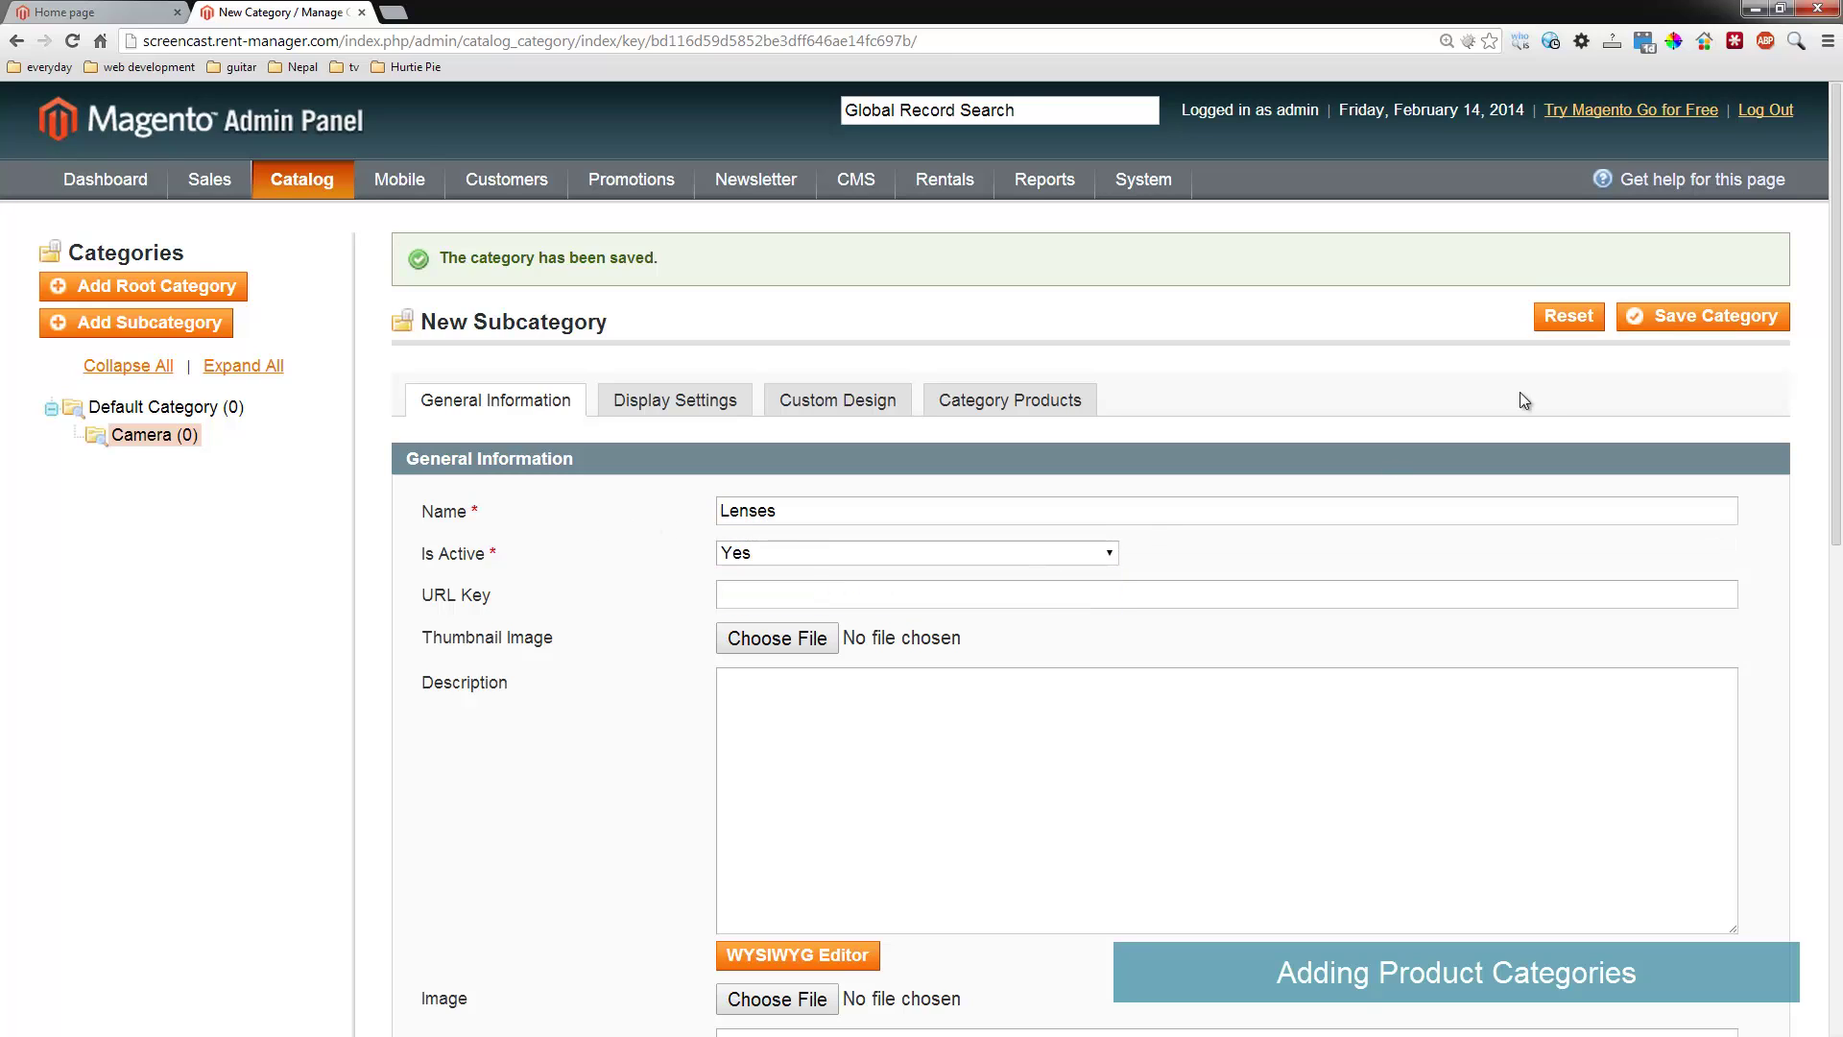
pyautogui.click(1636, 318)
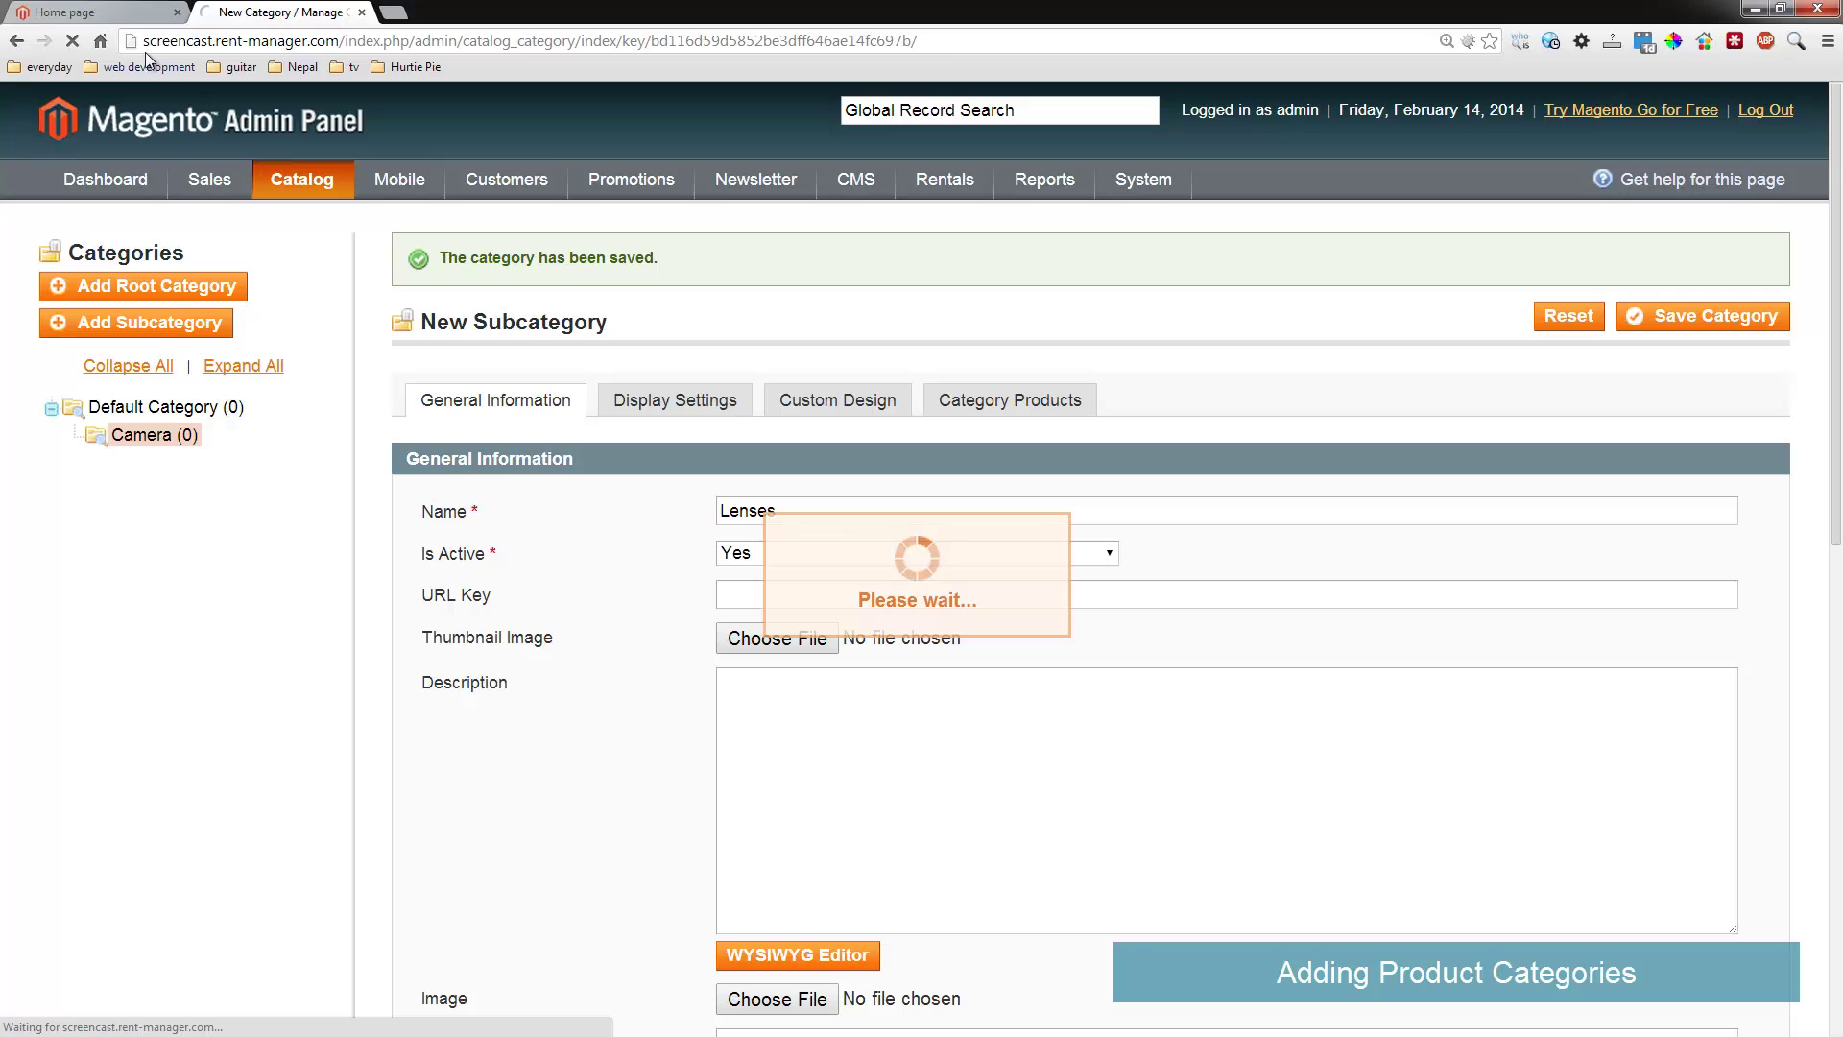
# Reload the storefront home page and check the Camera category and its subcategories in the navigation
pyautogui.click(100, 15)
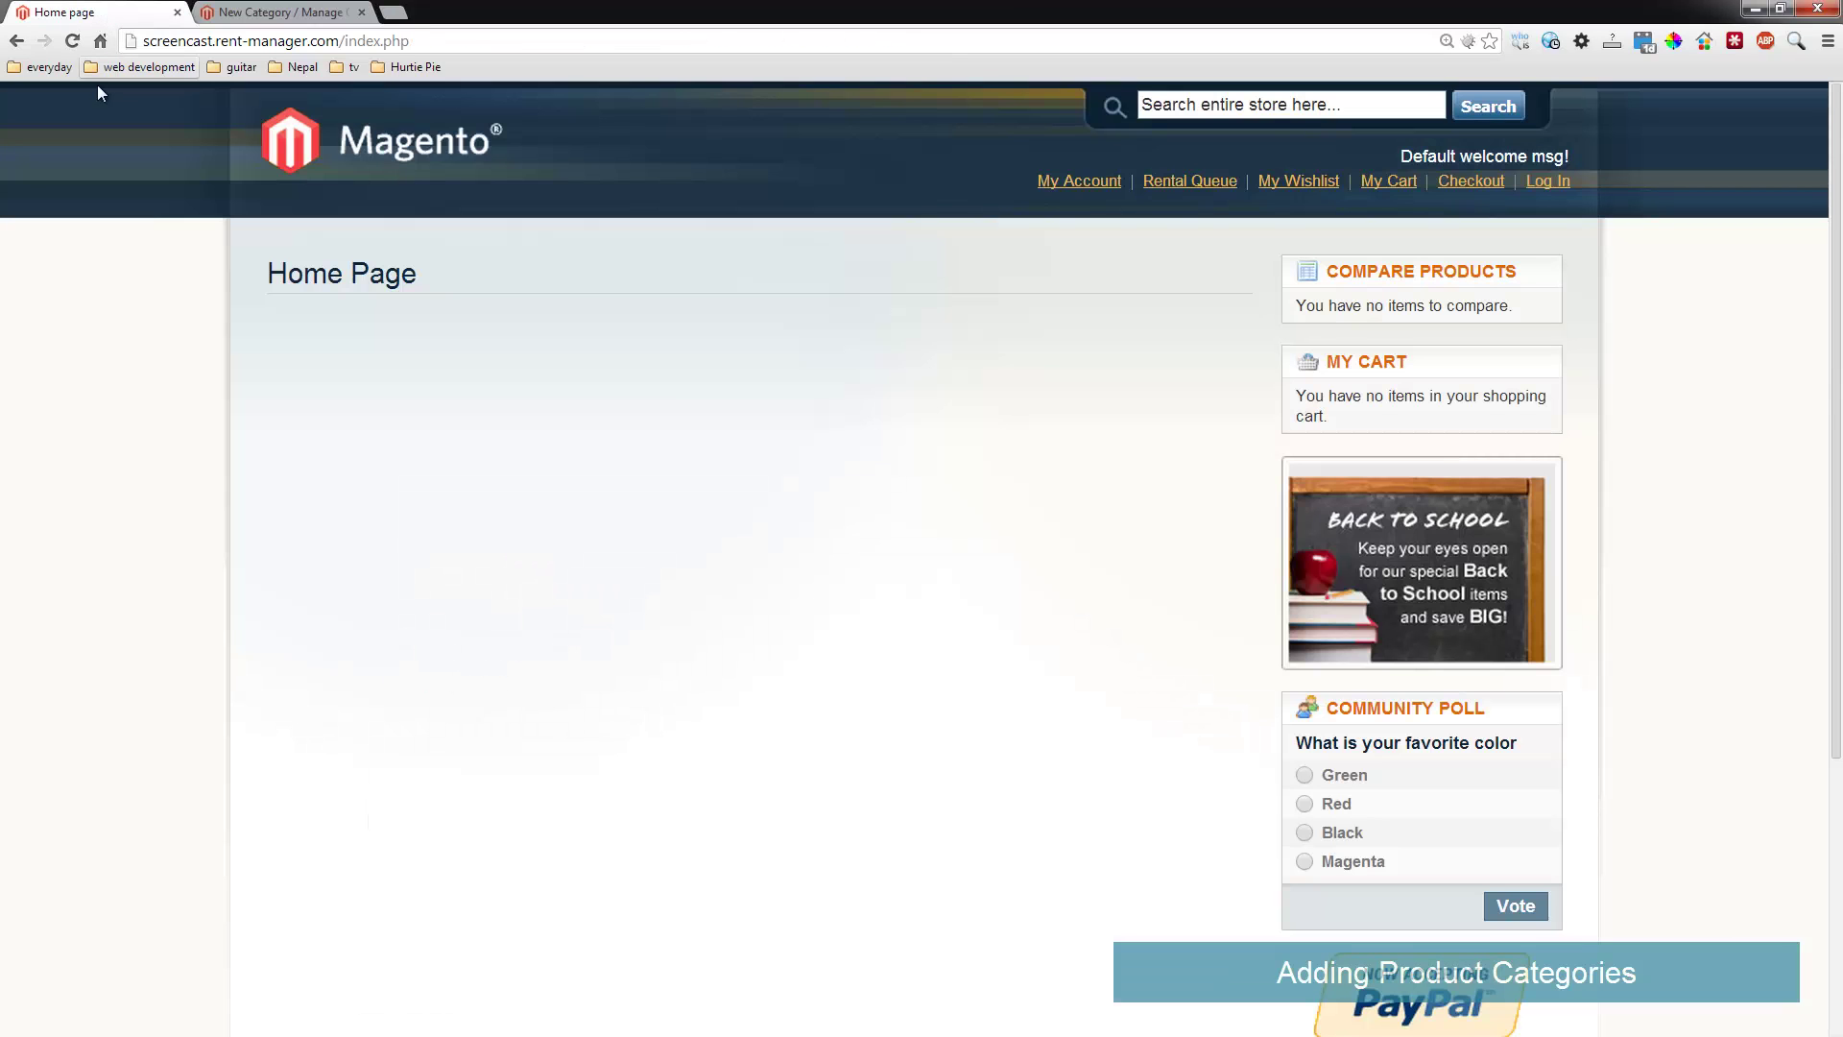
pyautogui.click(98, 41)
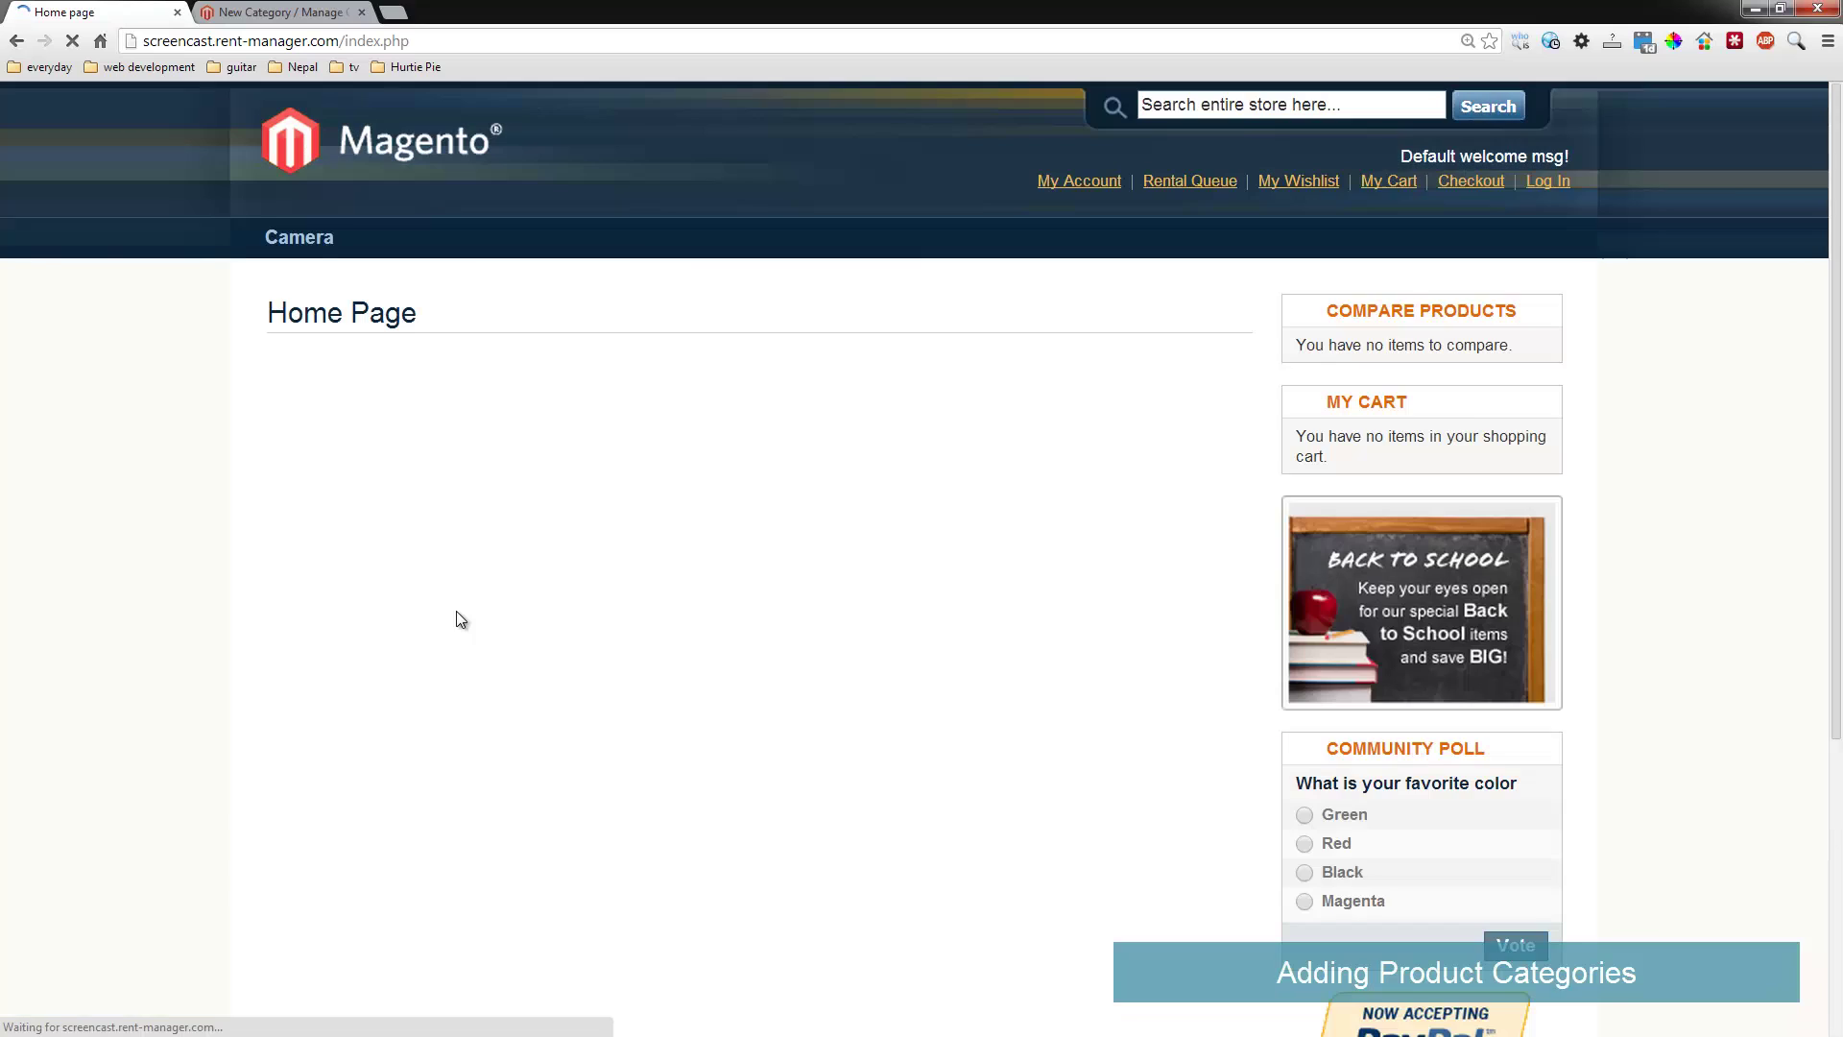
pyautogui.moveTo(322, 246)
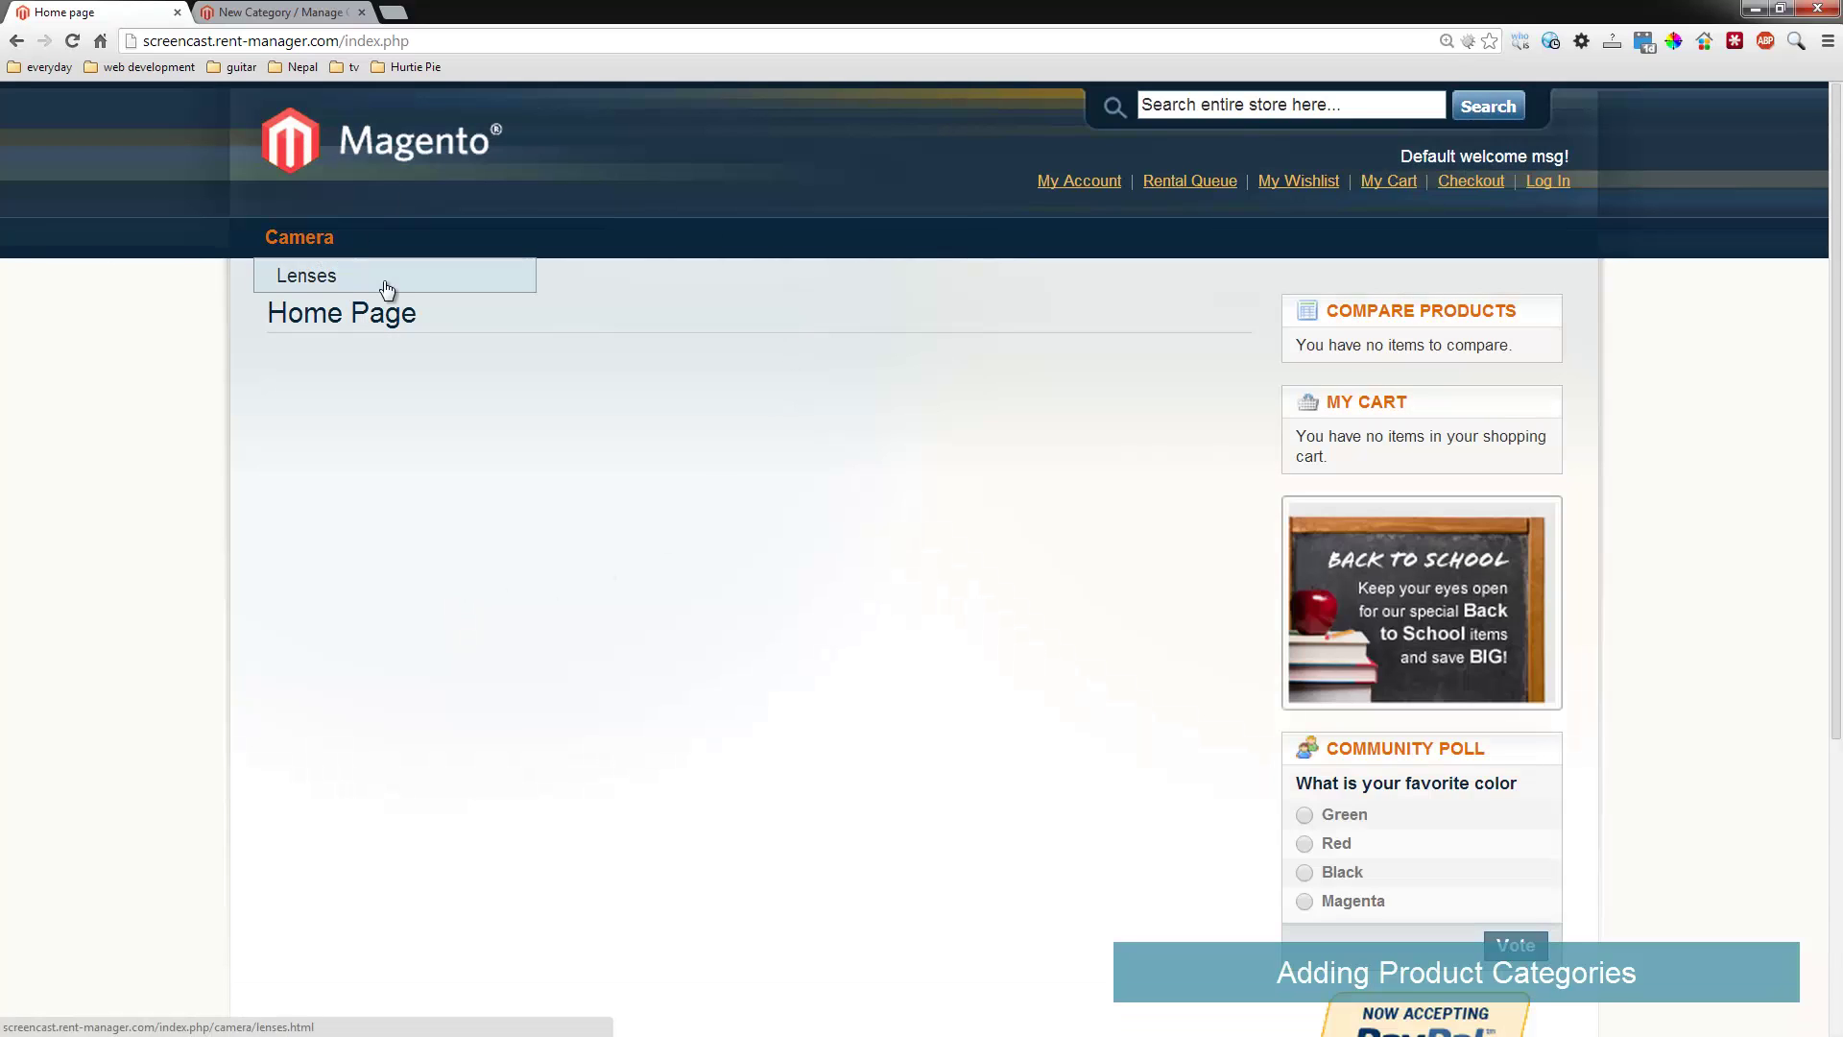
# Return to the admin site and start a new product with the Default attribute set and product type Reservation
pyautogui.click(303, 13)
pyautogui.moveTo(303, 167)
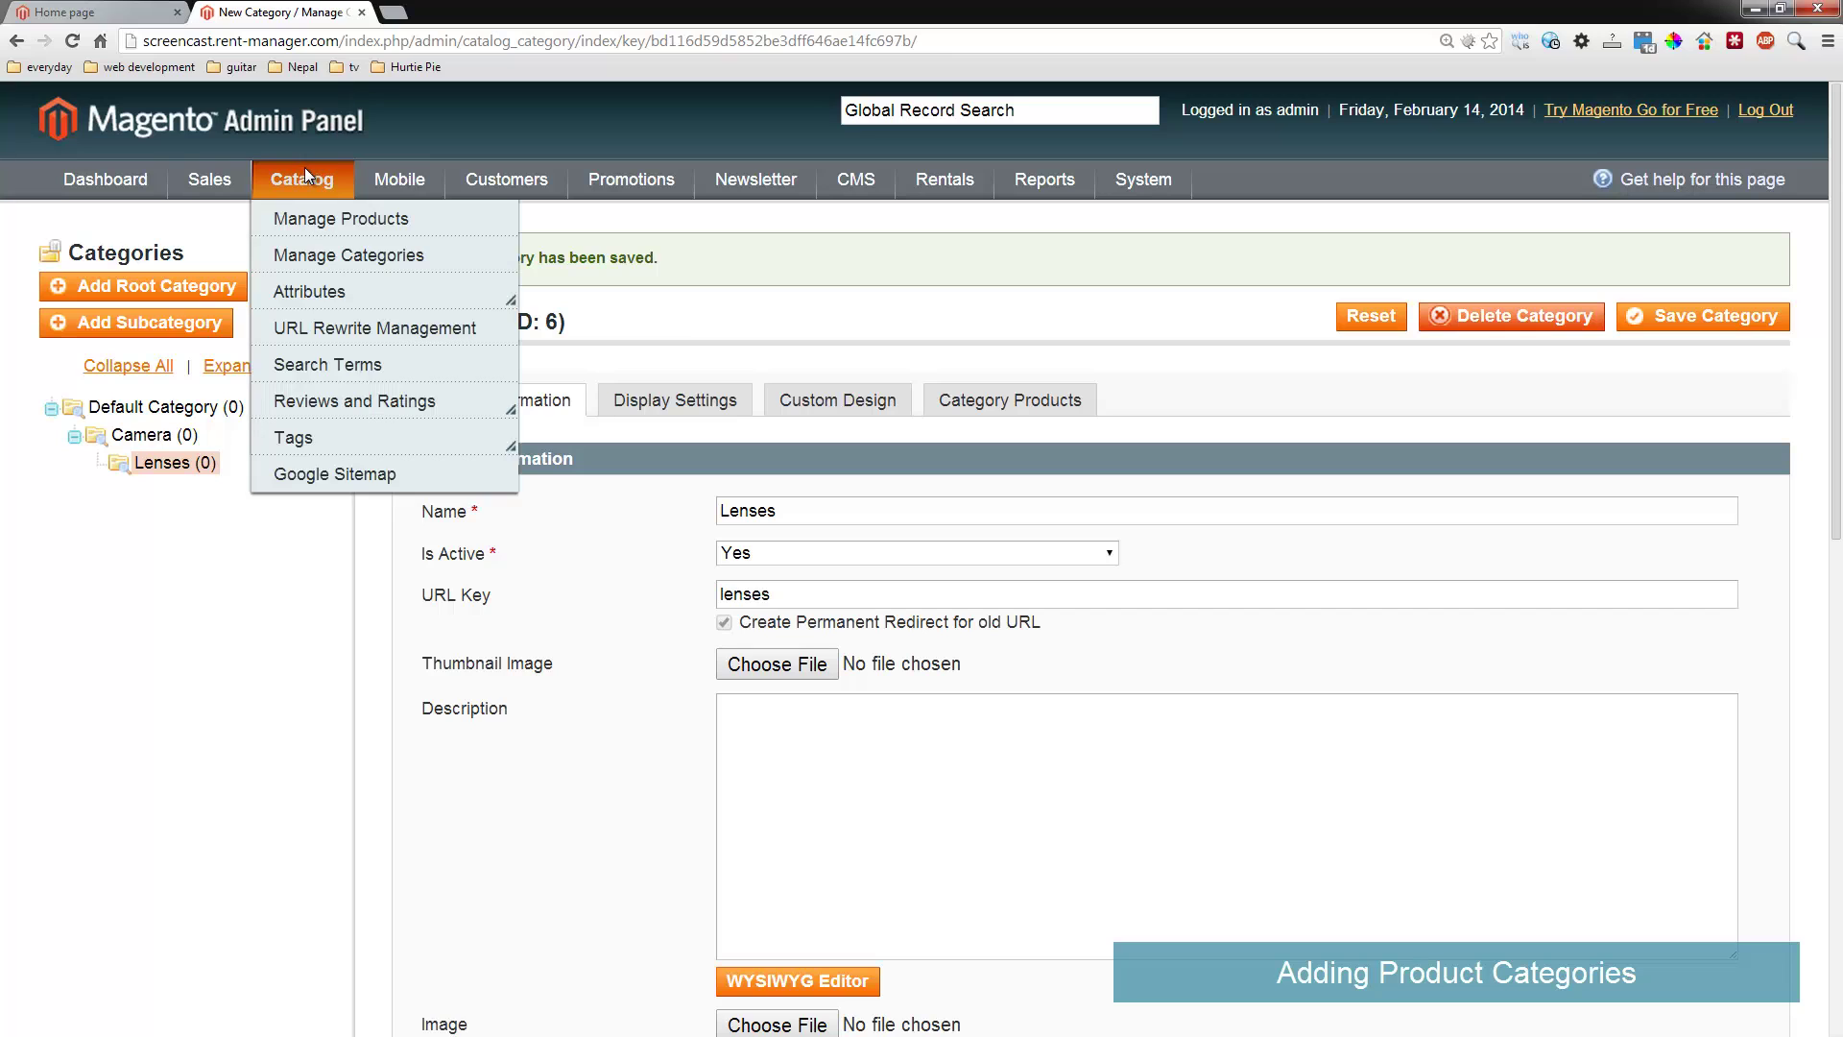
pyautogui.click(326, 221)
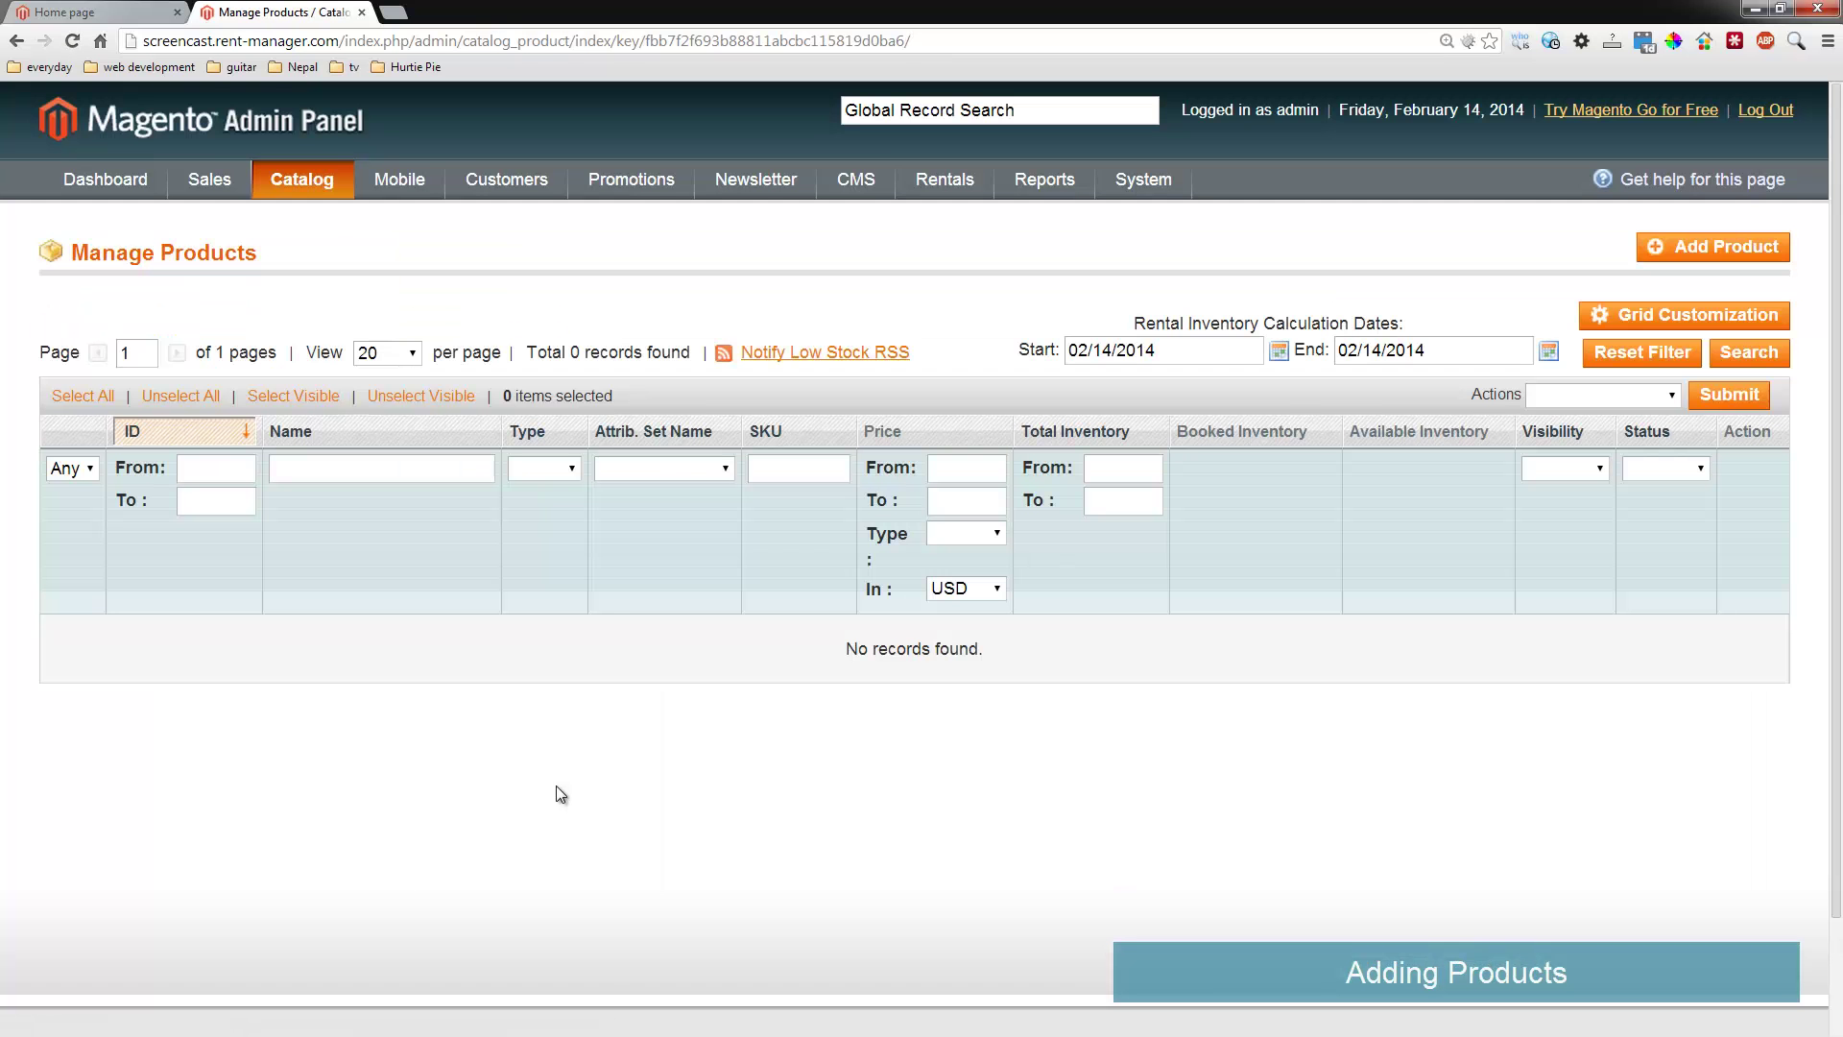
pyautogui.click(1698, 251)
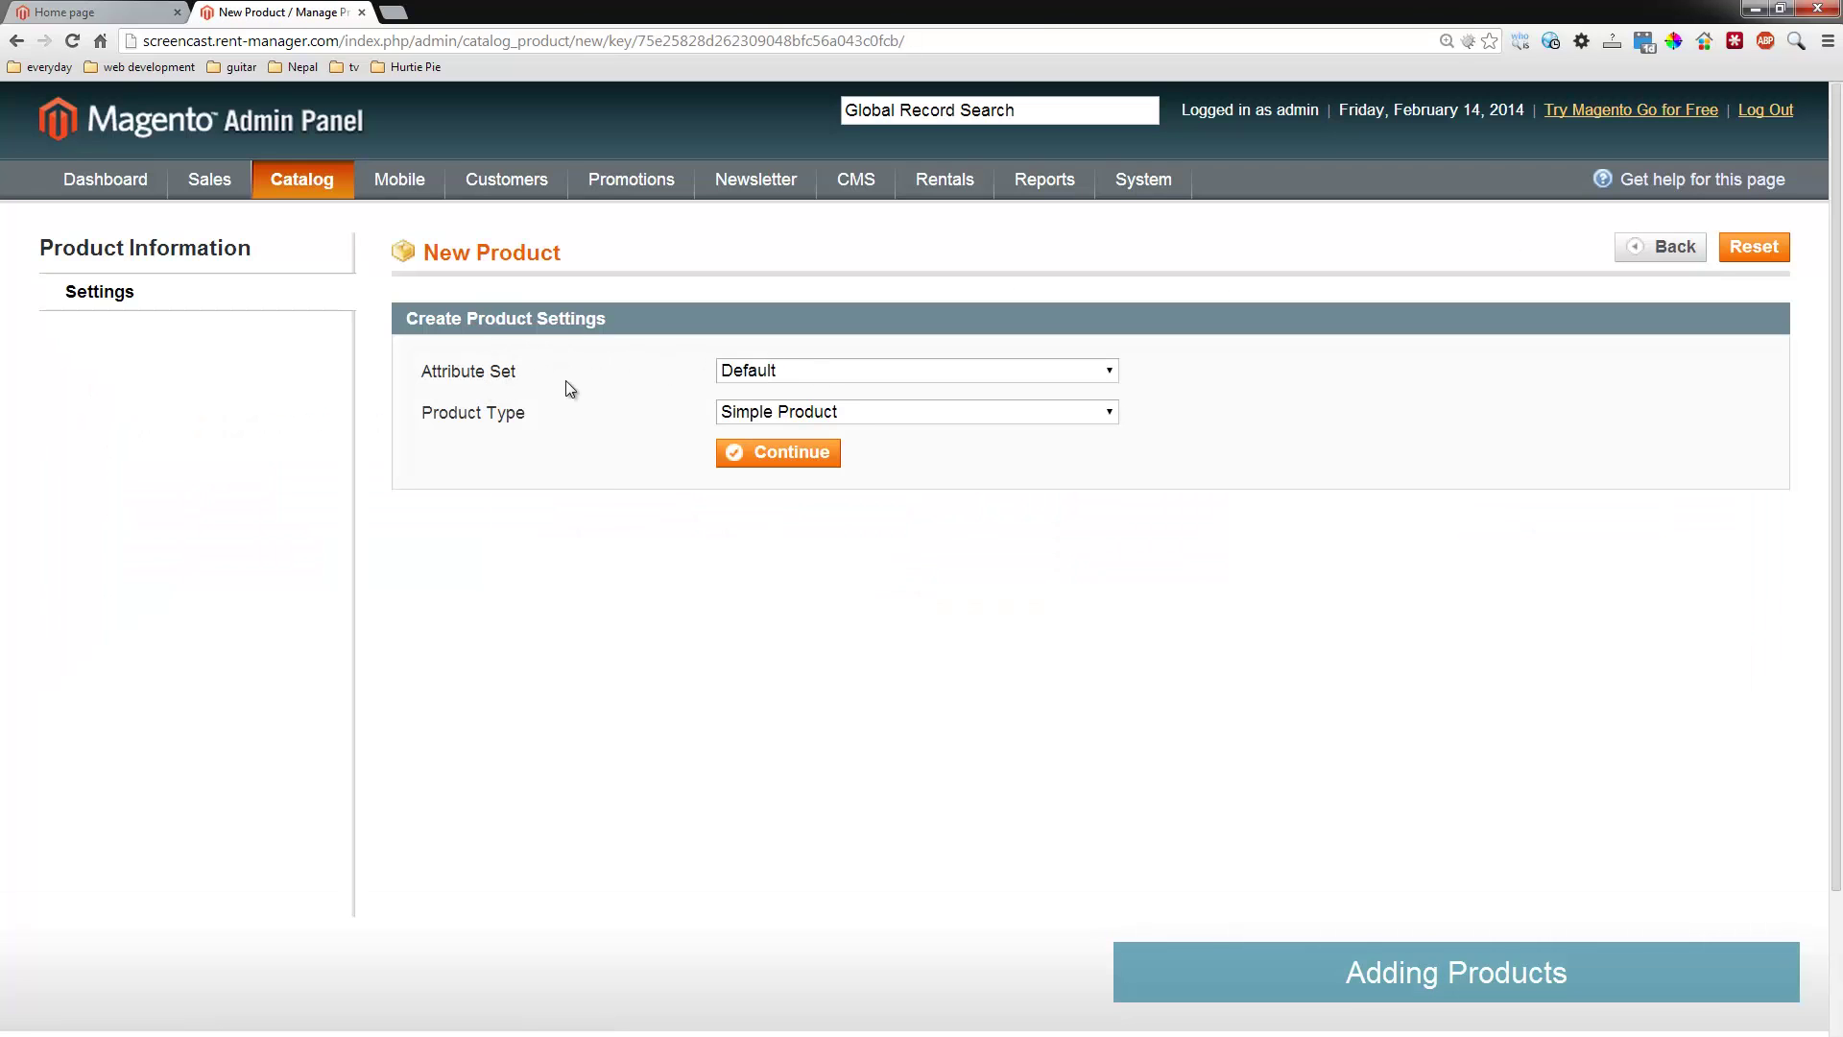
pyautogui.click(812, 413)
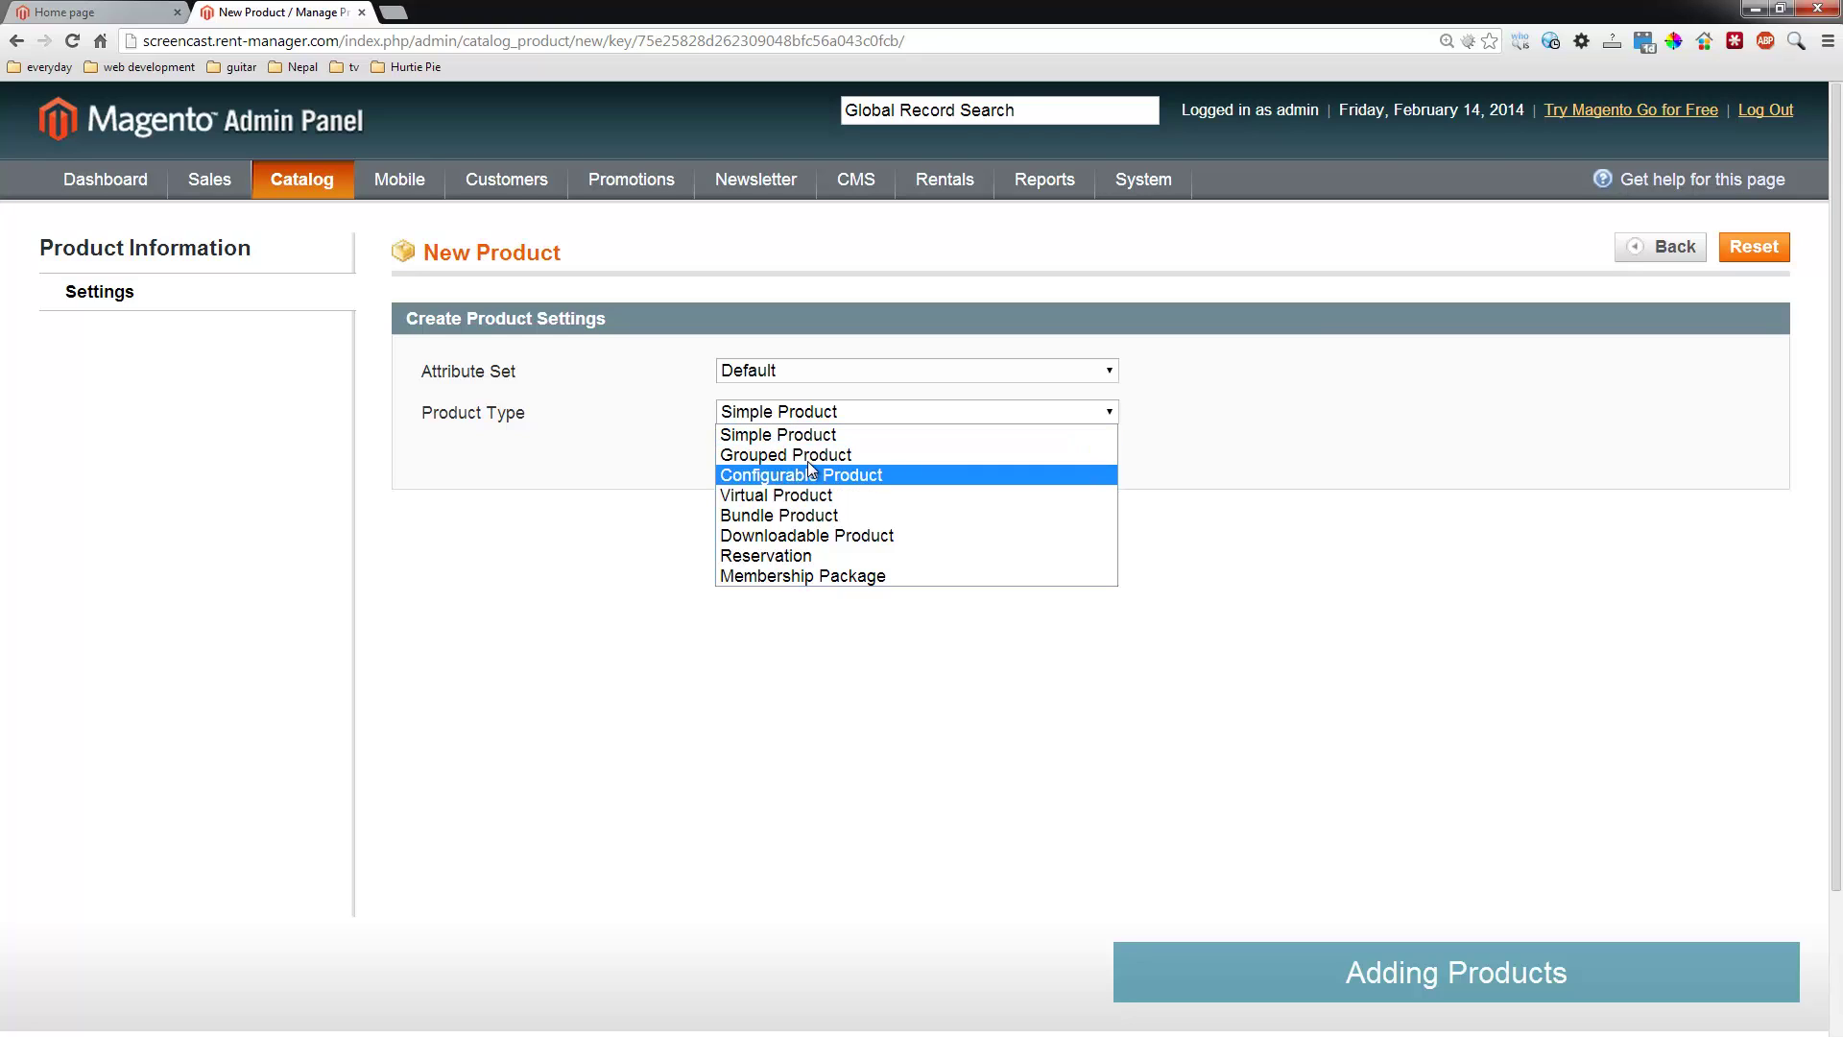
pyautogui.click(857, 493)
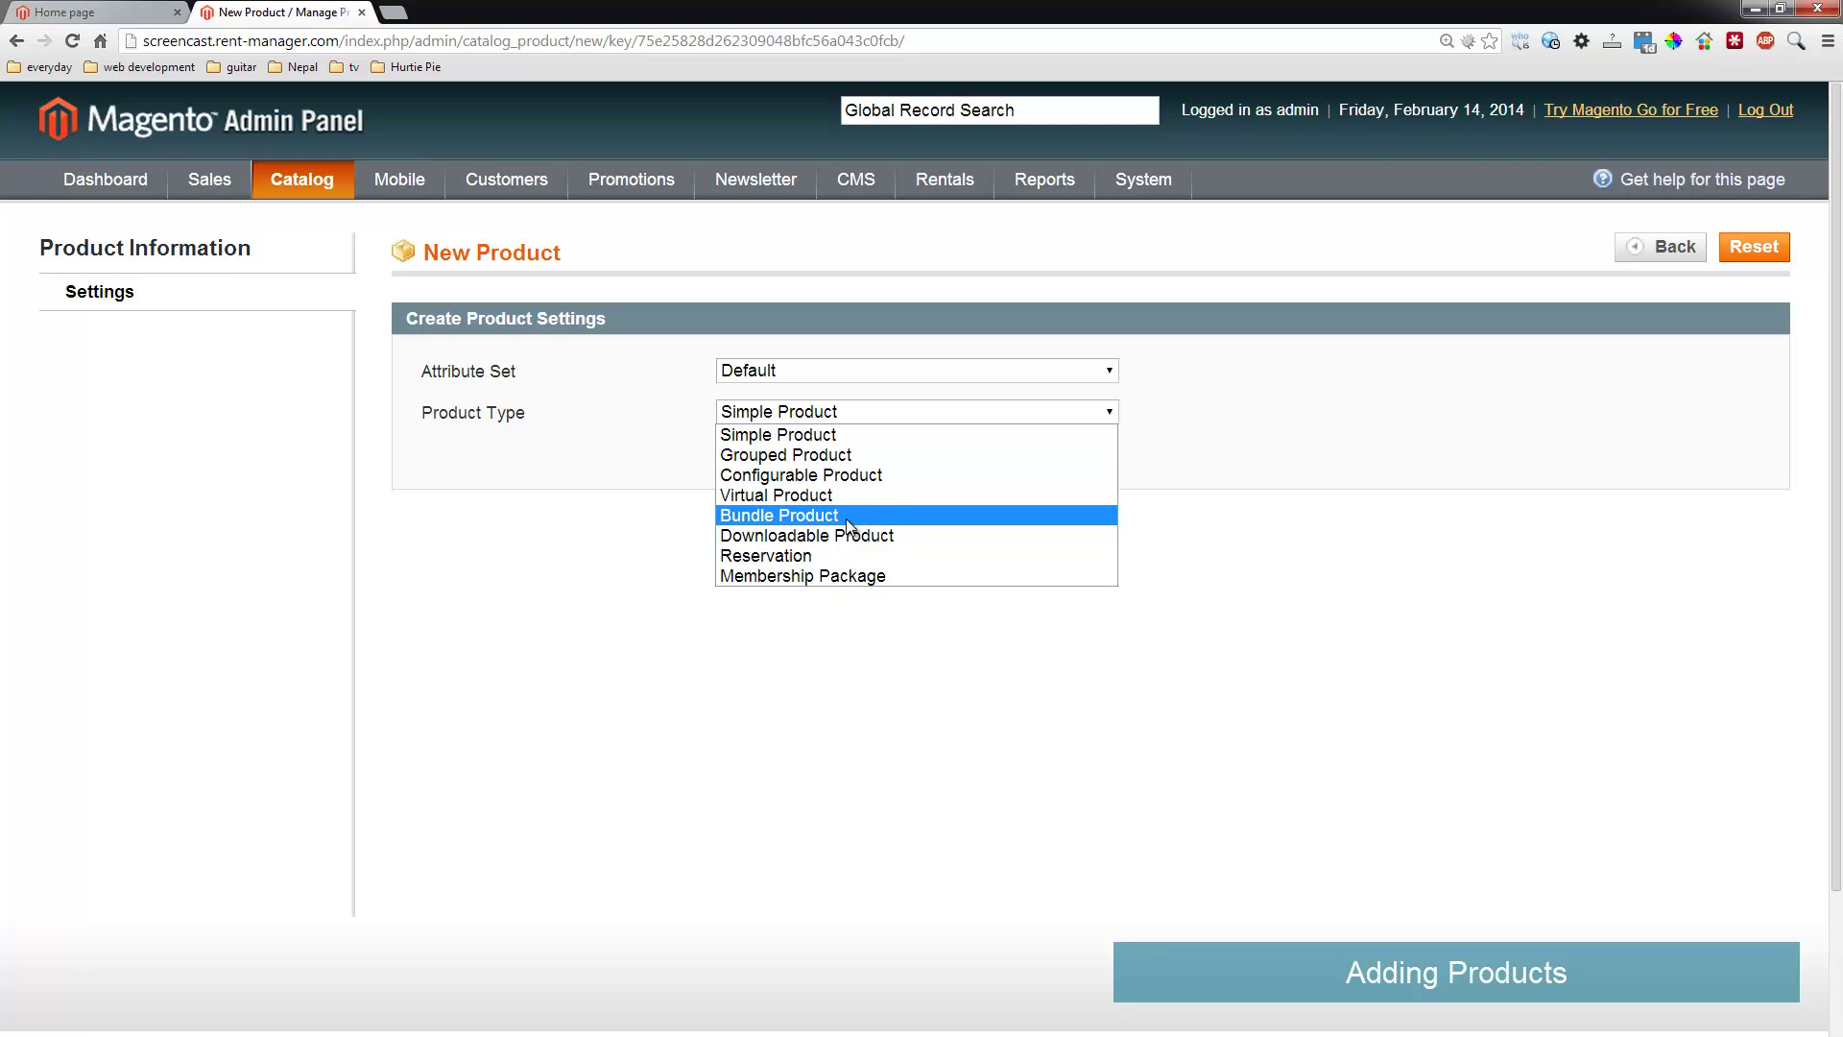
pyautogui.click(809, 556)
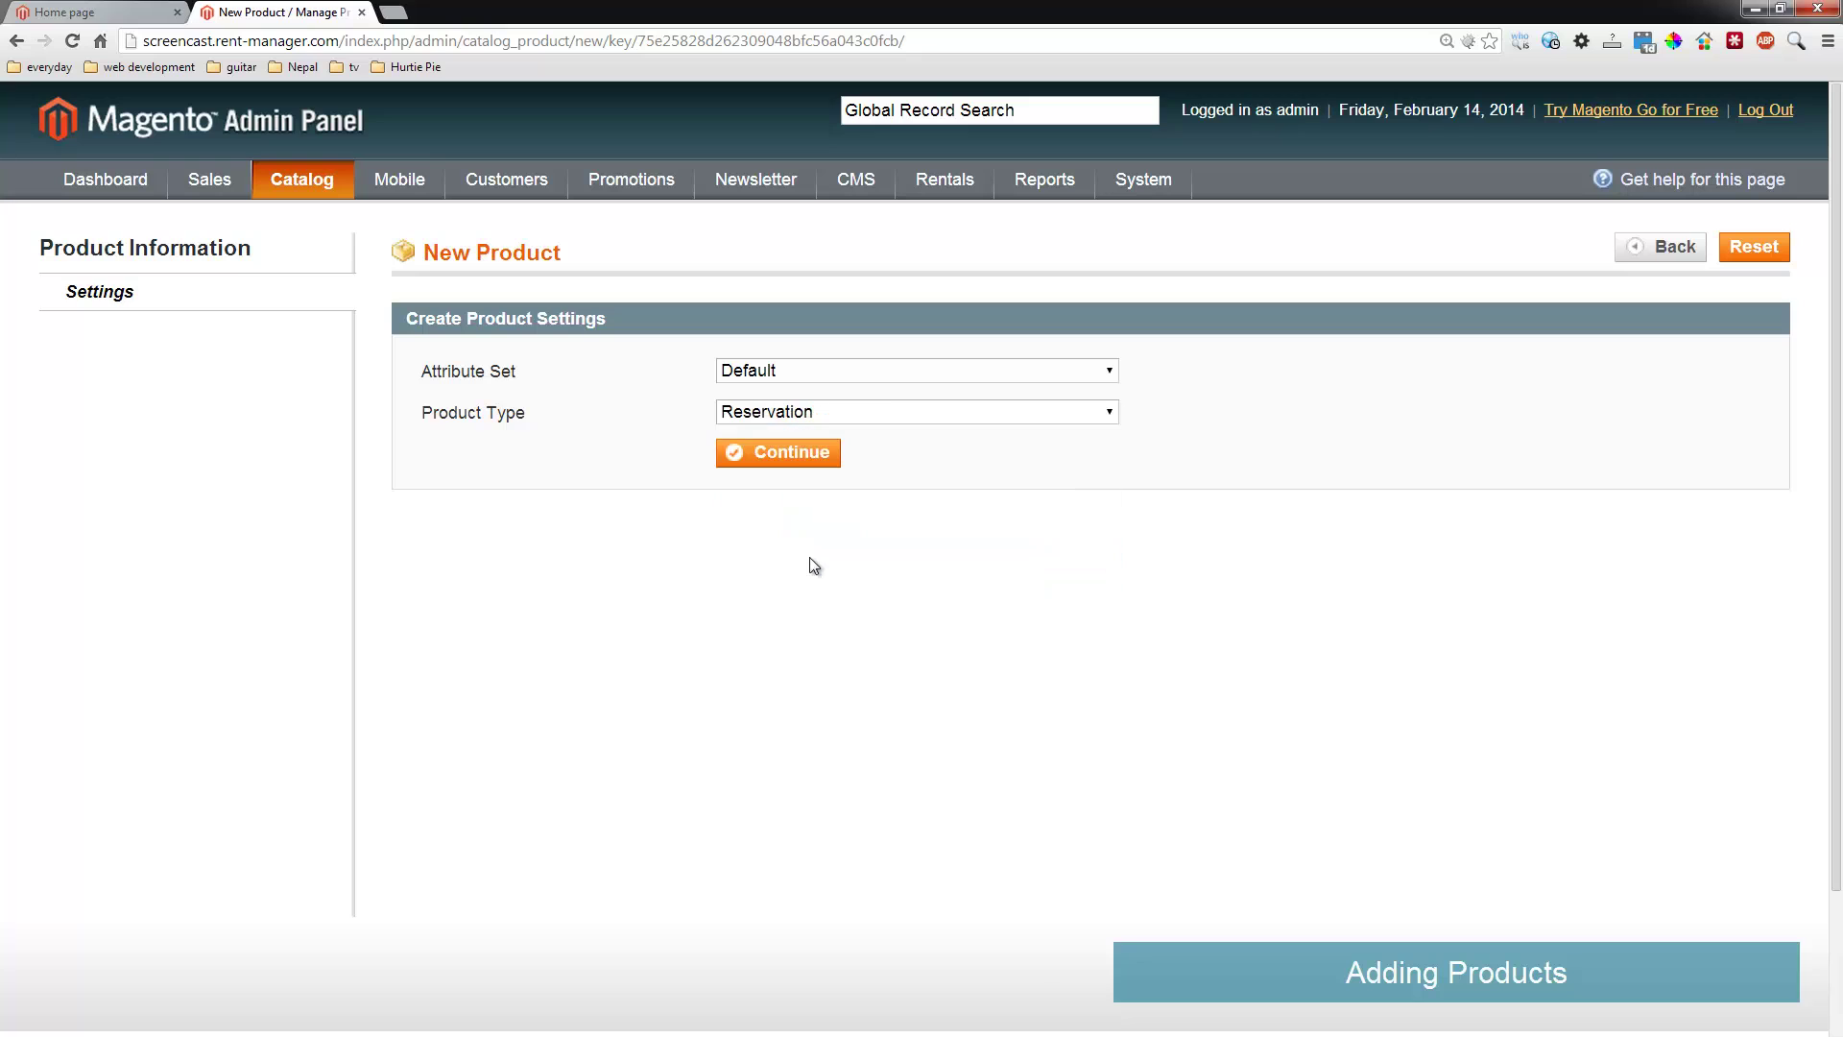
pyautogui.click(799, 459)
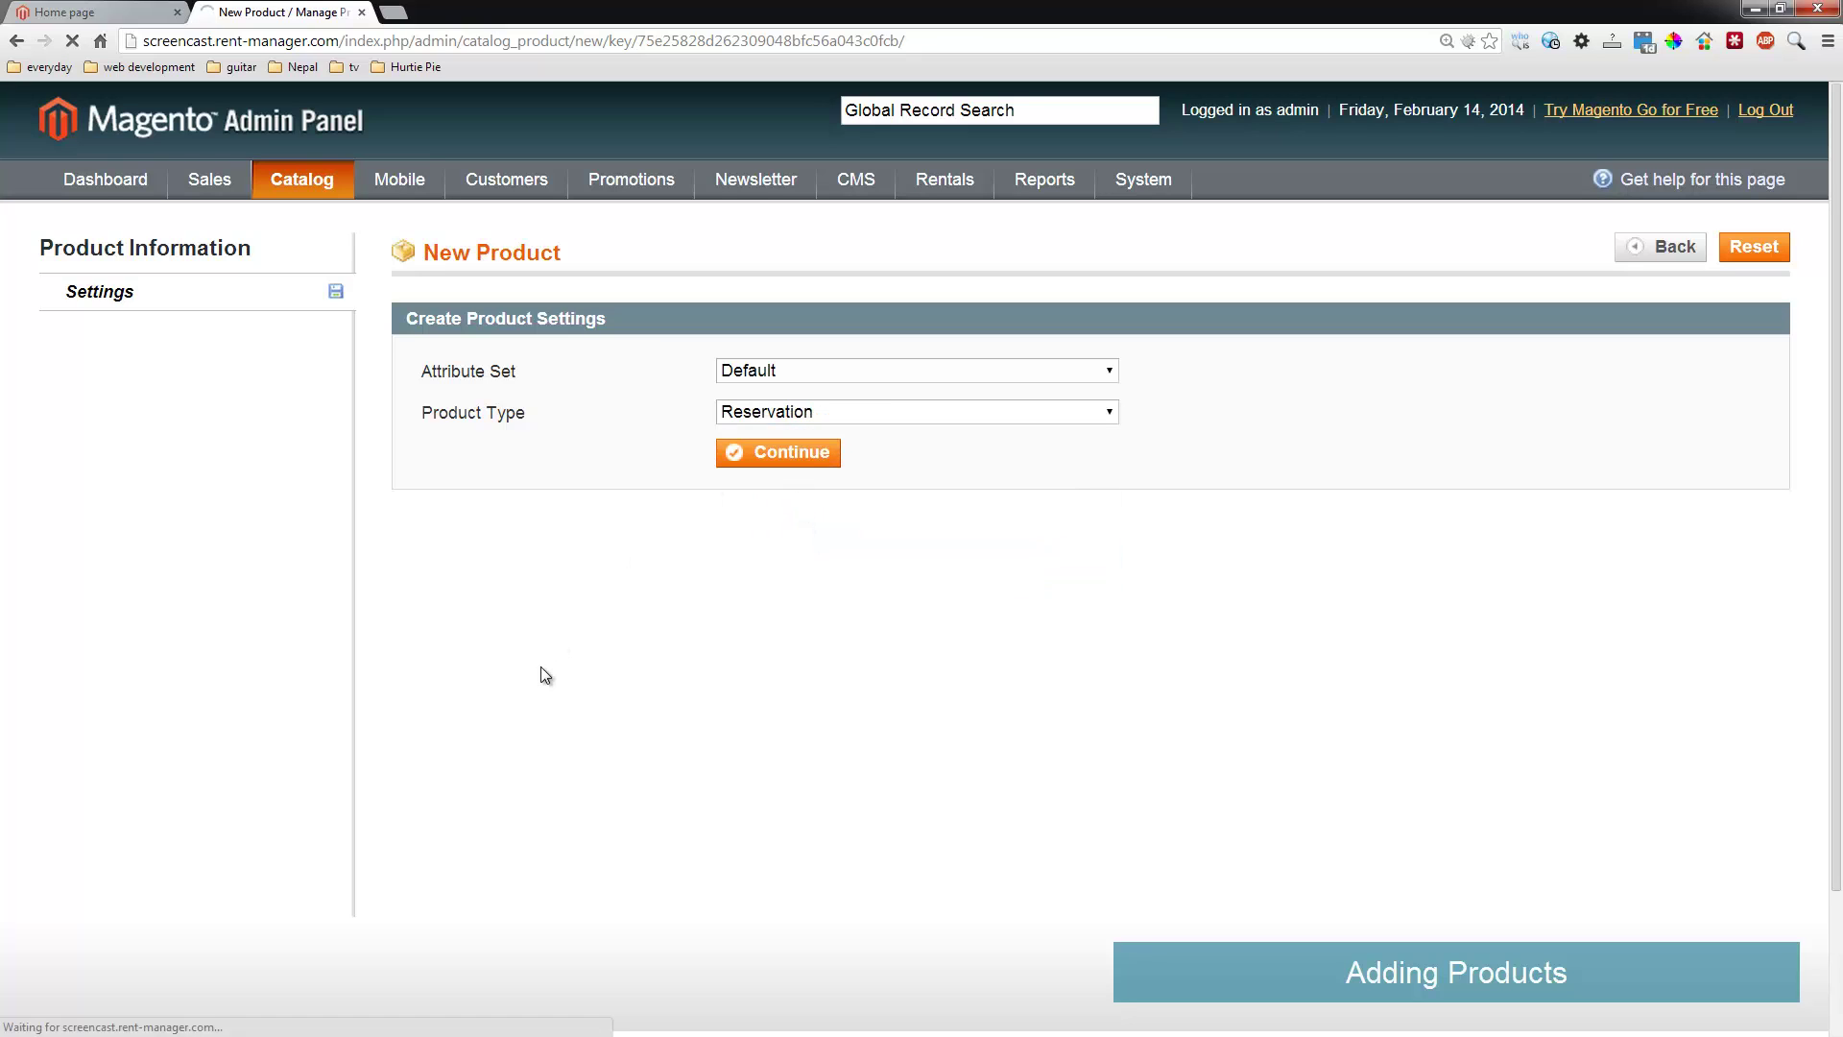
# Enter Canon Lense as the new product's name, description and short description
pyautogui.click(797, 386)
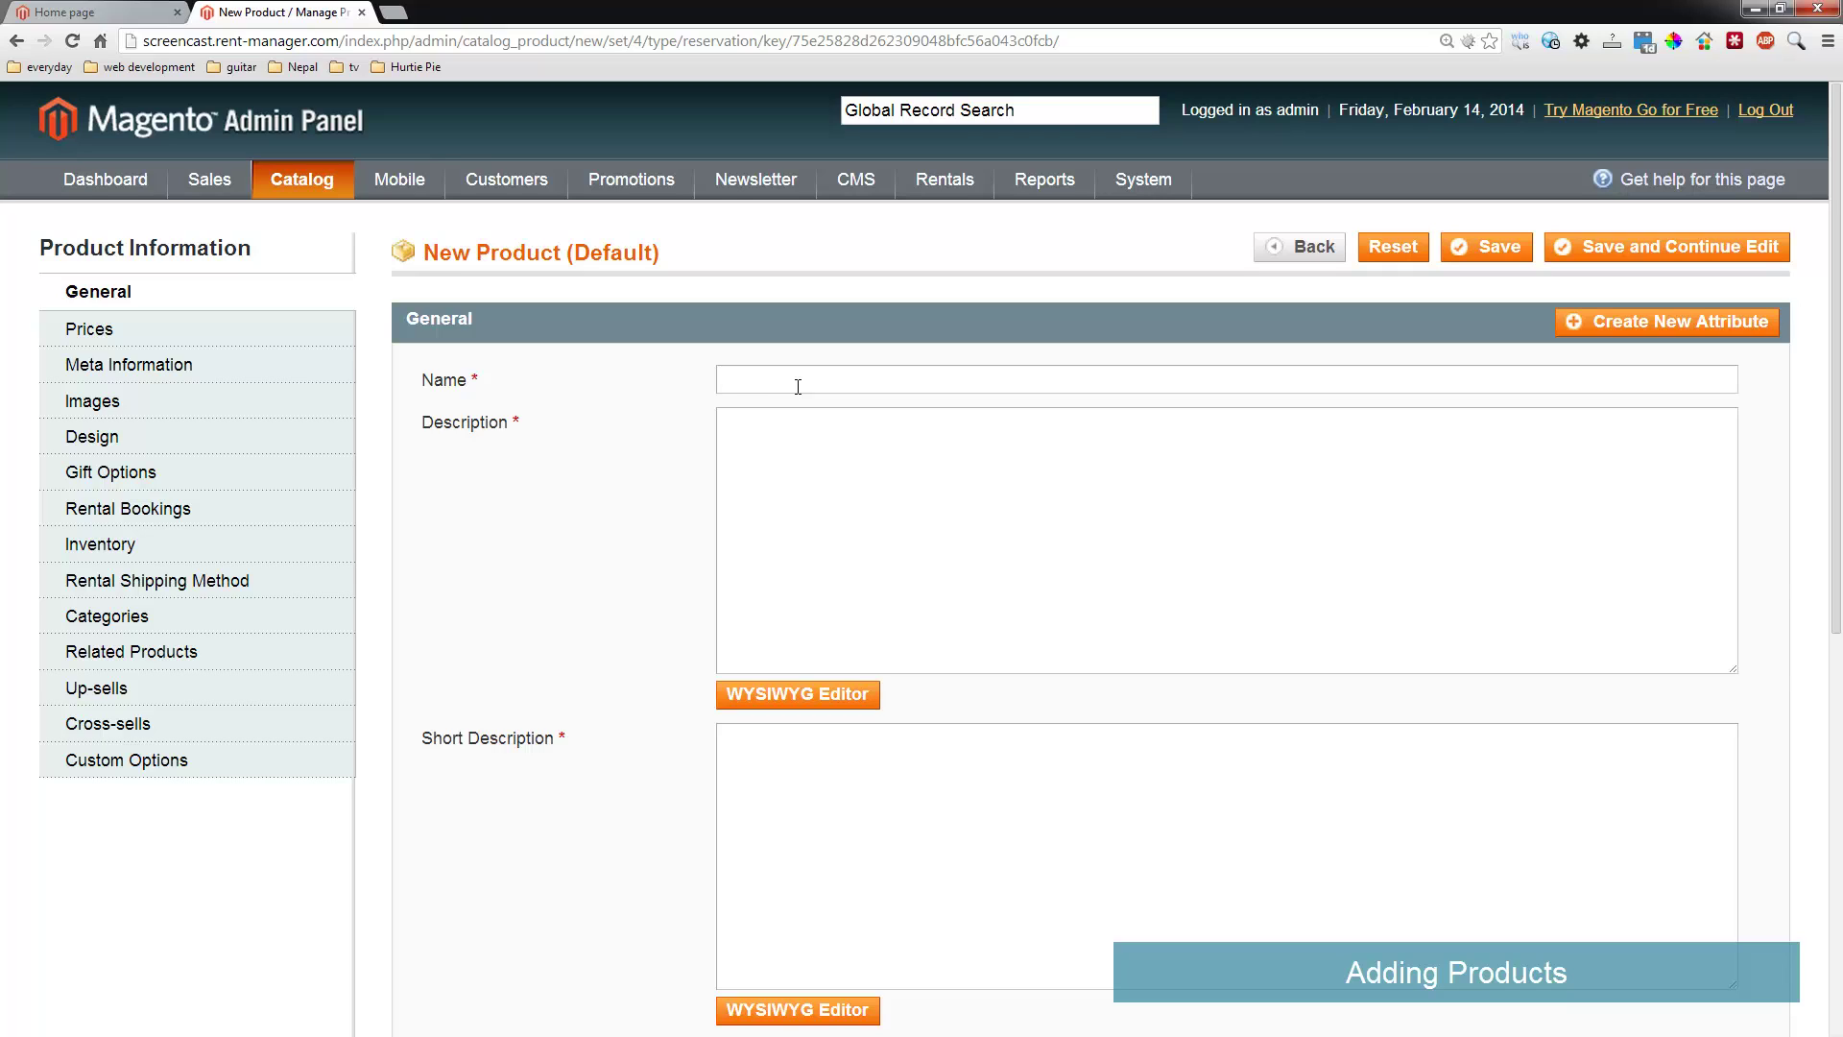
pyautogui.write('CanonLense')
pyautogui.click(774, 379)
pyautogui.moveTo(869, 377); pyautogui.dragTo(720, 379)
pyautogui.hotkey('ctrl', 'c')
pyautogui.click(729, 477)
pyautogui.hotkey('ctrl', 'v')
pyautogui.click(867, 782)
pyautogui.hotkey('ctrl', 'v')
# Set the product's SKU to canonlense1000 and its weight to 1
pyautogui.scroll(-3, 619, 544)
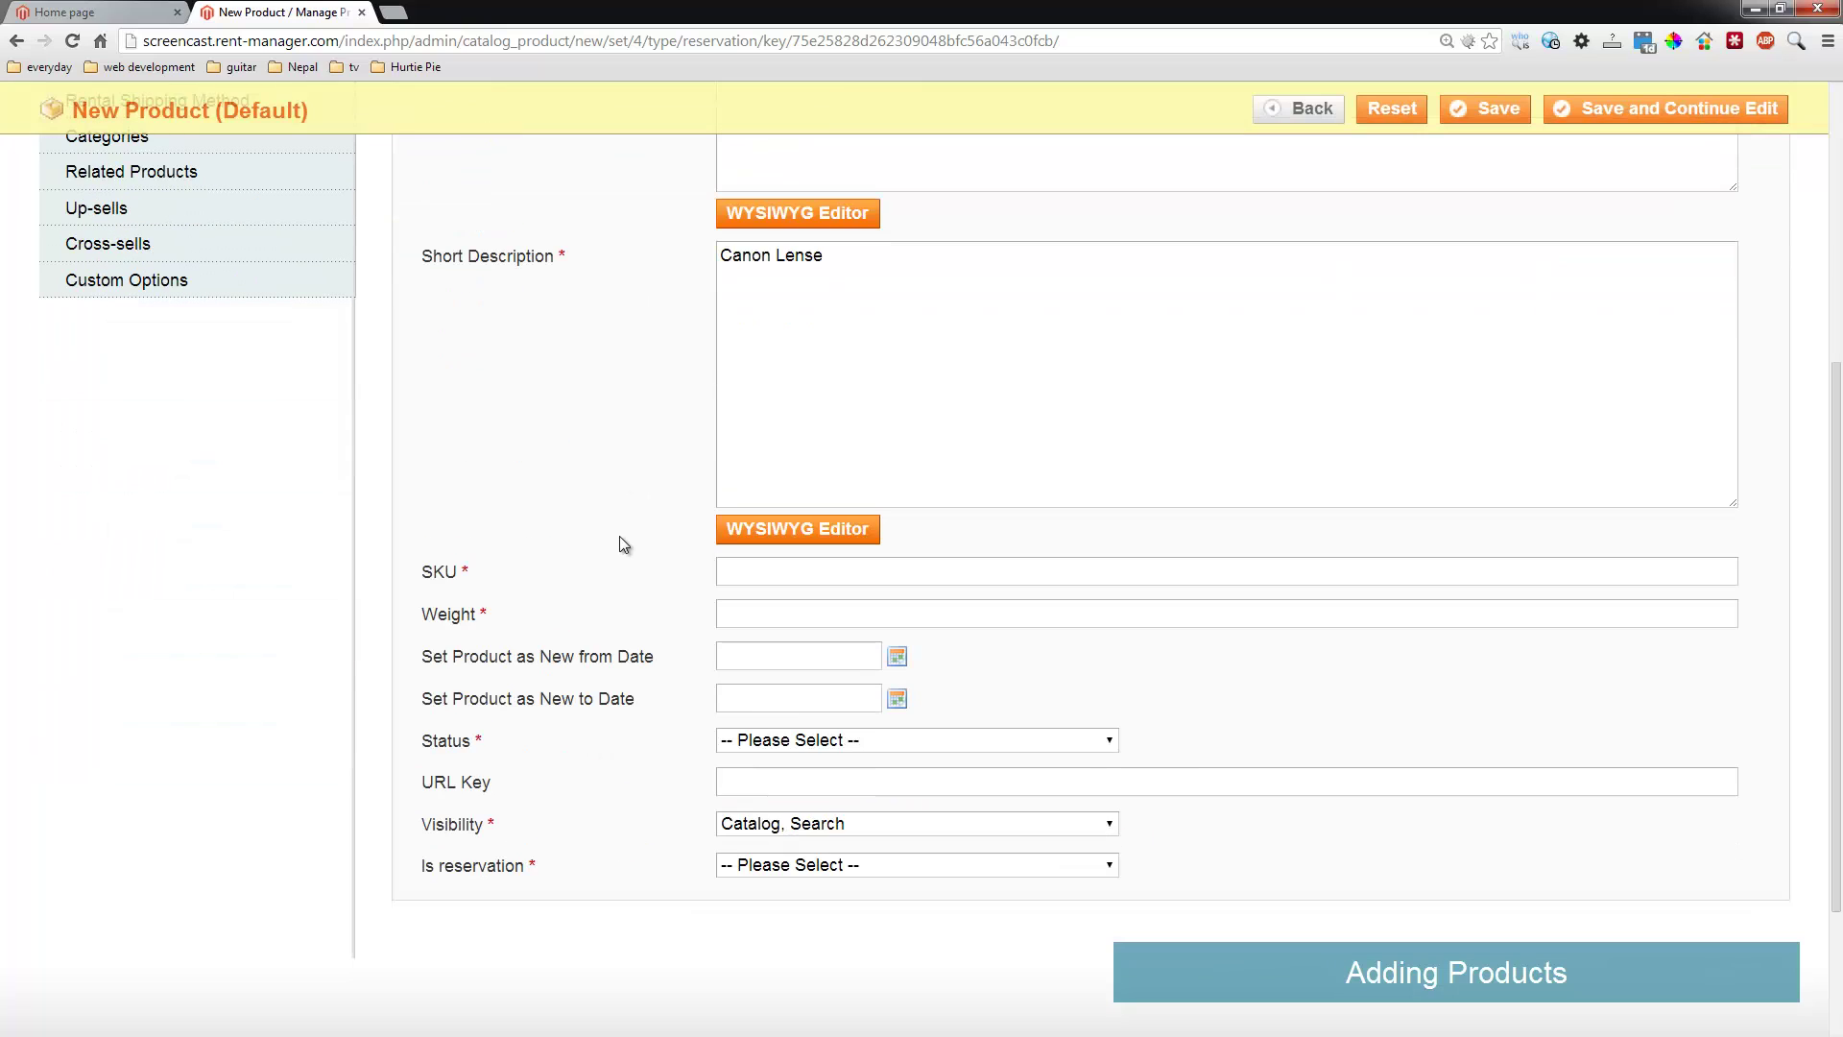
pyautogui.click(763, 571)
pyautogui.write('canon lense')
pyautogui.write('1000')
pyautogui.write('1')
# Set the product's status to Enabled and its Is reservation option to Reservation
pyautogui.click(806, 740)
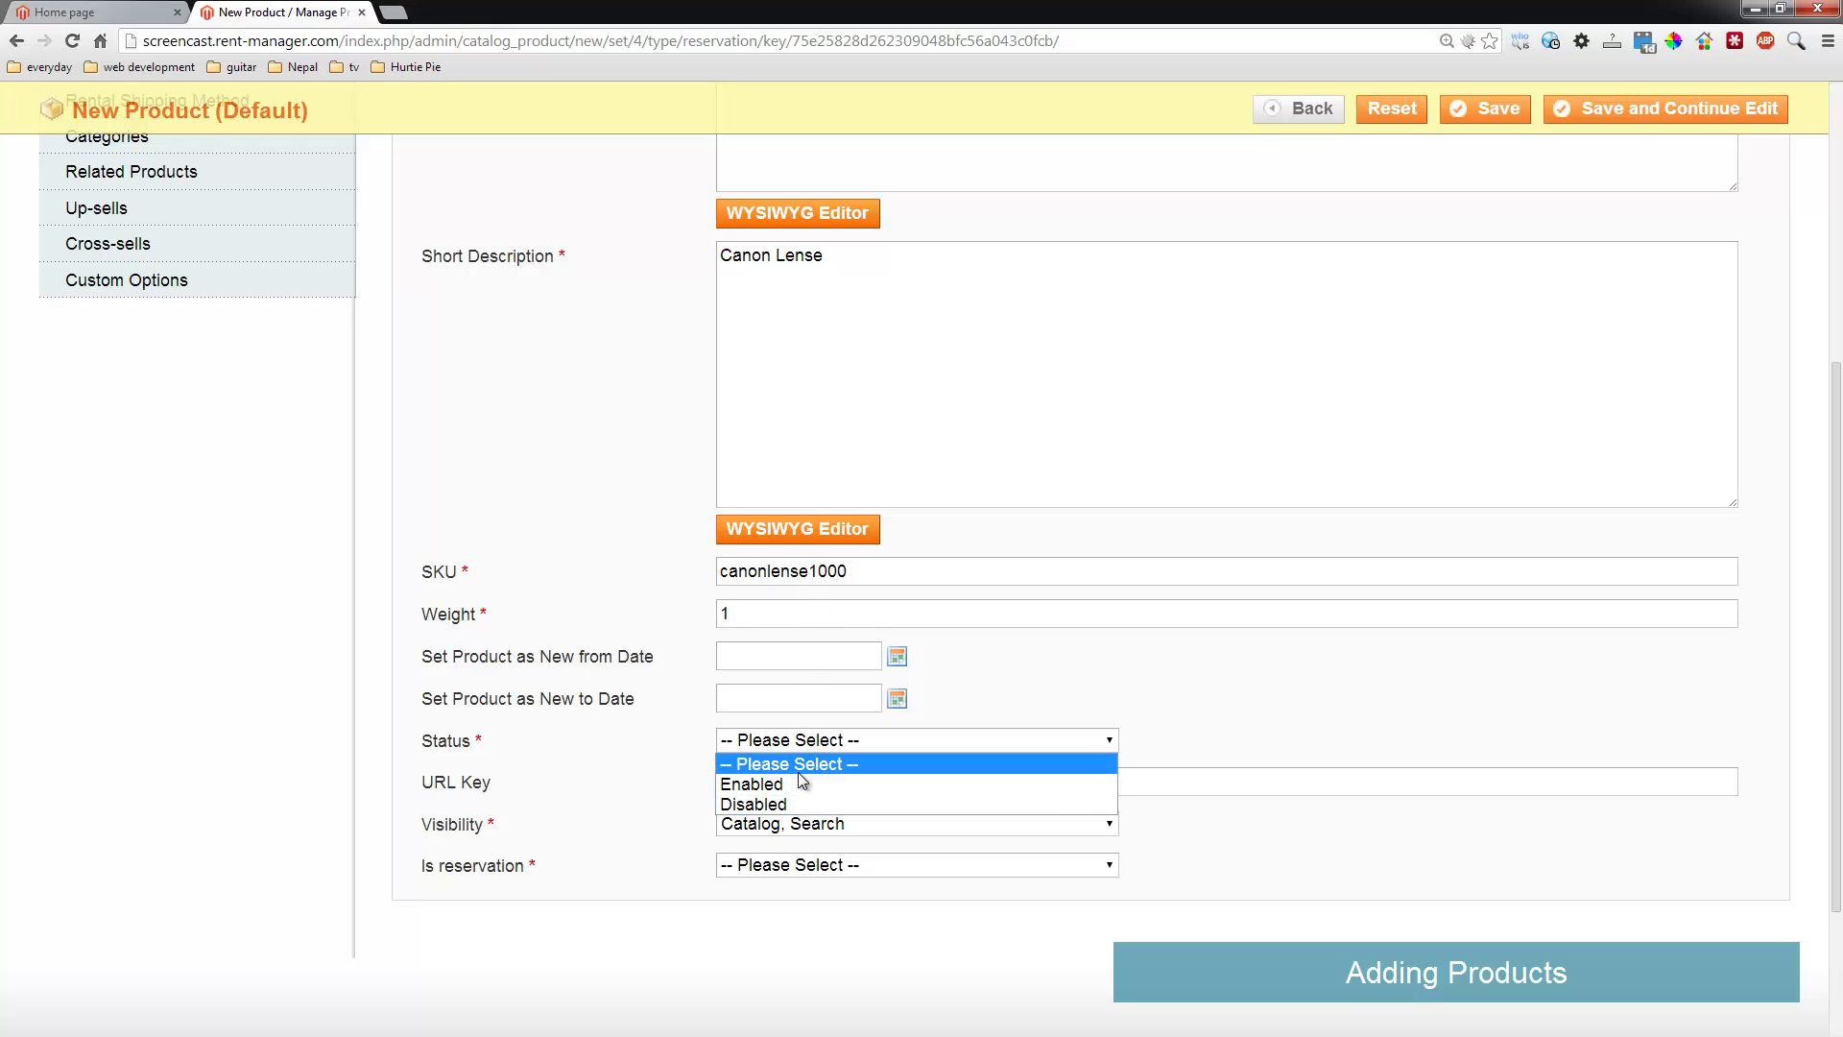
pyautogui.click(799, 776)
pyautogui.click(806, 865)
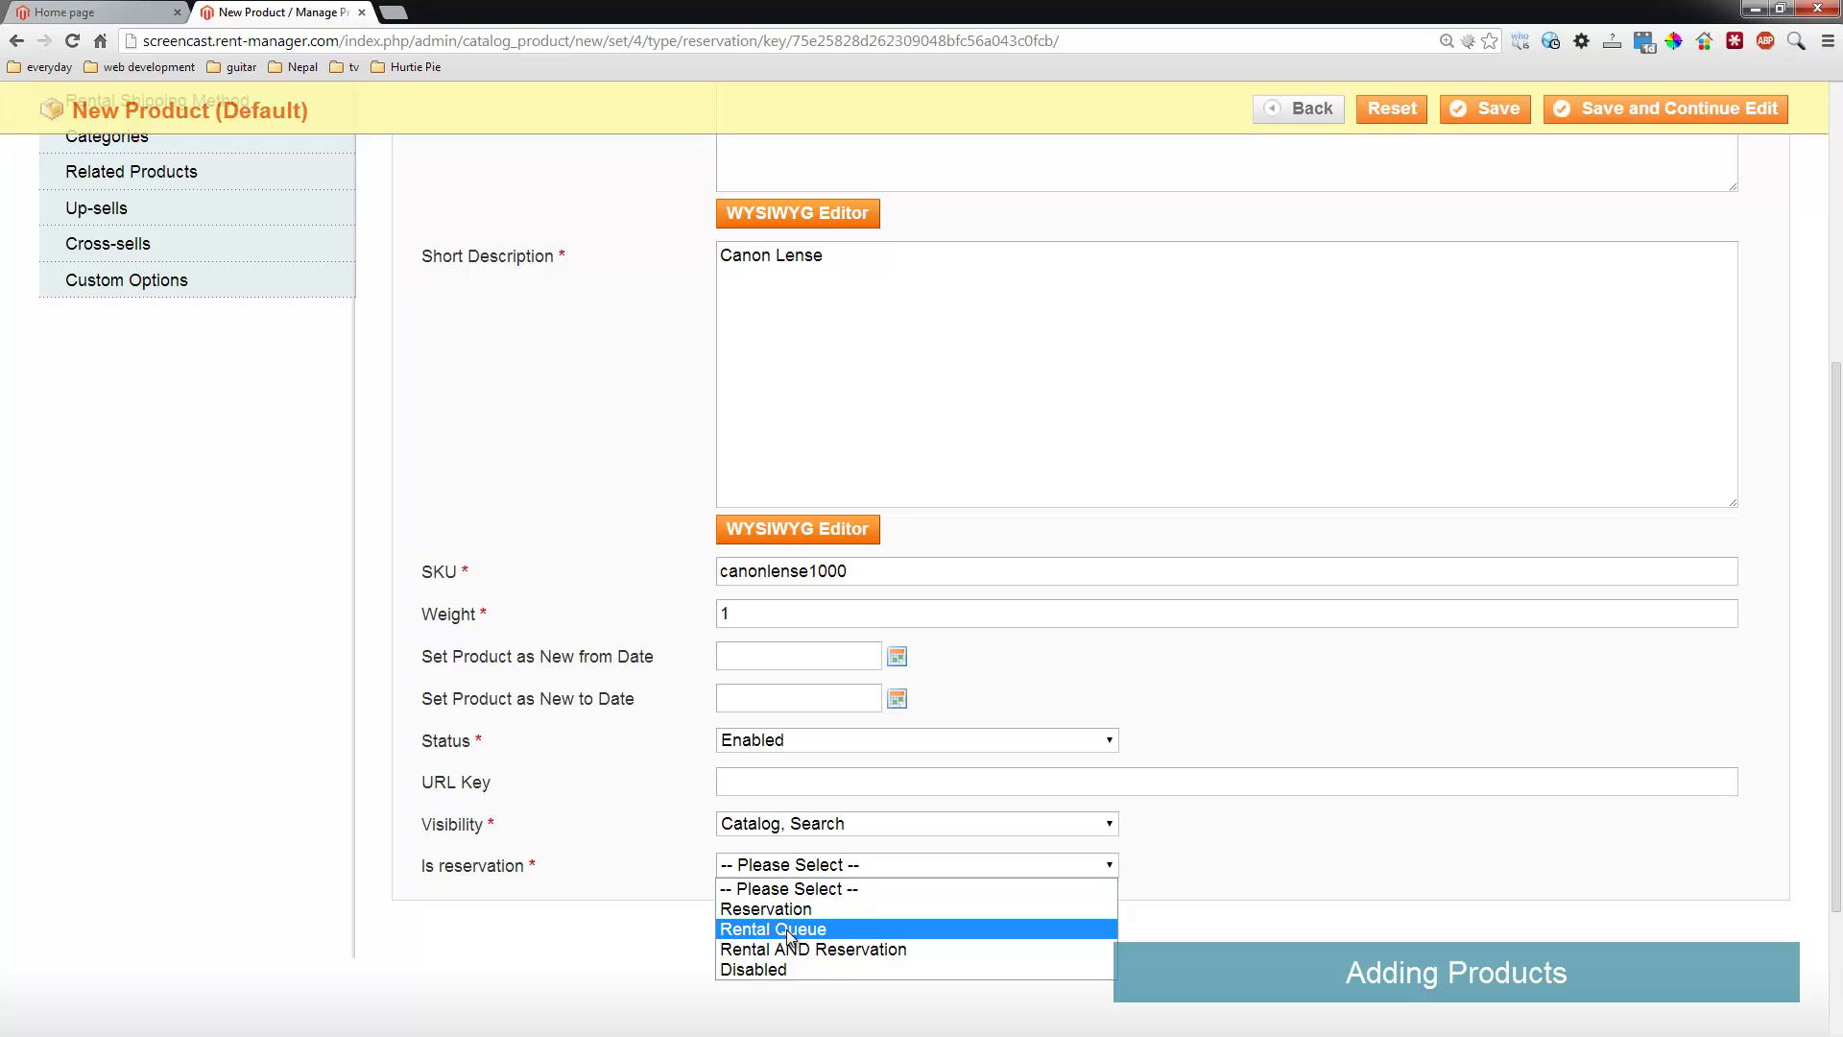
pyautogui.click(793, 909)
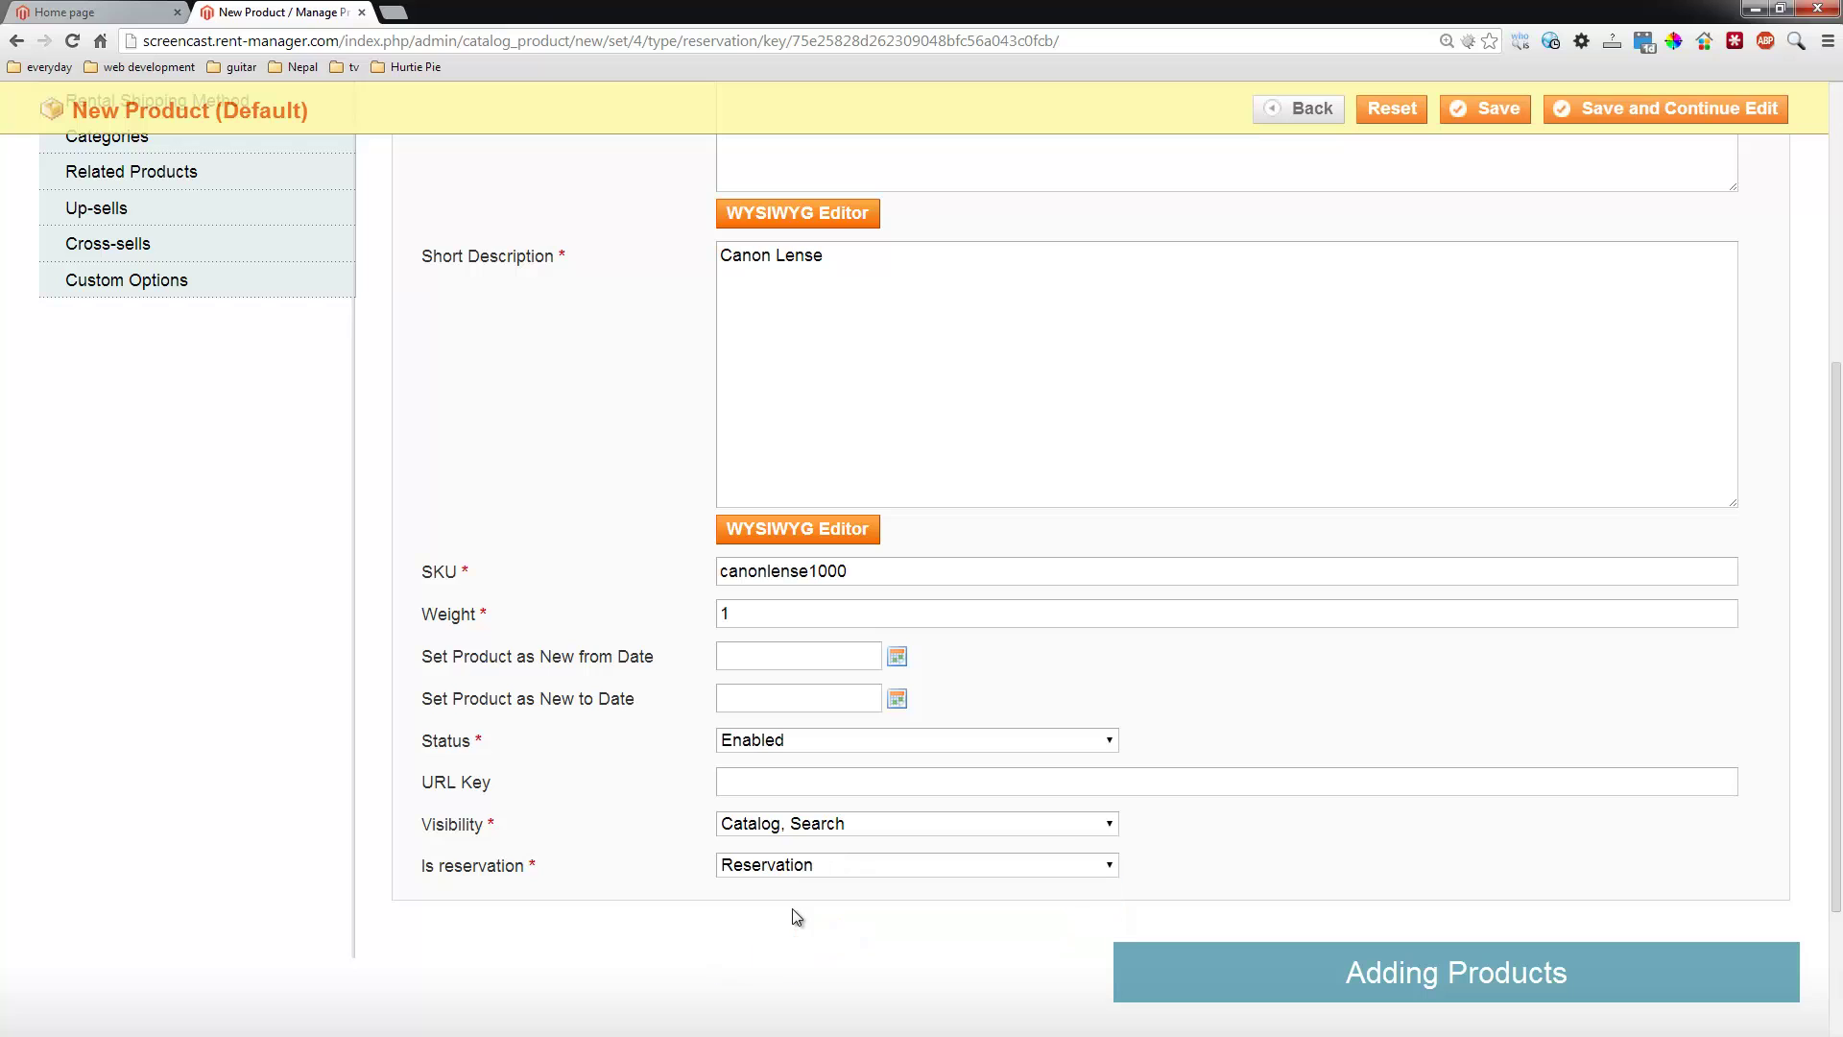
# Add two pricing rules to the product and set the first one to 1 Days at a price of 5
pyautogui.scroll(5, 515, 535)
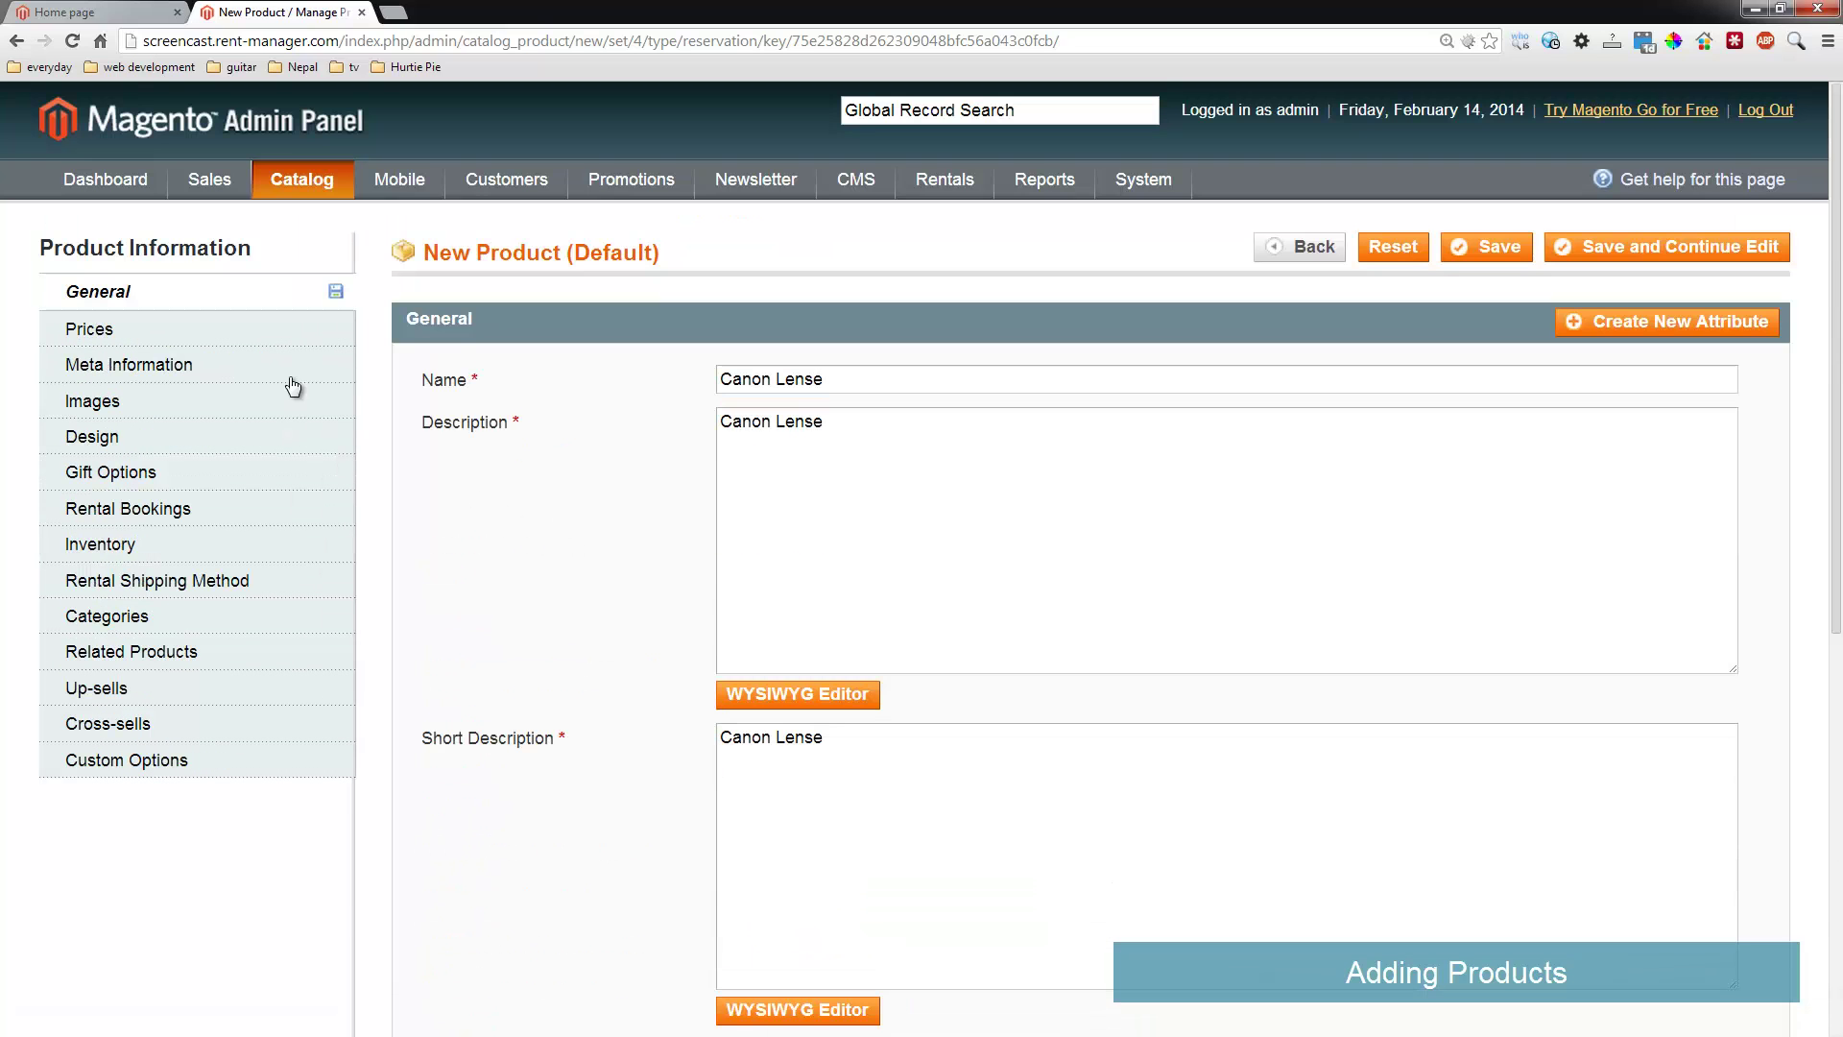
pyautogui.click(214, 330)
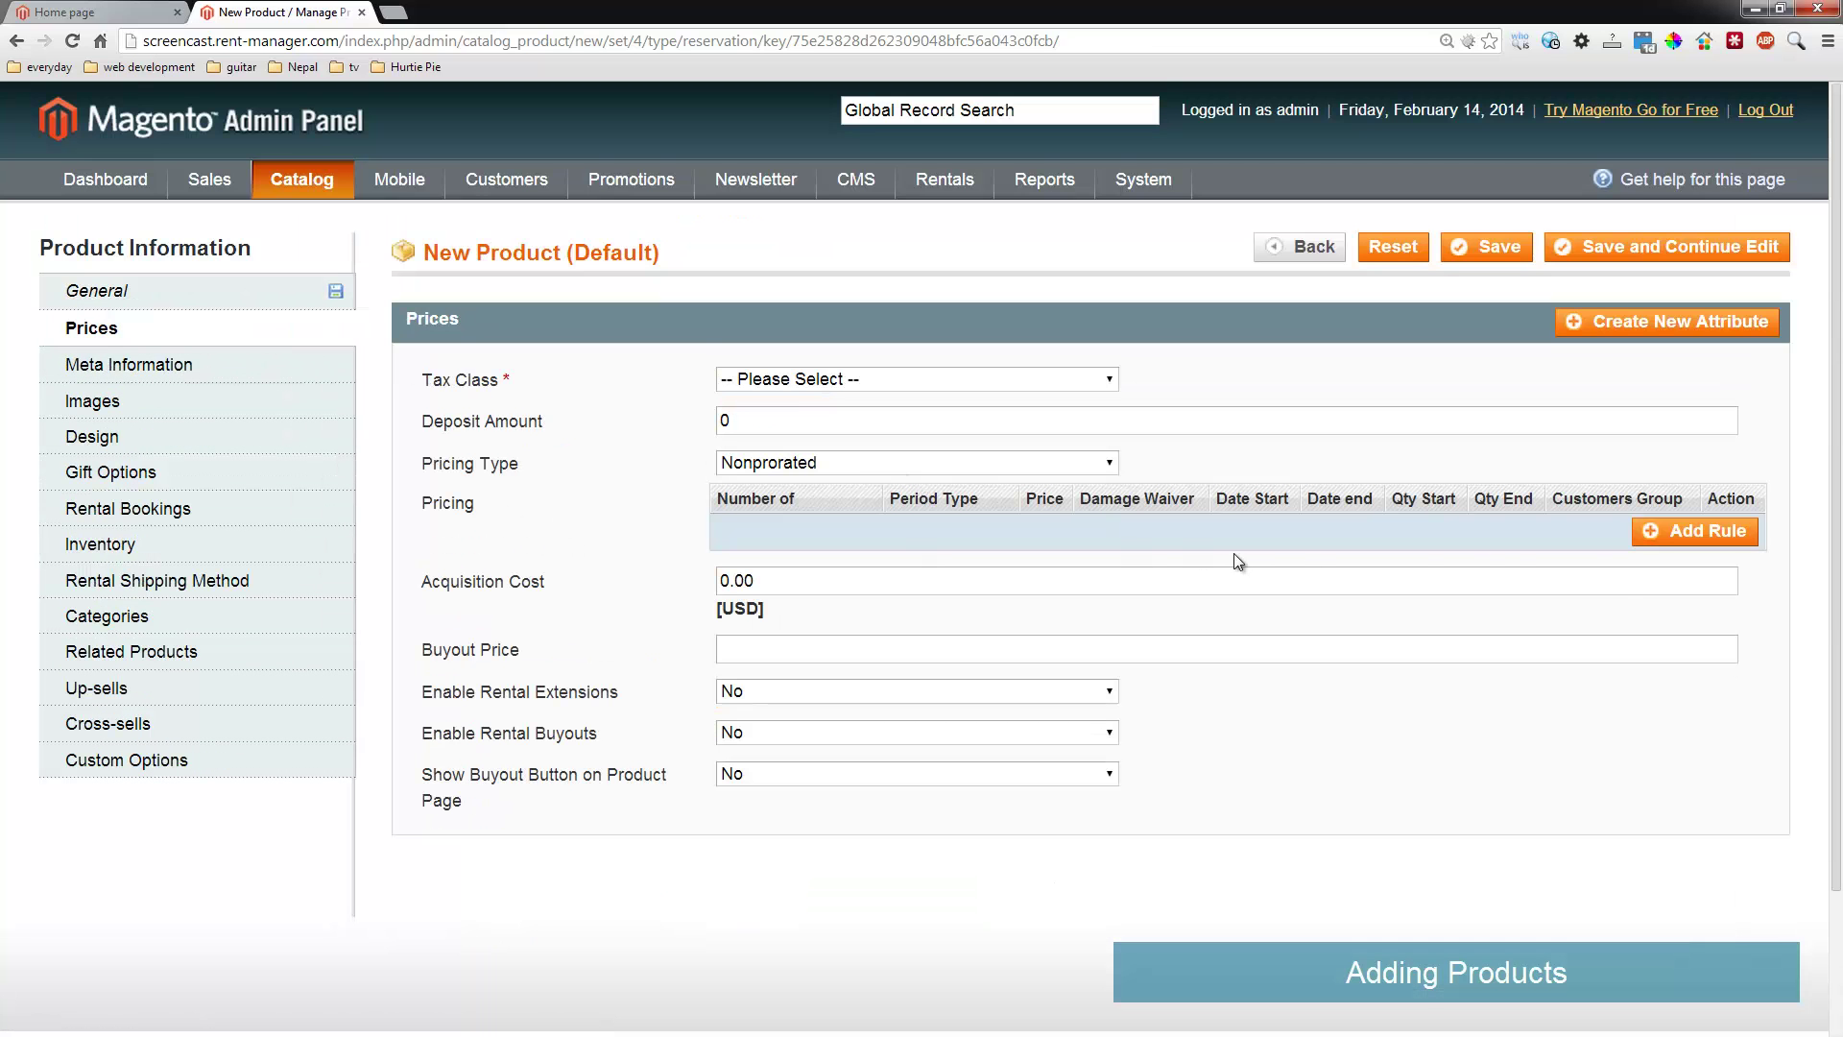
pyautogui.click(1674, 536)
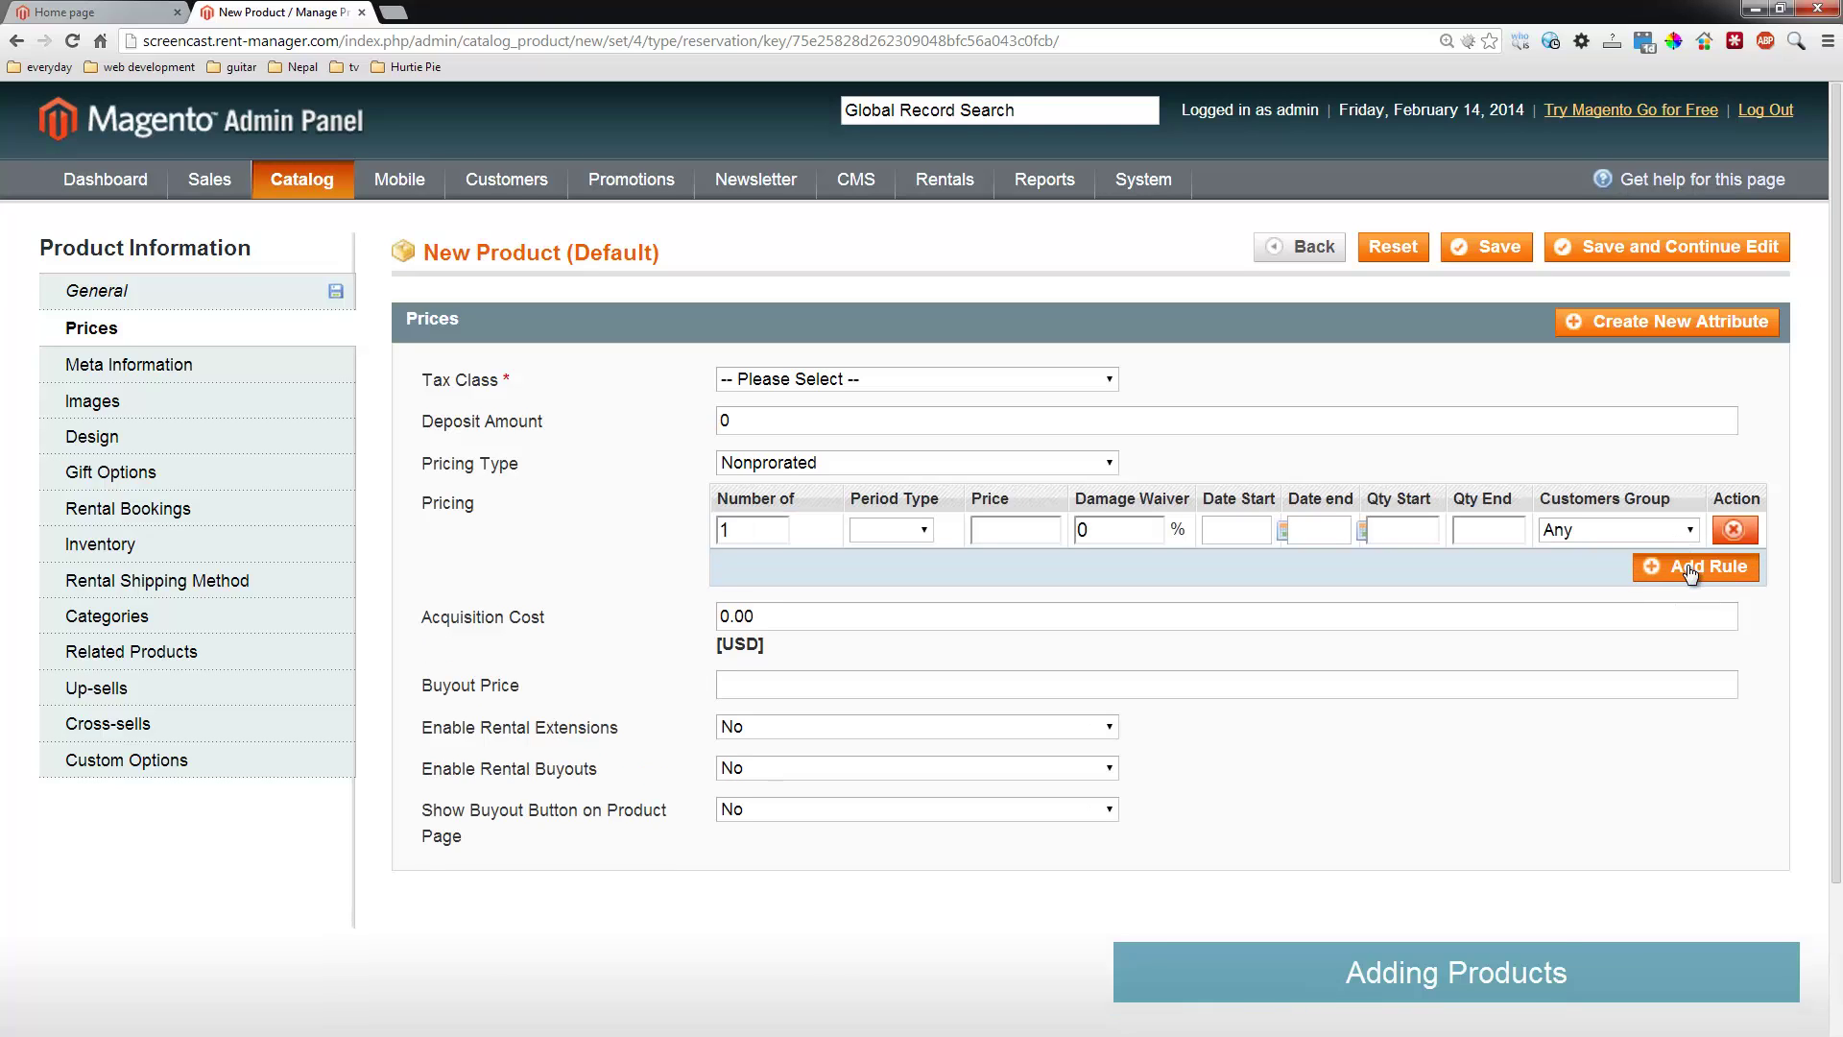
pyautogui.click(1694, 567)
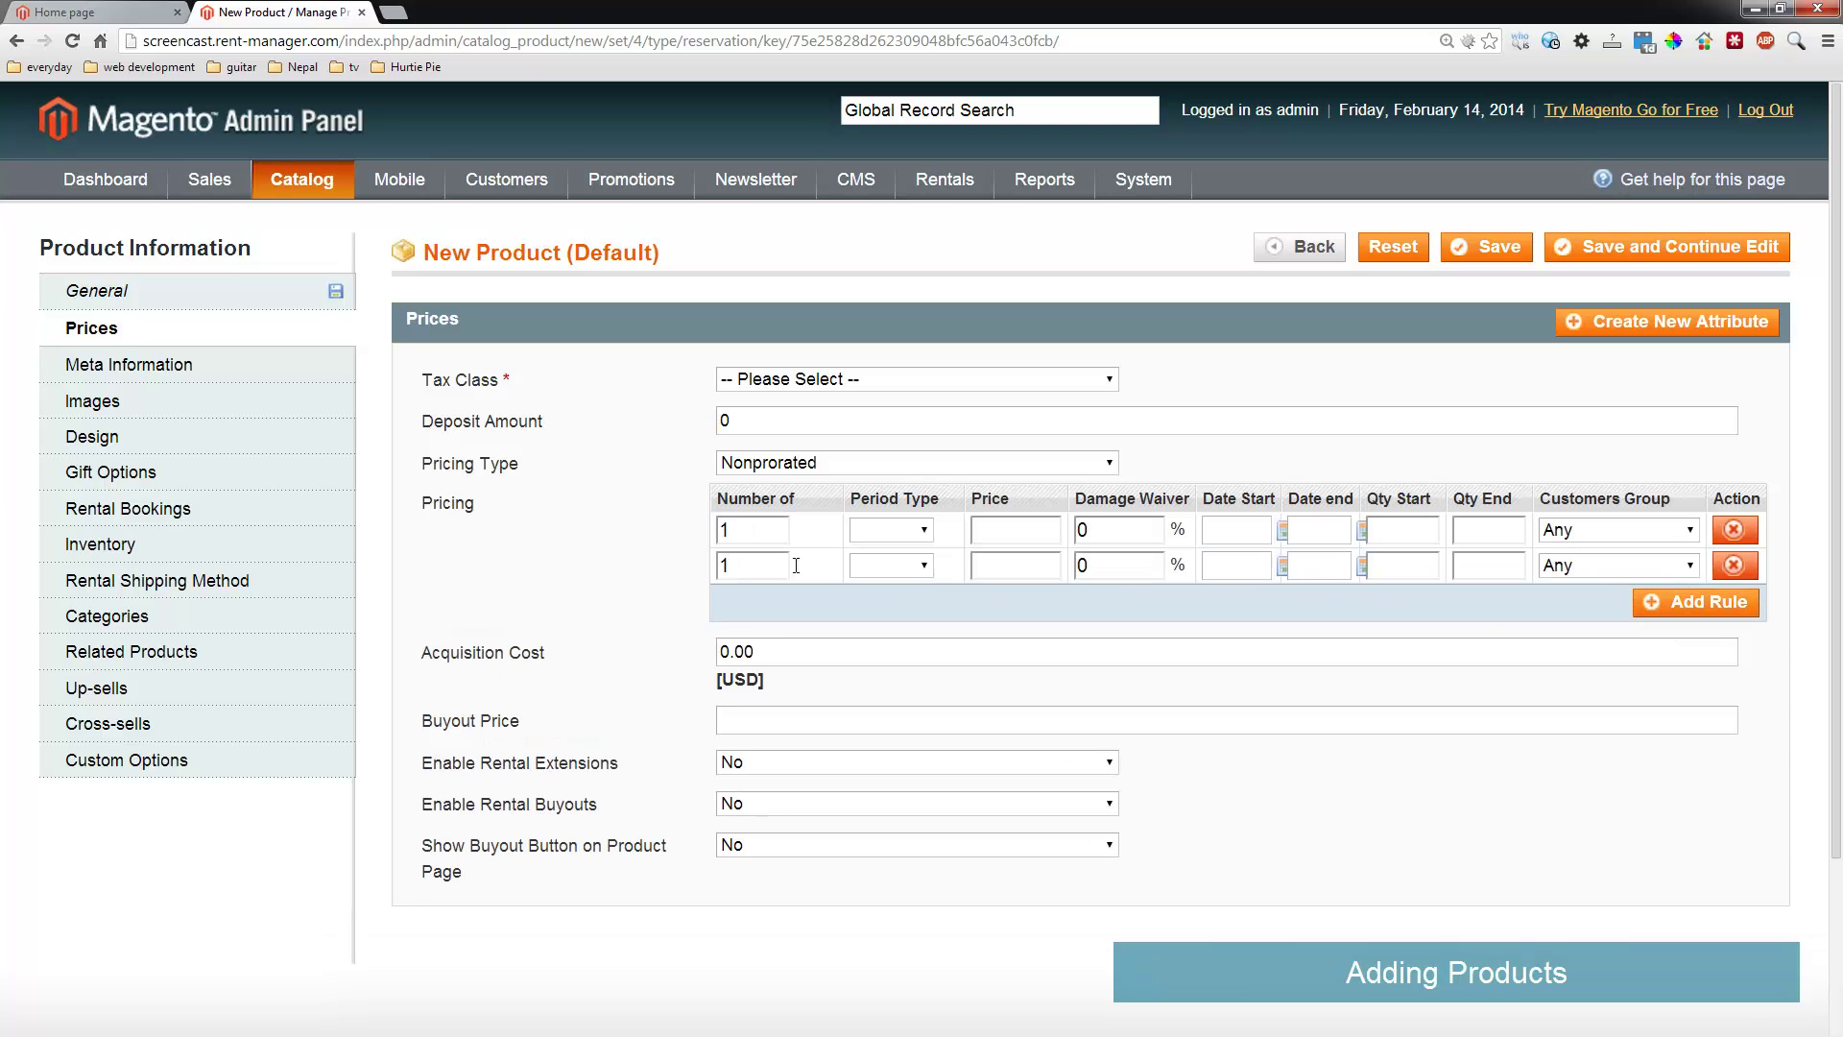
pyautogui.click(913, 531)
pyautogui.click(906, 592)
pyautogui.click(1026, 529)
# Set the second pricing rule's period type to Weeks and its price to 15
pyautogui.click(914, 572)
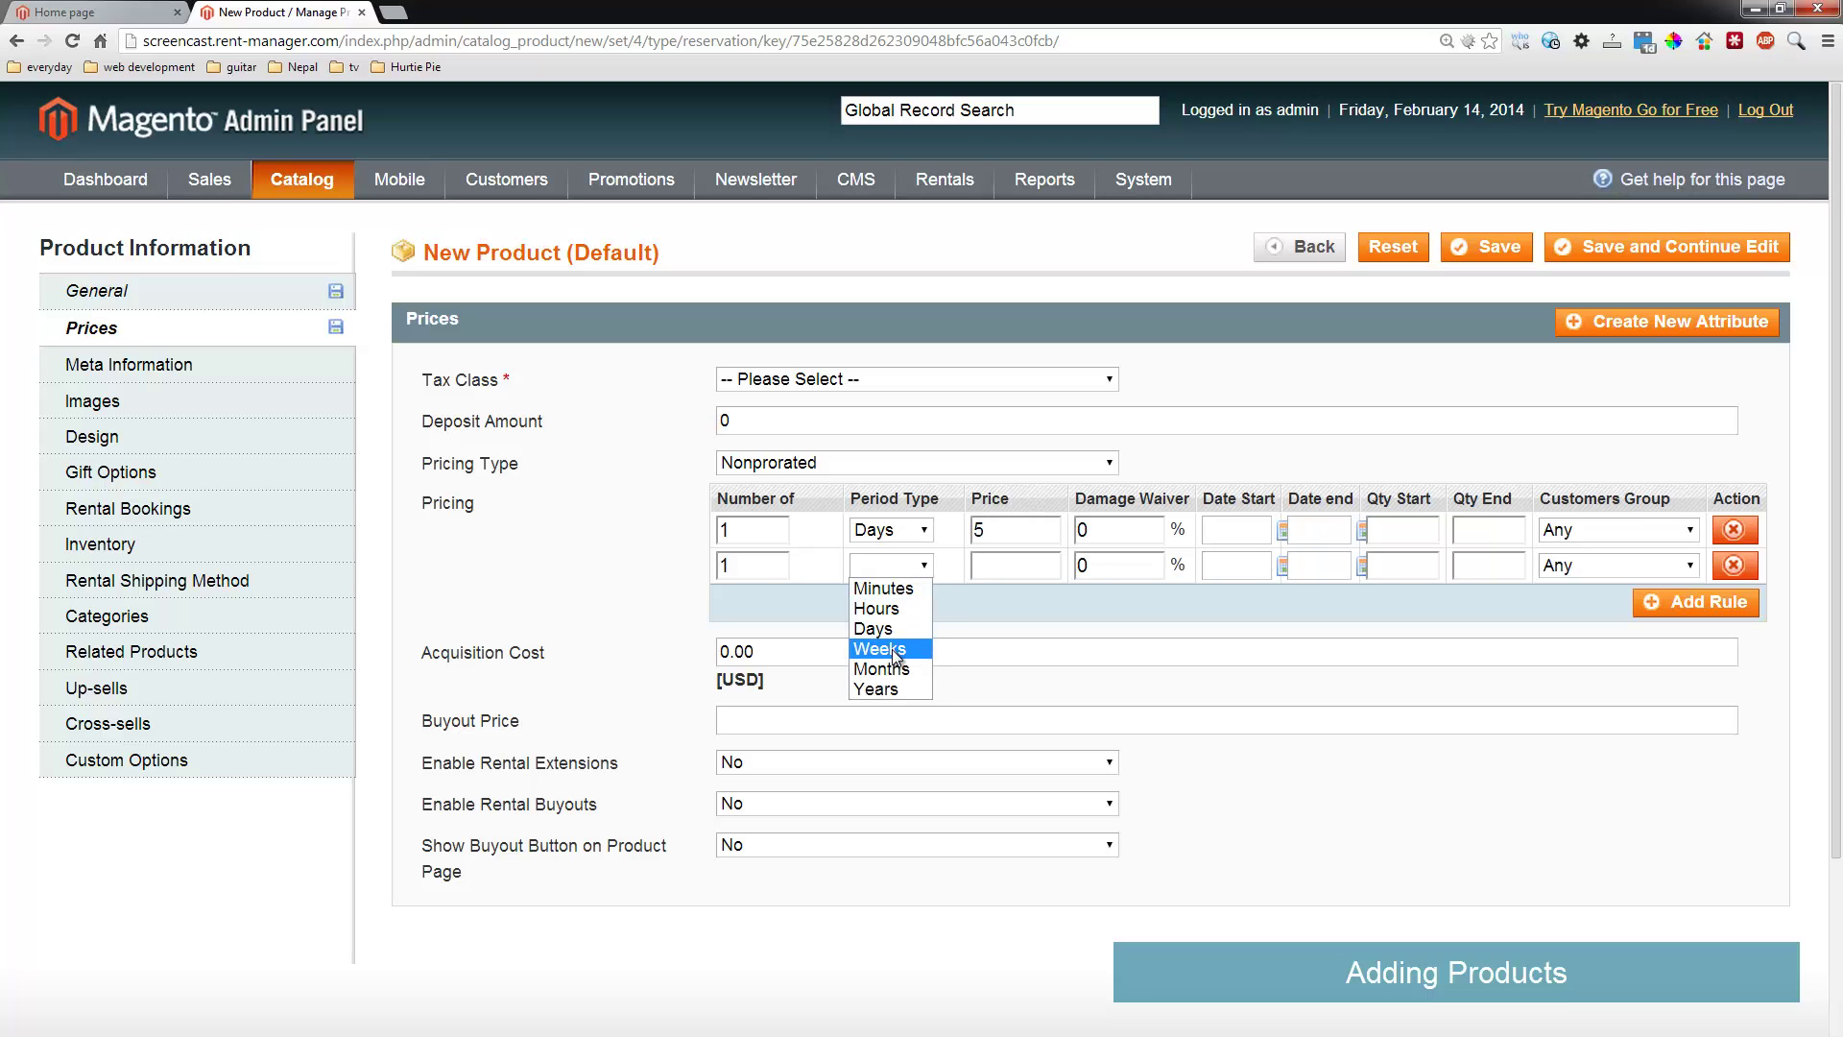
pyautogui.click(893, 644)
pyautogui.click(992, 562)
pyautogui.write('15')
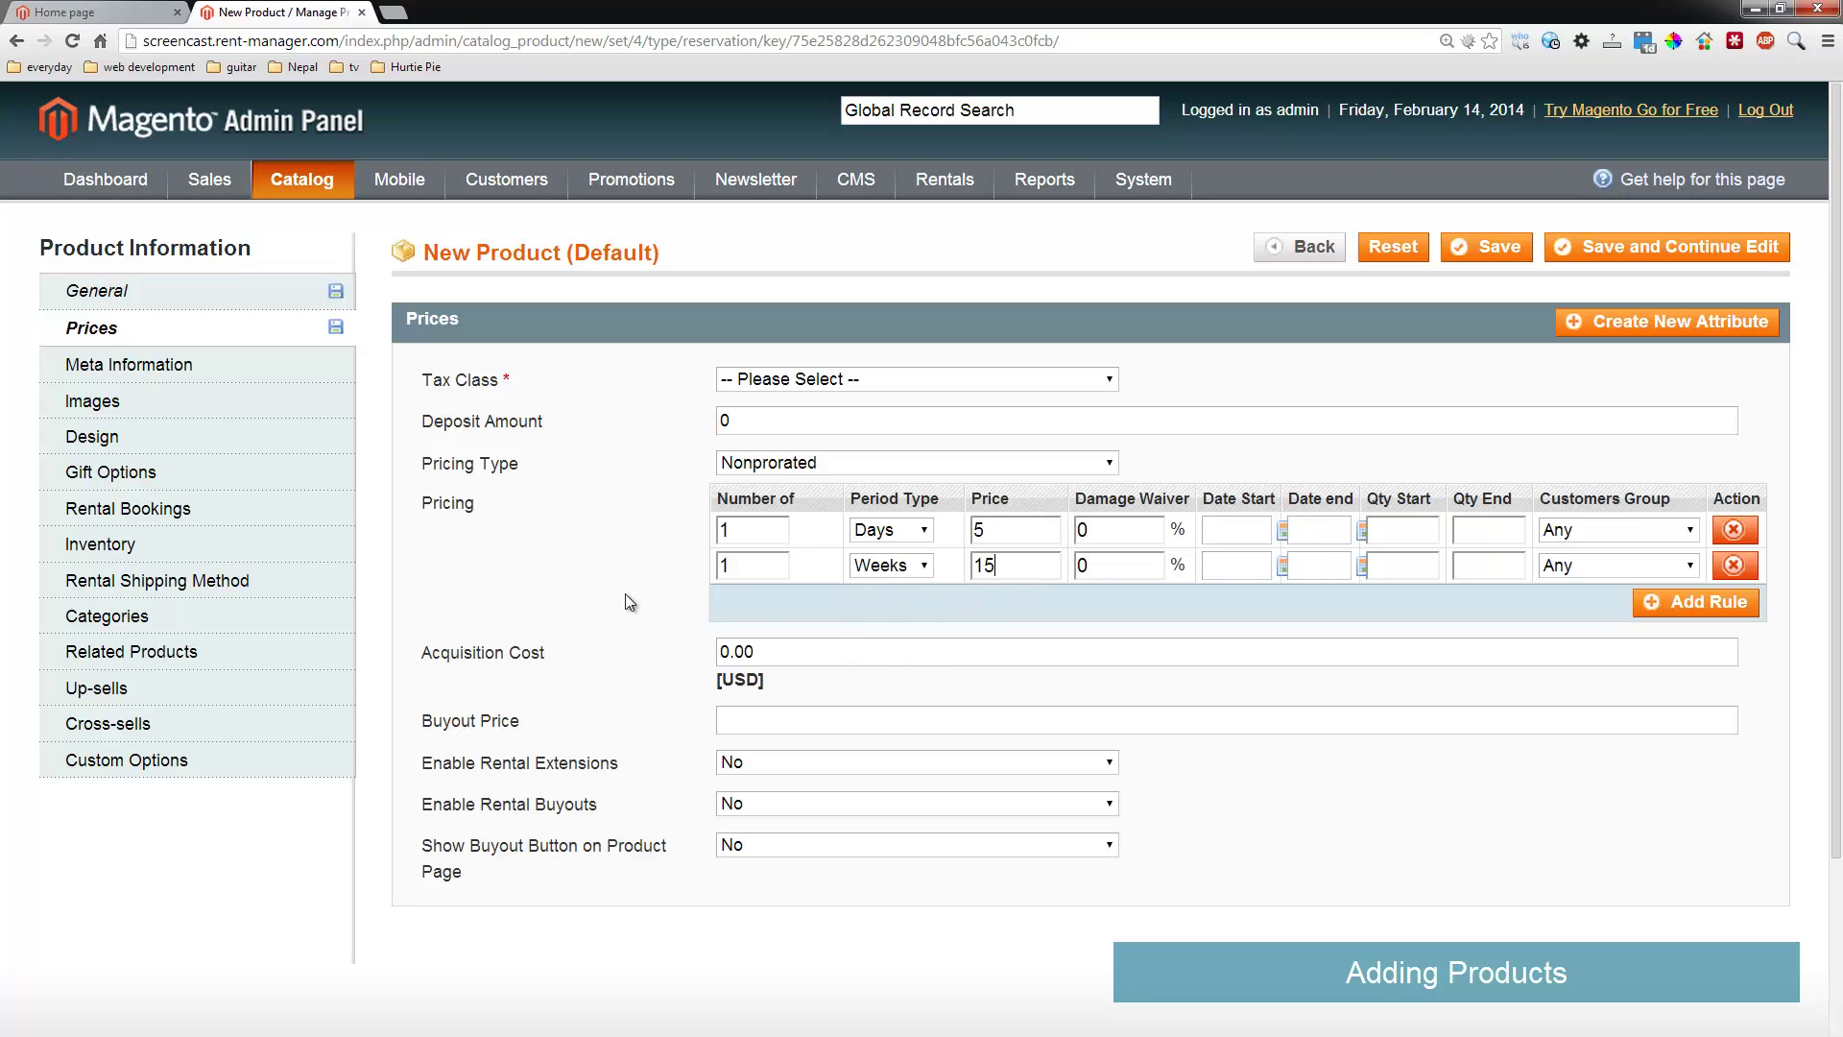
# Review the remaining pricing rule fields for damage waiver, dates, quantity range and customer group
pyautogui.press('Tab')
pyautogui.press('Tab')
pyautogui.press('Tab')
pyautogui.press('Tab')
pyautogui.press('Tab')
pyautogui.press('Tab')
pyautogui.press('Tab')
pyautogui.press('Tab')
pyautogui.press('Tab')
# Set the product's tax class to Taxable Goods
pyautogui.click(561, 547)
pyautogui.click(776, 384)
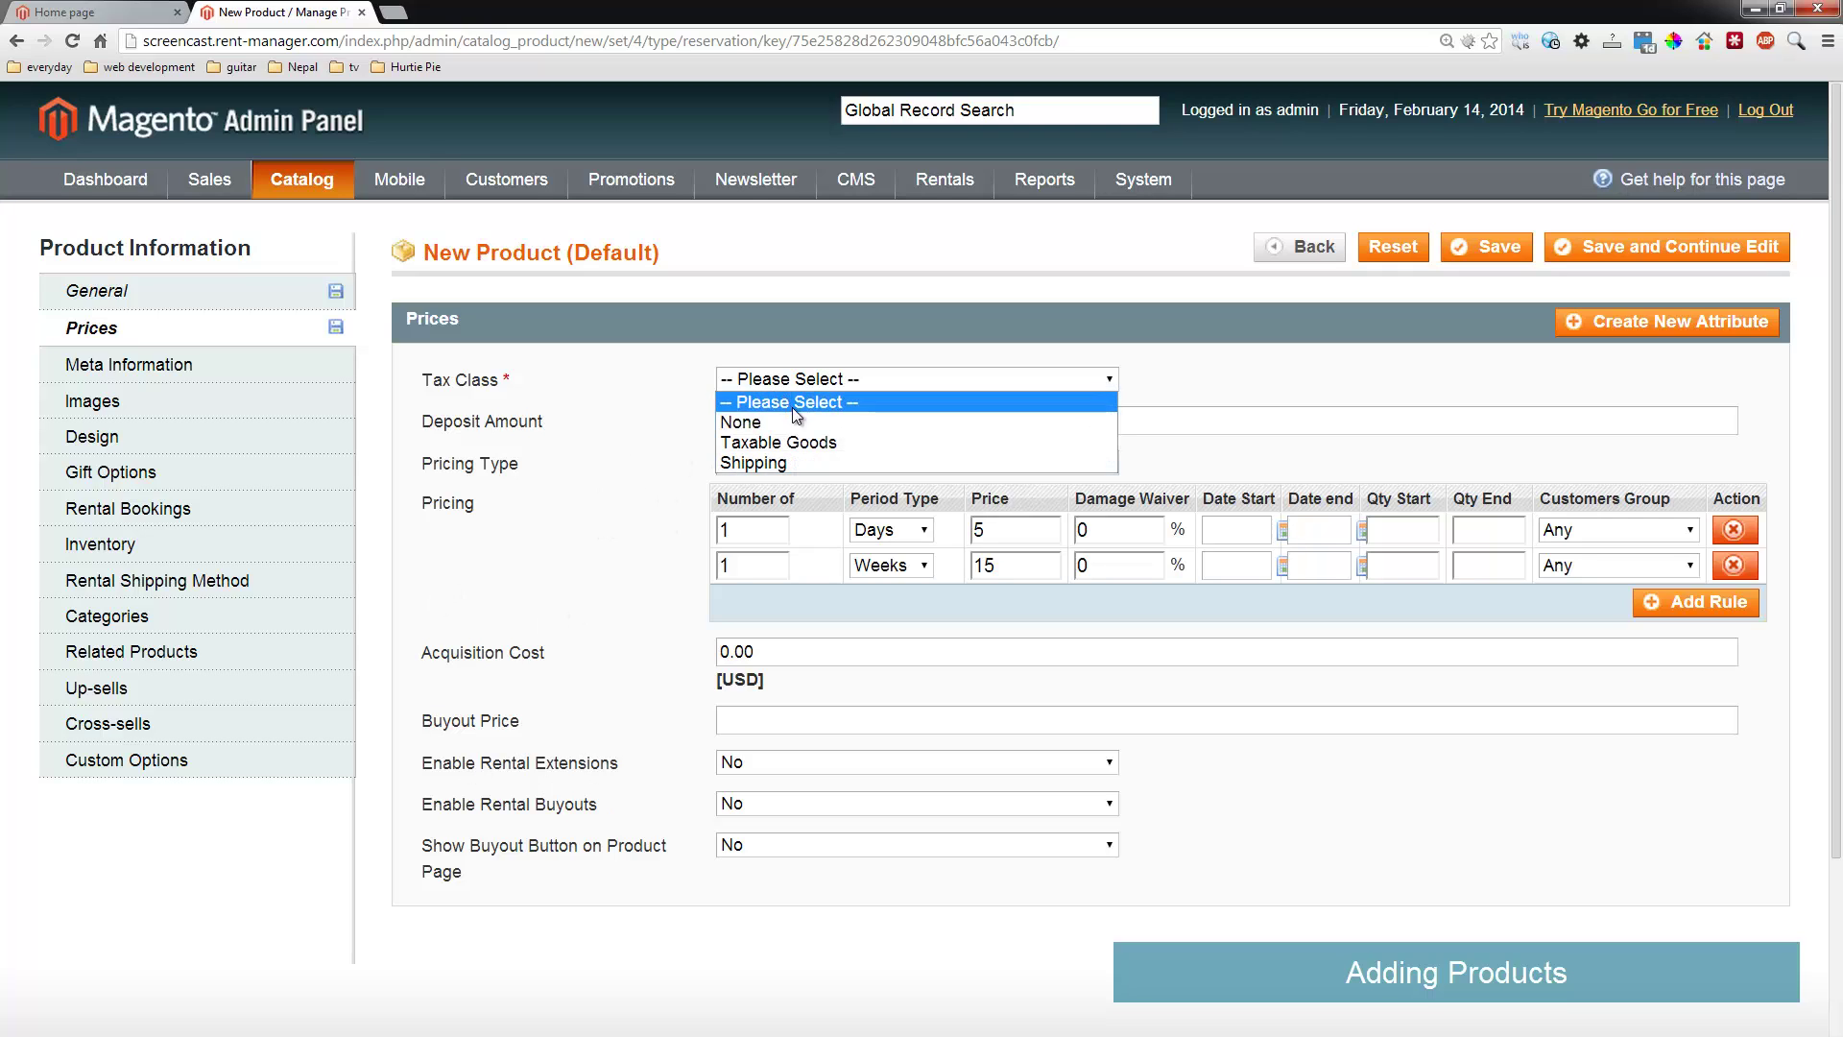
pyautogui.click(803, 442)
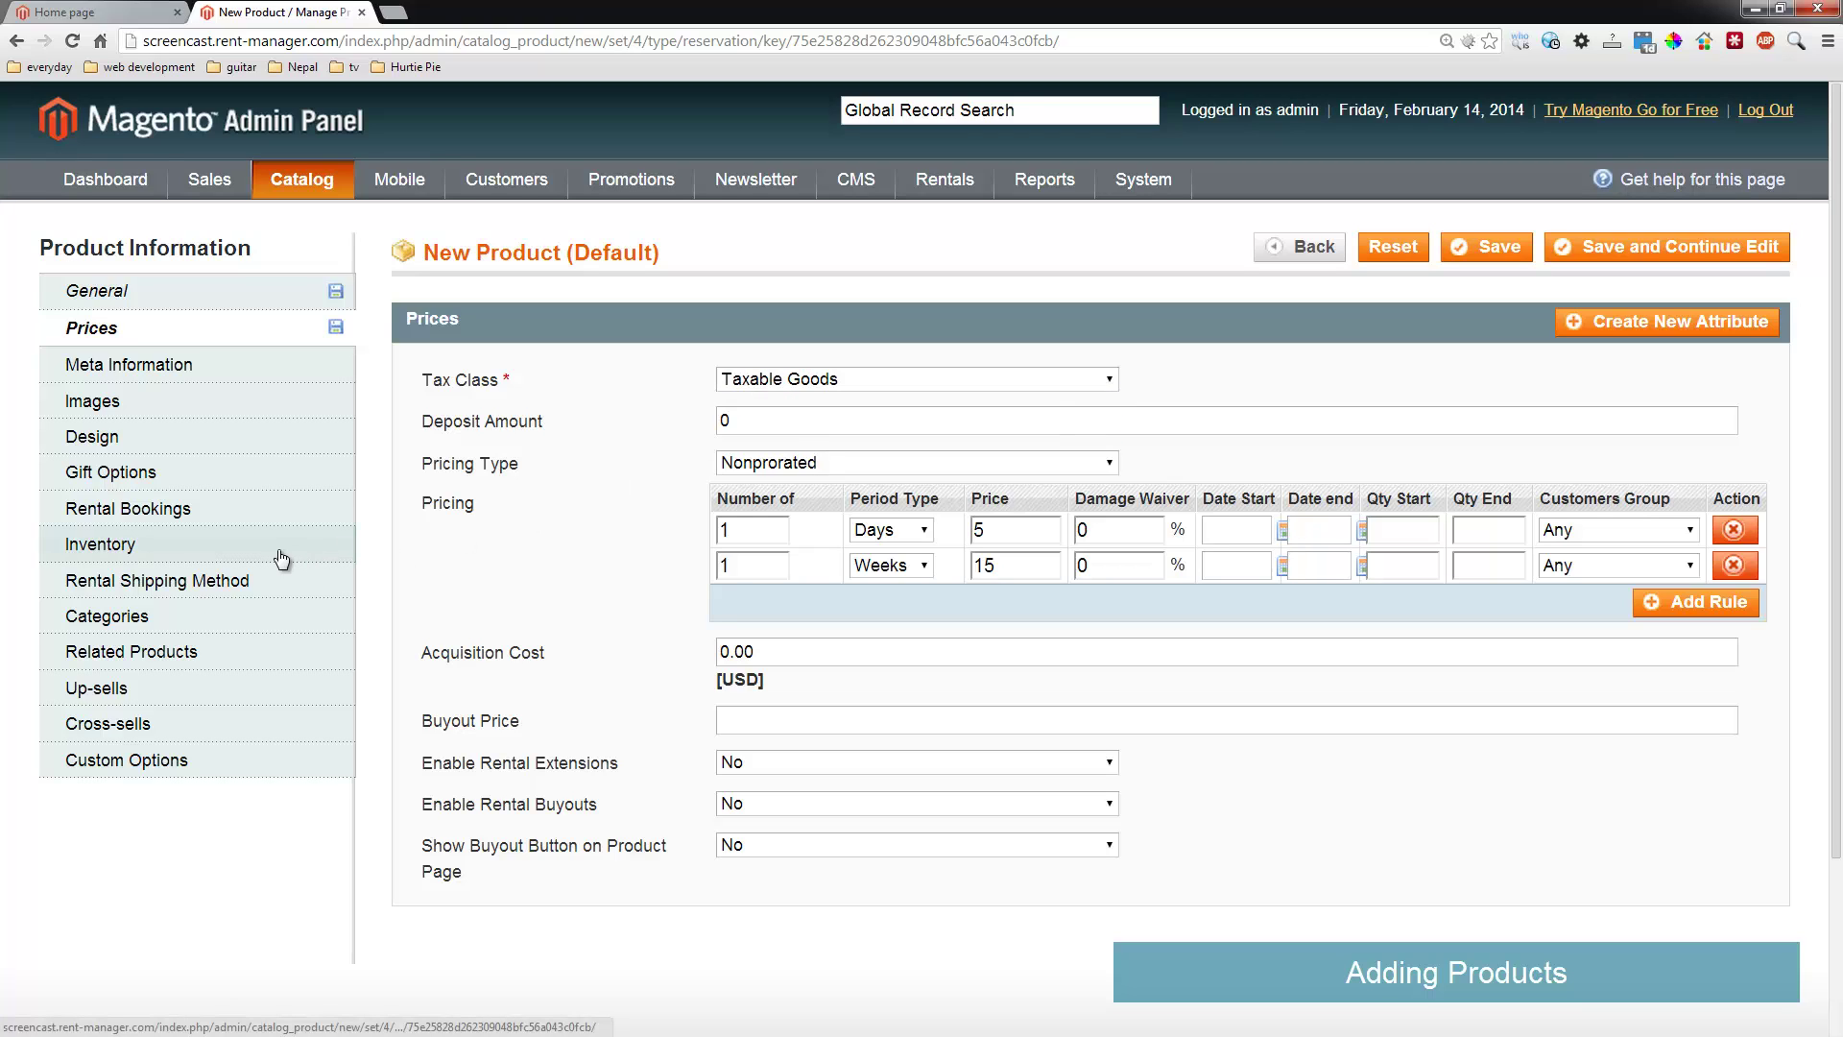
# Upload New-Canon-Lenses.jpg from the Desktop as the product's image and use it as base image, small image and thumbnail
pyautogui.click(139, 413)
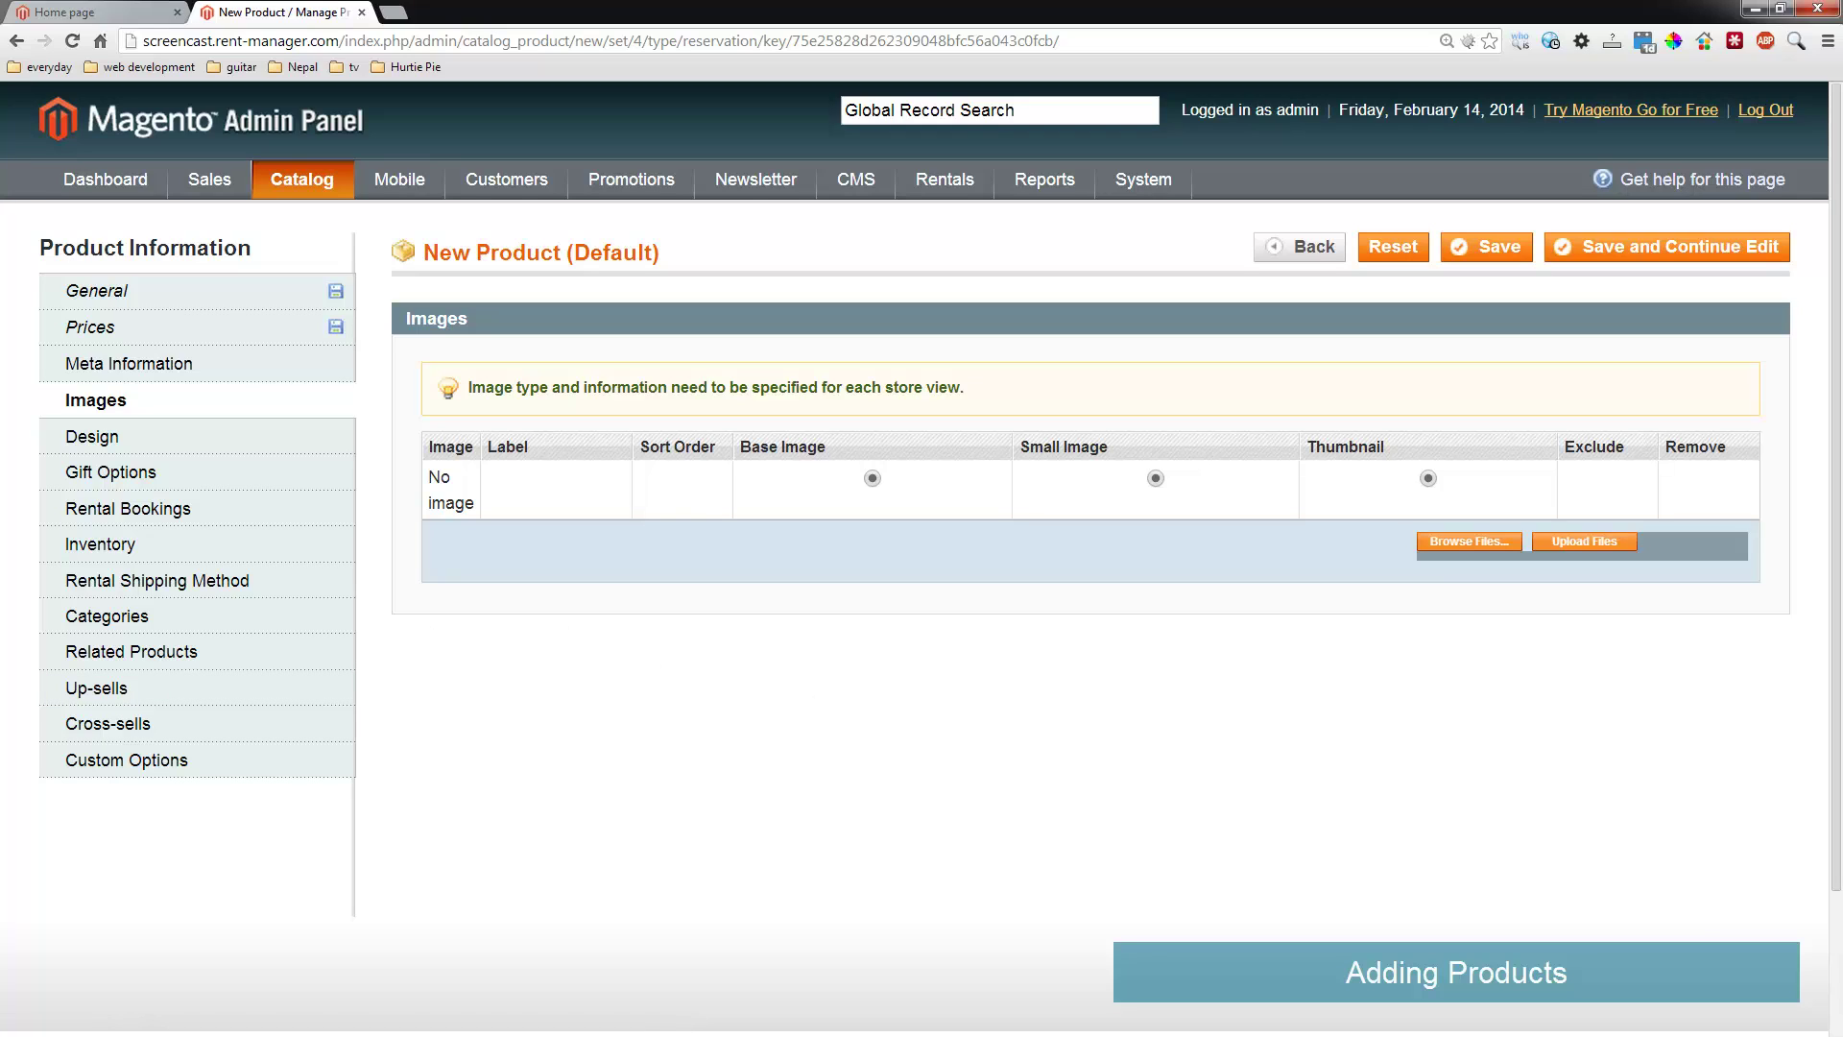
pyautogui.click(1472, 543)
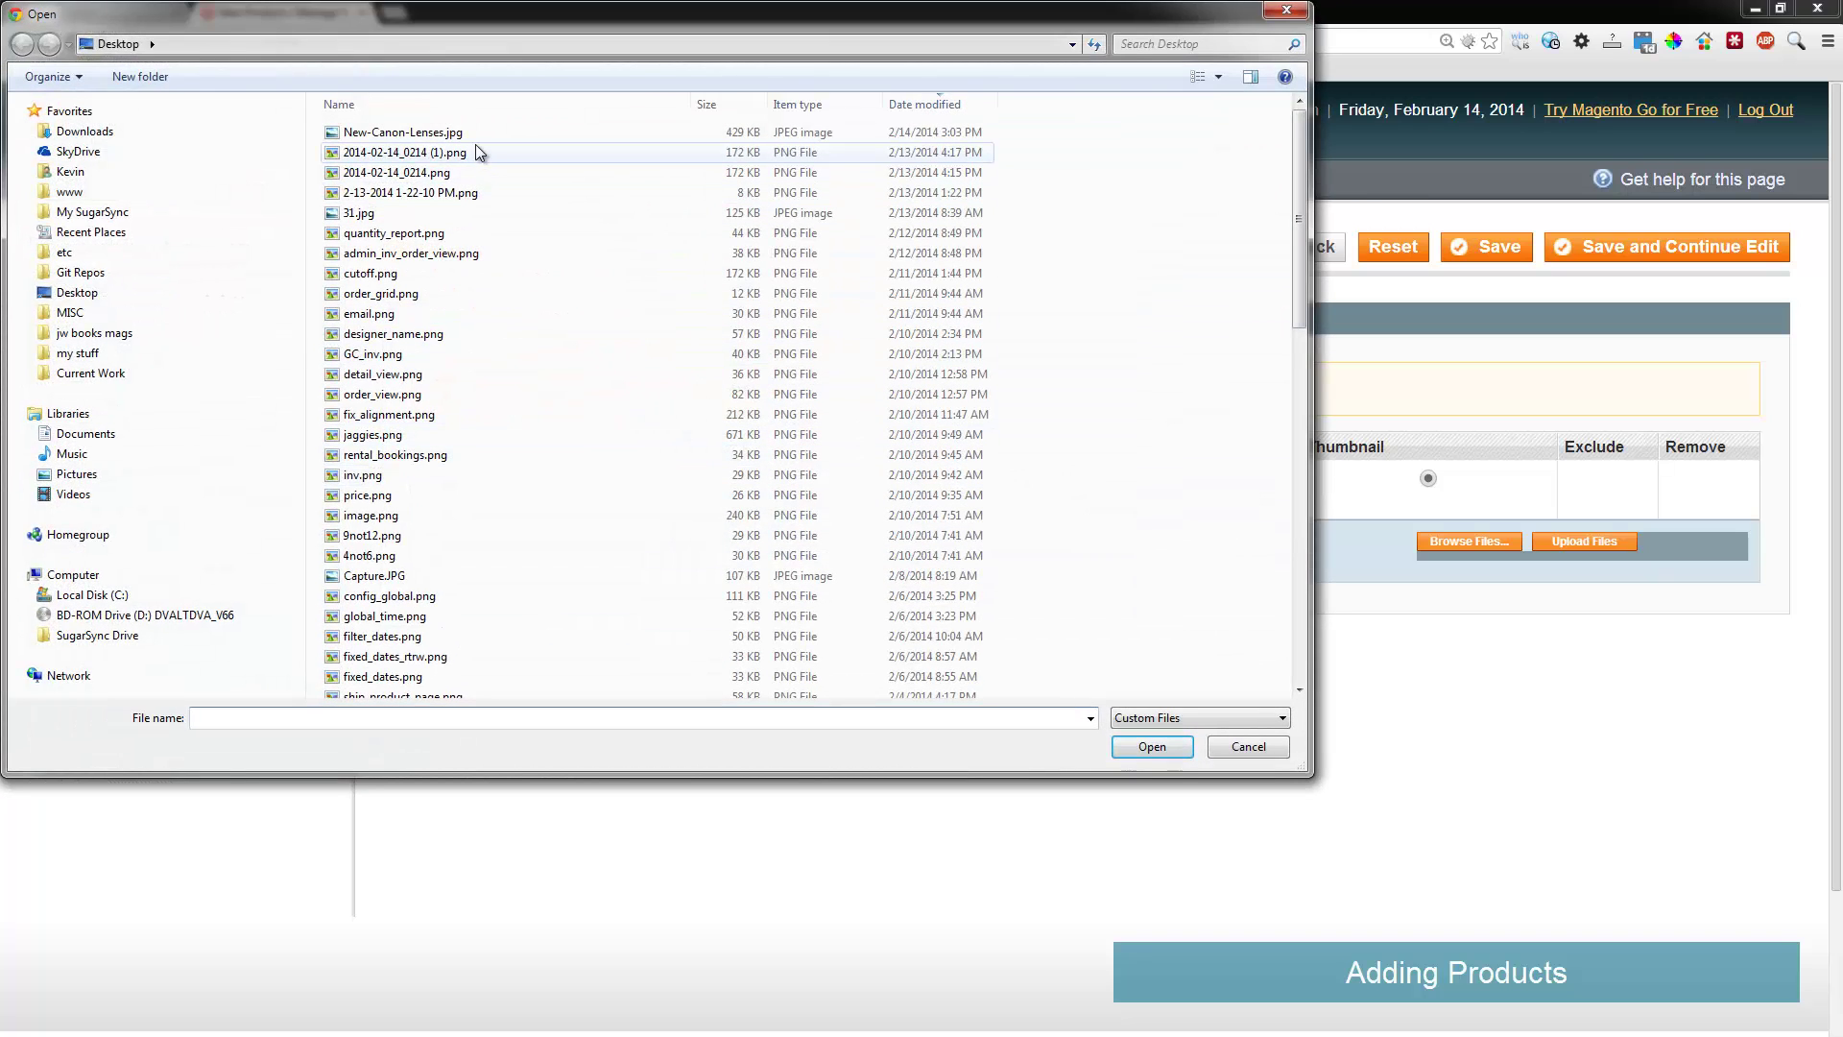
pyautogui.doubleClick(476, 134)
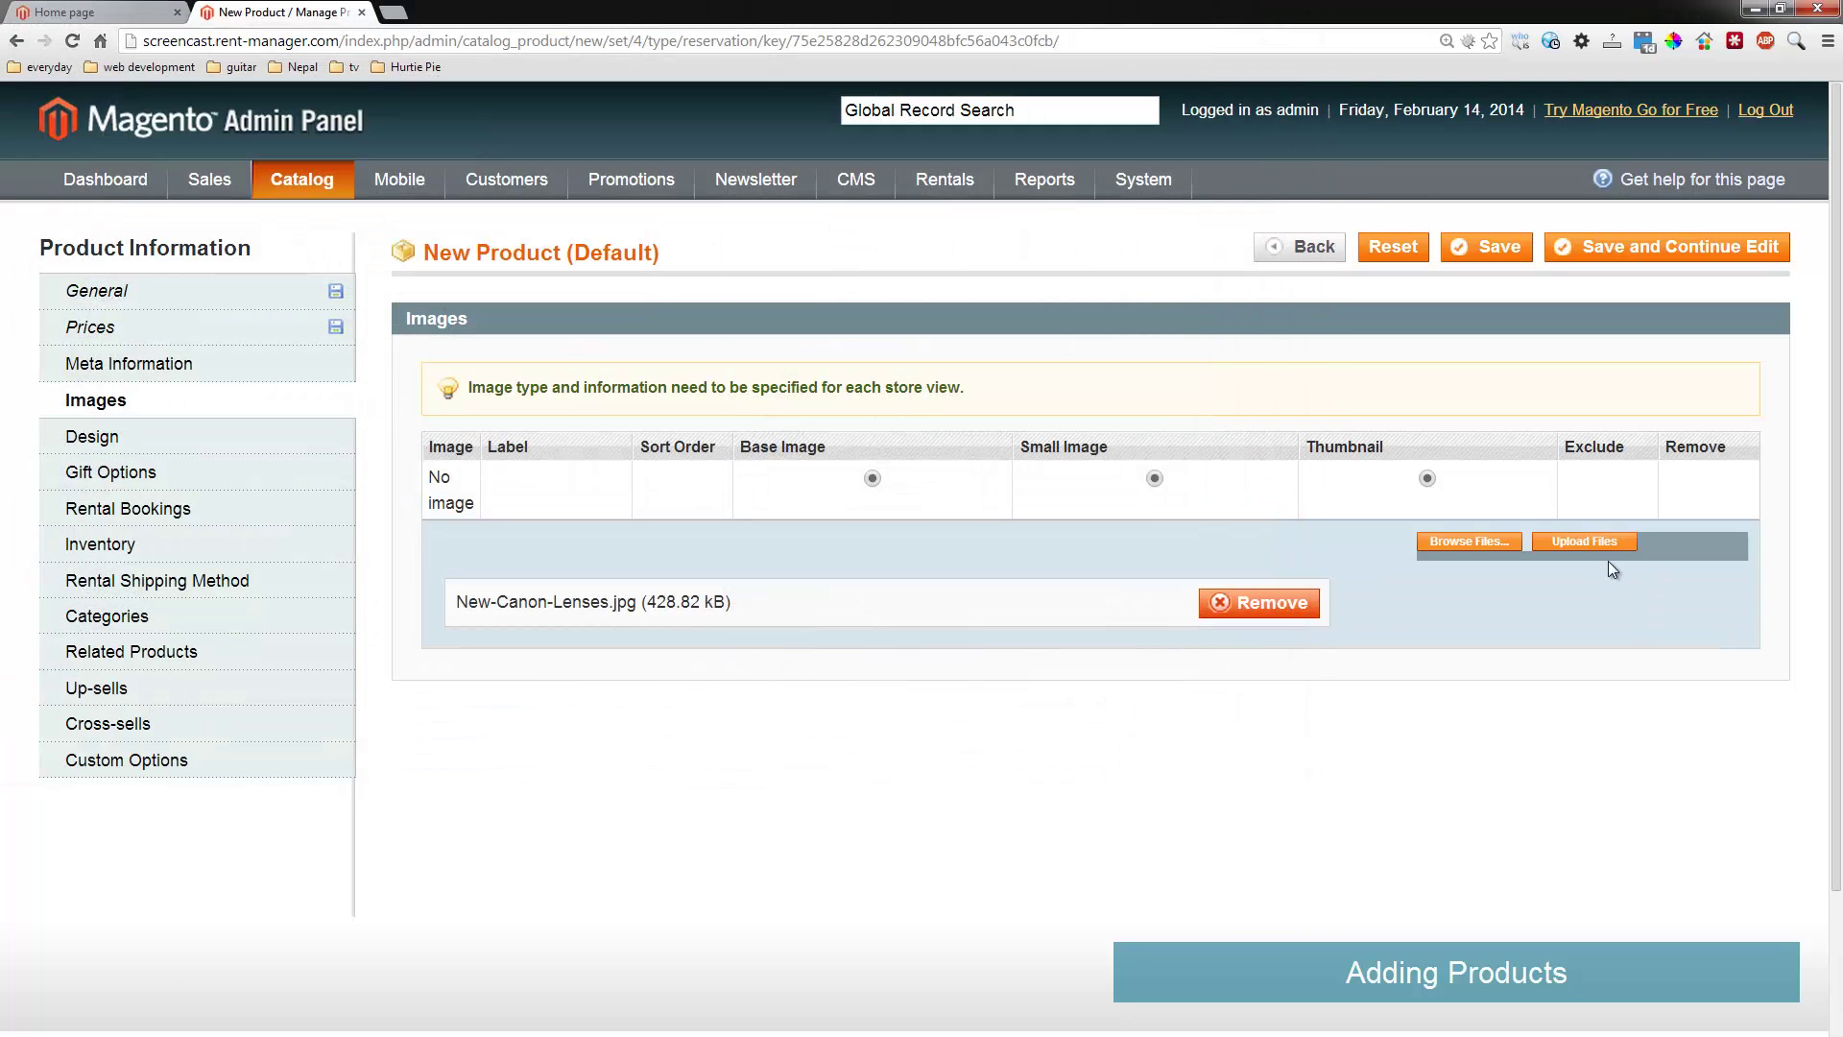
pyautogui.click(1593, 545)
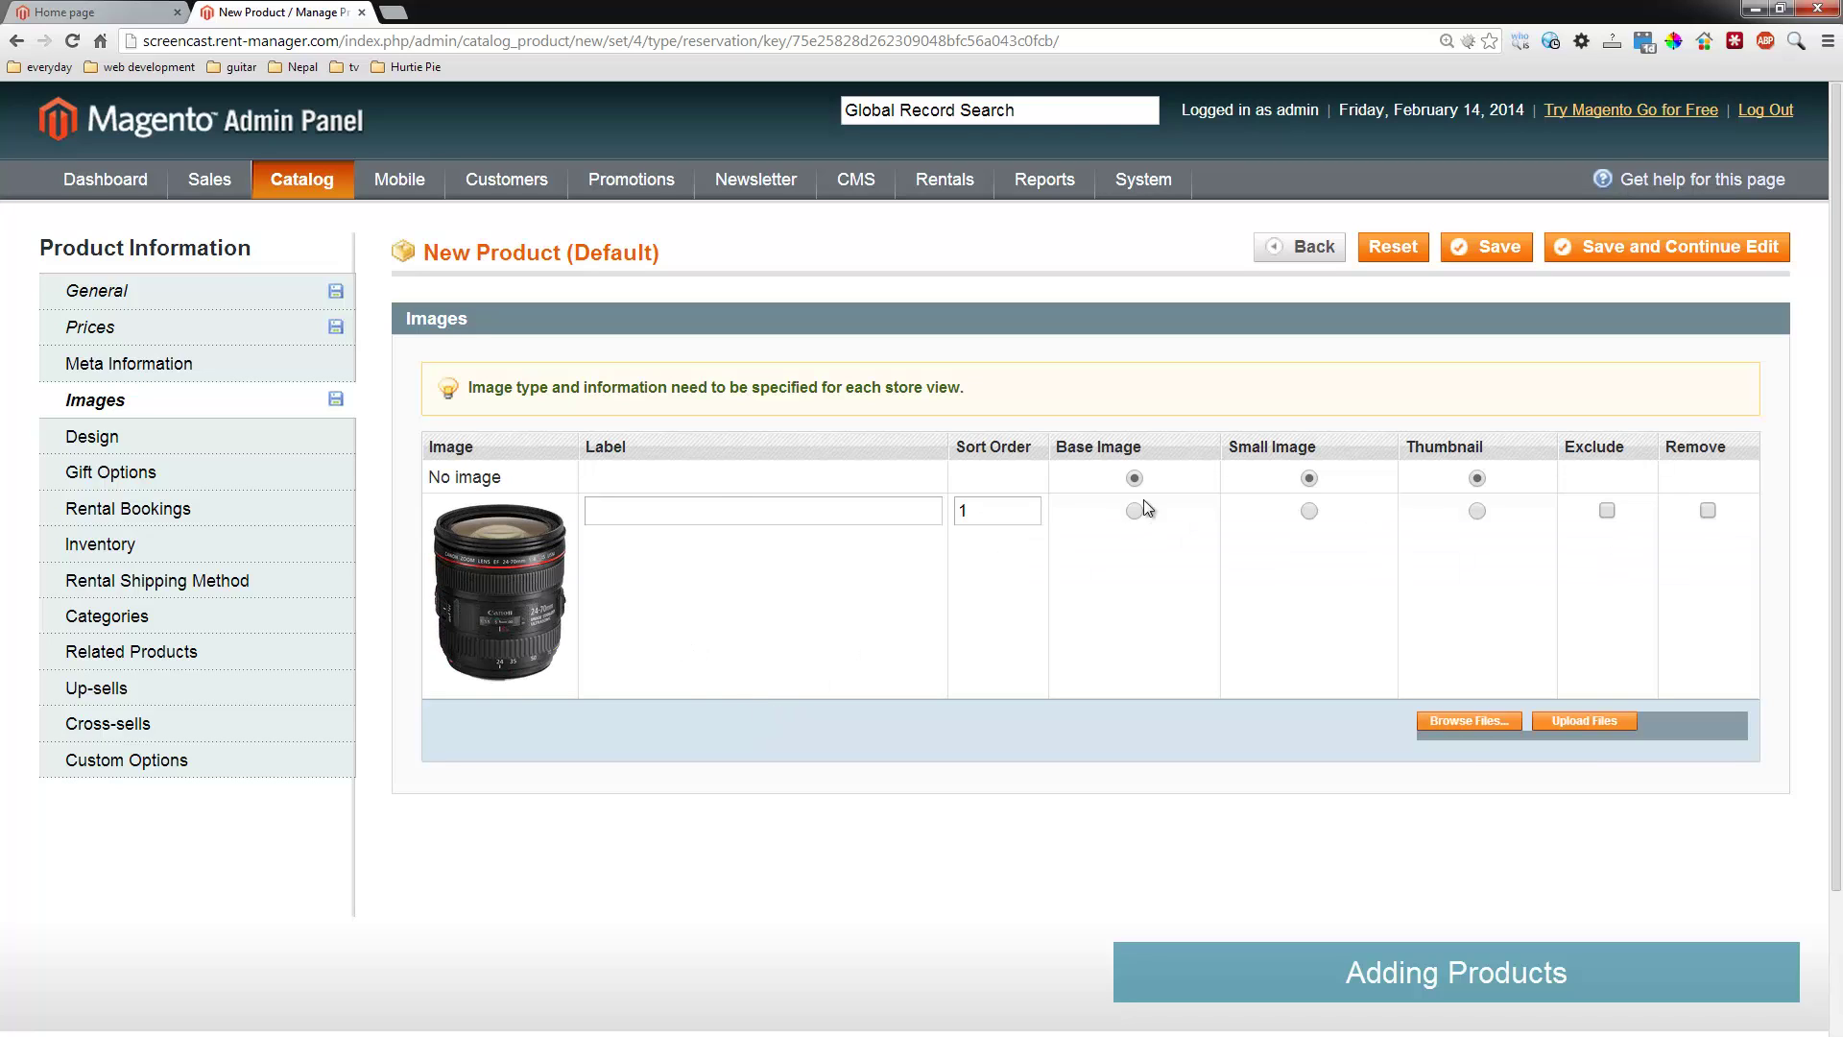
pyautogui.click(1313, 510)
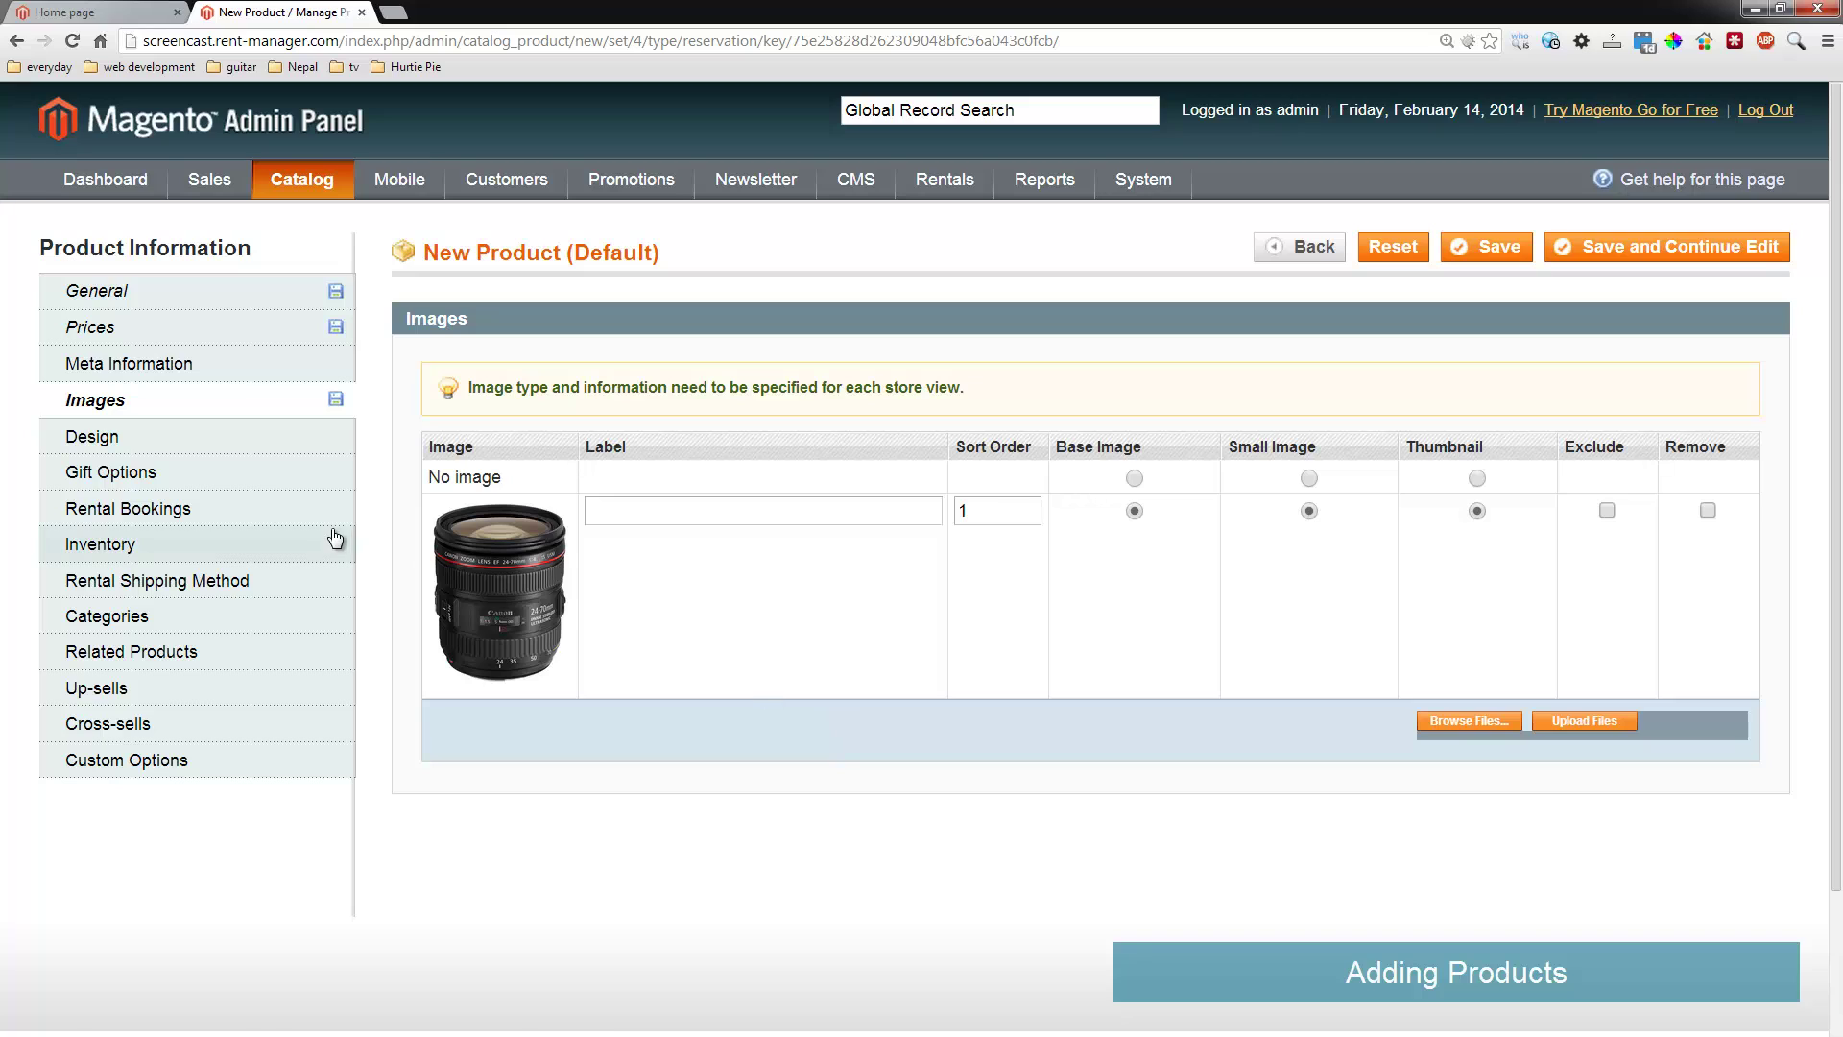
# Set the product's inventory quantity to 5 and enable the use of serials on send/return
pyautogui.click(219, 544)
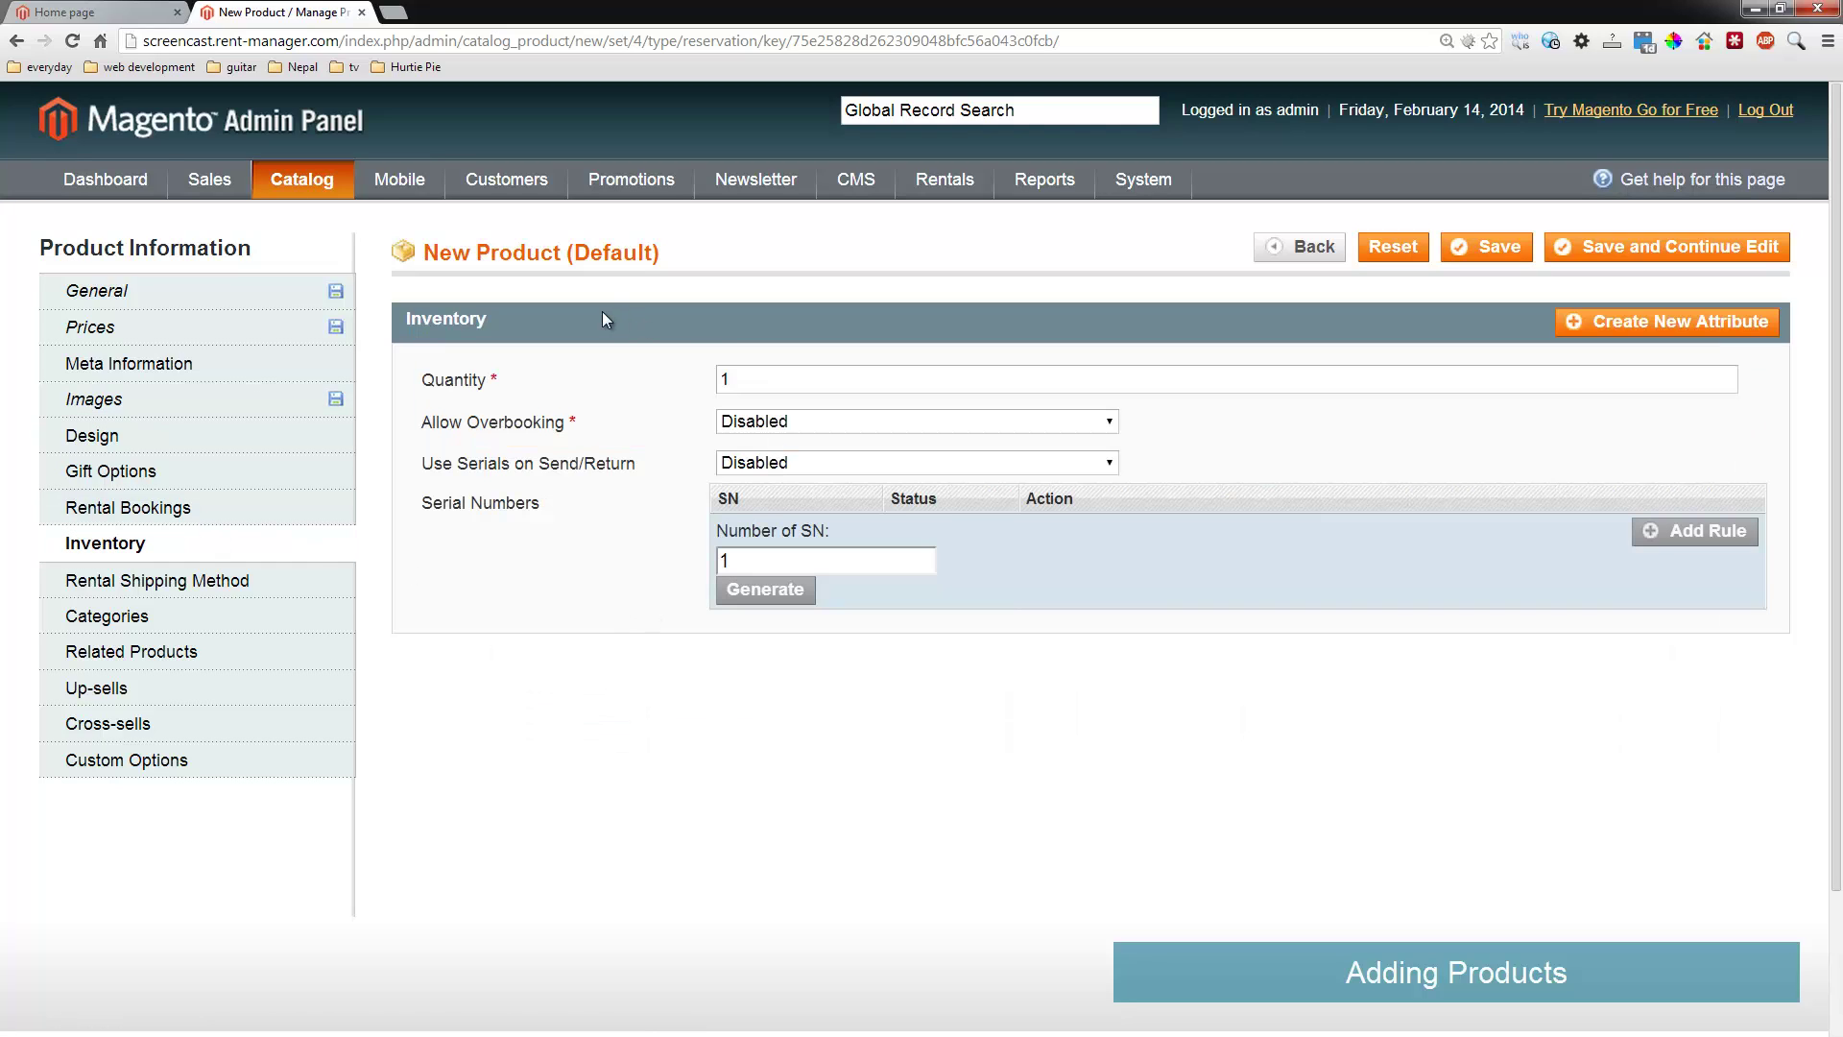
pyautogui.doubleClick(771, 390)
pyautogui.write('5')
pyautogui.click(787, 754)
pyautogui.click(804, 460)
pyautogui.click(814, 500)
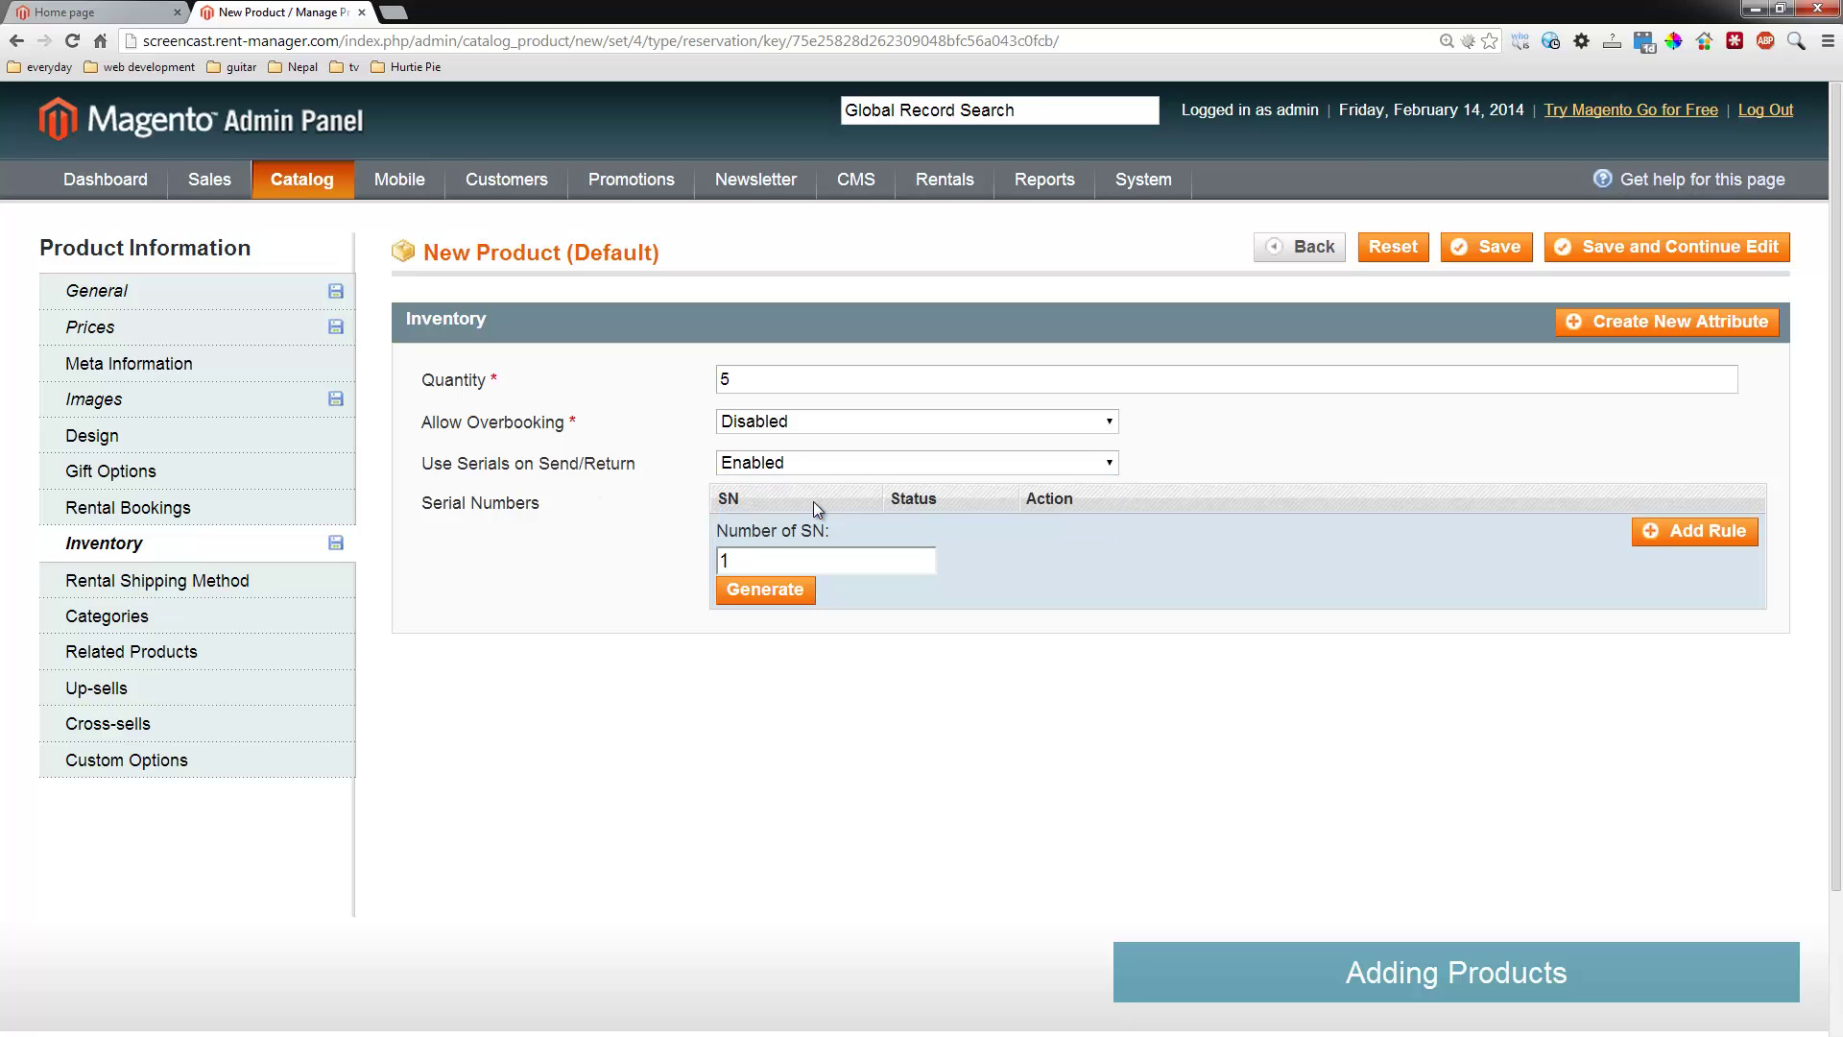
# Generate 5 serial numbers for the product
pyautogui.doubleClick(765, 554)
pyautogui.write('5')
pyautogui.click(765, 588)
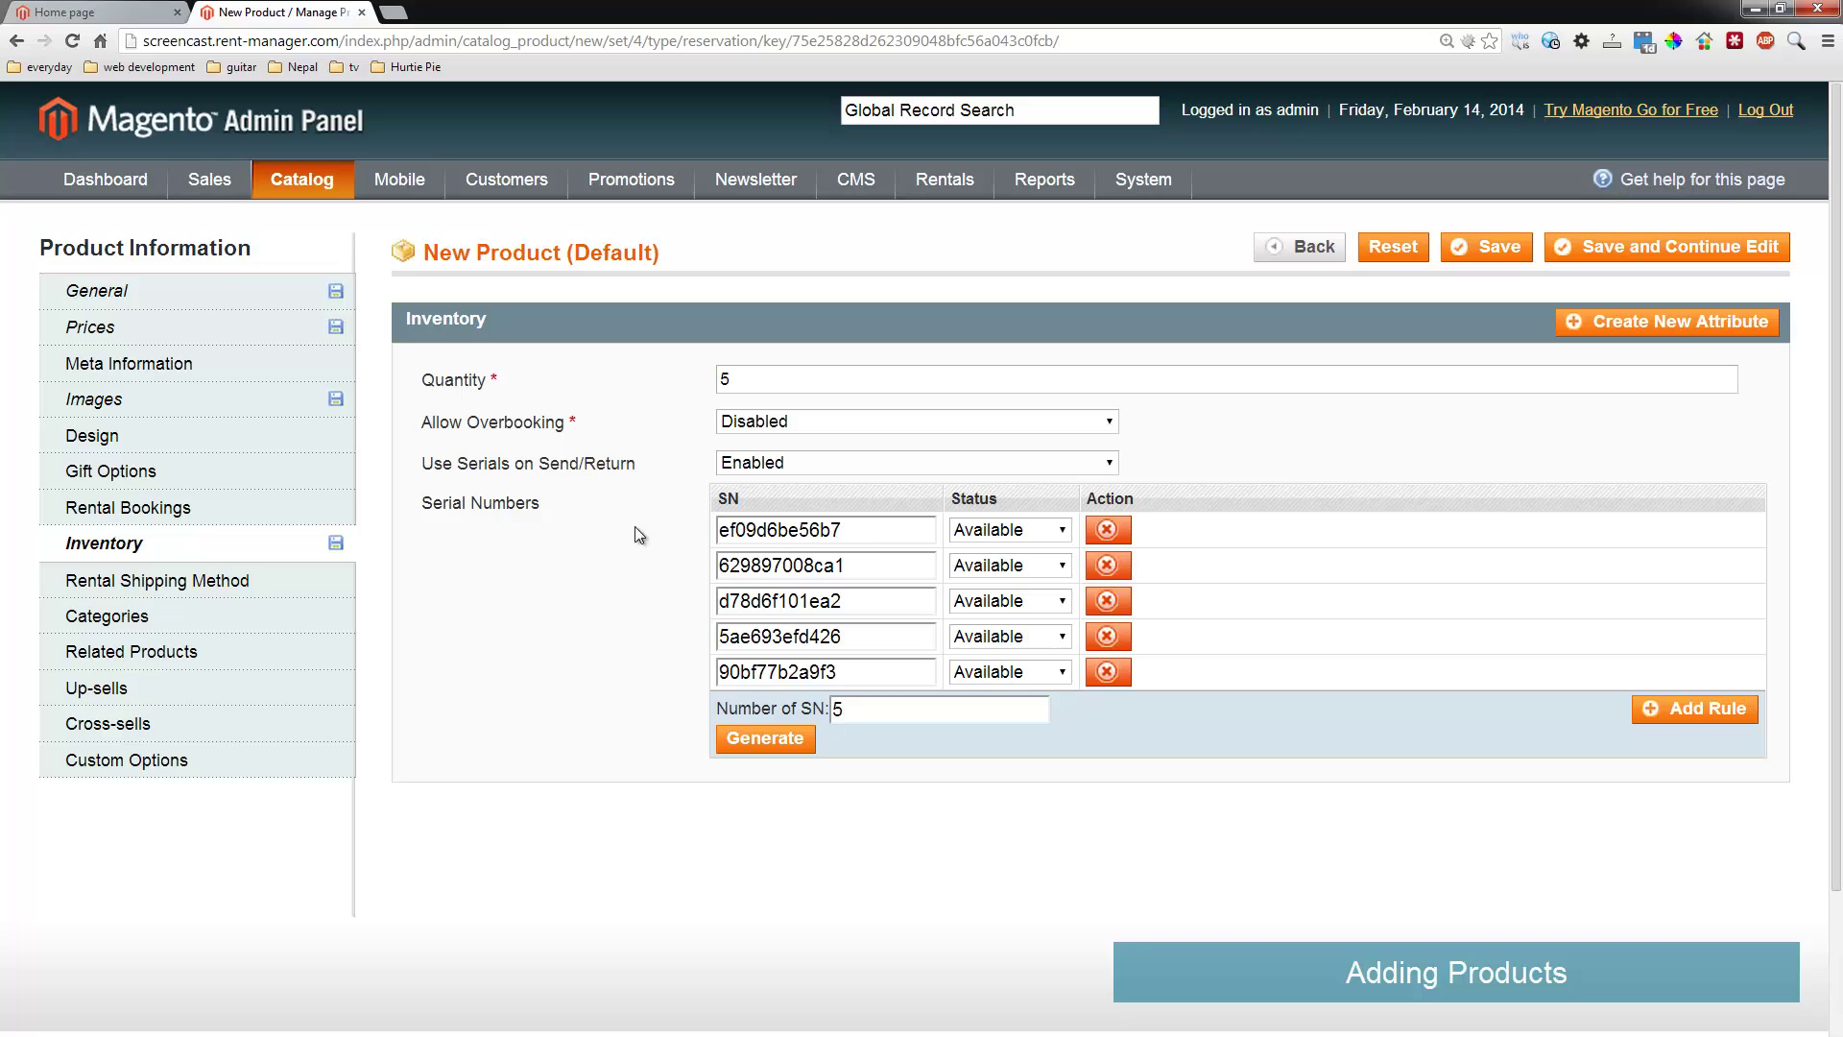
pyautogui.moveTo(802, 380); pyautogui.dragTo(596, 390)
pyautogui.click(995, 907)
pyautogui.doubleClick(779, 530)
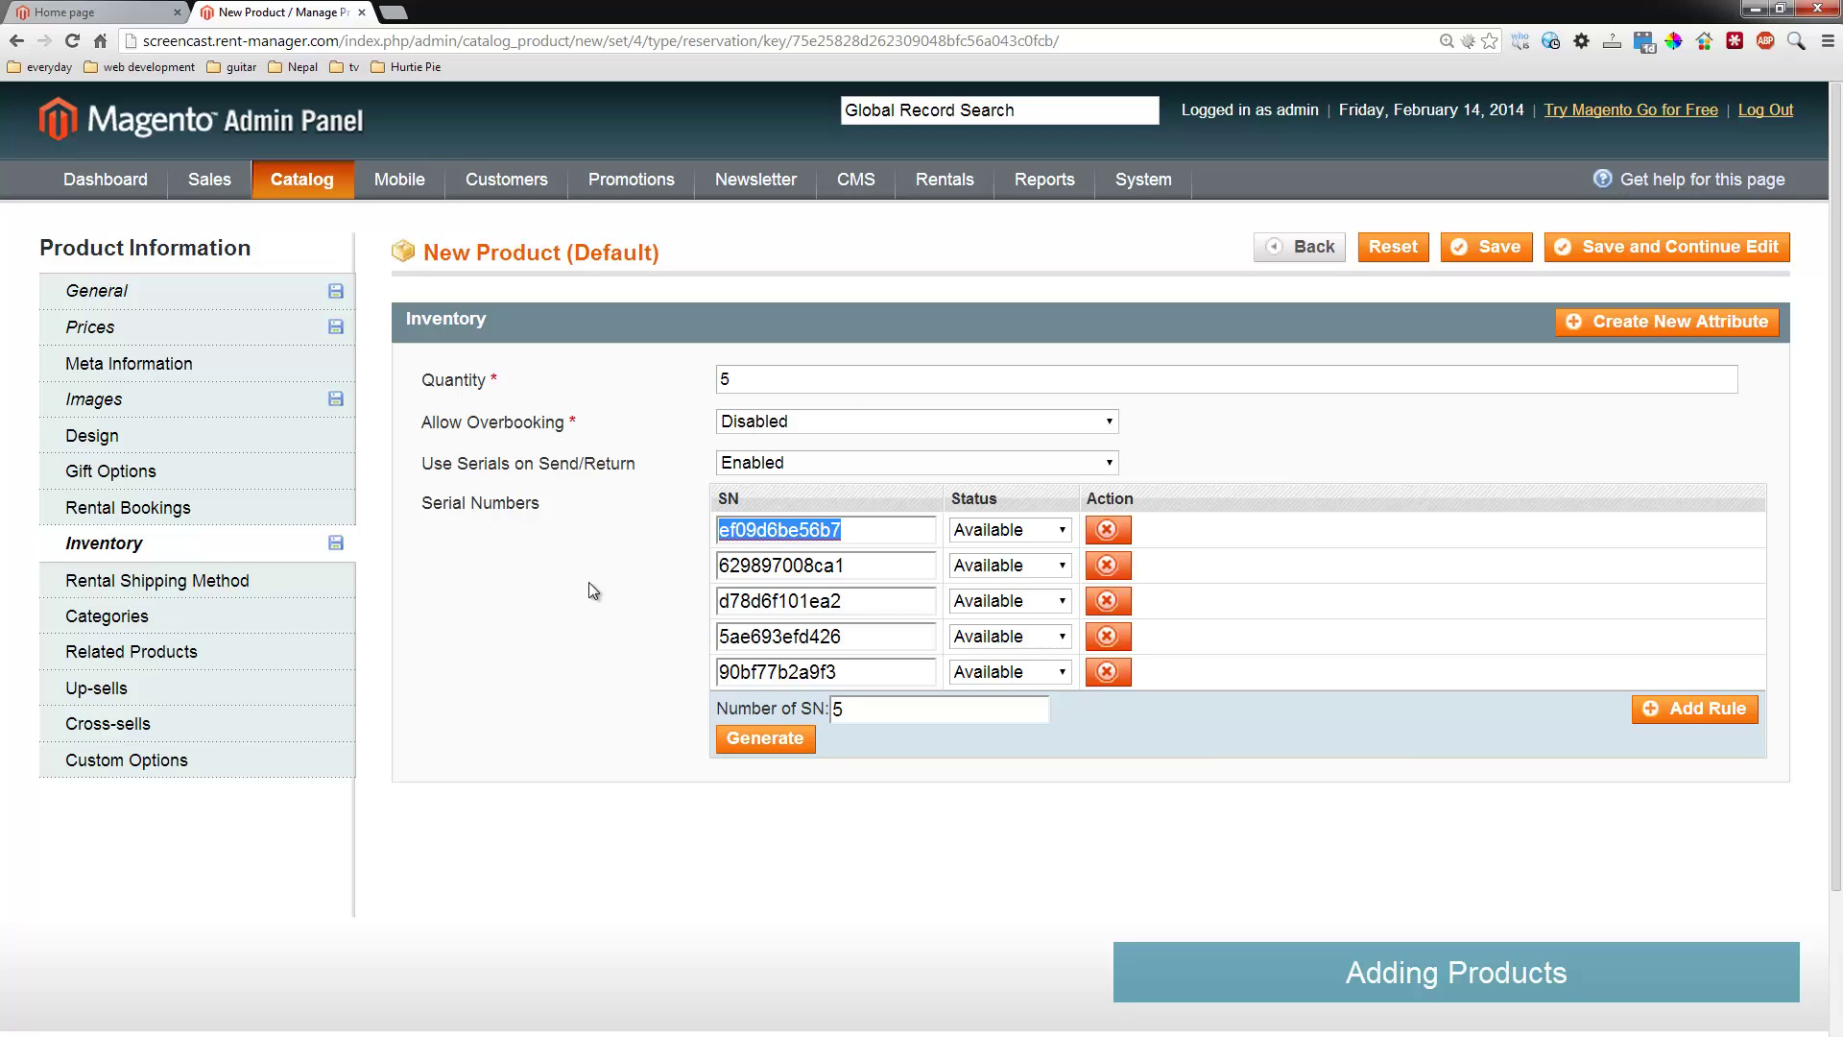
pyautogui.click(630, 619)
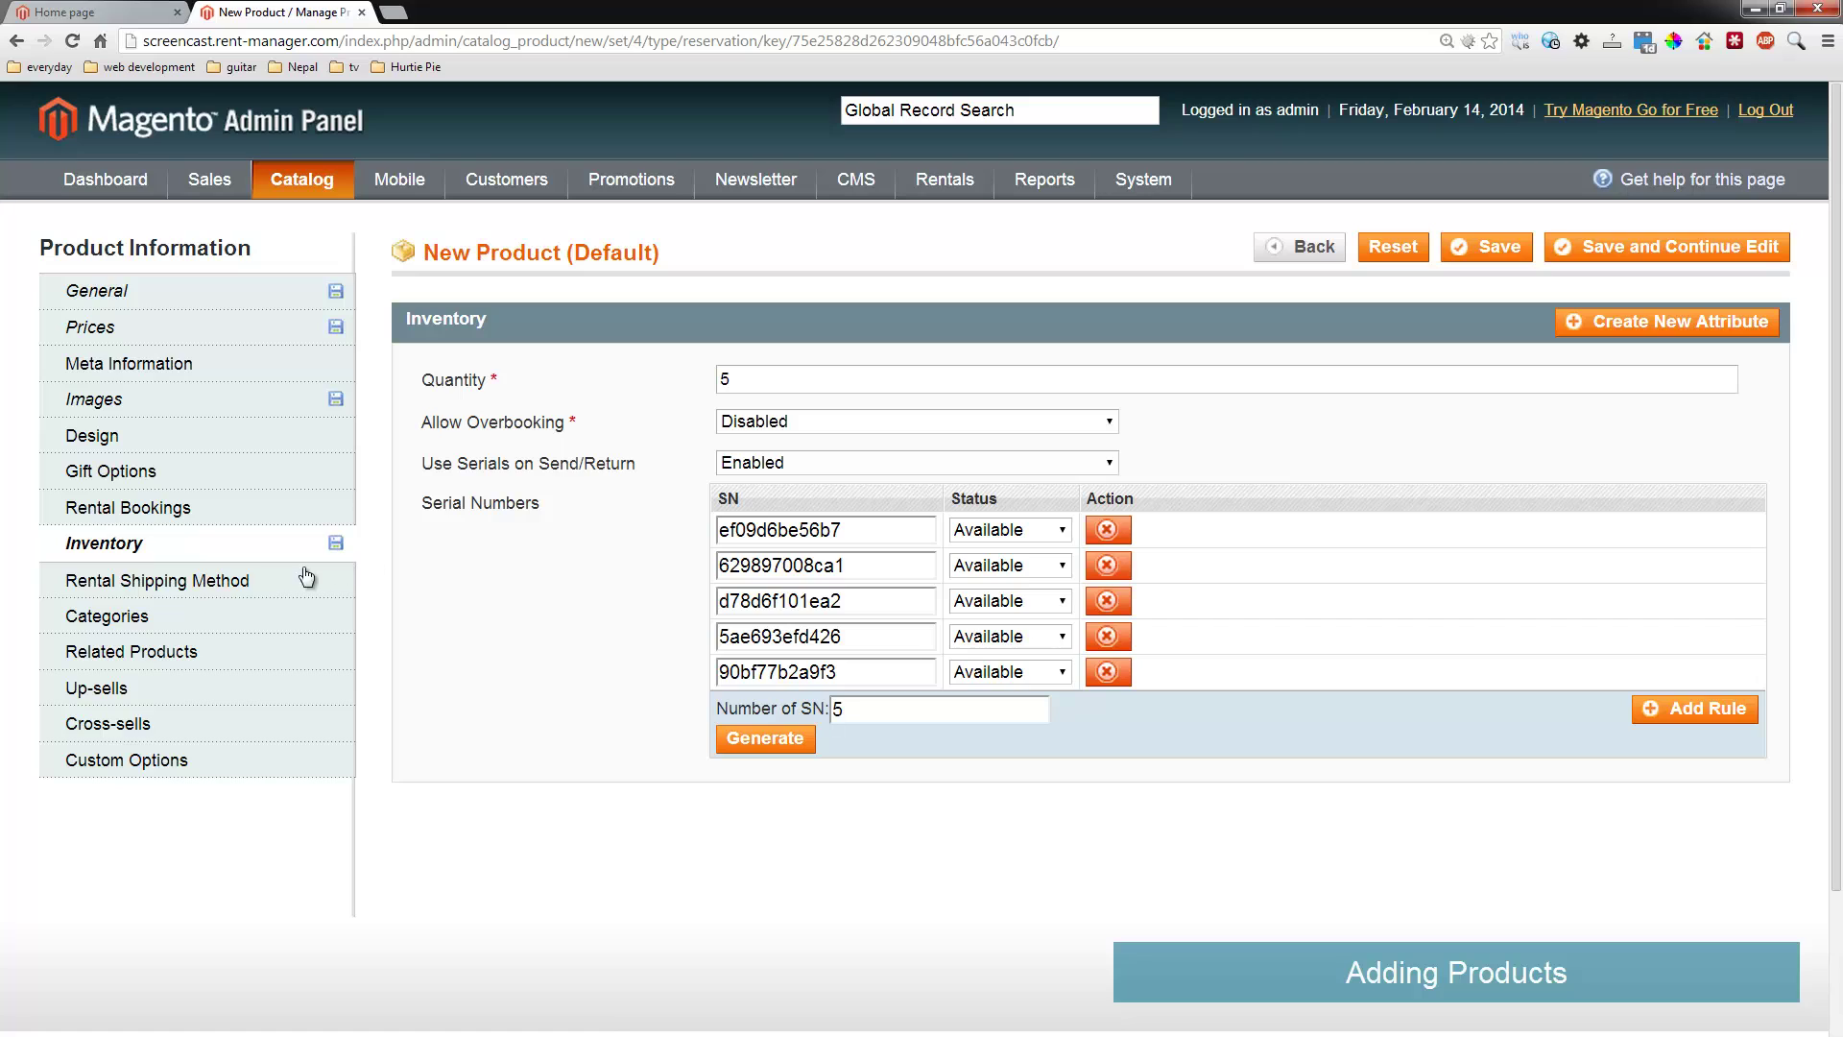
# Assign the product to the Lenses subcategory under Camera
pyautogui.click(246, 611)
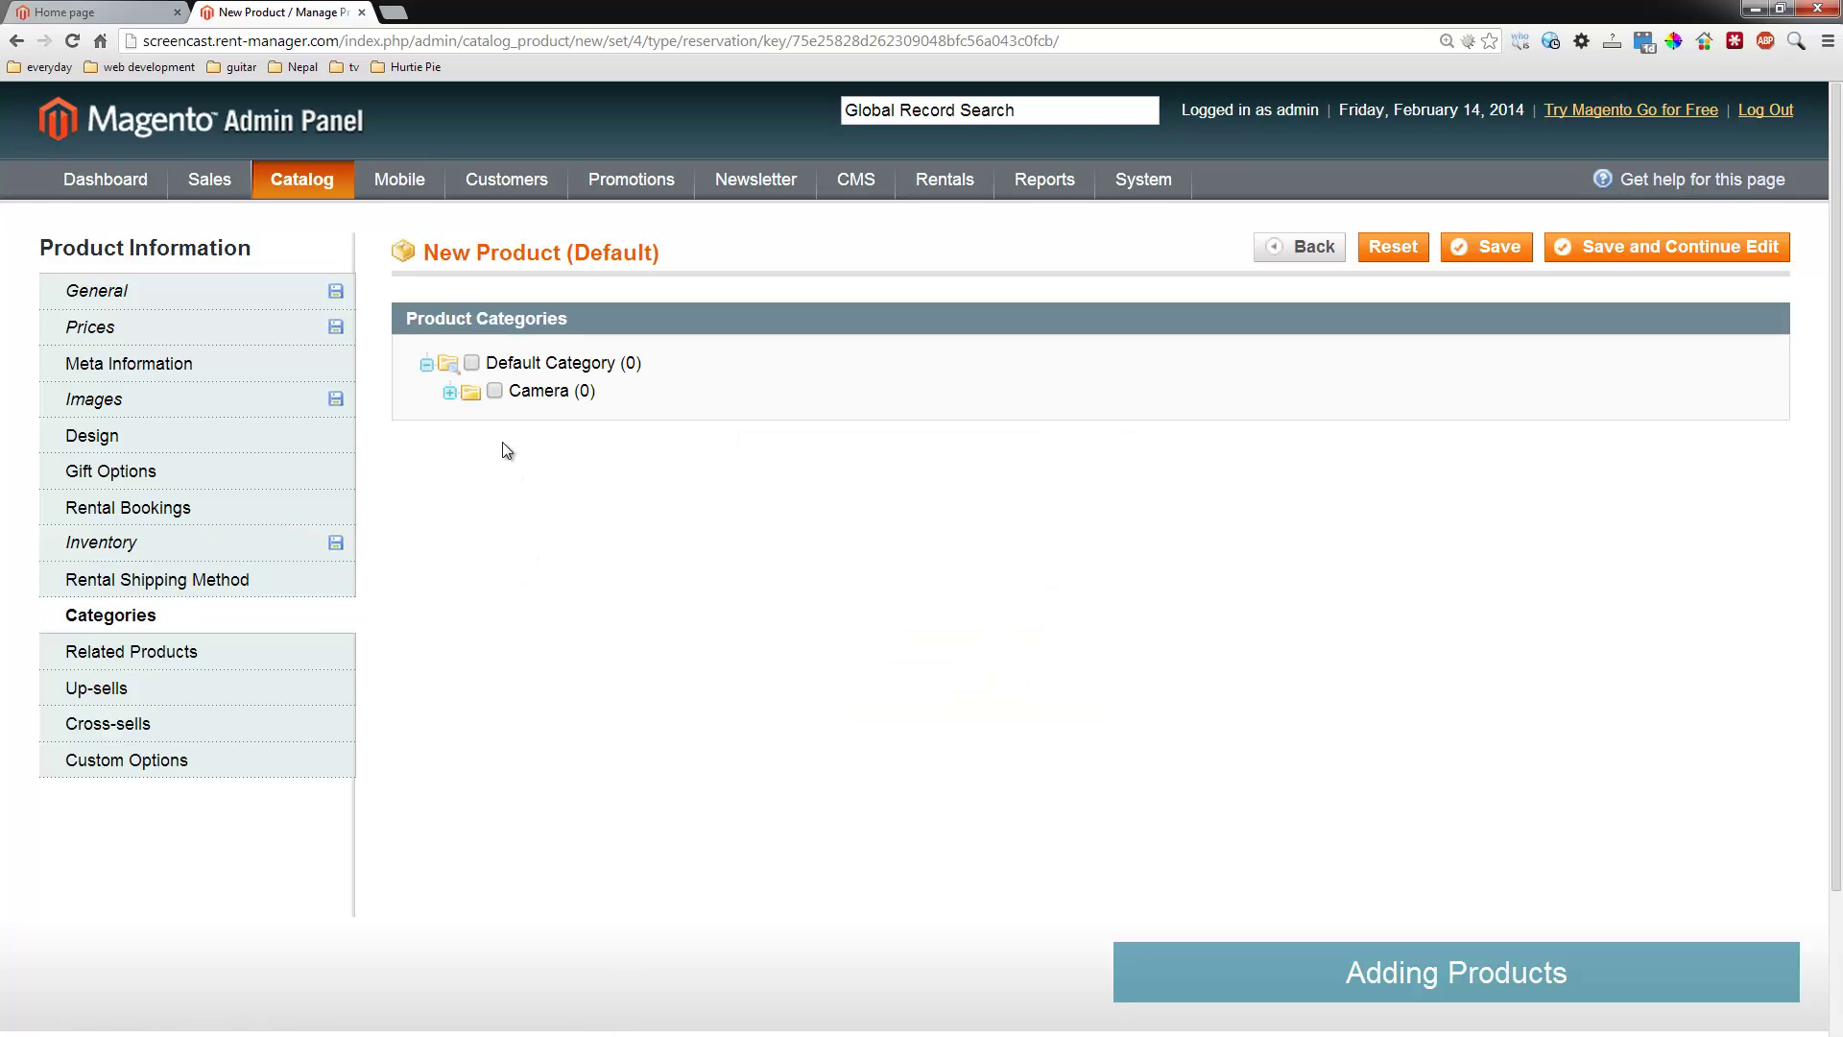
pyautogui.click(448, 391)
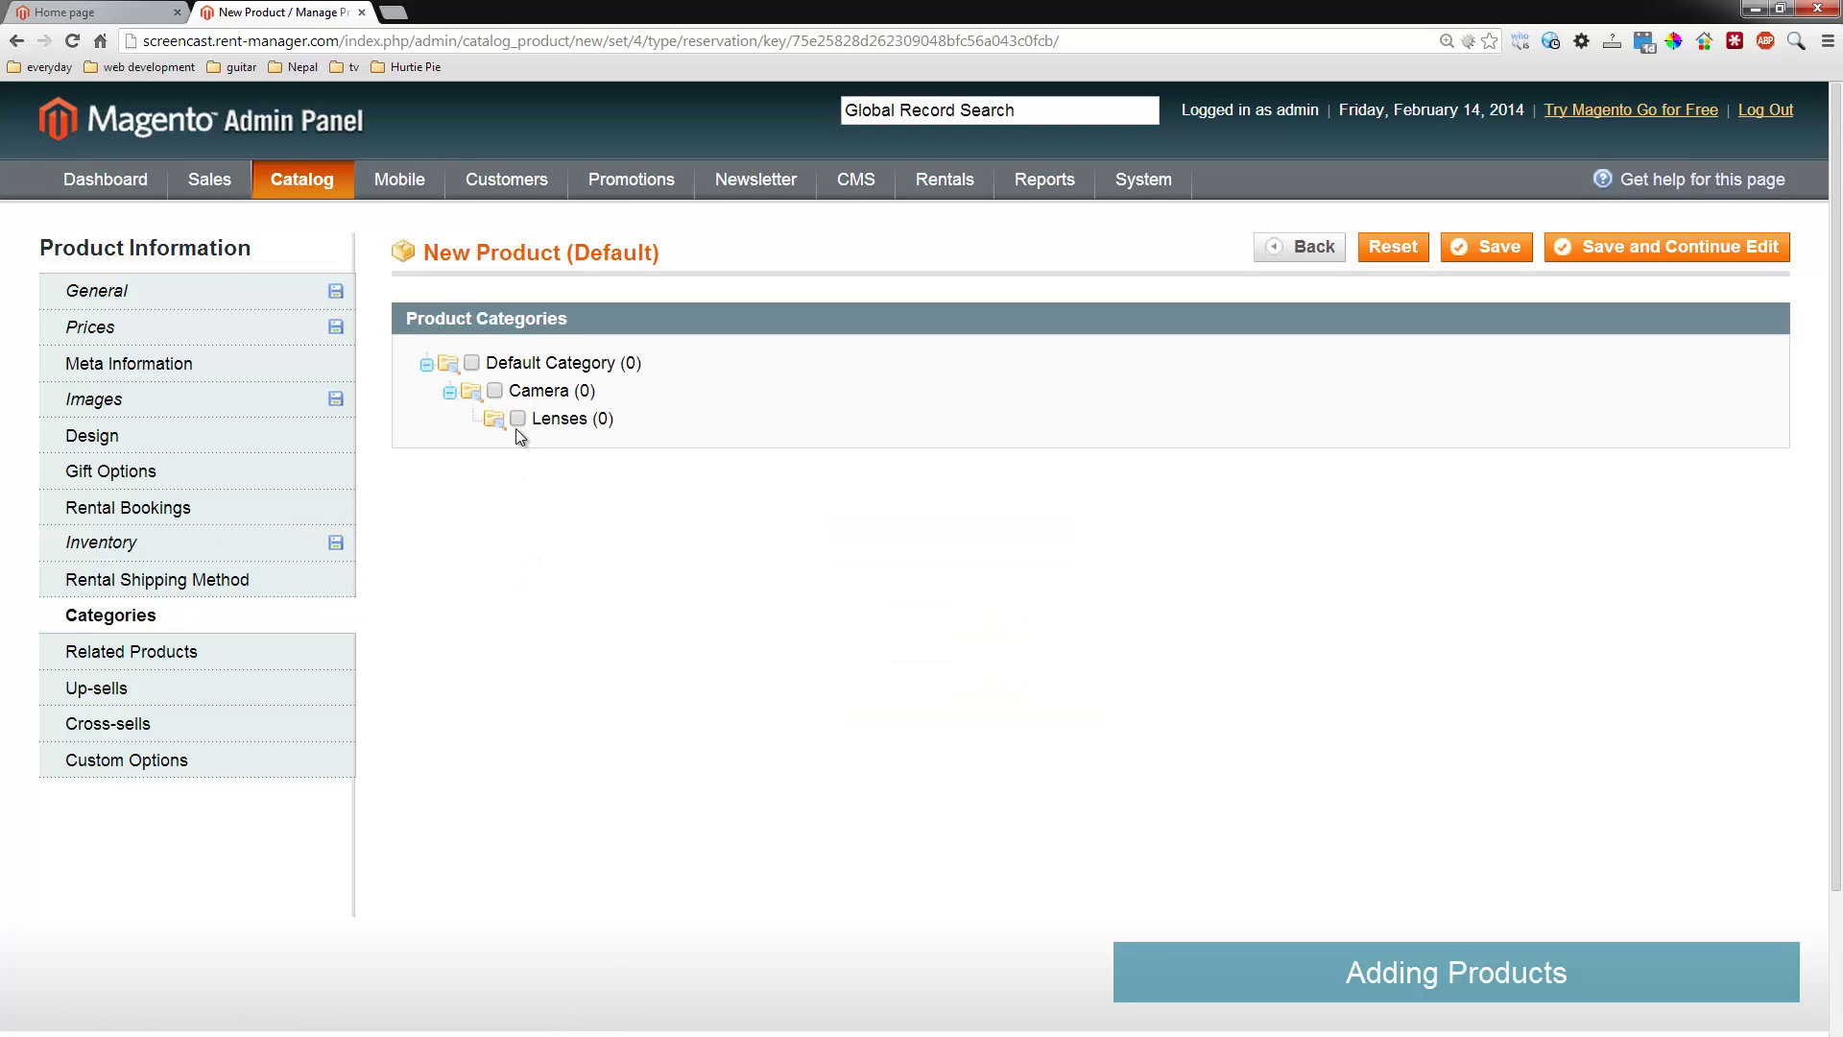
pyautogui.click(516, 418)
# Review the product's rental booking settings for minimum and maximum periods, turnover, send/return, use of times and excluded dates
pyautogui.click(203, 506)
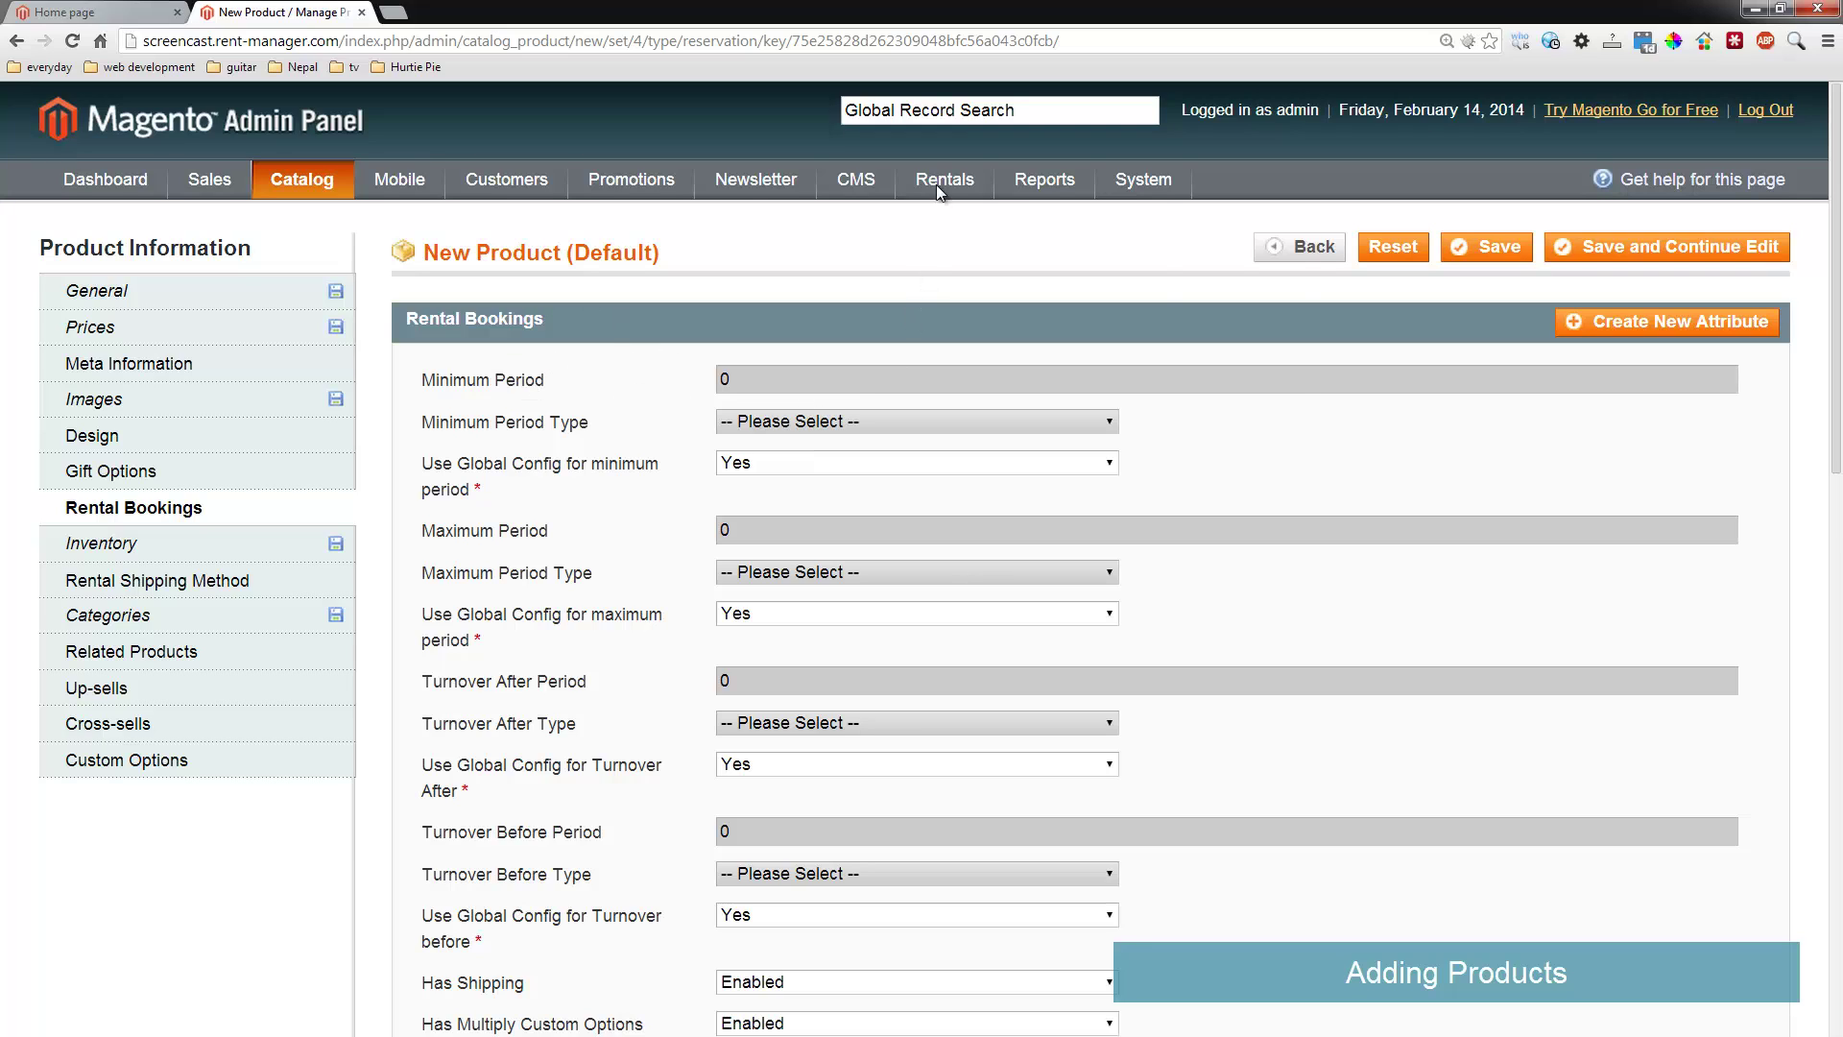
pyautogui.moveTo(939, 191)
pyautogui.moveTo(950, 255)
pyautogui.scroll(-1, 578, 499)
pyautogui.scroll(-1, 534, 489)
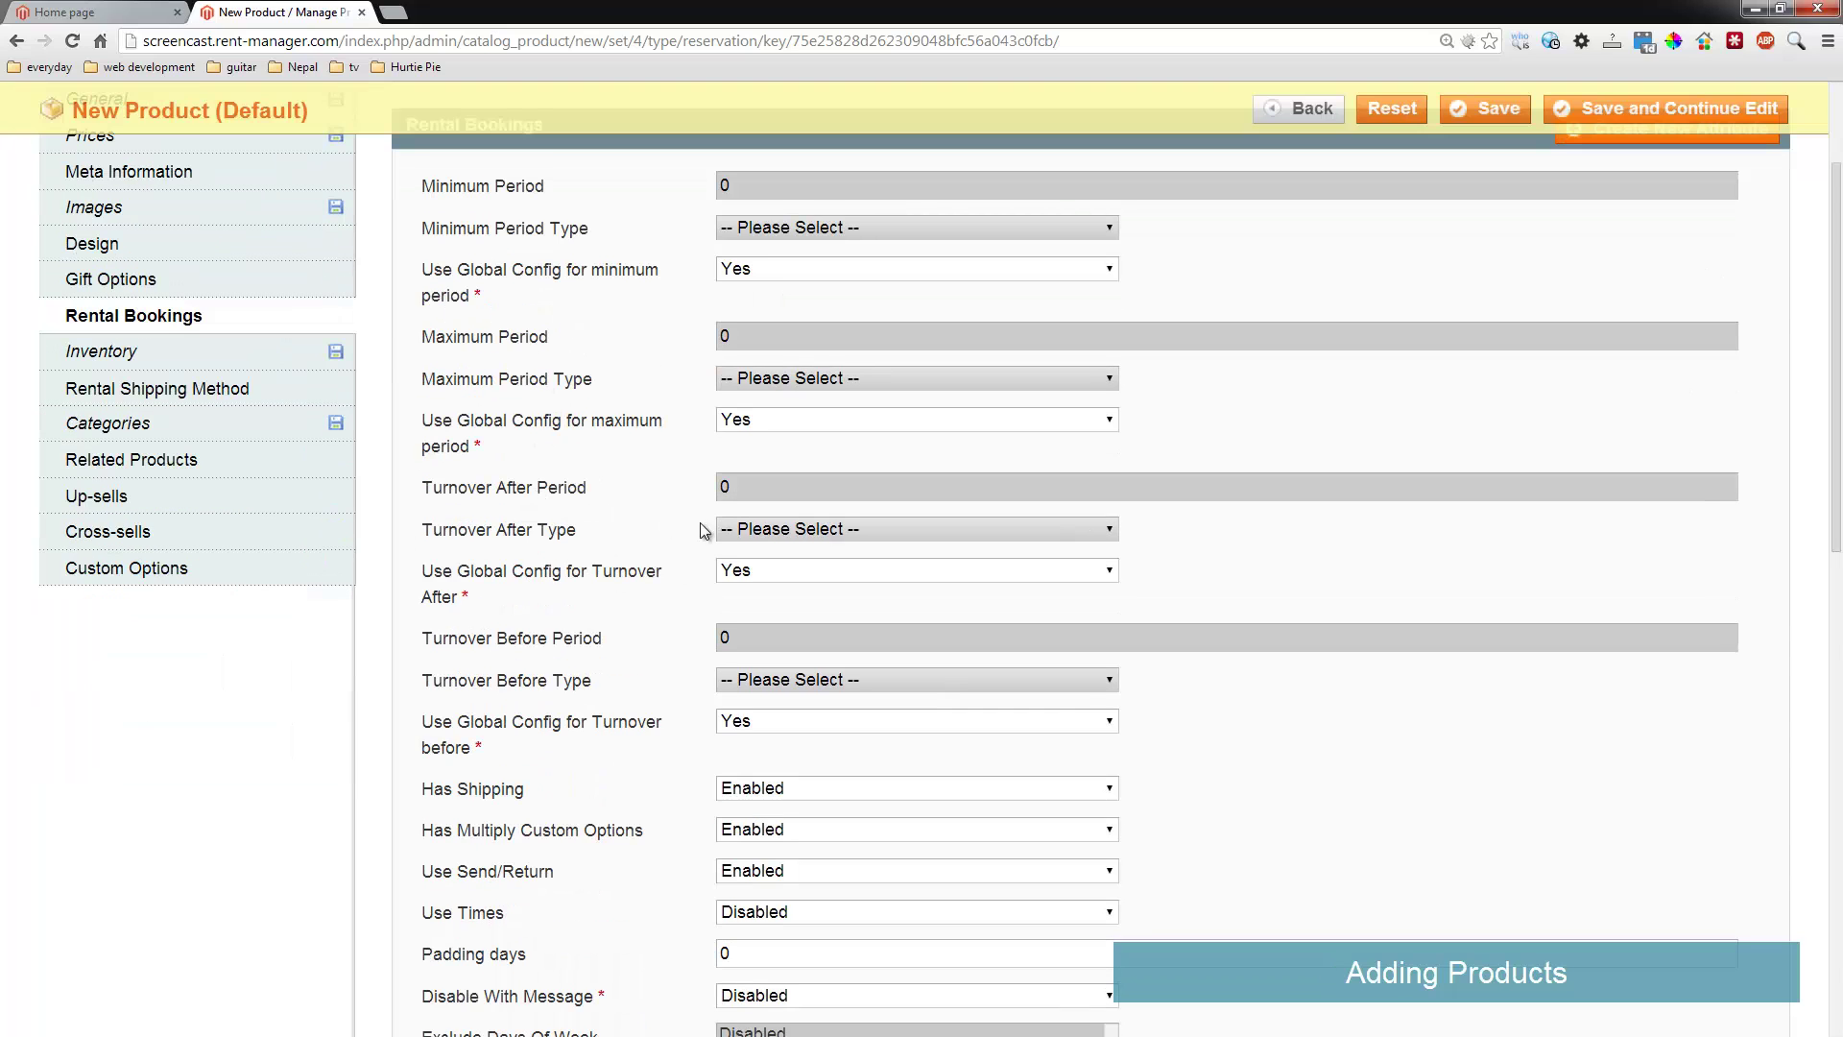
pyautogui.moveTo(468, 487); pyautogui.dragTo(550, 490)
pyautogui.click(549, 490)
pyautogui.scroll(-4, 614, 572)
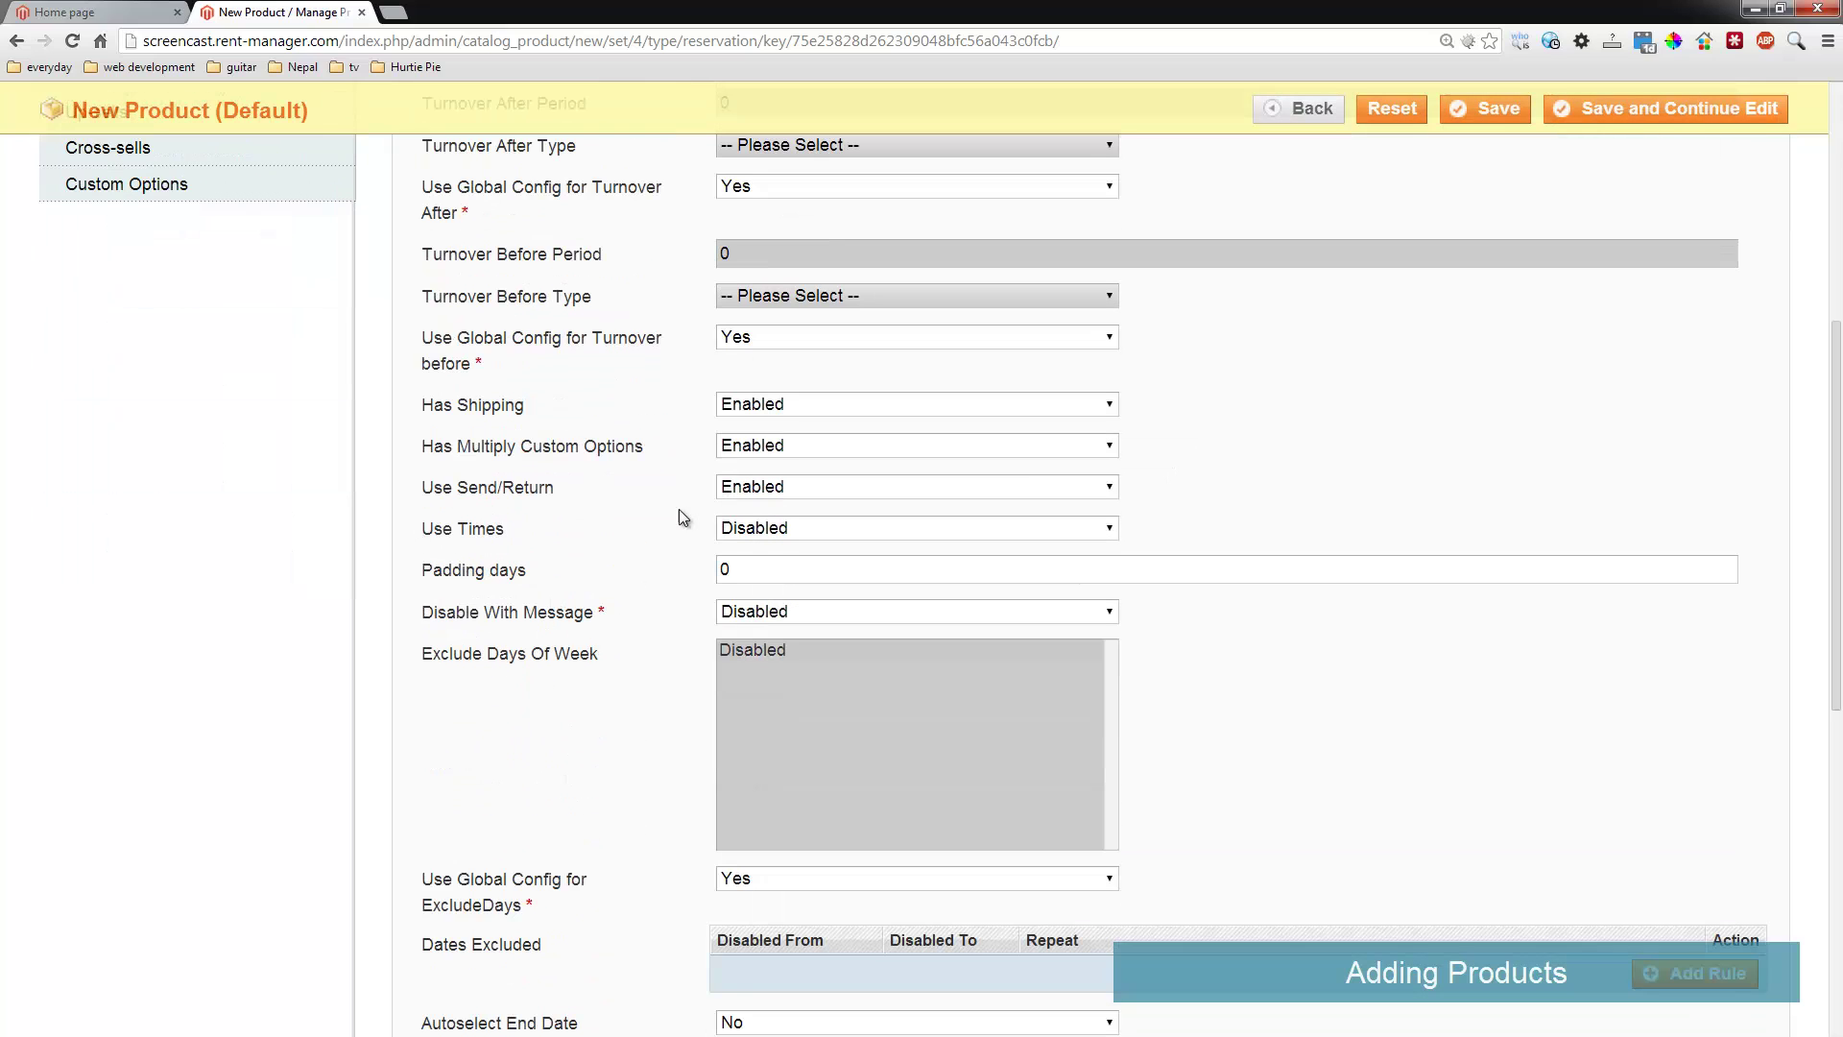
pyautogui.click(769, 530)
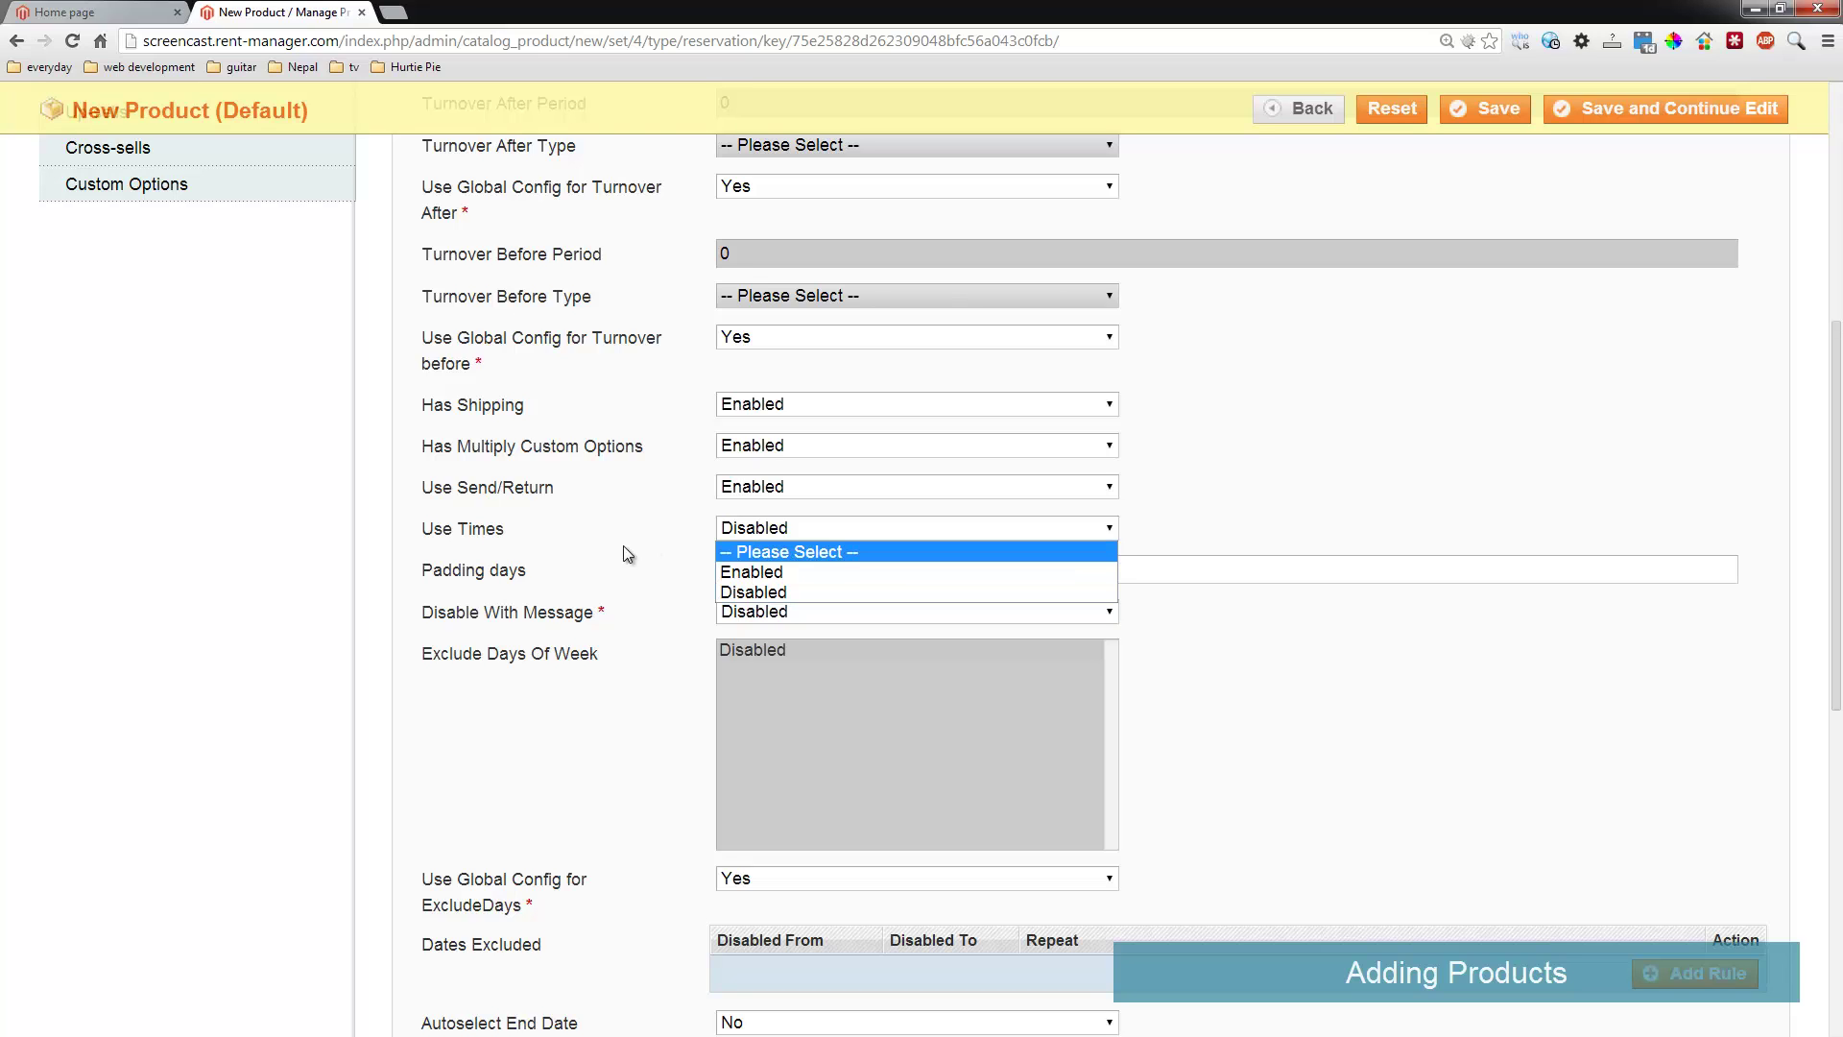
pyautogui.click(308, 526)
pyautogui.scroll(-2, 441, 536)
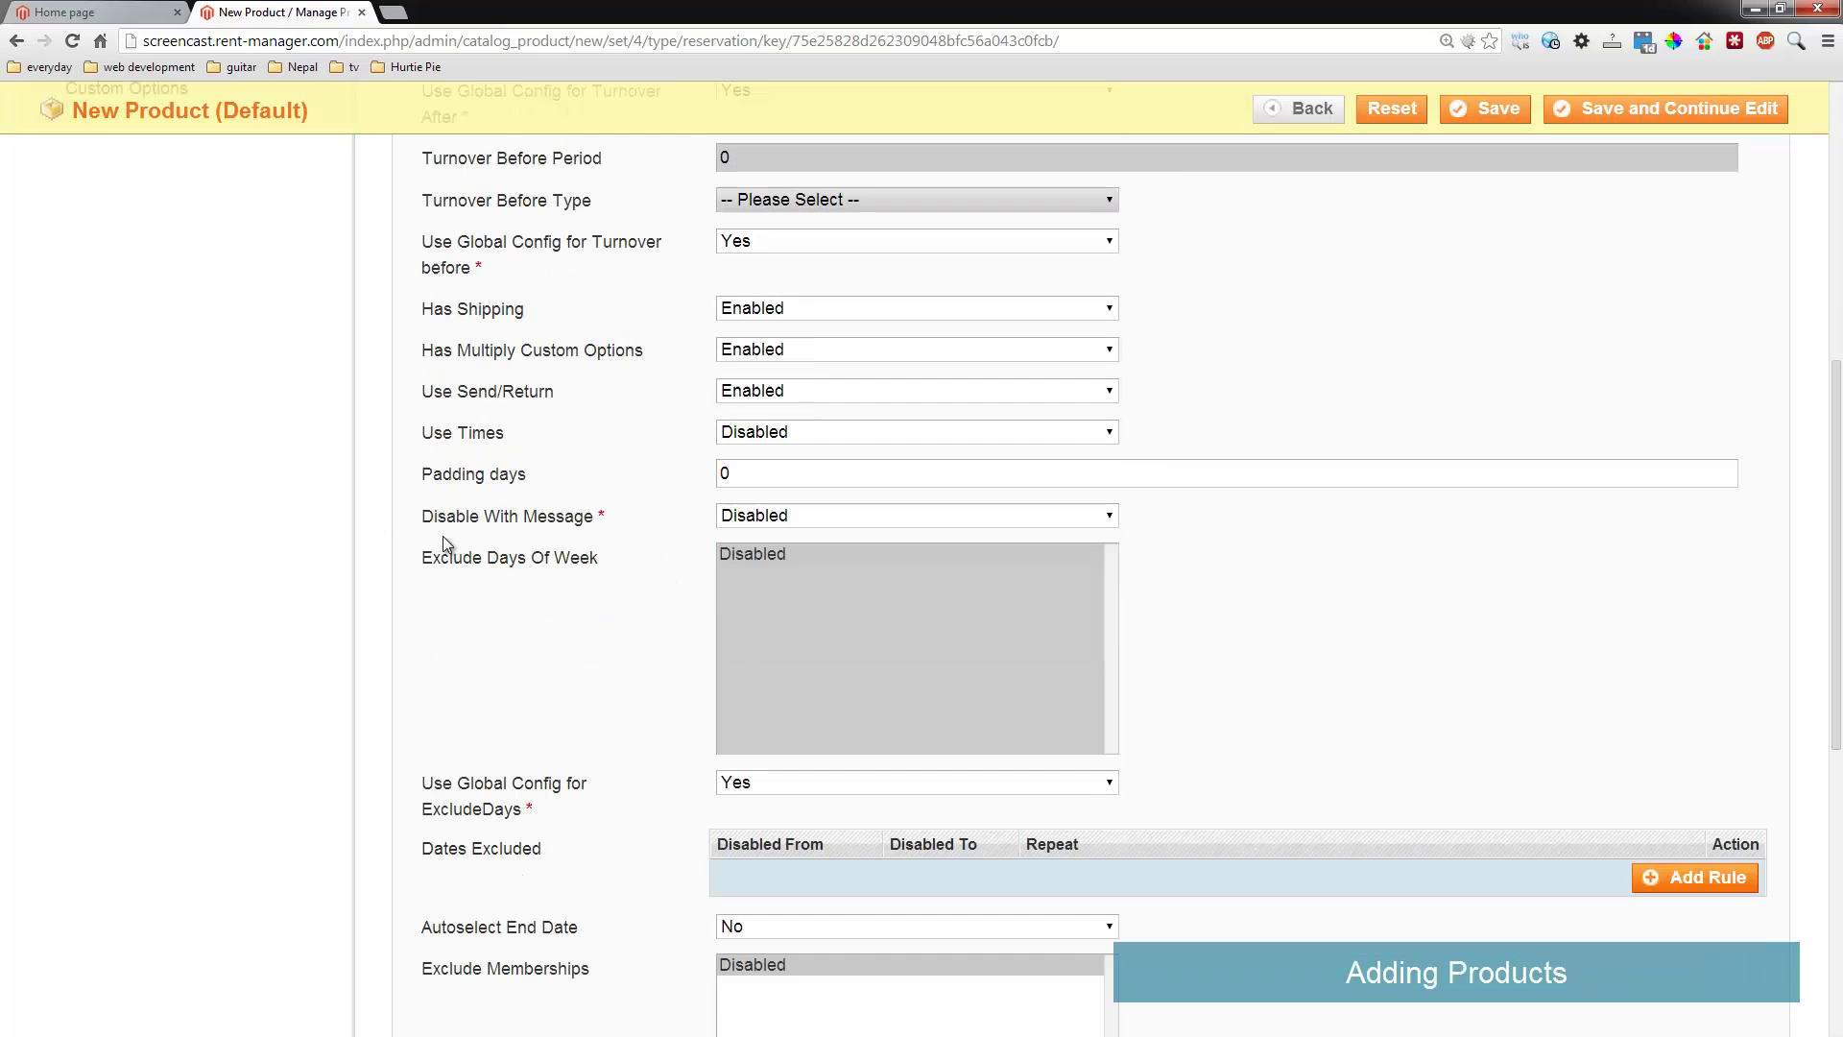
pyautogui.scroll(-2, 441, 536)
pyautogui.scroll(-2, 441, 536)
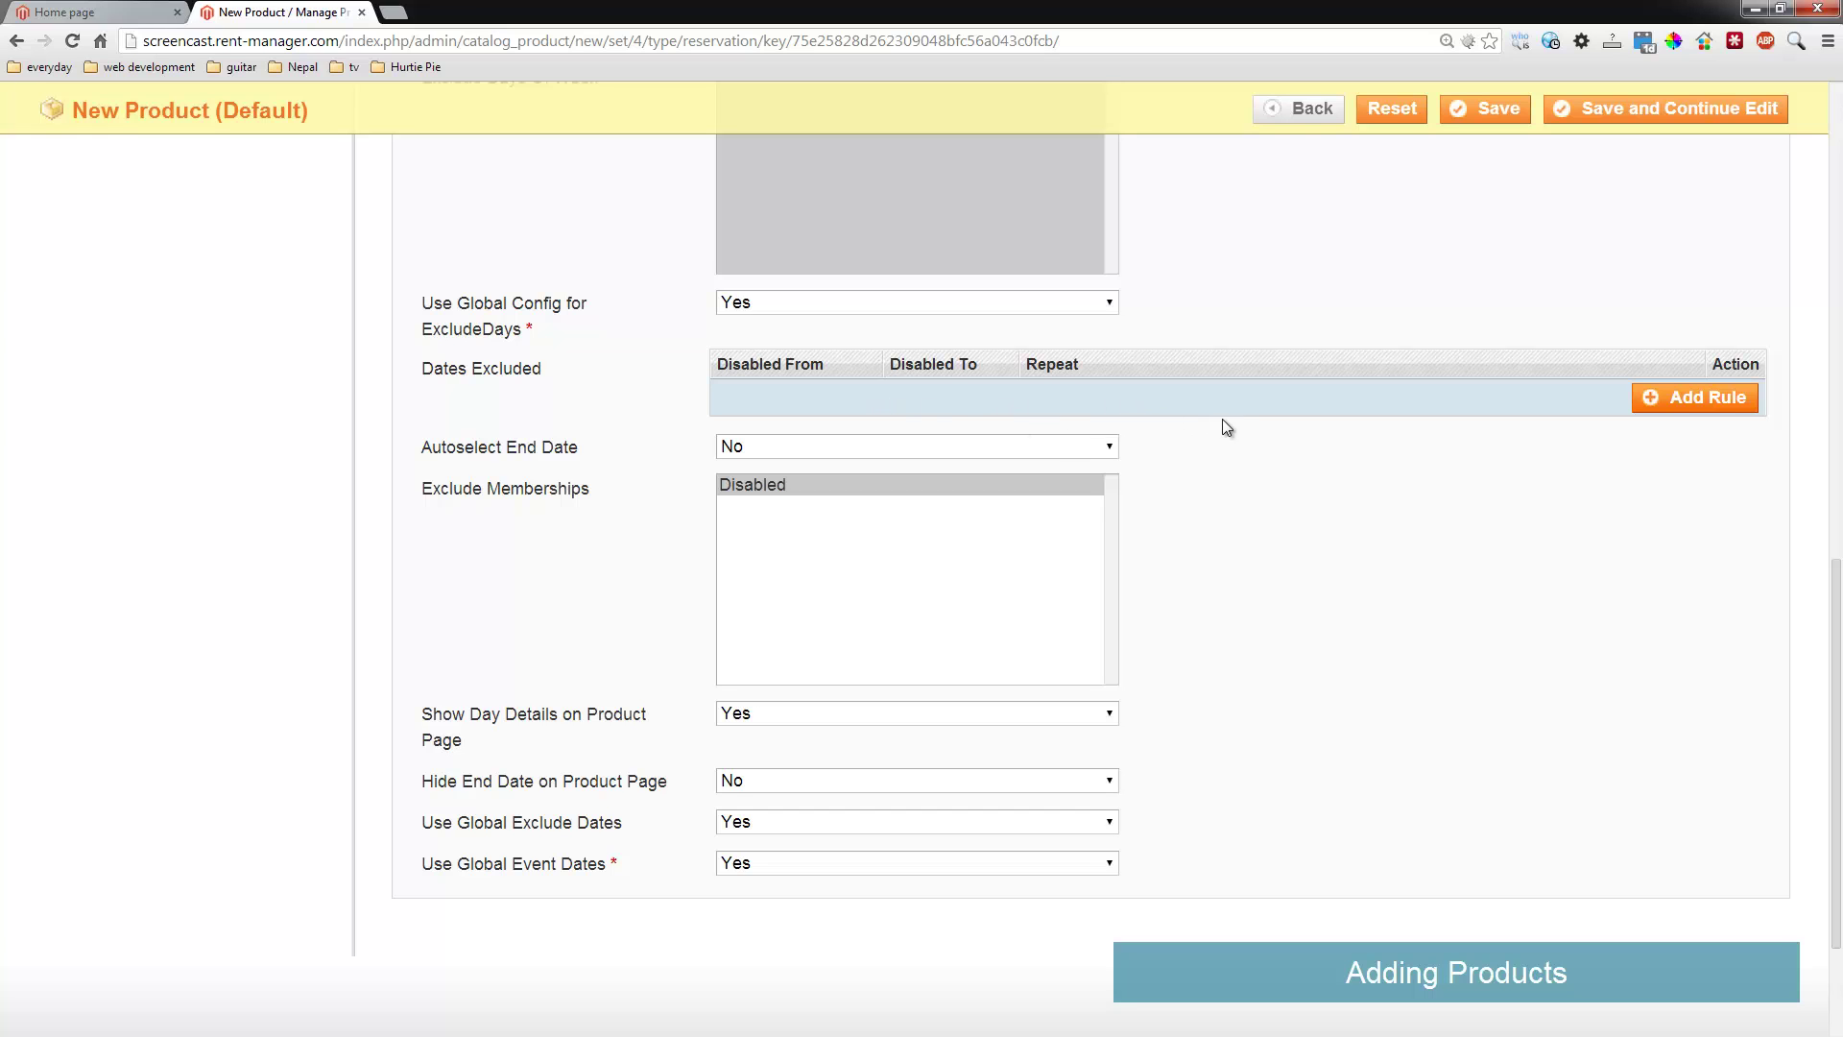
pyautogui.scroll(12, 515, 592)
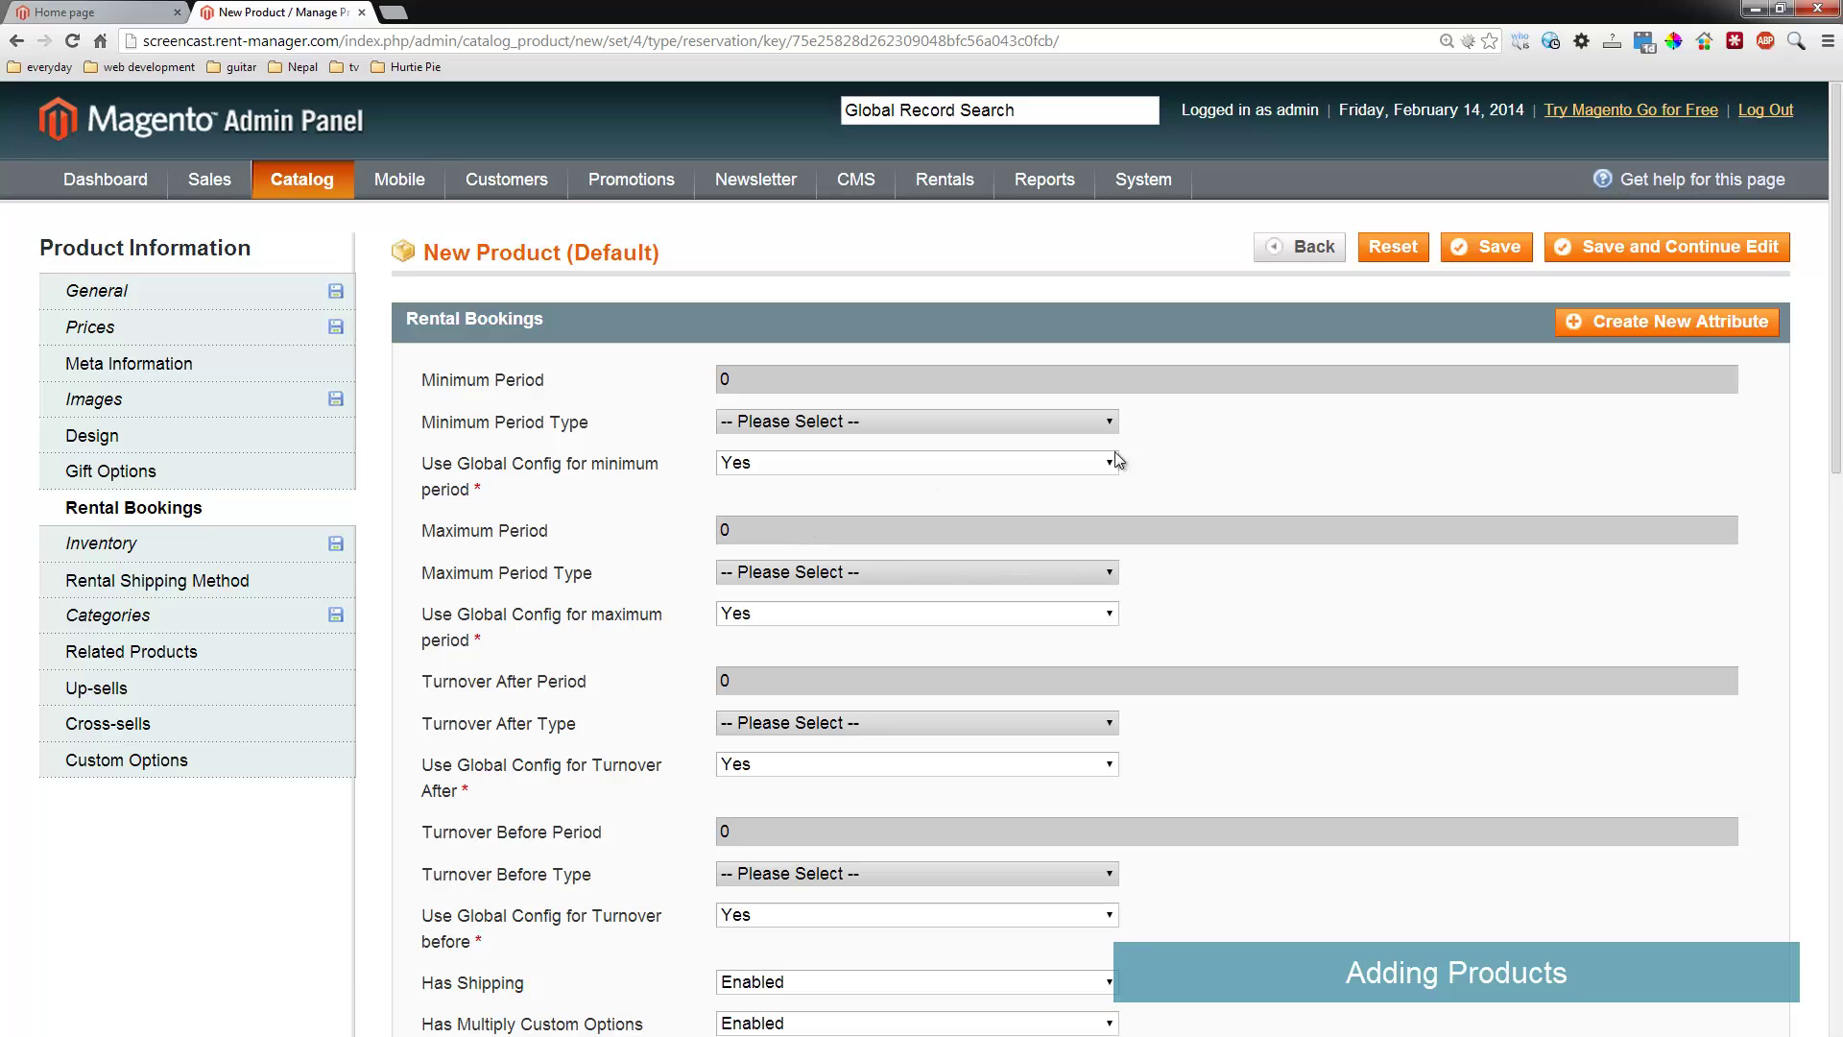
# Save the product and open the Lenses category under Camera in the storefront to reach the Canon Lense
pyautogui.click(1469, 248)
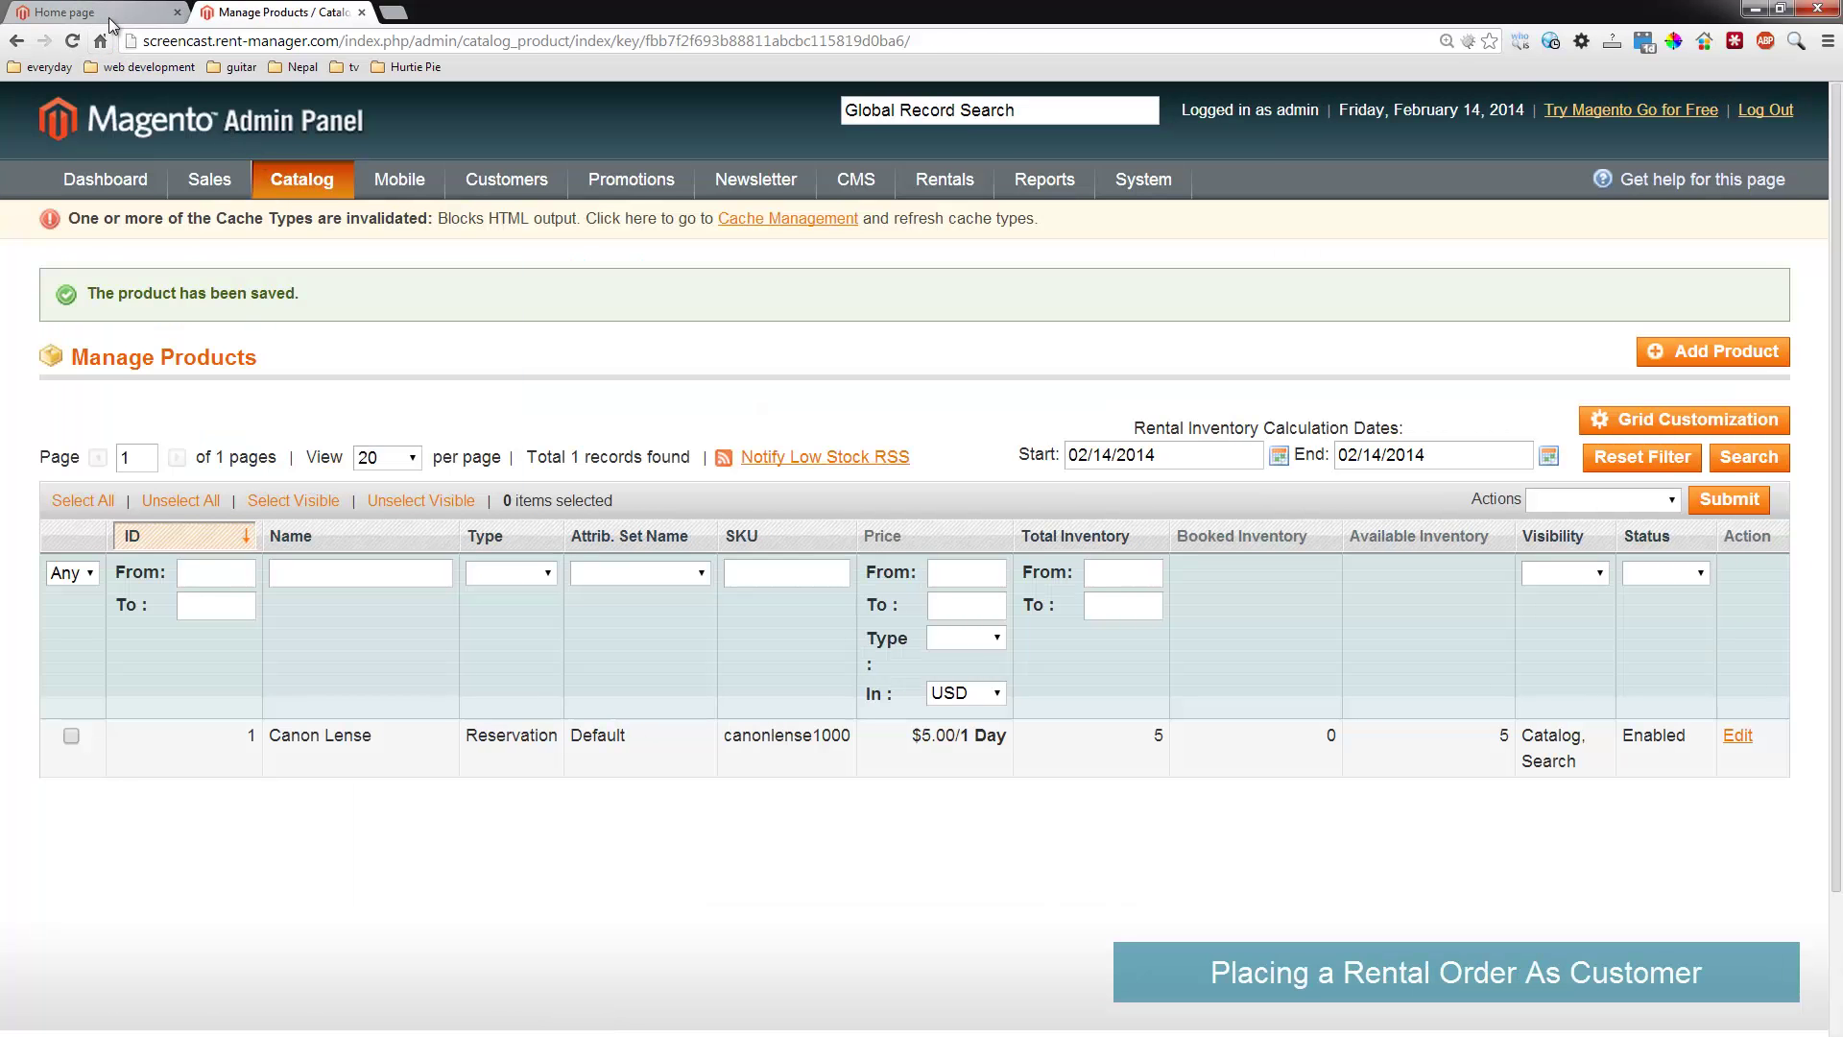
pyautogui.click(111, 13)
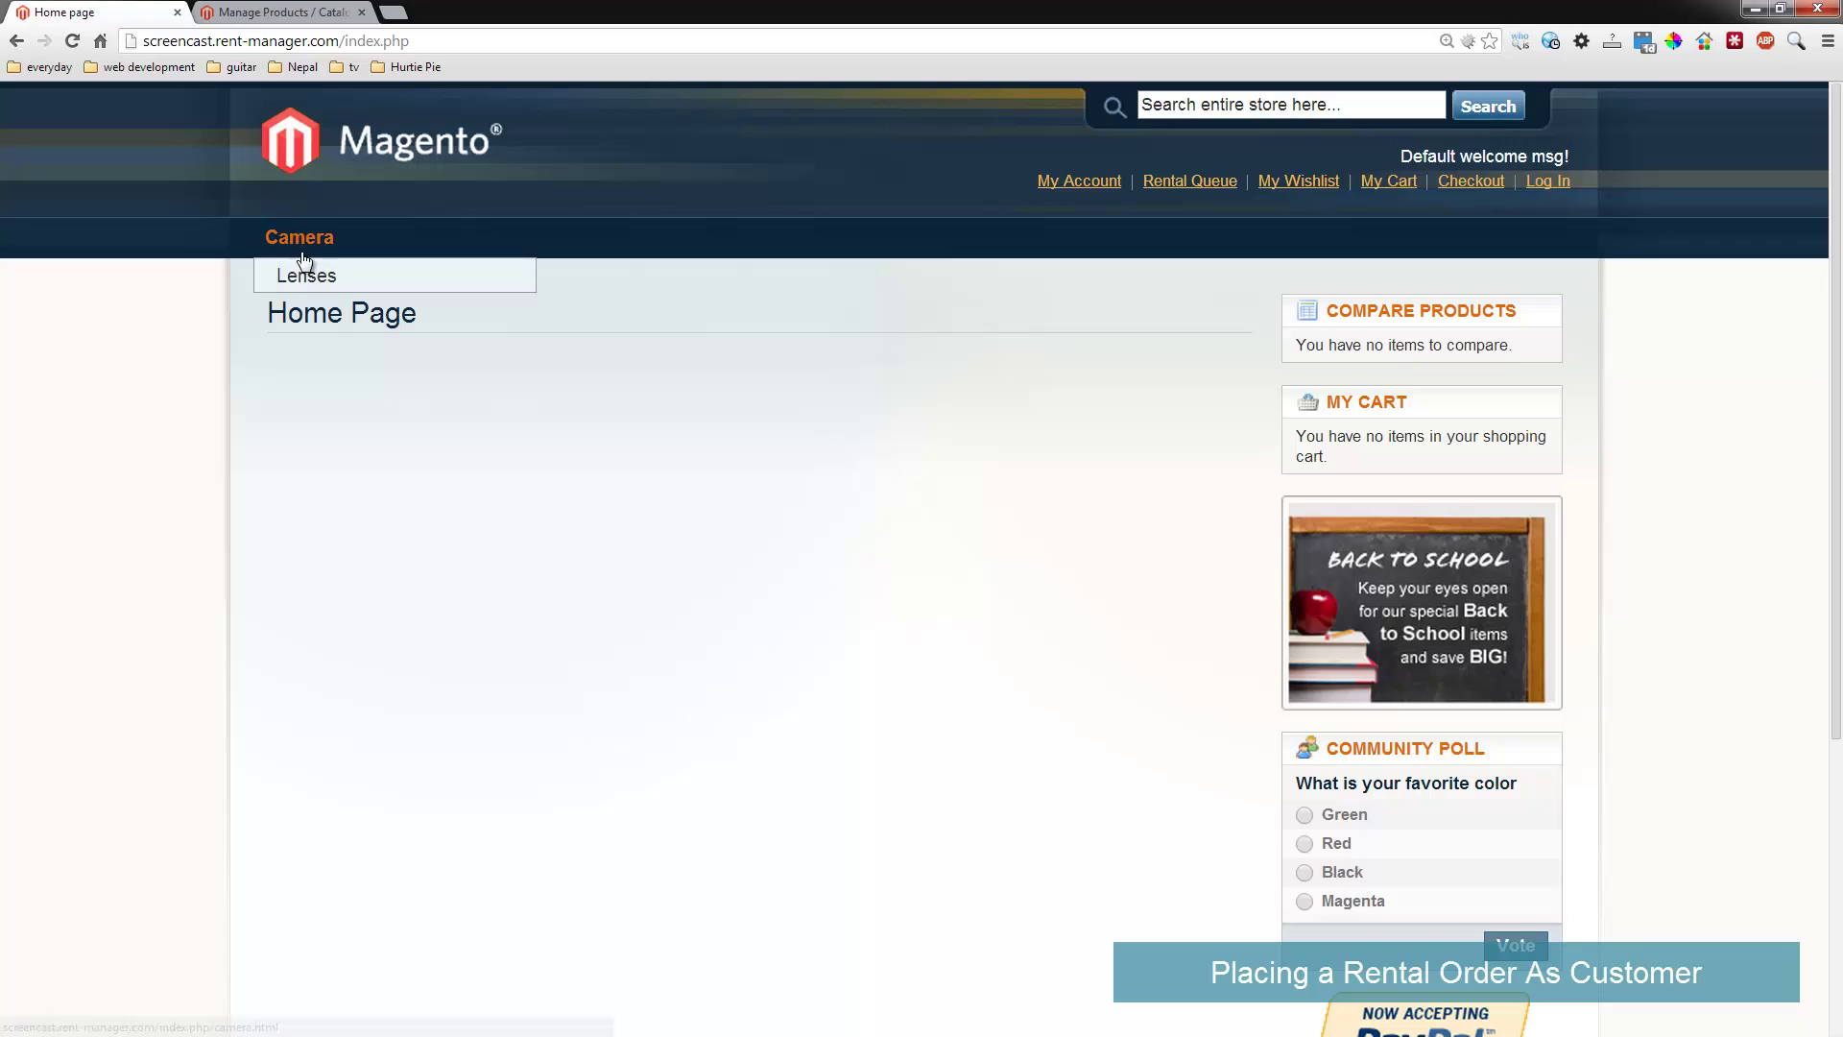
pyautogui.click(302, 268)
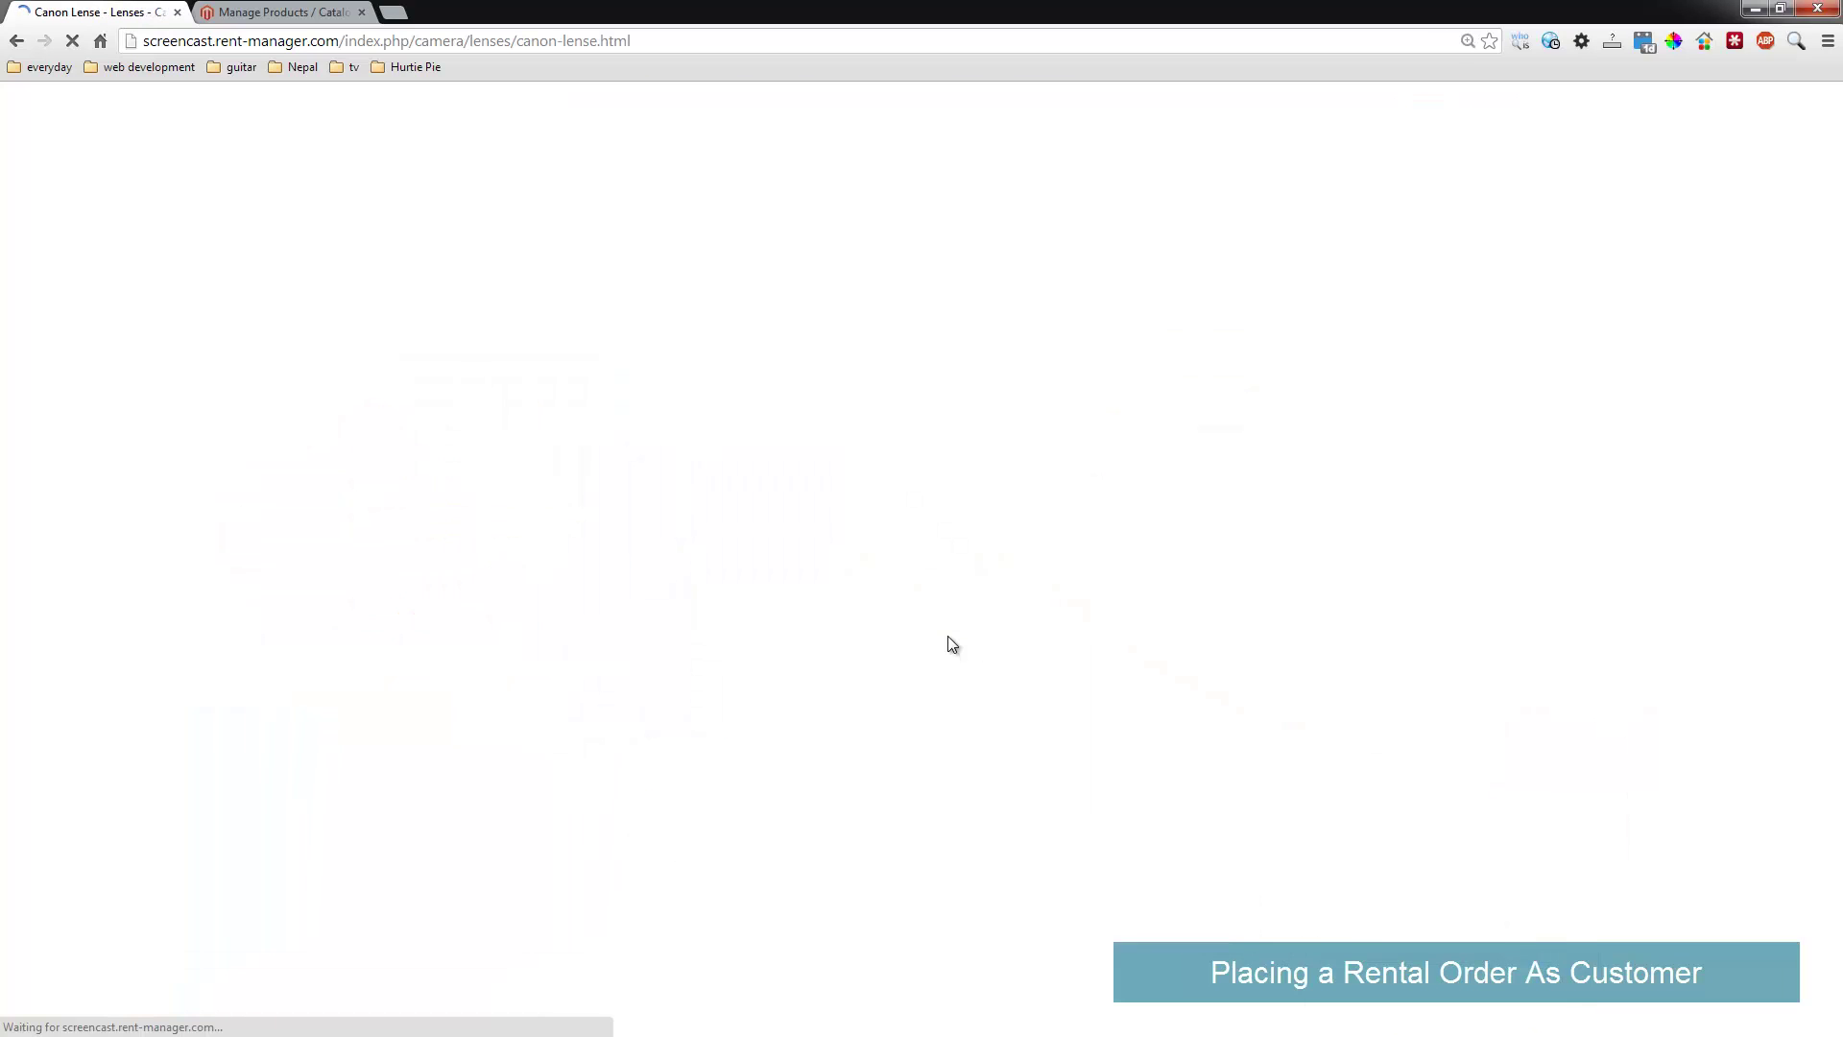
# Rent one Canon Lense with start date 2/19/2014 and end date 2/26/2014, and proceed to checkout
pyautogui.scroll(-3, 593, 565)
pyautogui.scroll(-2, 687, 666)
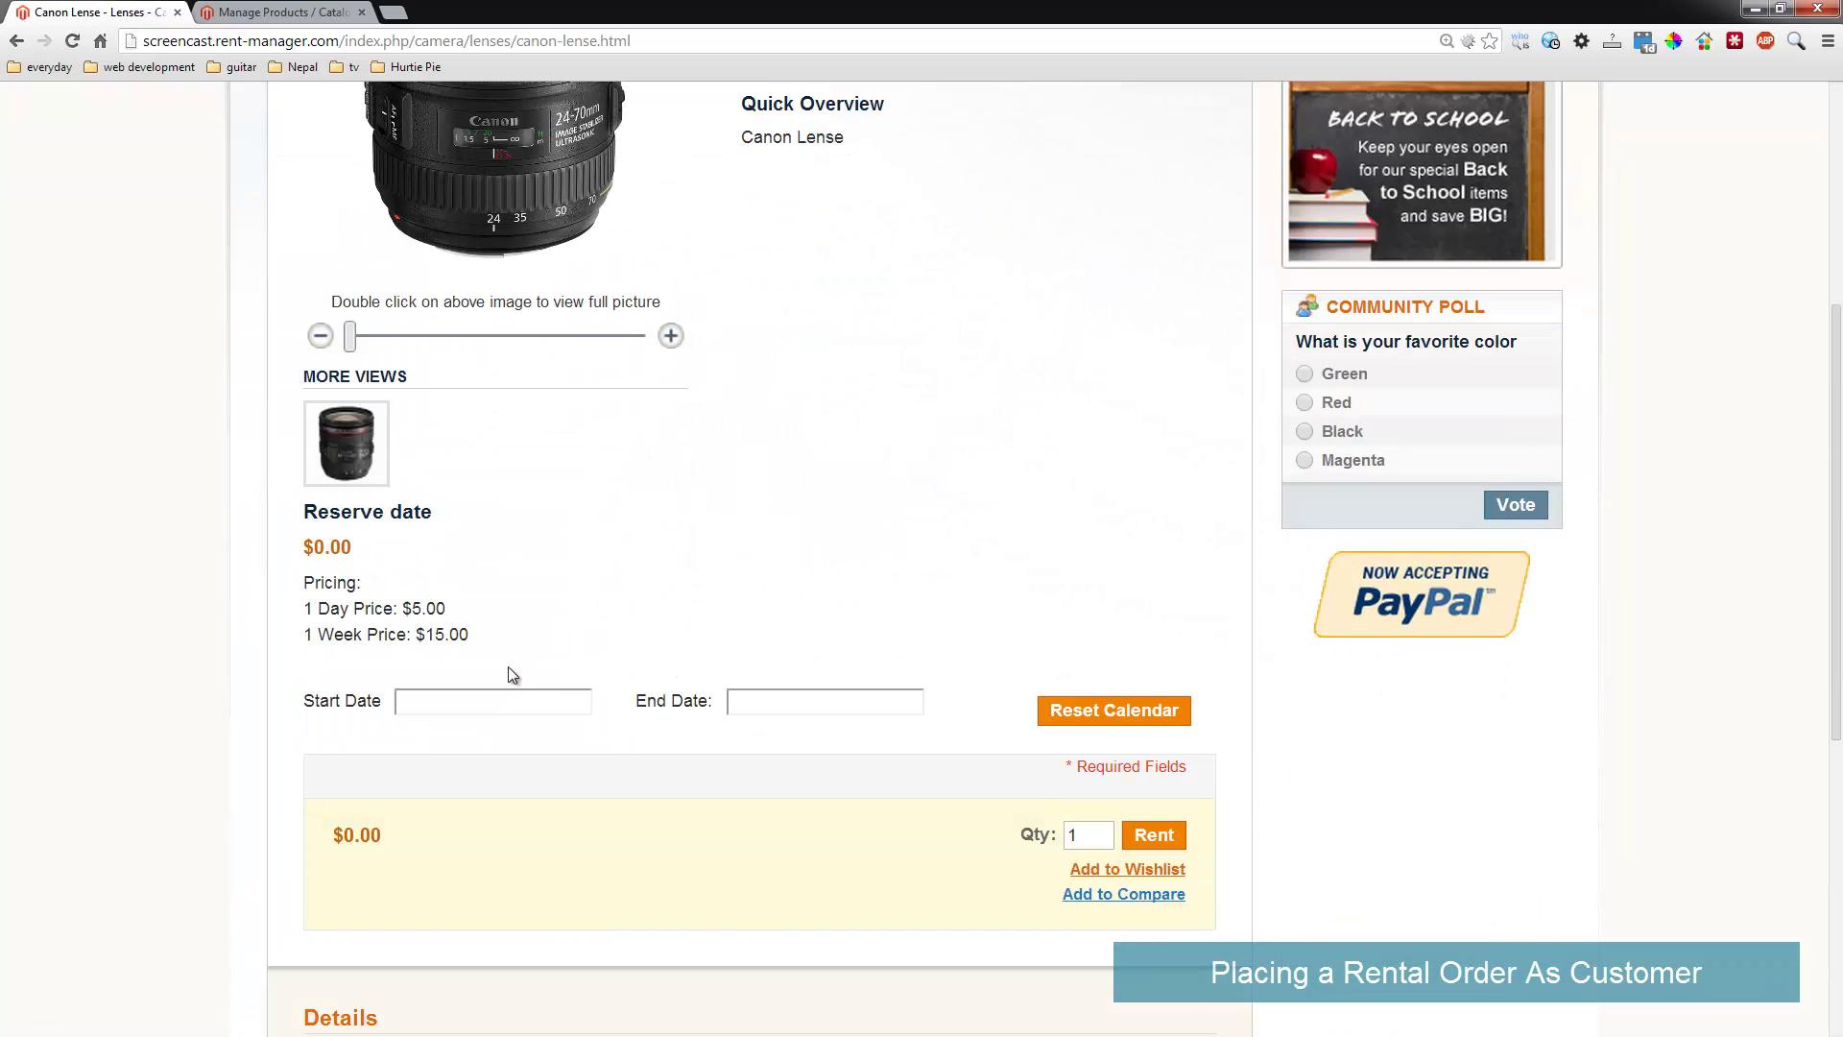
pyautogui.click(500, 702)
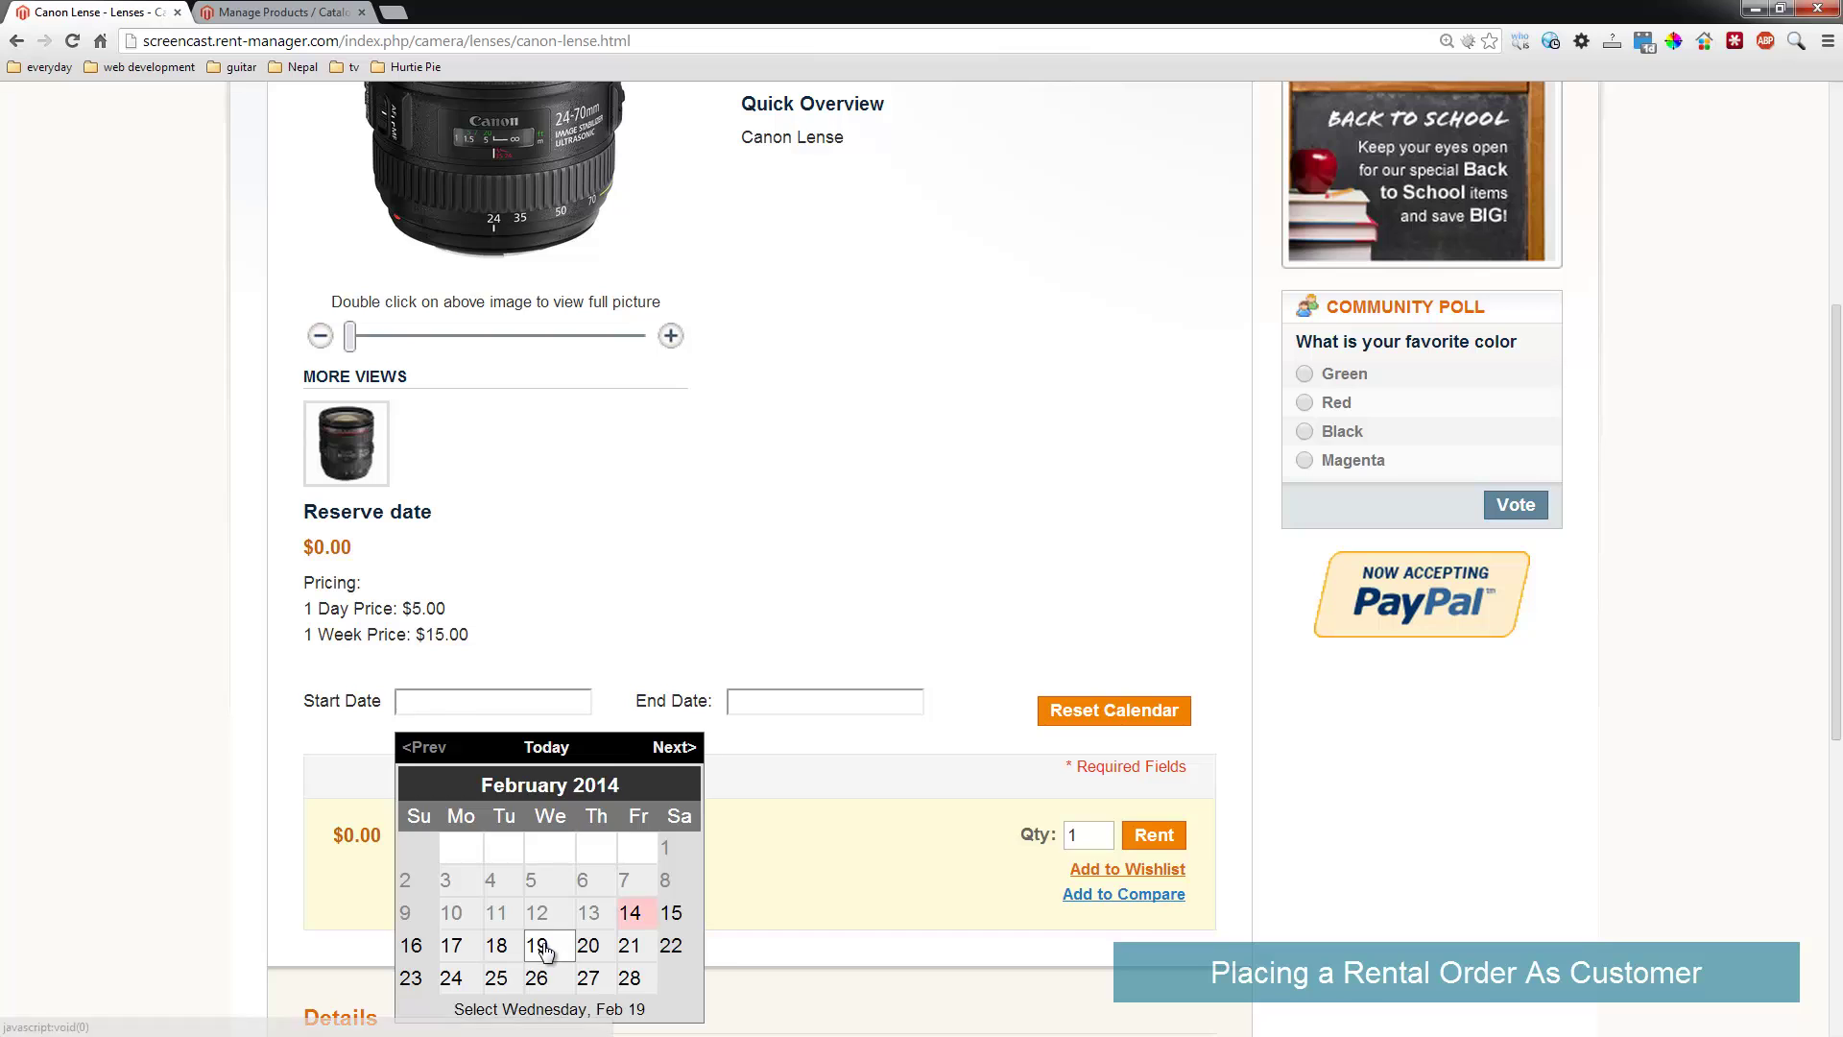
pyautogui.click(536, 944)
pyautogui.click(781, 701)
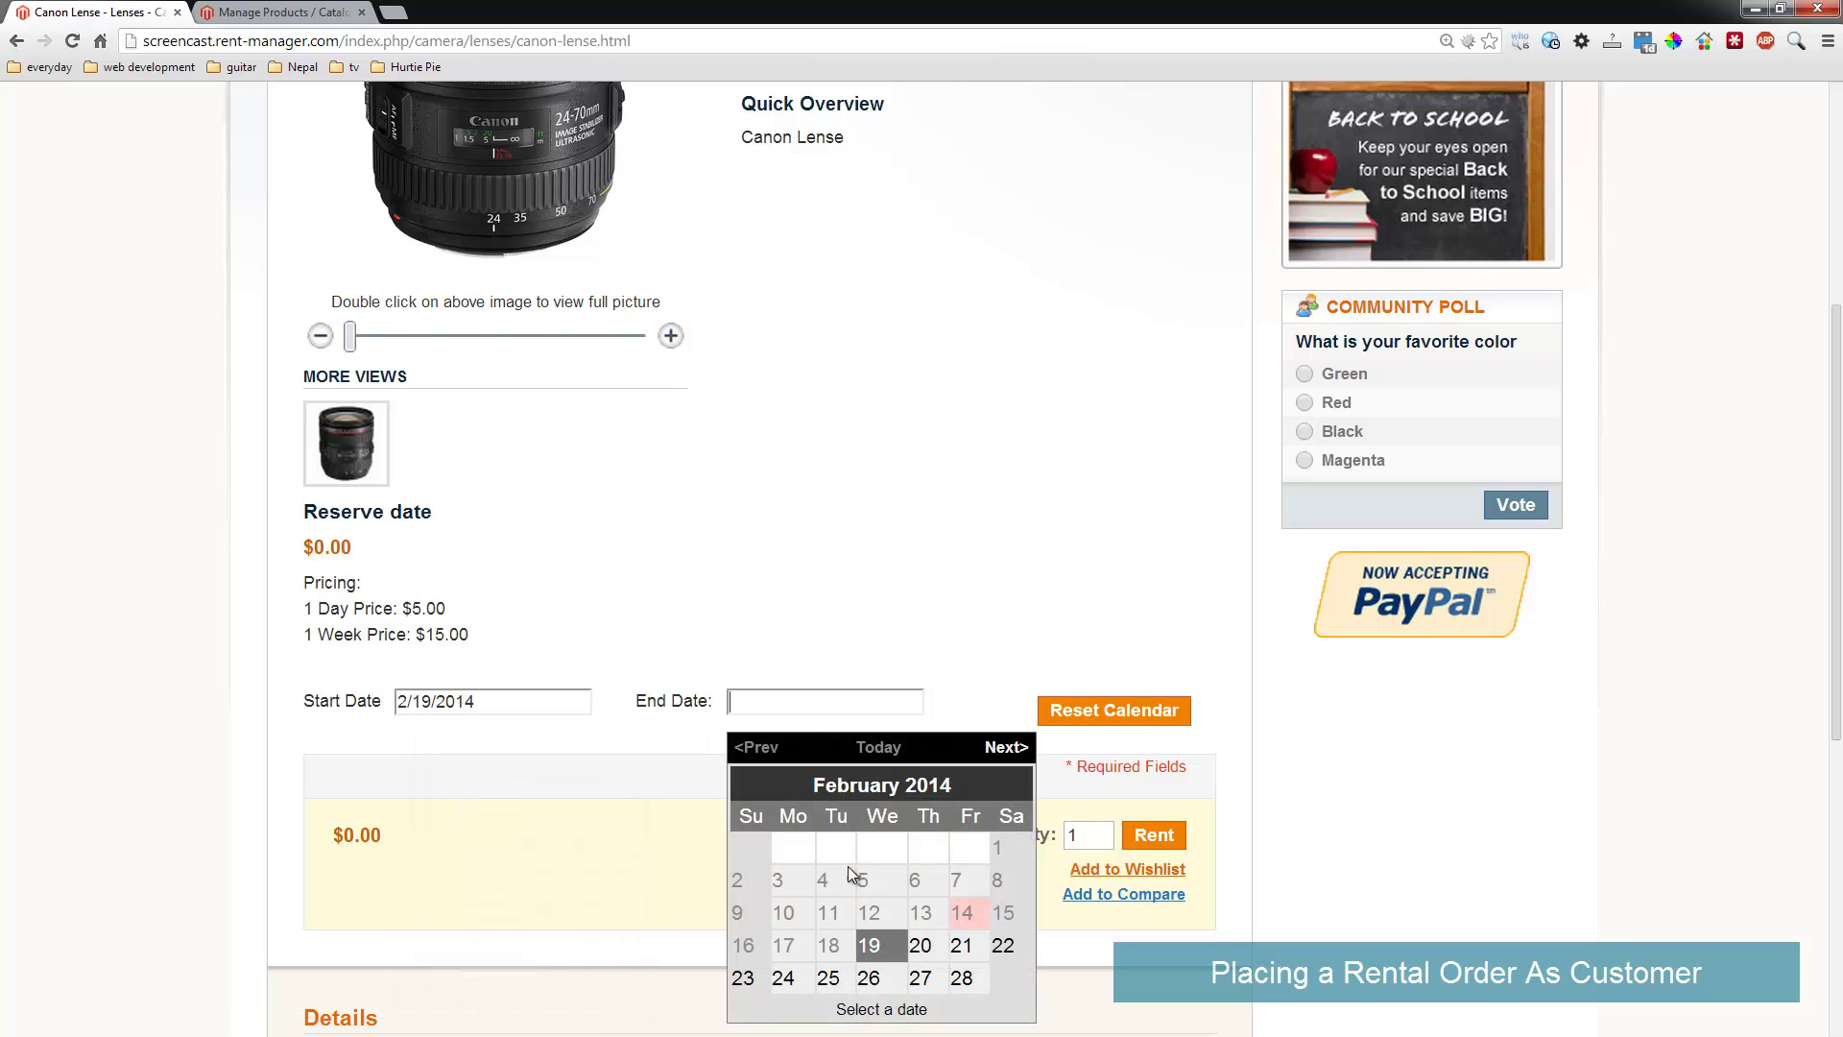
pyautogui.click(875, 978)
pyautogui.click(1156, 806)
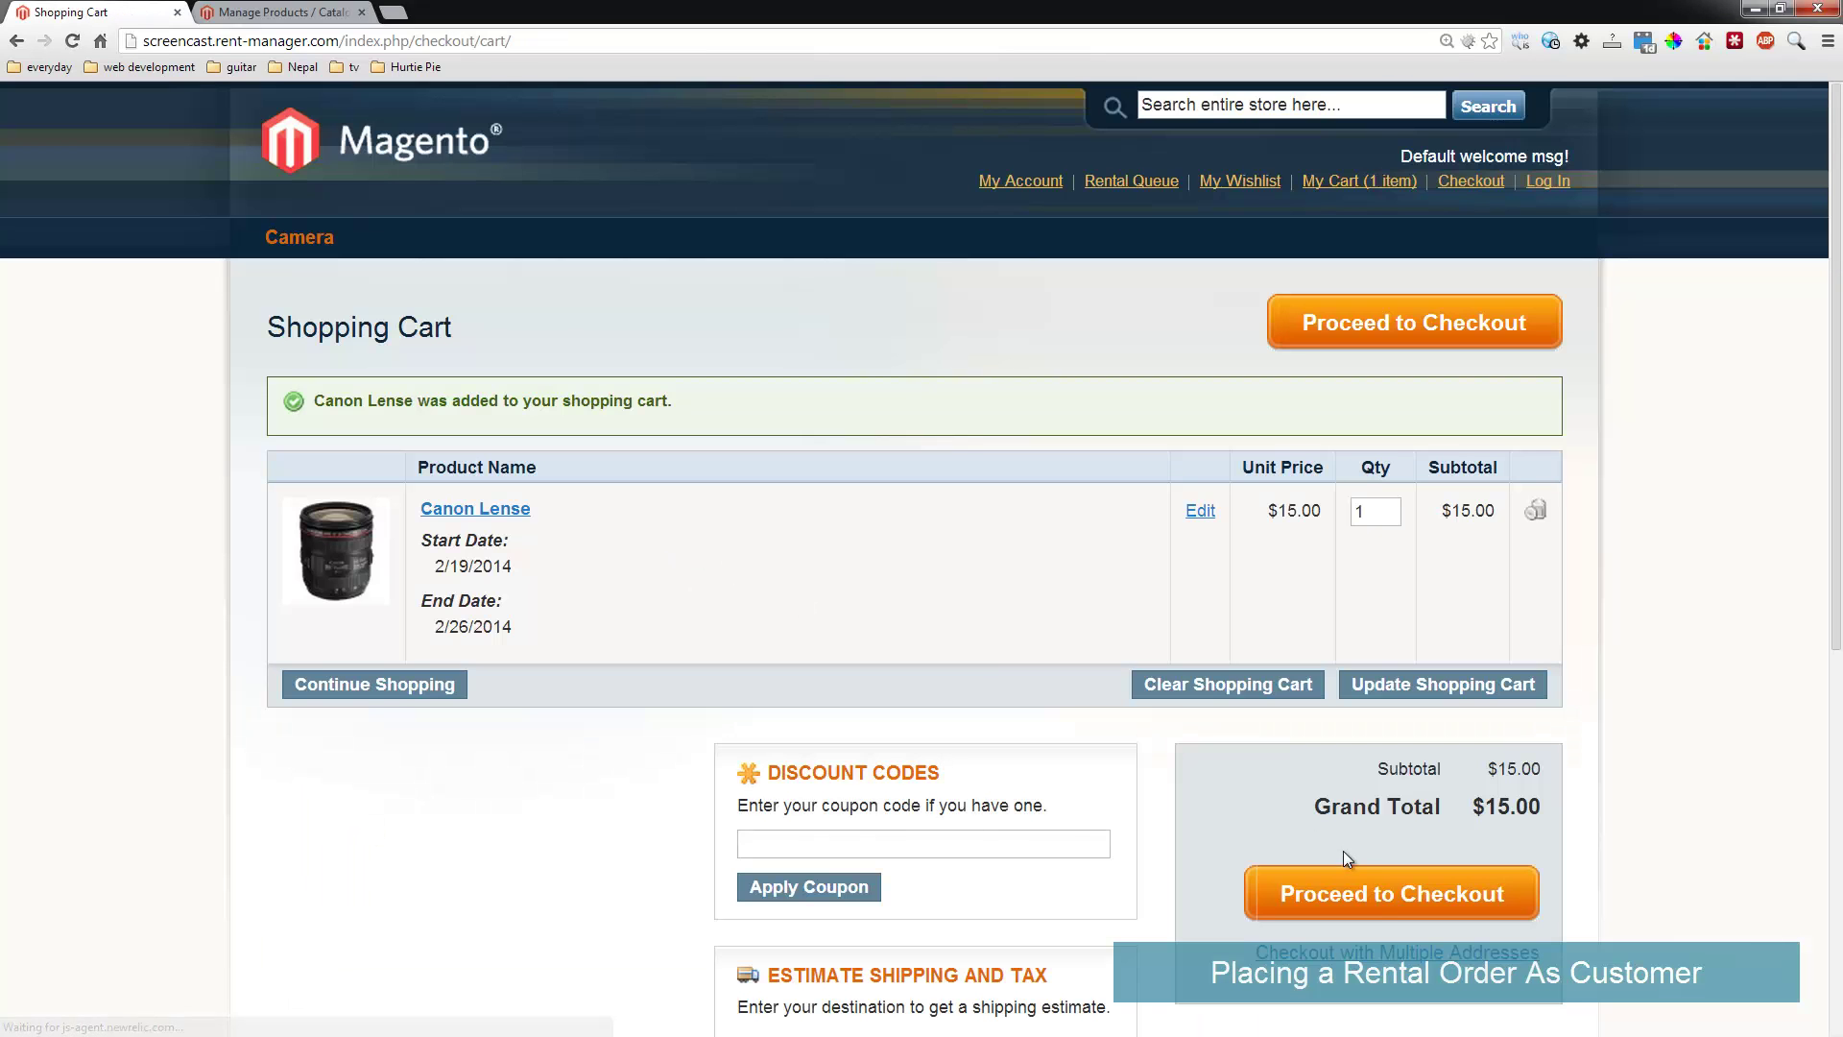
pyautogui.click(1375, 897)
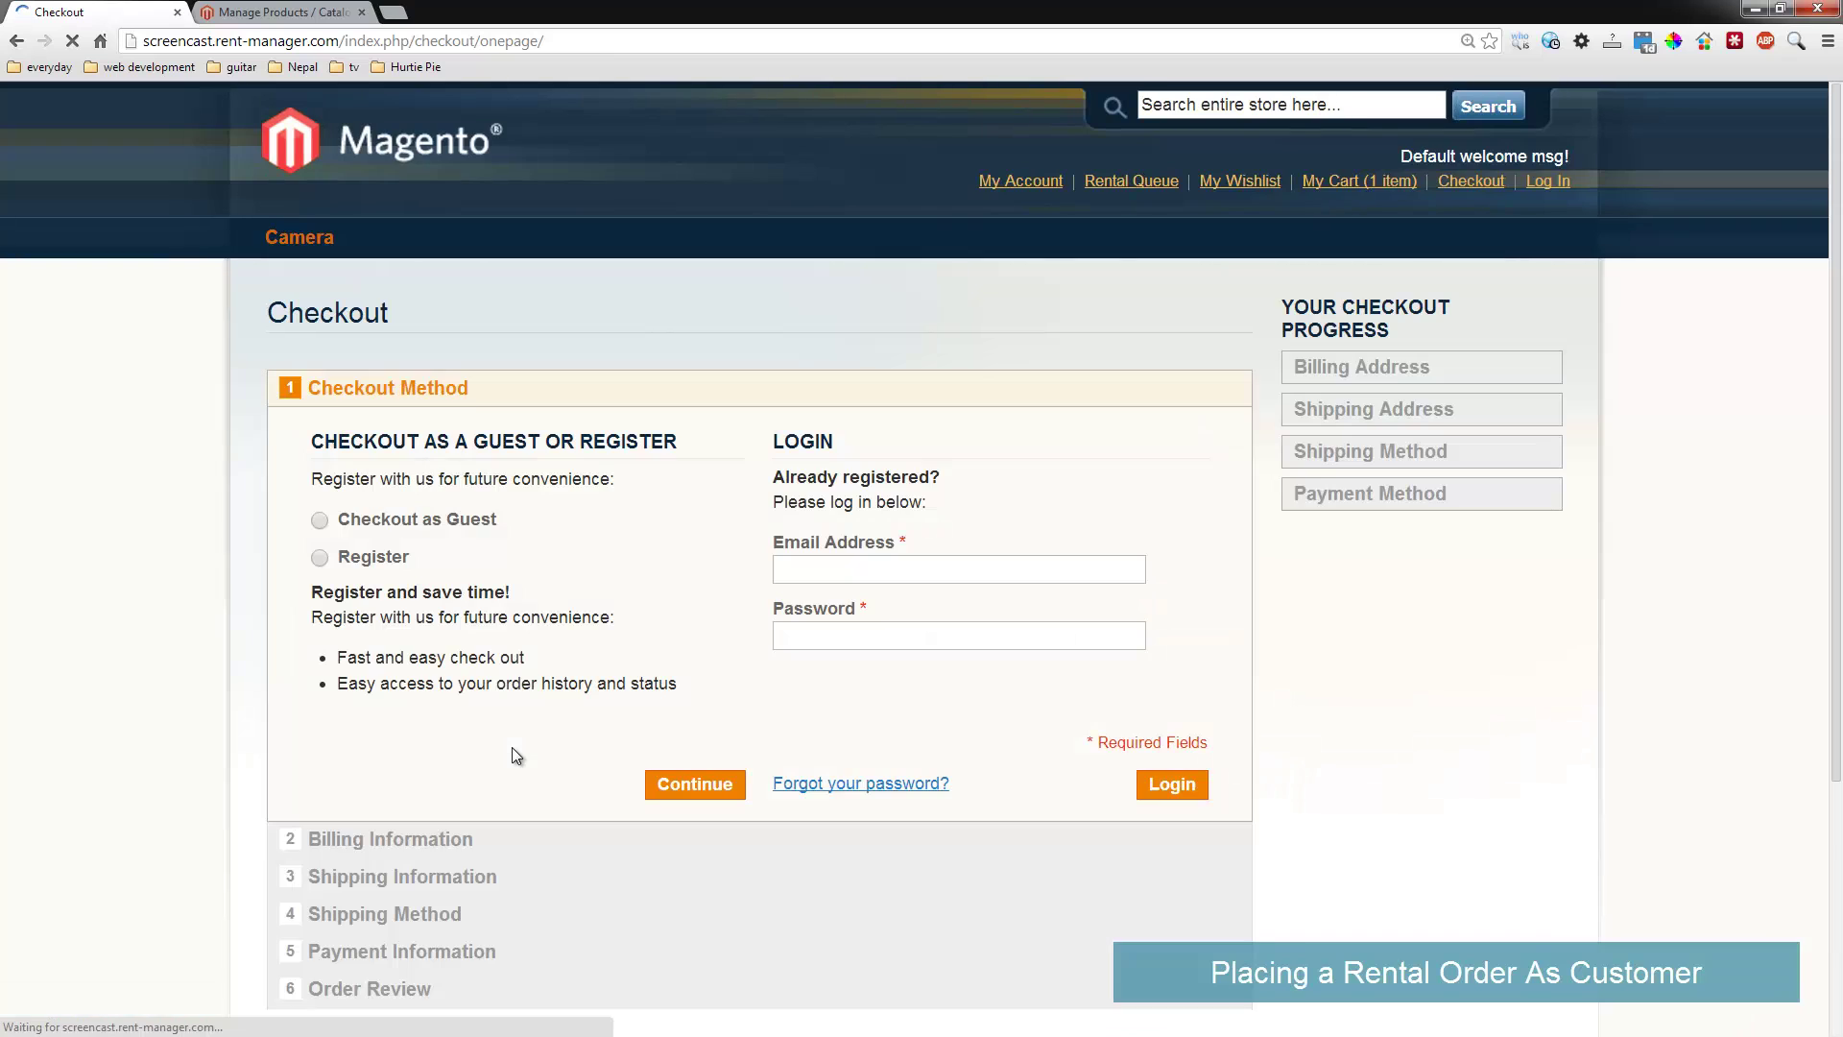
# Choose to register during checkout and fill in the billing information from the saved form-fill profile
pyautogui.click(389, 559)
pyautogui.click(689, 785)
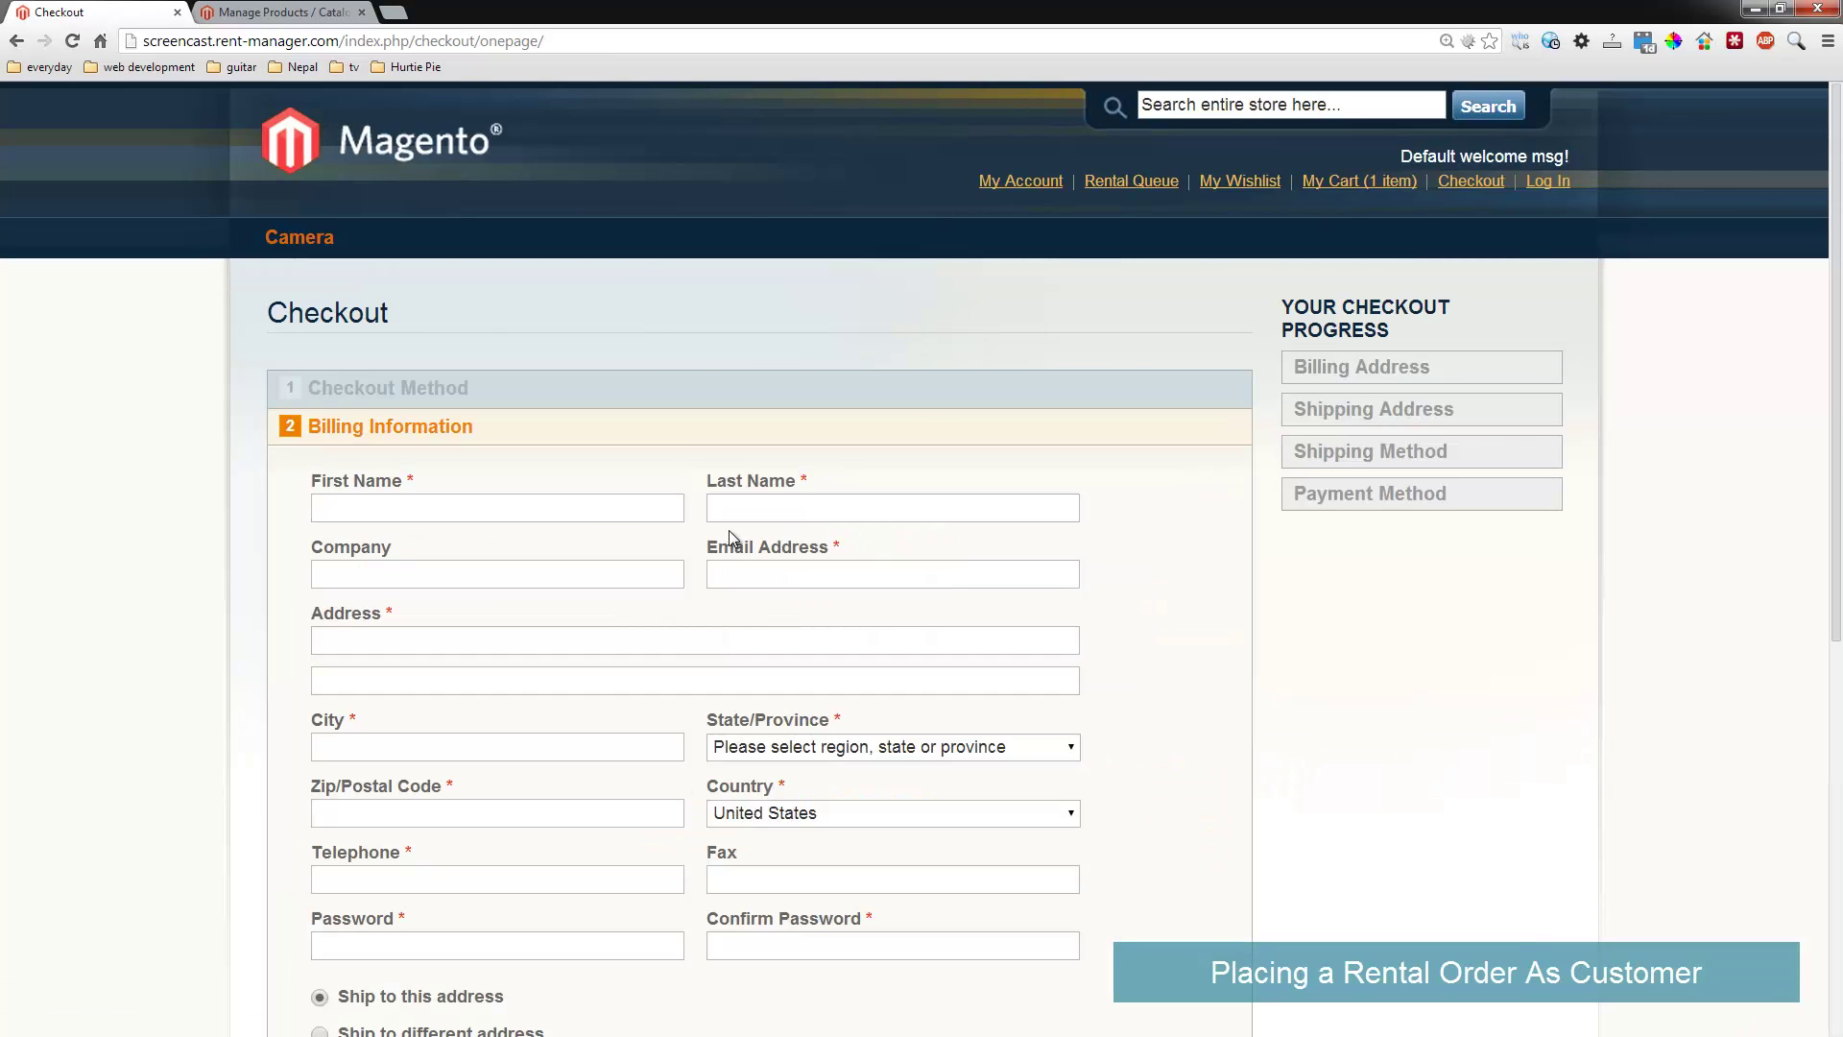
pyautogui.click(1734, 41)
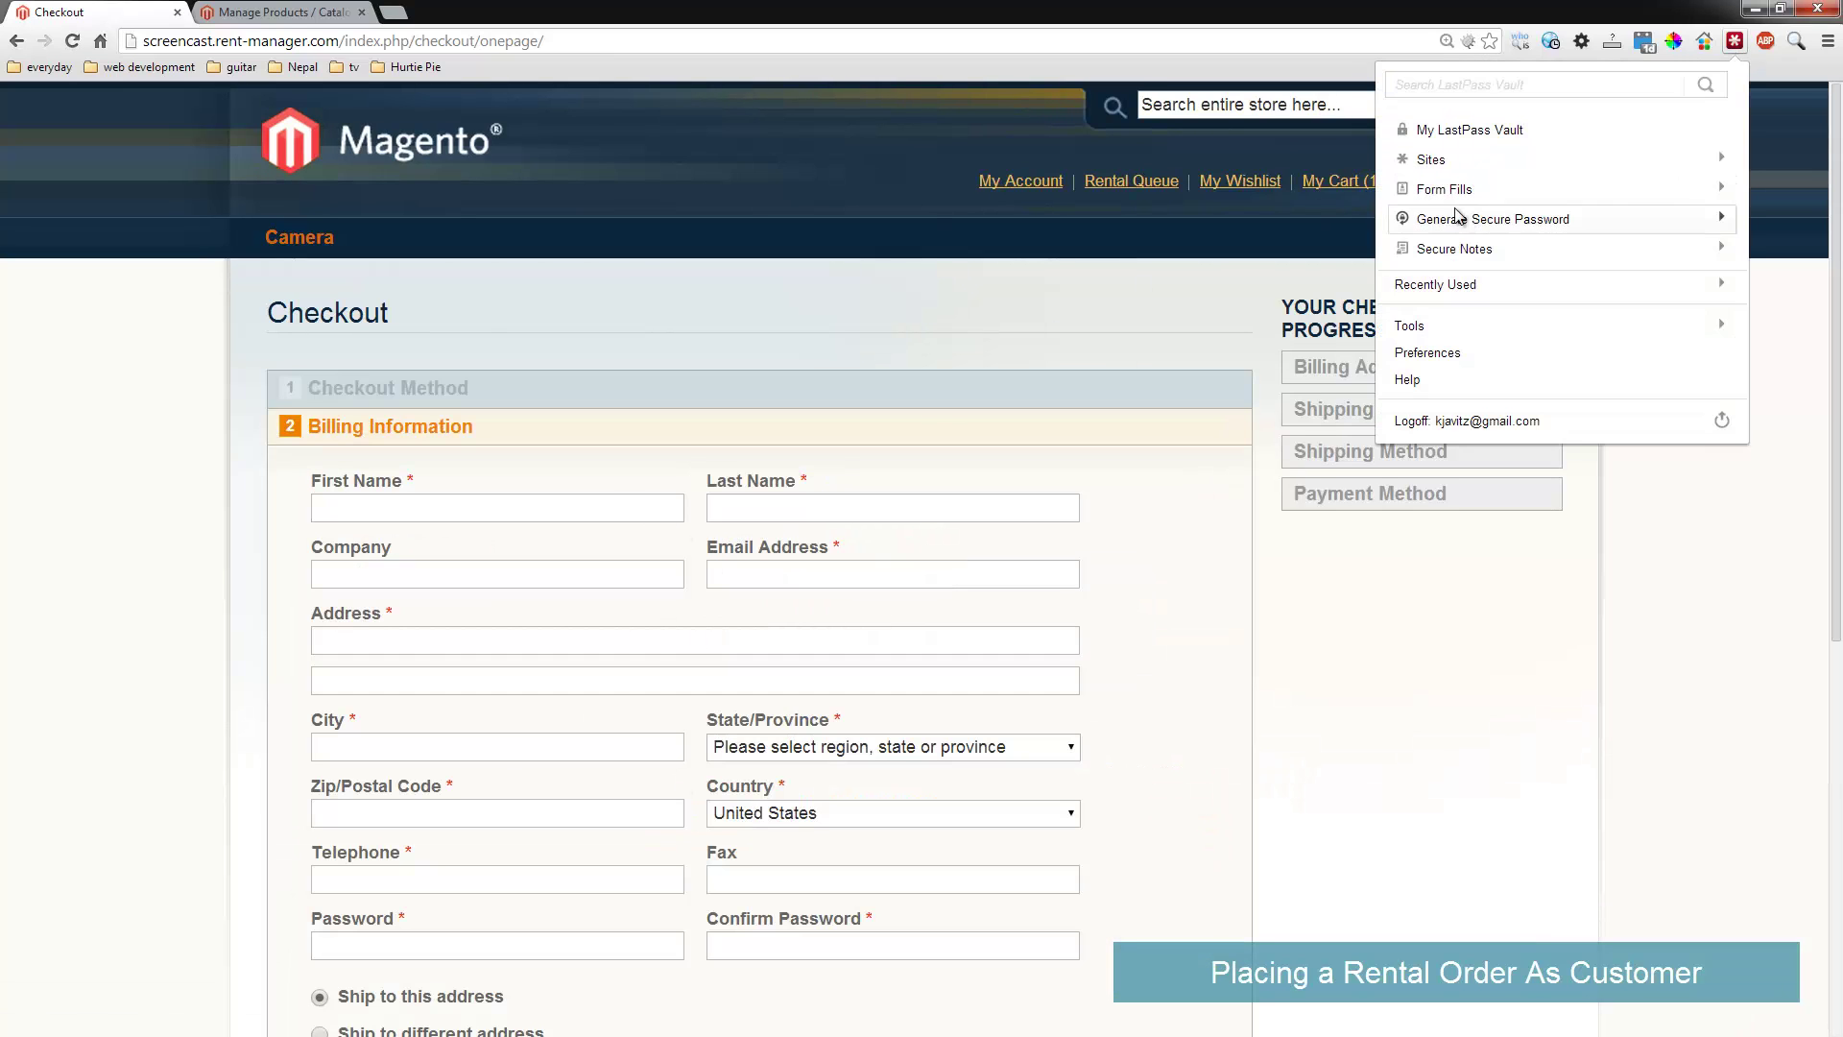
pyautogui.click(1471, 163)
pyautogui.click(1471, 118)
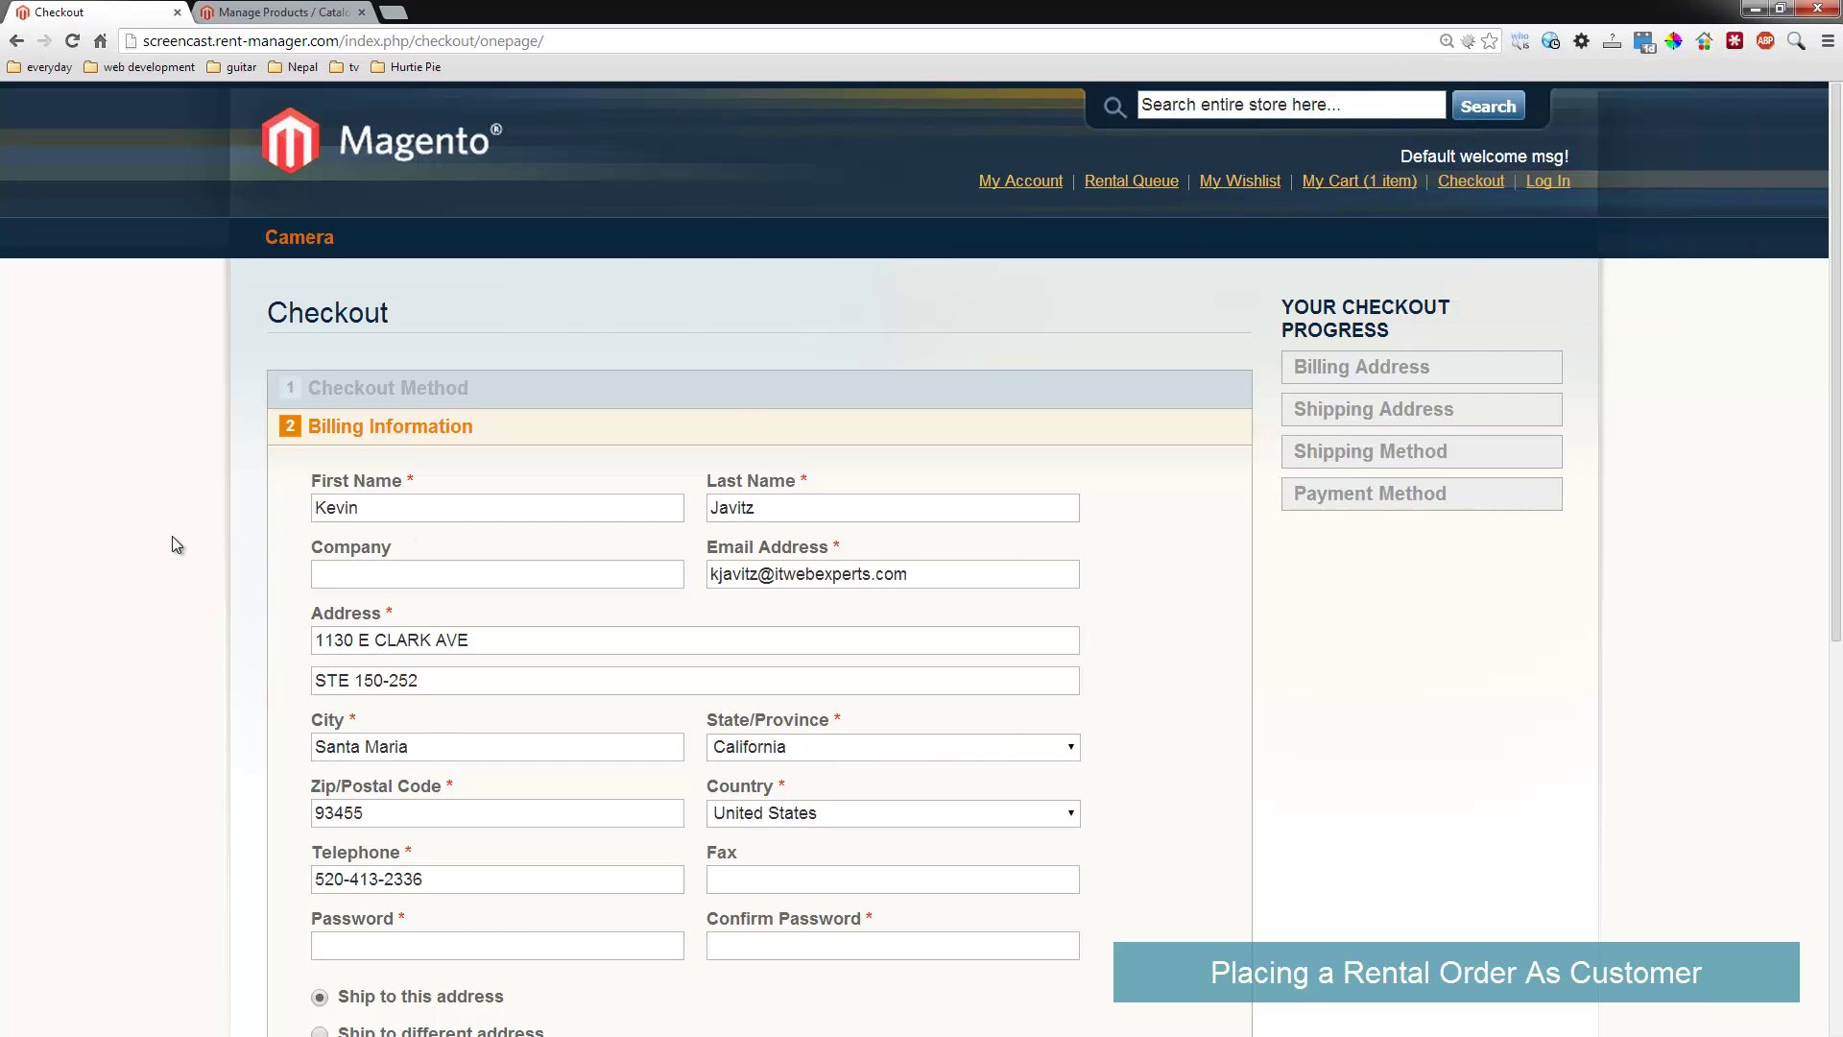
# Enter and confirm the account password, and submit the billing information with shipping to the same address
pyautogui.scroll(-3, 171, 538)
pyautogui.click(406, 656)
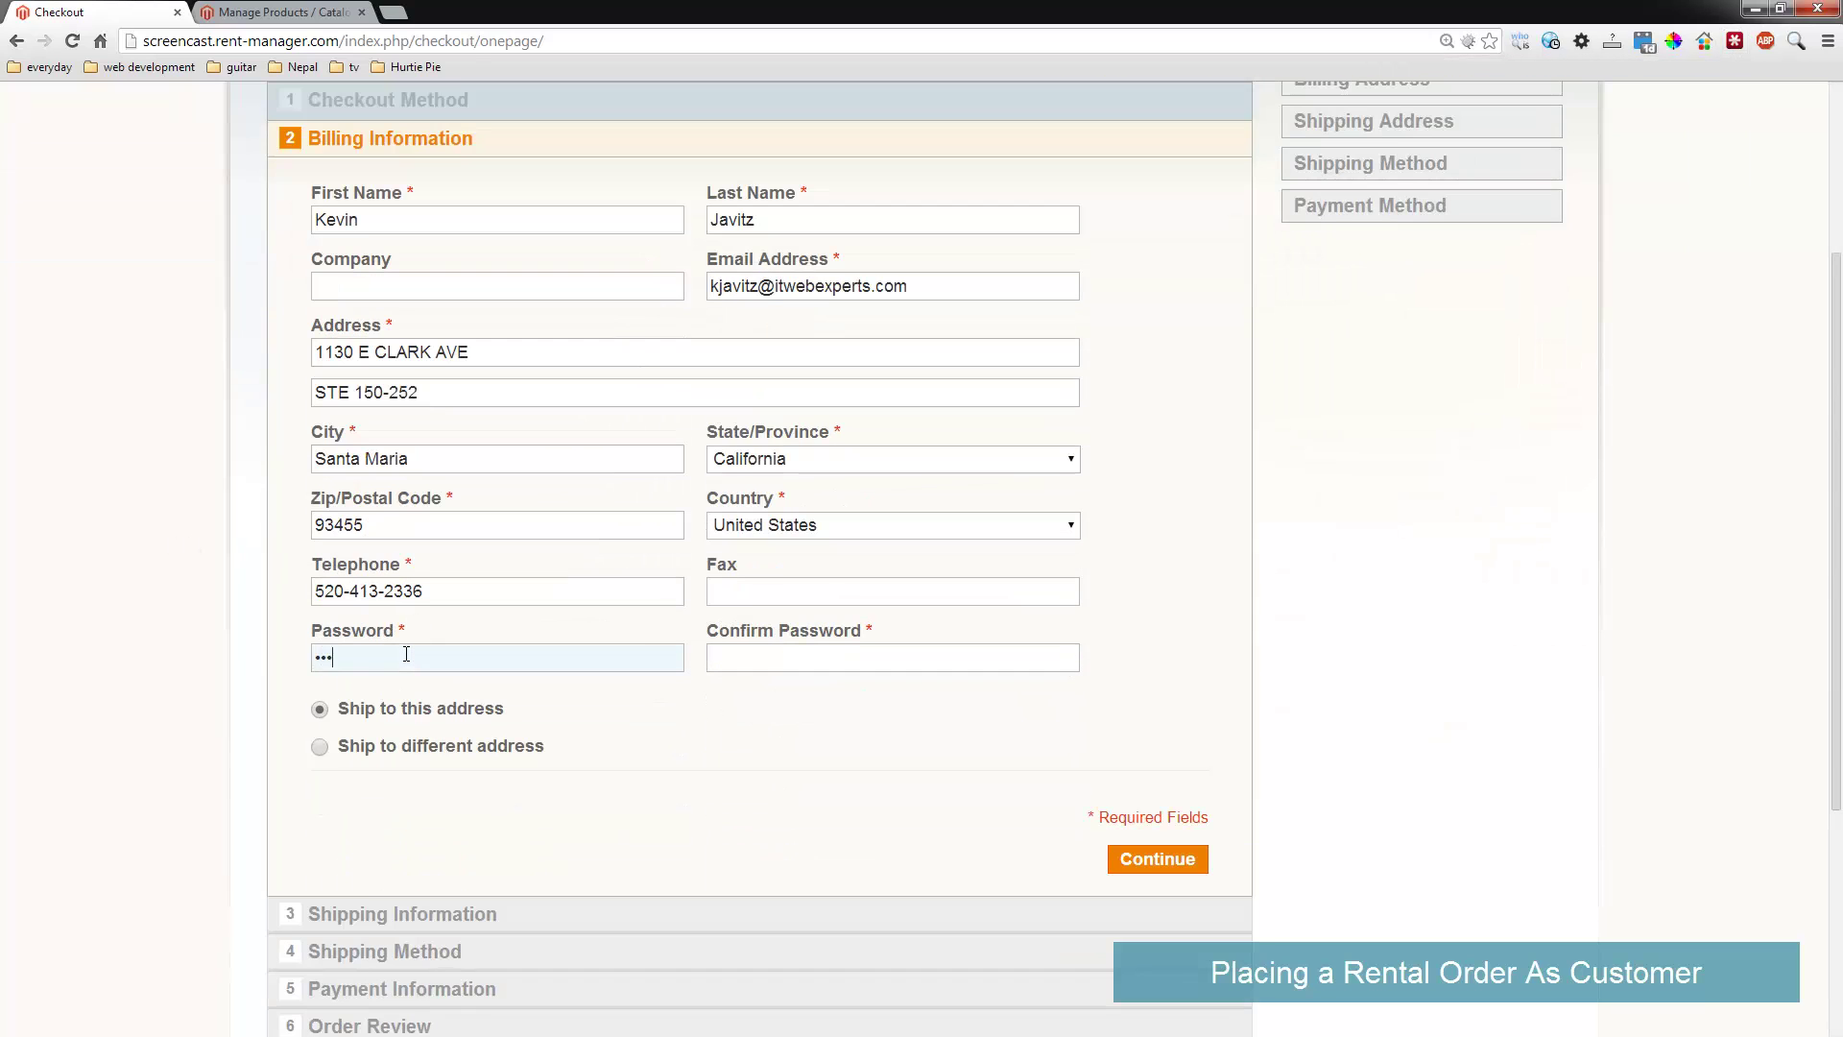
pyautogui.write('••••••')
pyautogui.press('Tab')
pyautogui.write('••••••')
pyautogui.click(1157, 858)
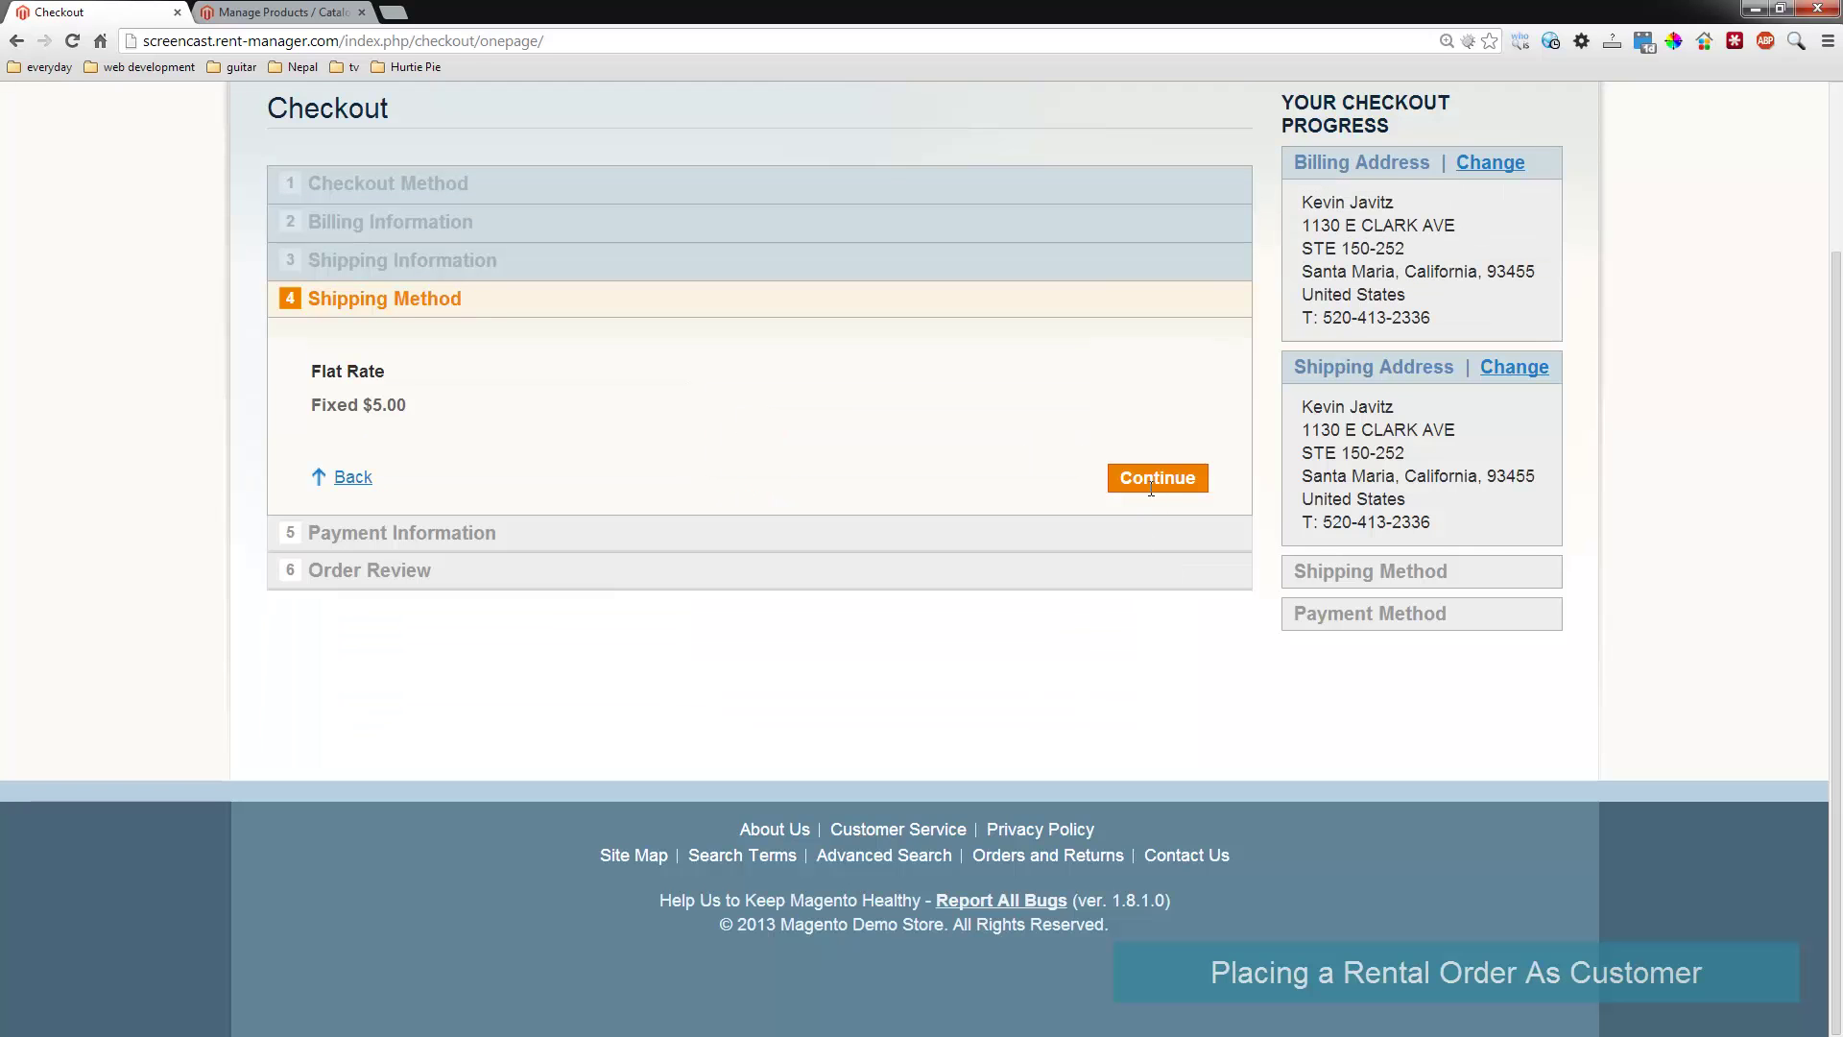
# Place the order with Flat Rate shipping and Check / Money order payment, and open its order details
pyautogui.click(1152, 483)
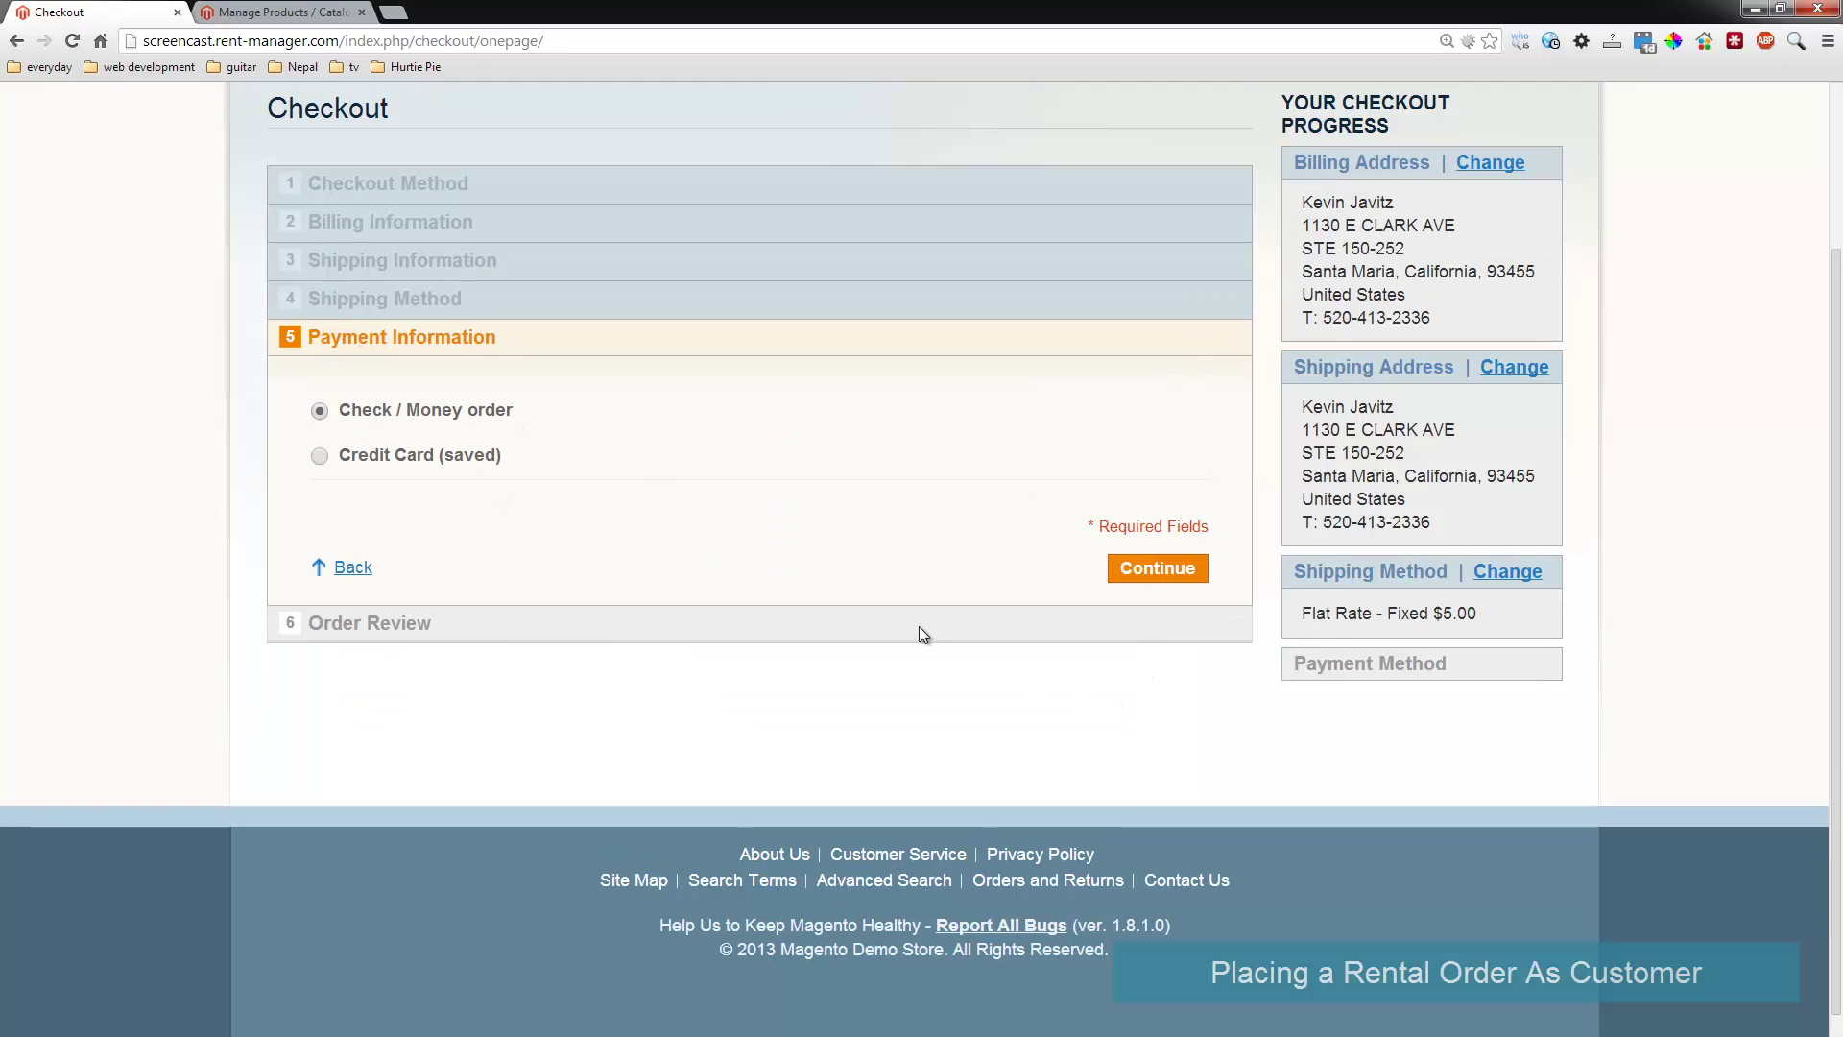
pyautogui.press('Return')
pyautogui.click(1073, 770)
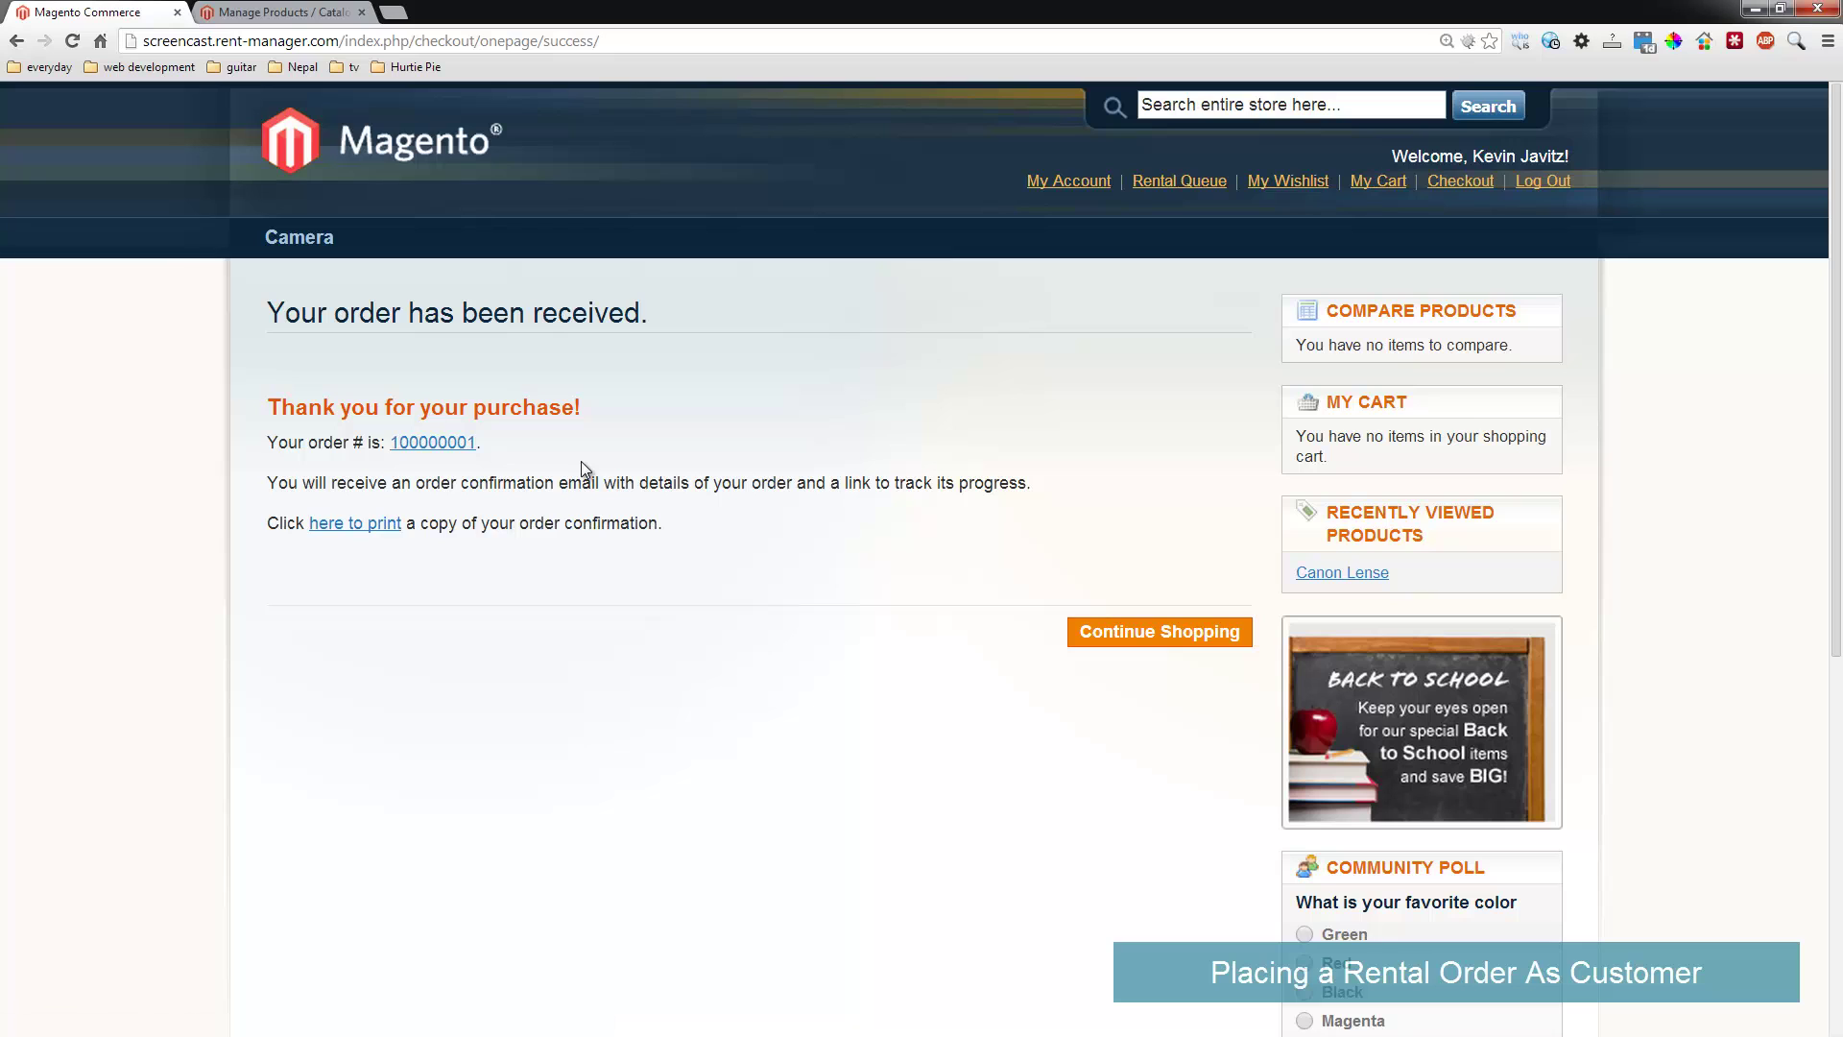
pyautogui.click(437, 443)
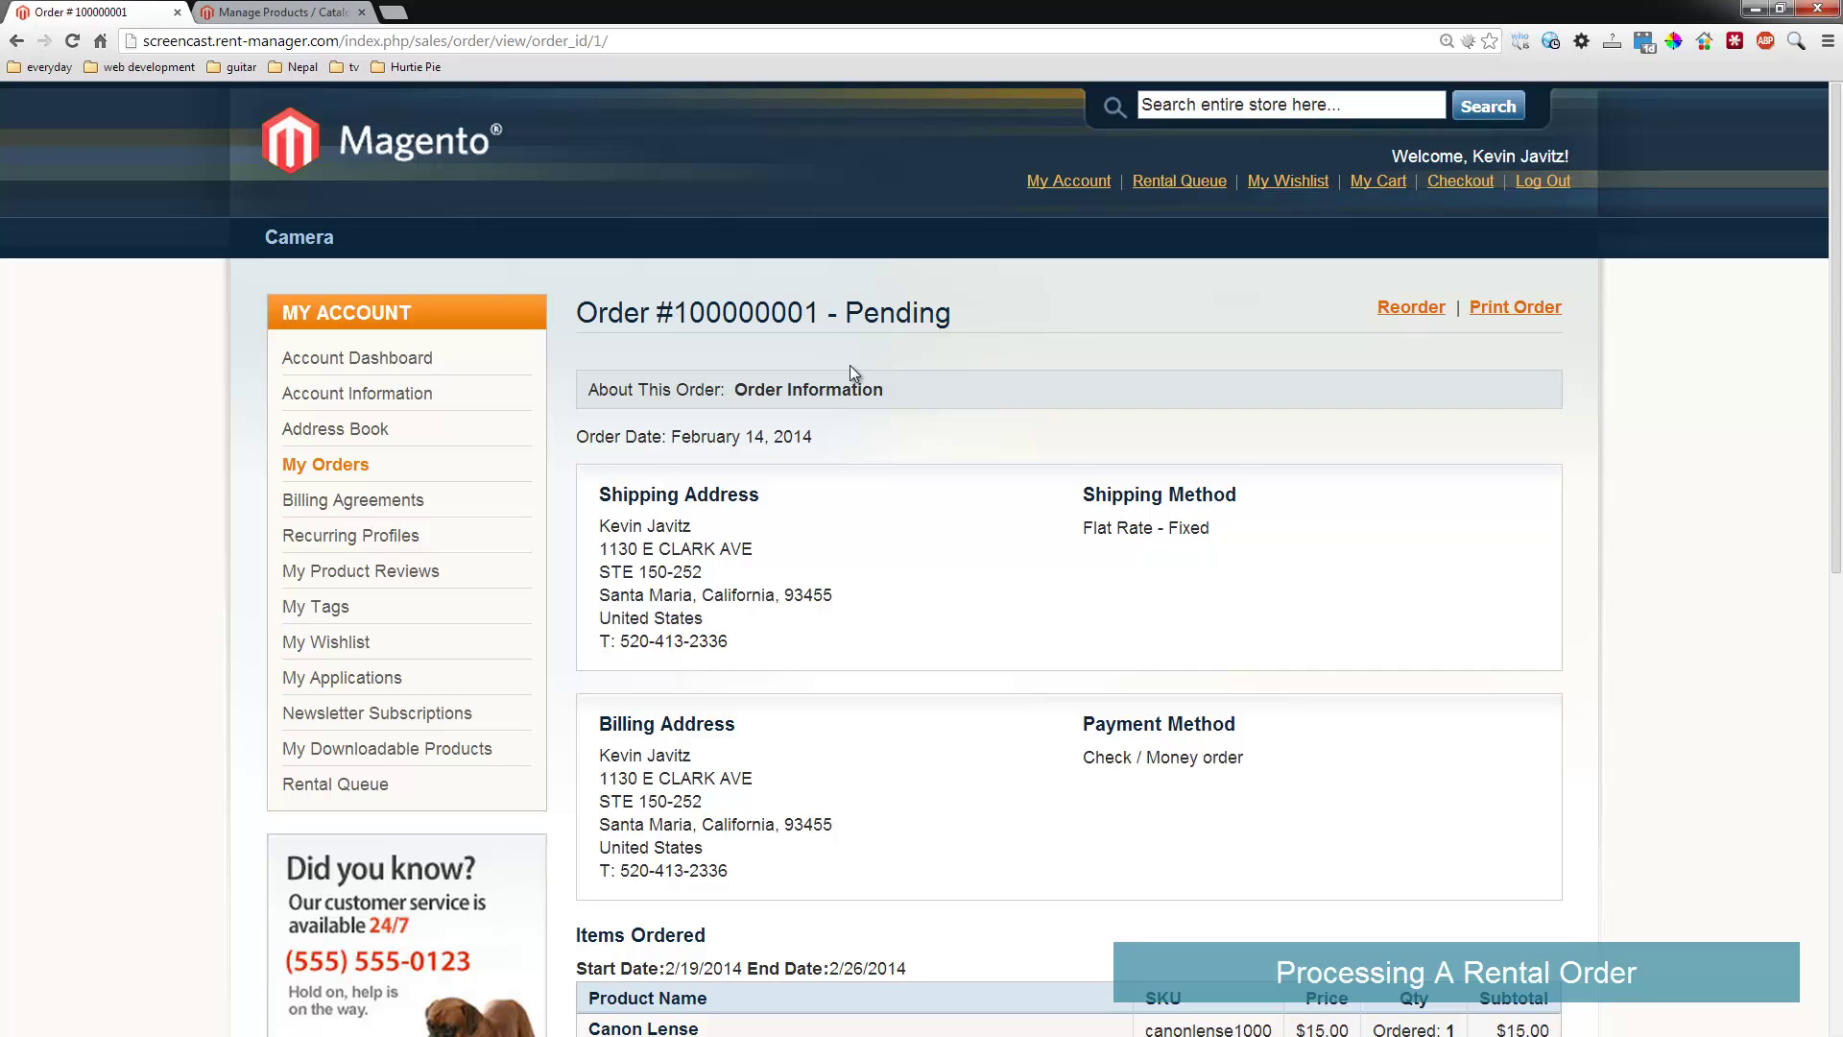
# Open the sales orders list in the Magento admin and examine the start date filter and the actions available for the selected rental order
pyautogui.click(245, 12)
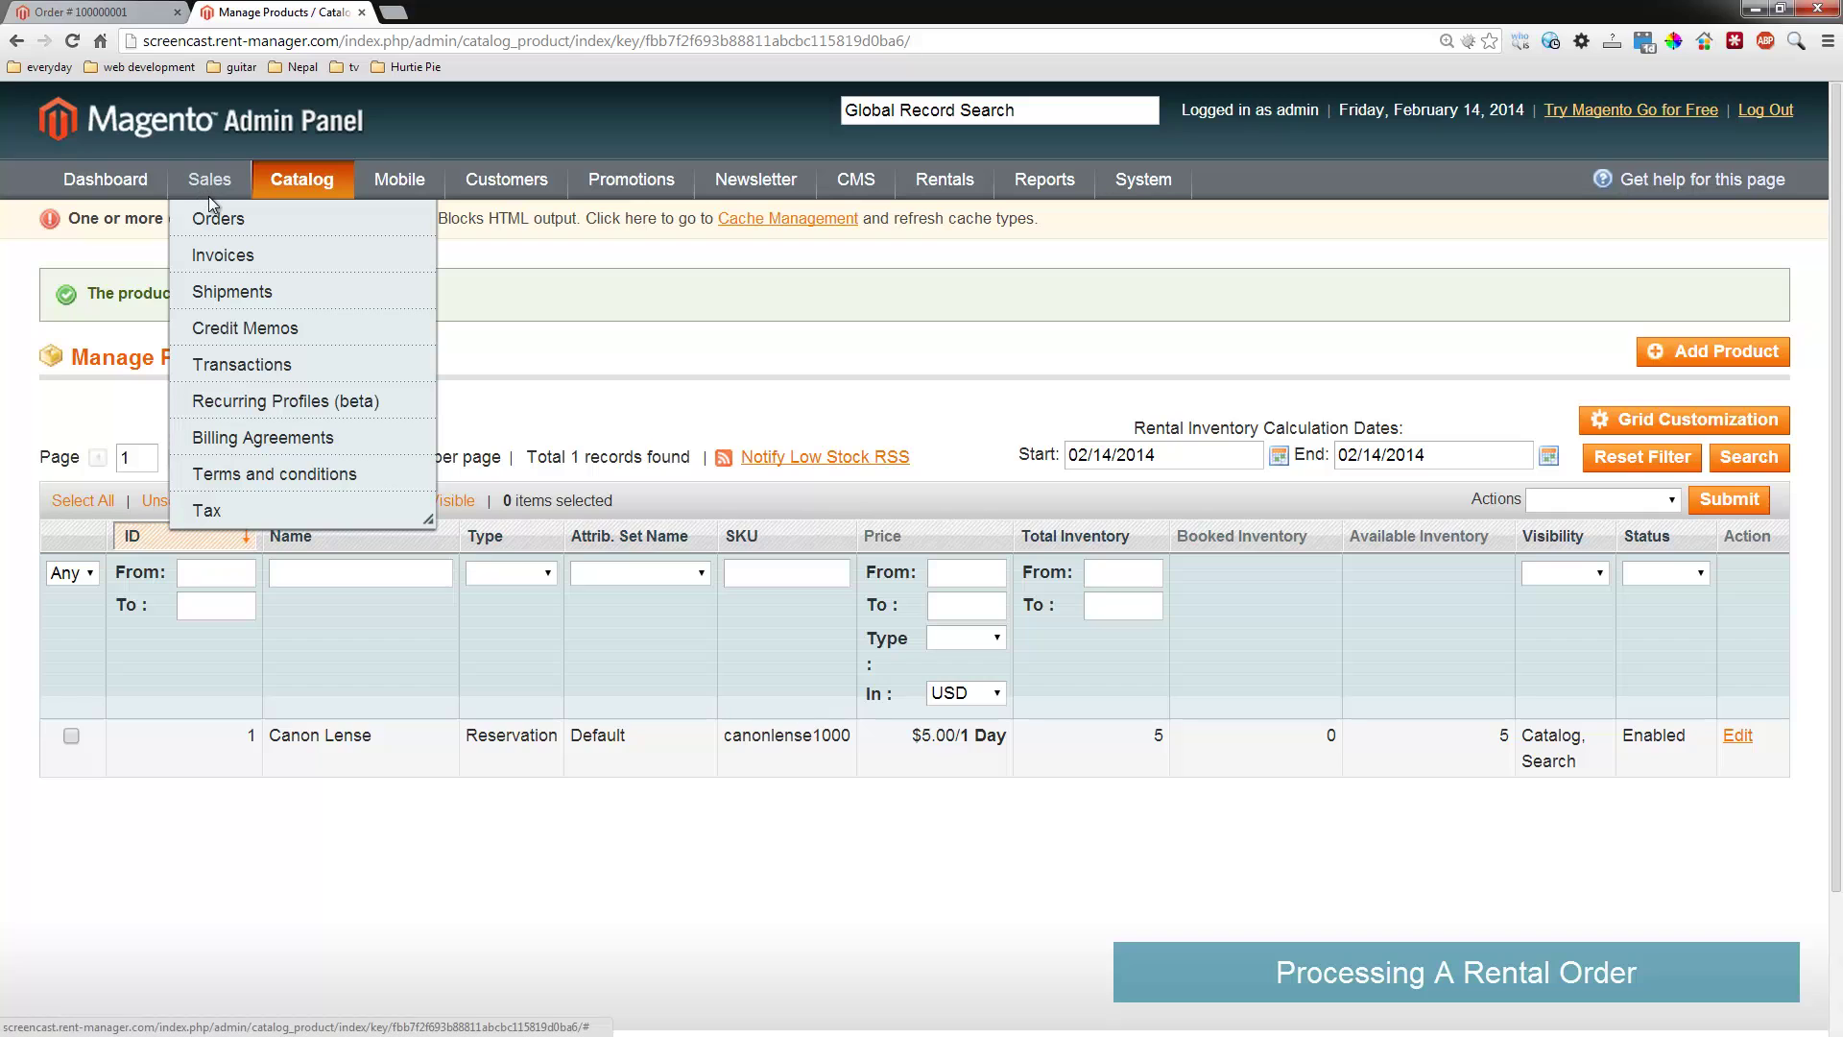
pyautogui.click(209, 219)
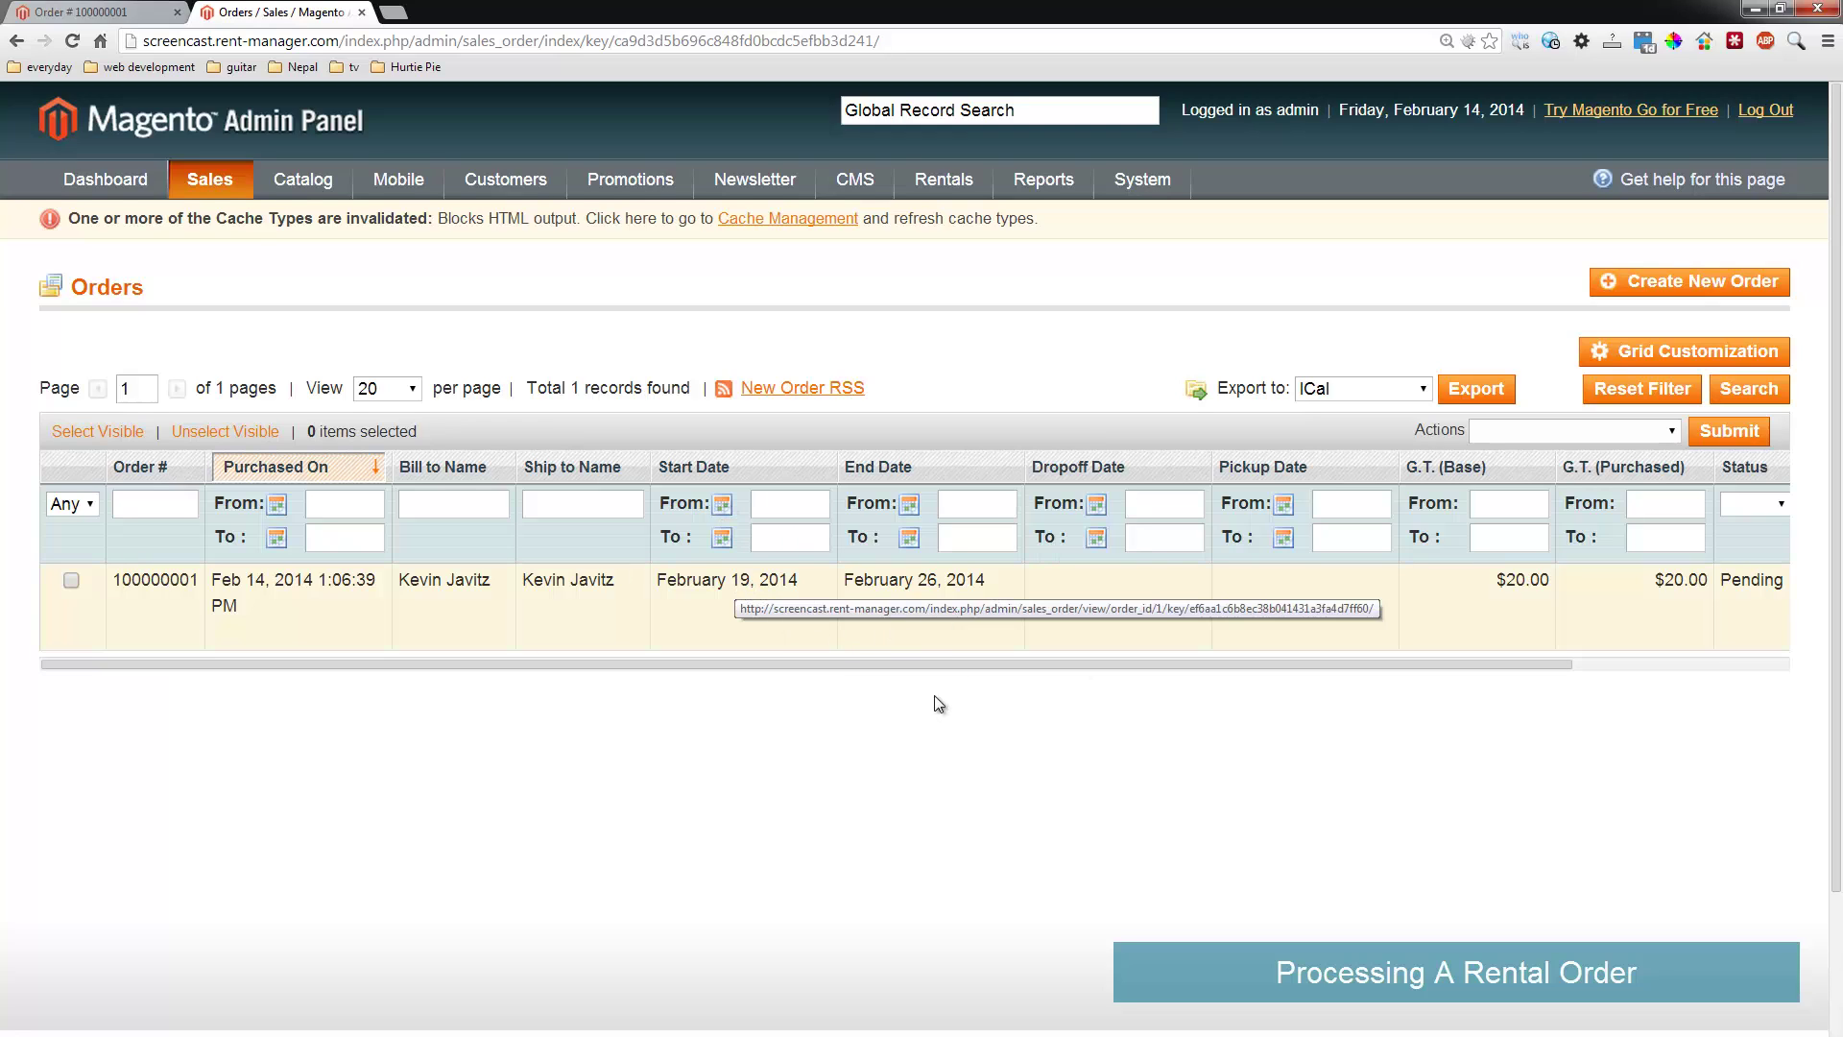
pyautogui.click(723, 503)
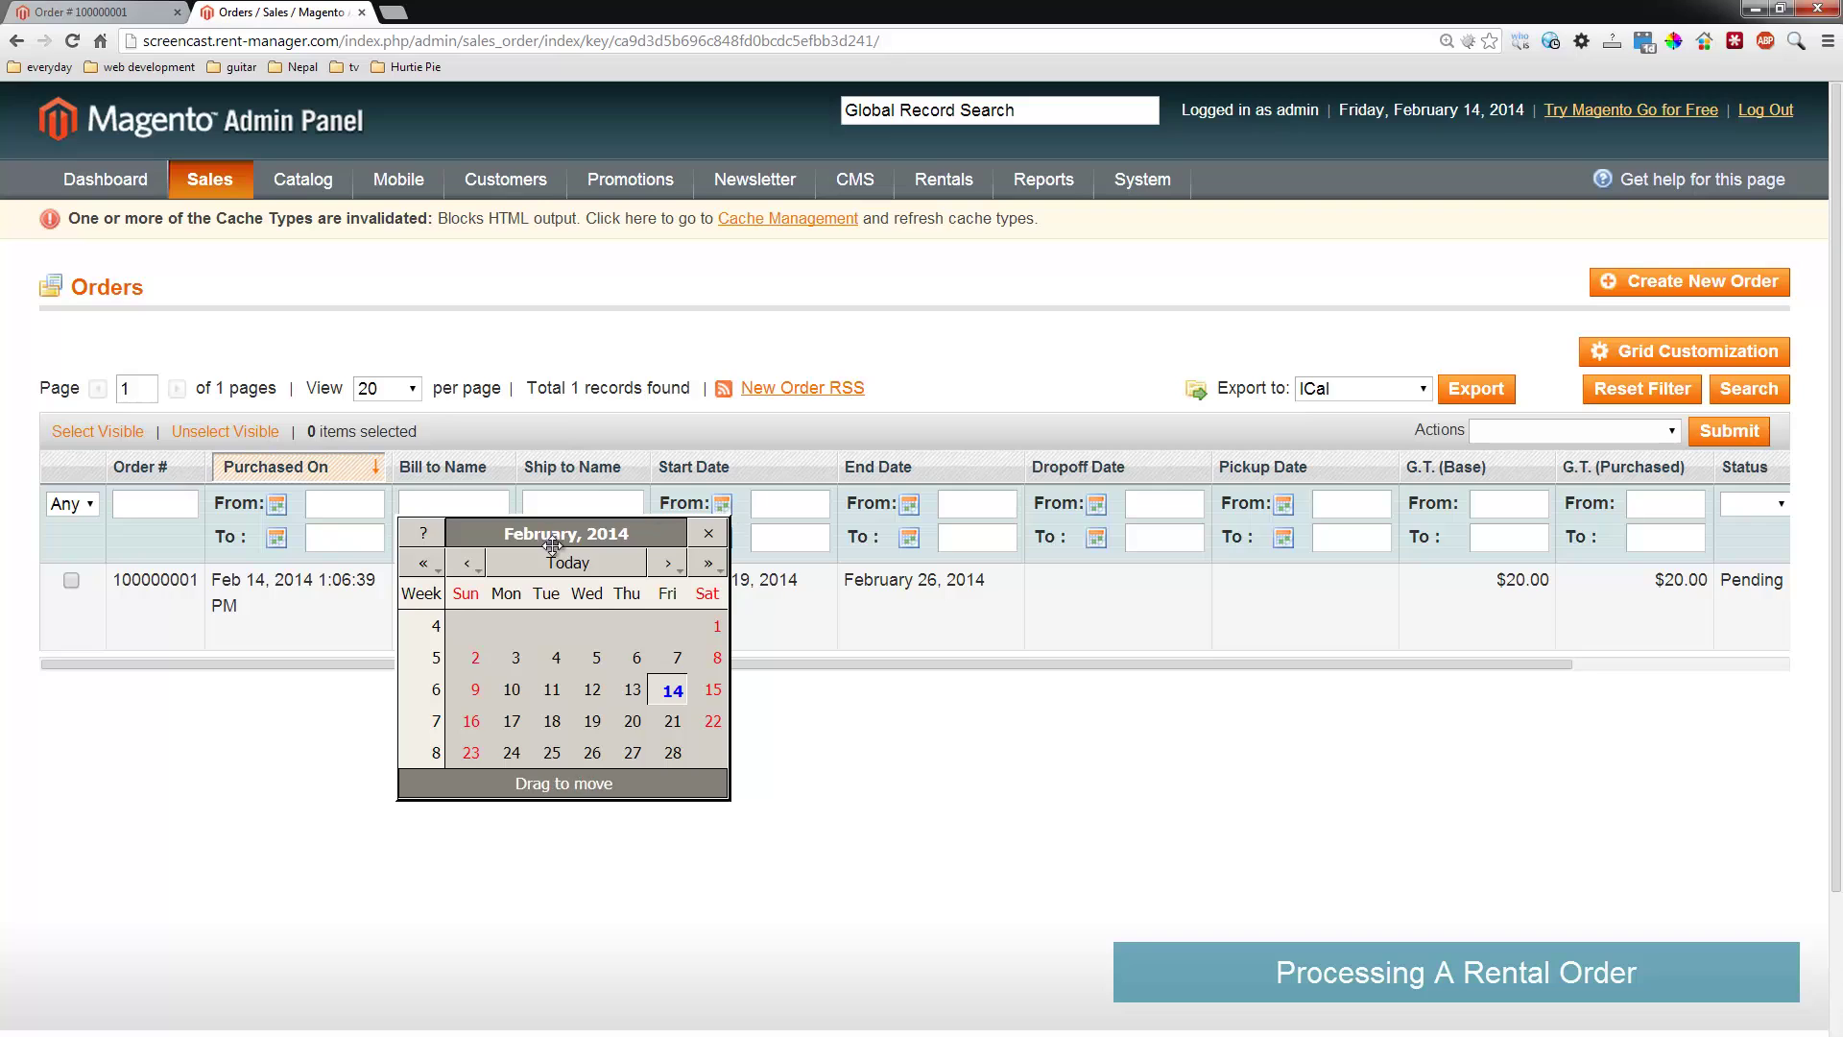
pyautogui.click(1433, 831)
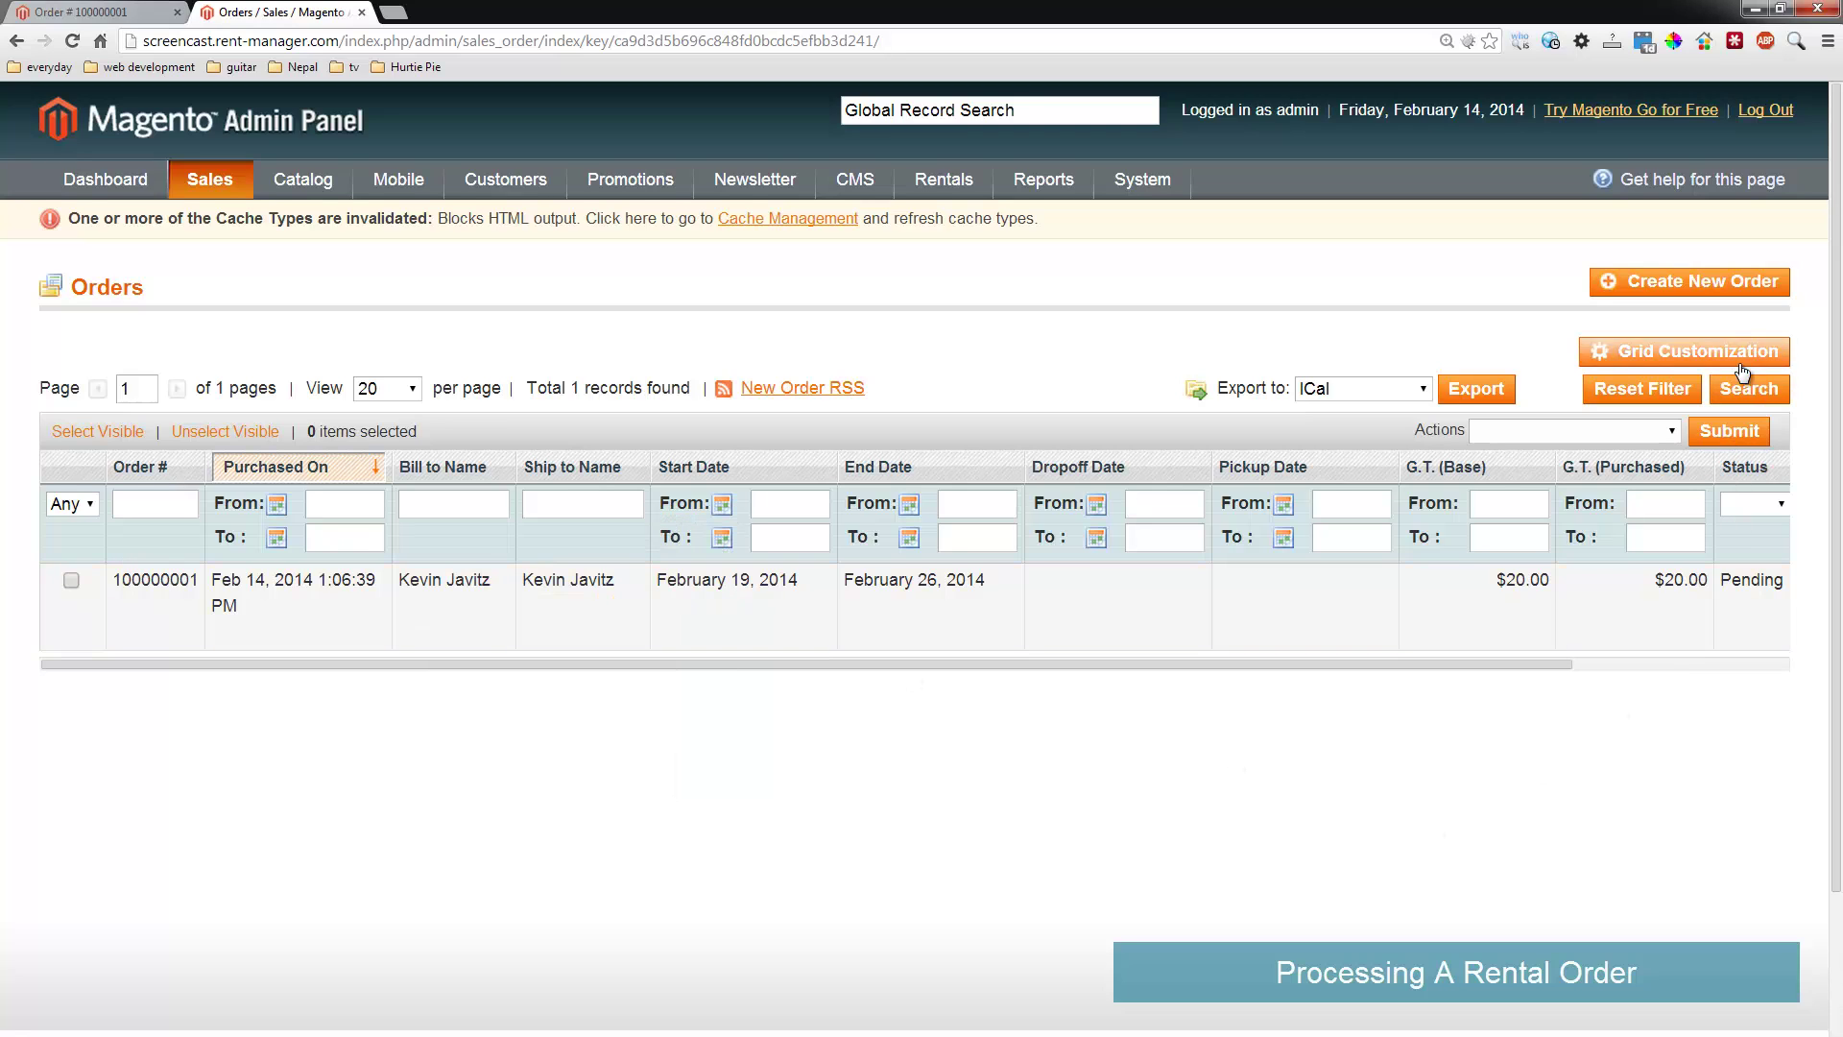
pyautogui.click(72, 580)
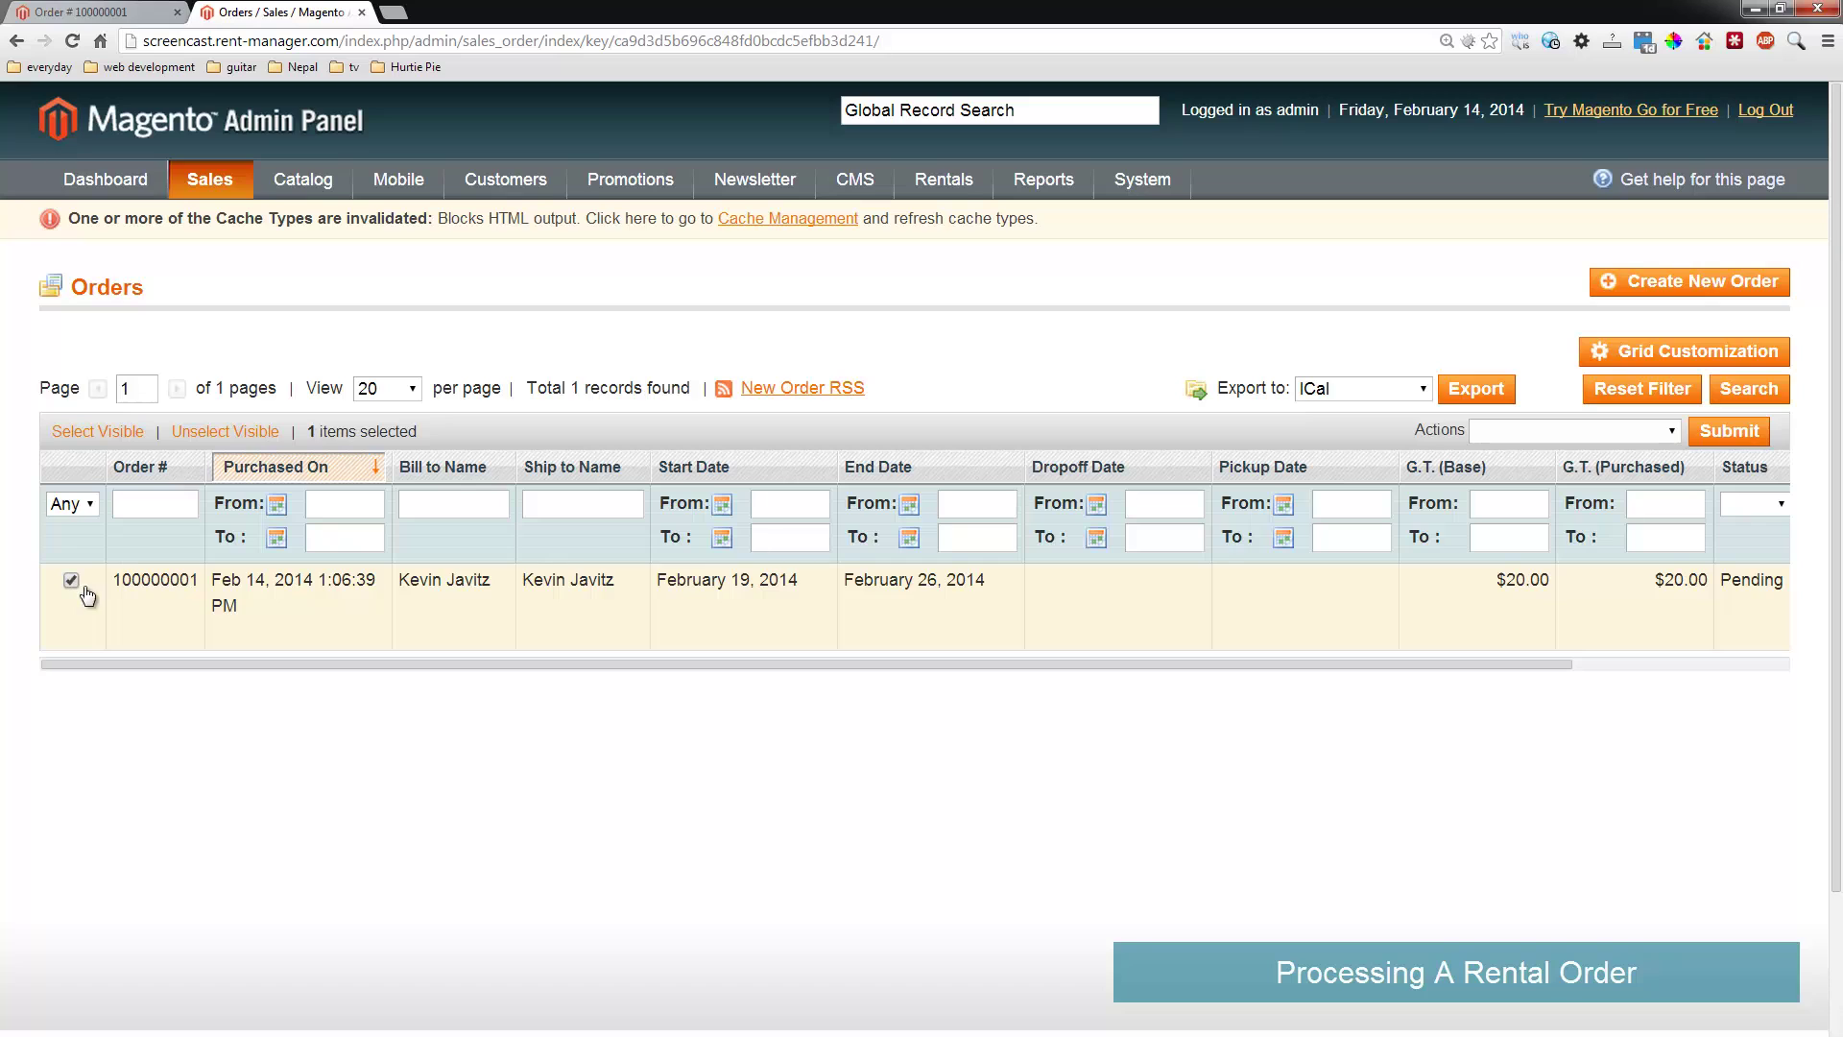
pyautogui.click(1542, 434)
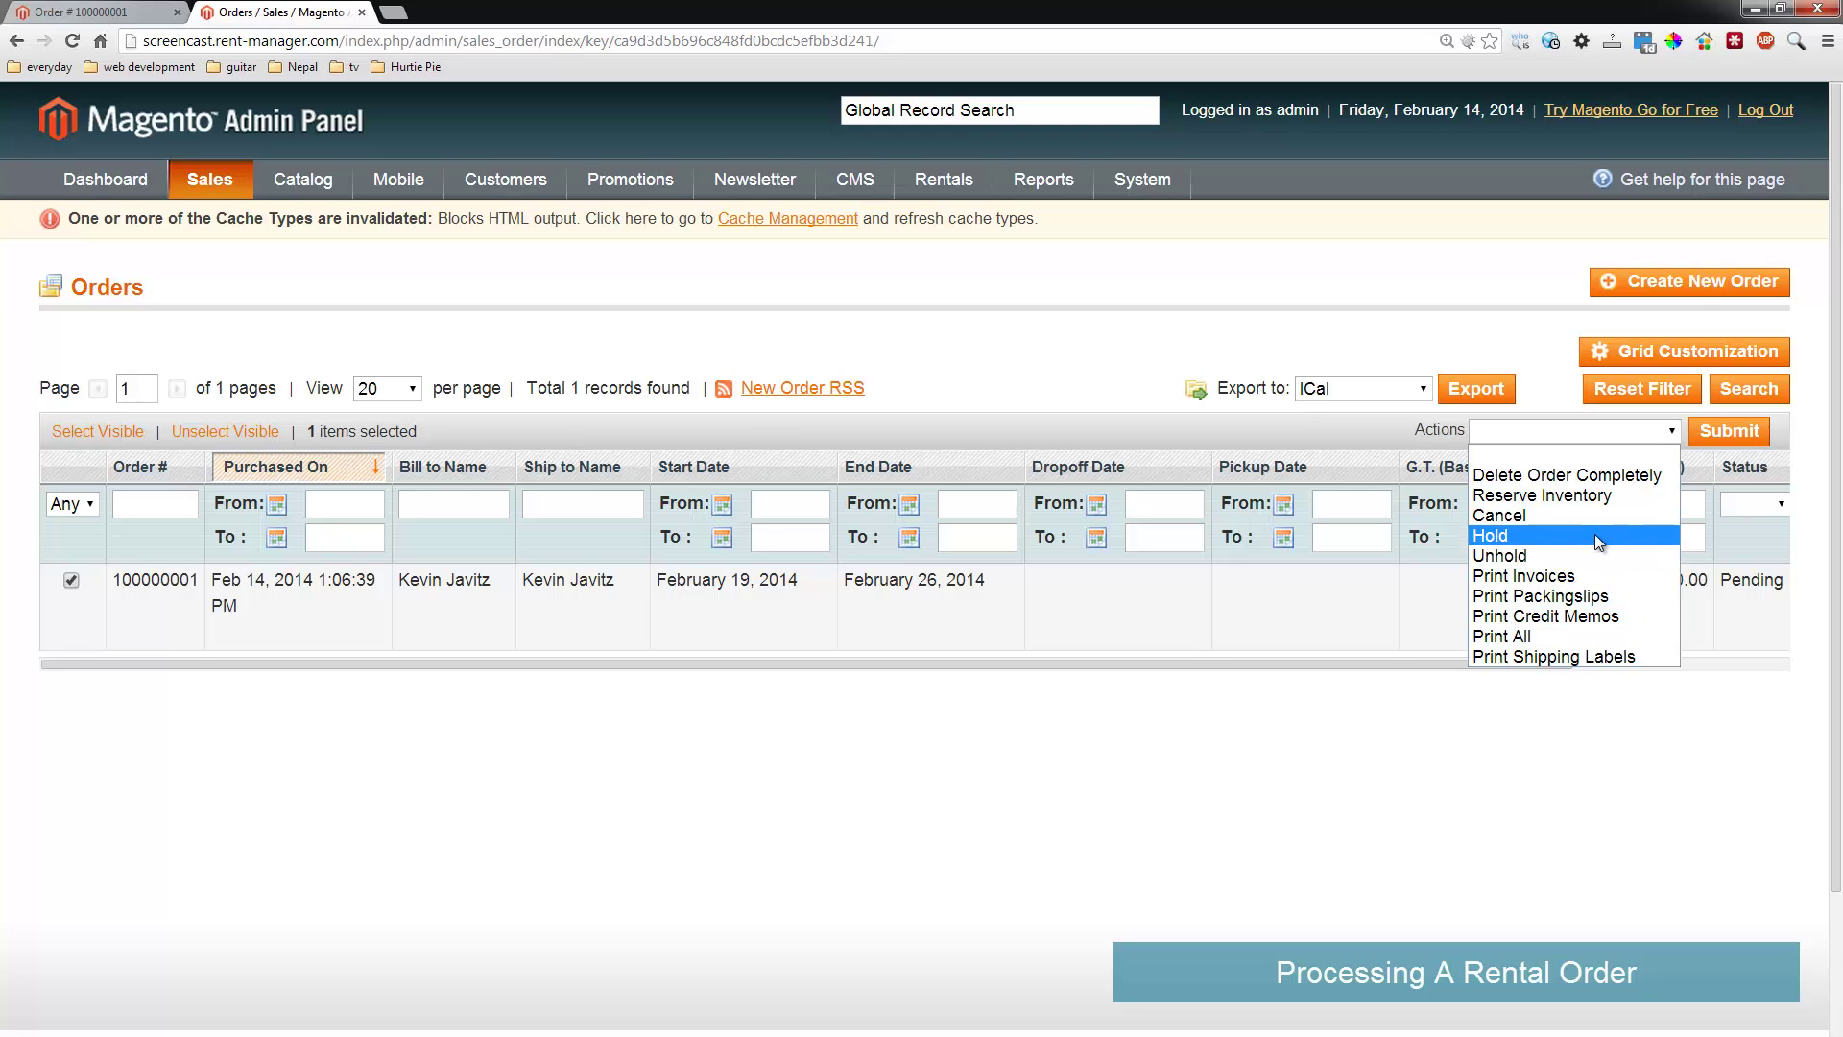
pyautogui.click(1073, 780)
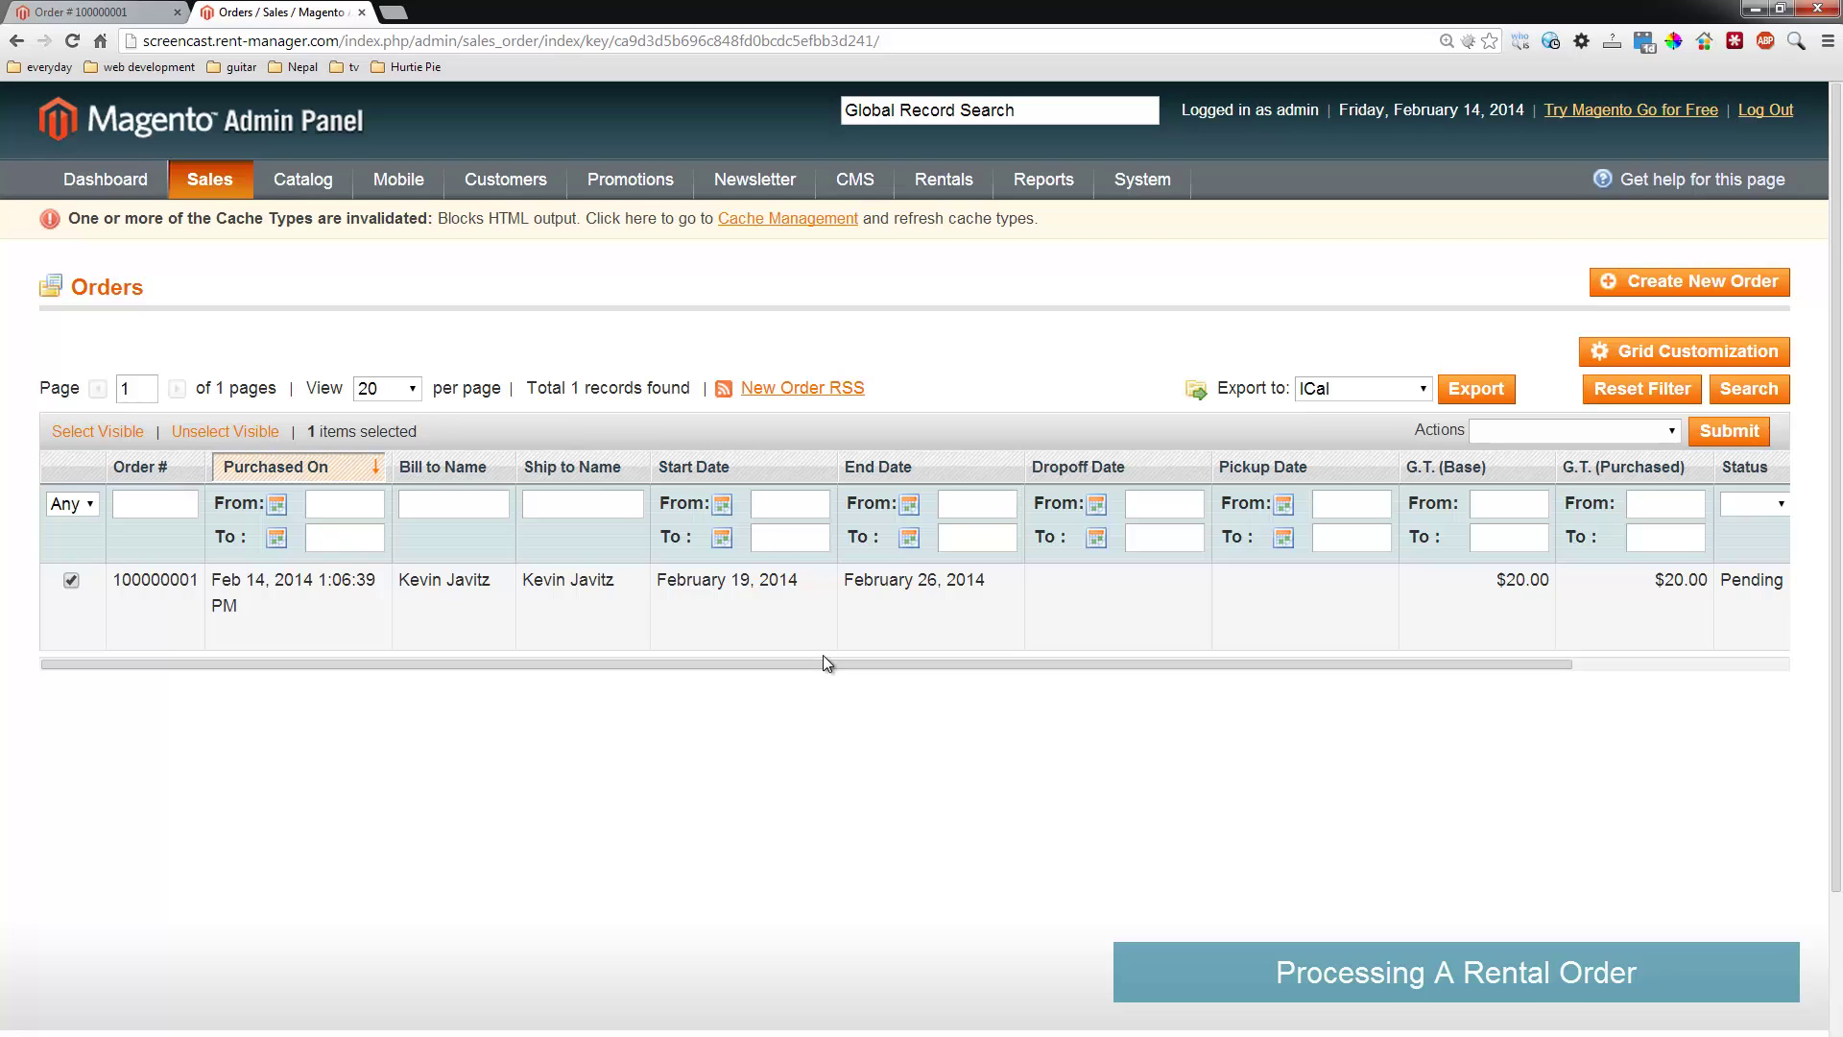
# Ship the order's Canon Lense with quantity 1 and serial number 629897008ca1, emailing a copy of the shipment
pyautogui.moveTo(823, 663); pyautogui.dragTo(1202, 697)
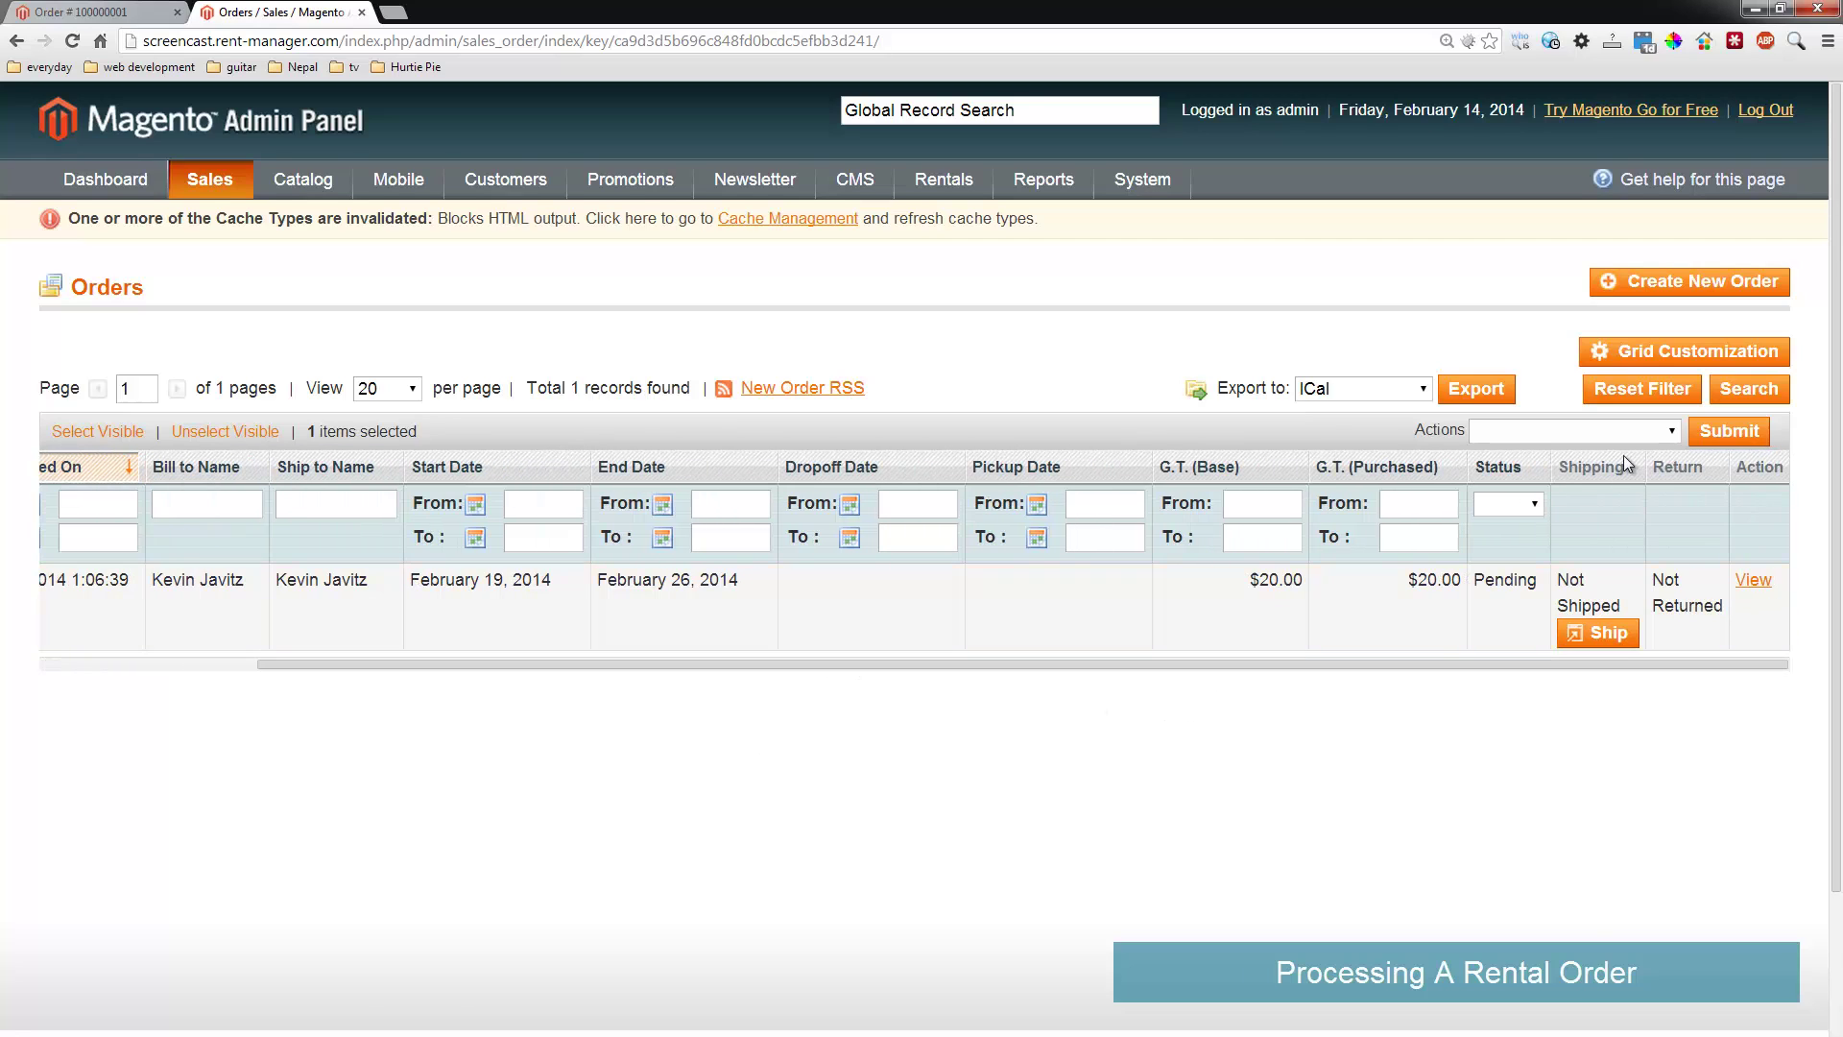
pyautogui.click(1601, 635)
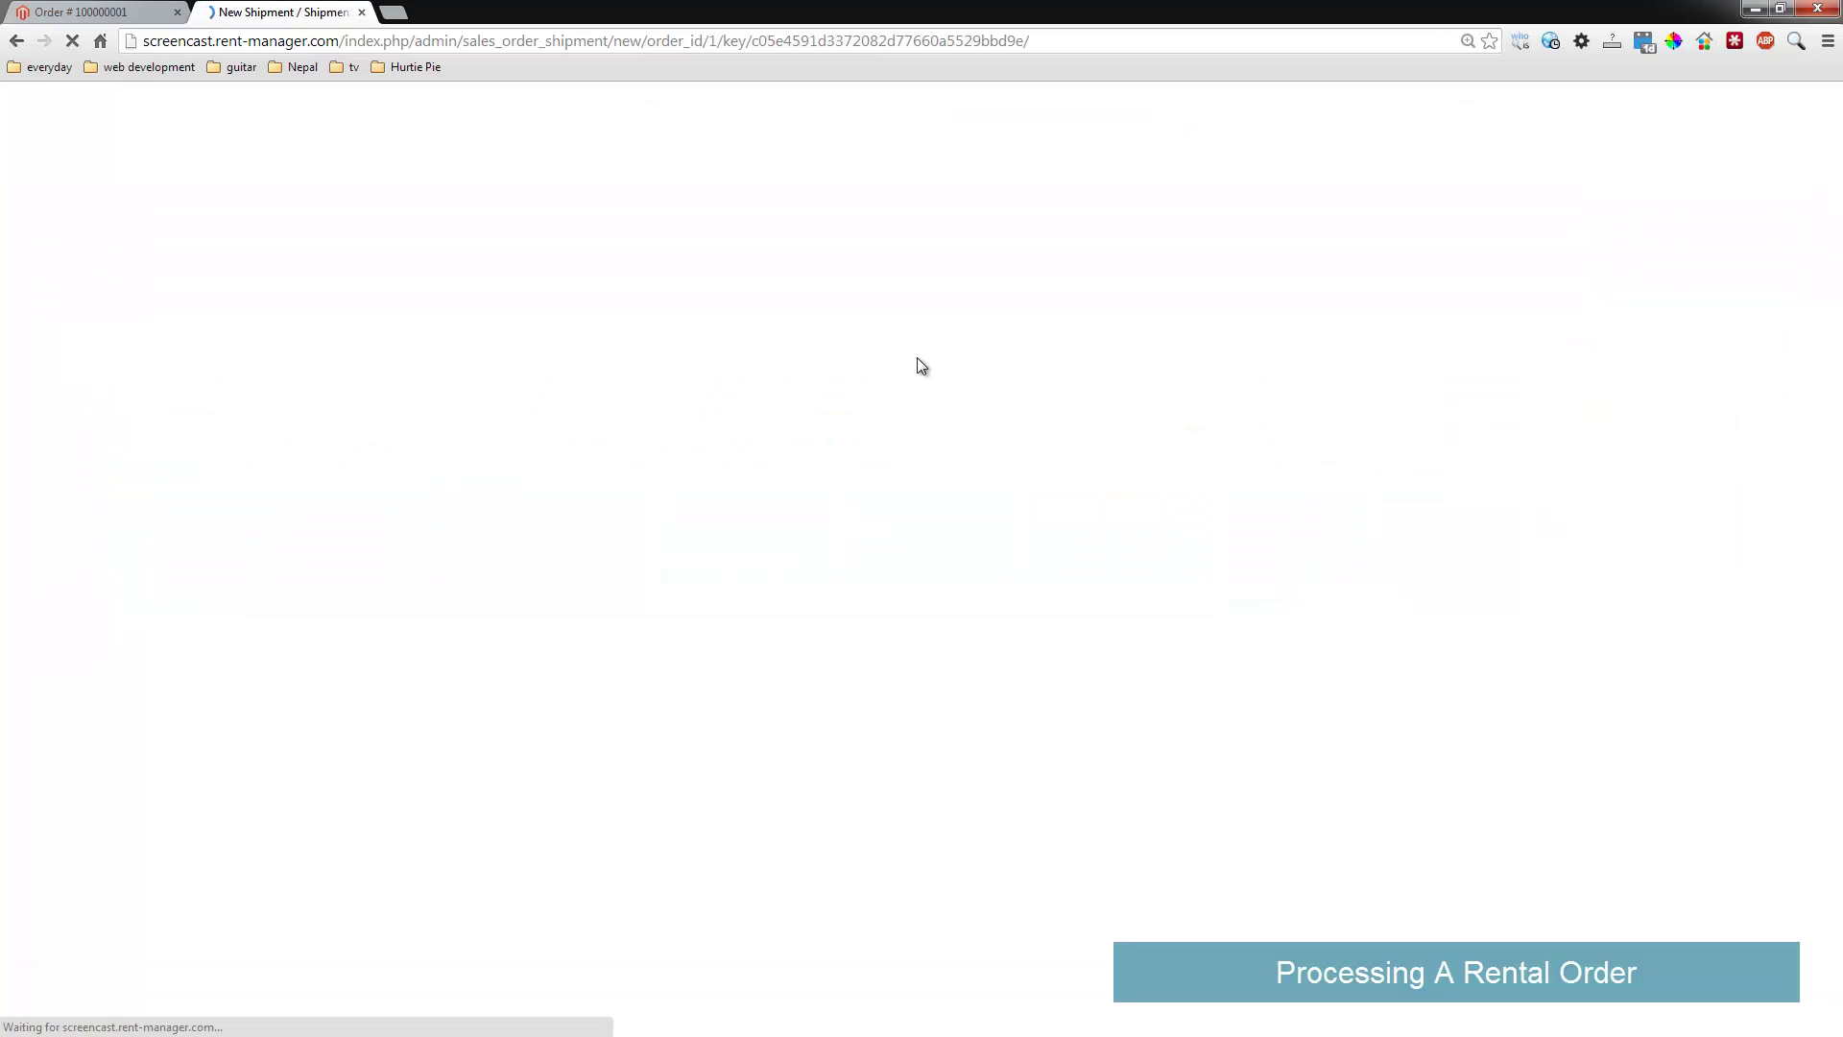
pyautogui.scroll(-8, 918, 365)
pyautogui.scroll(3, 917, 359)
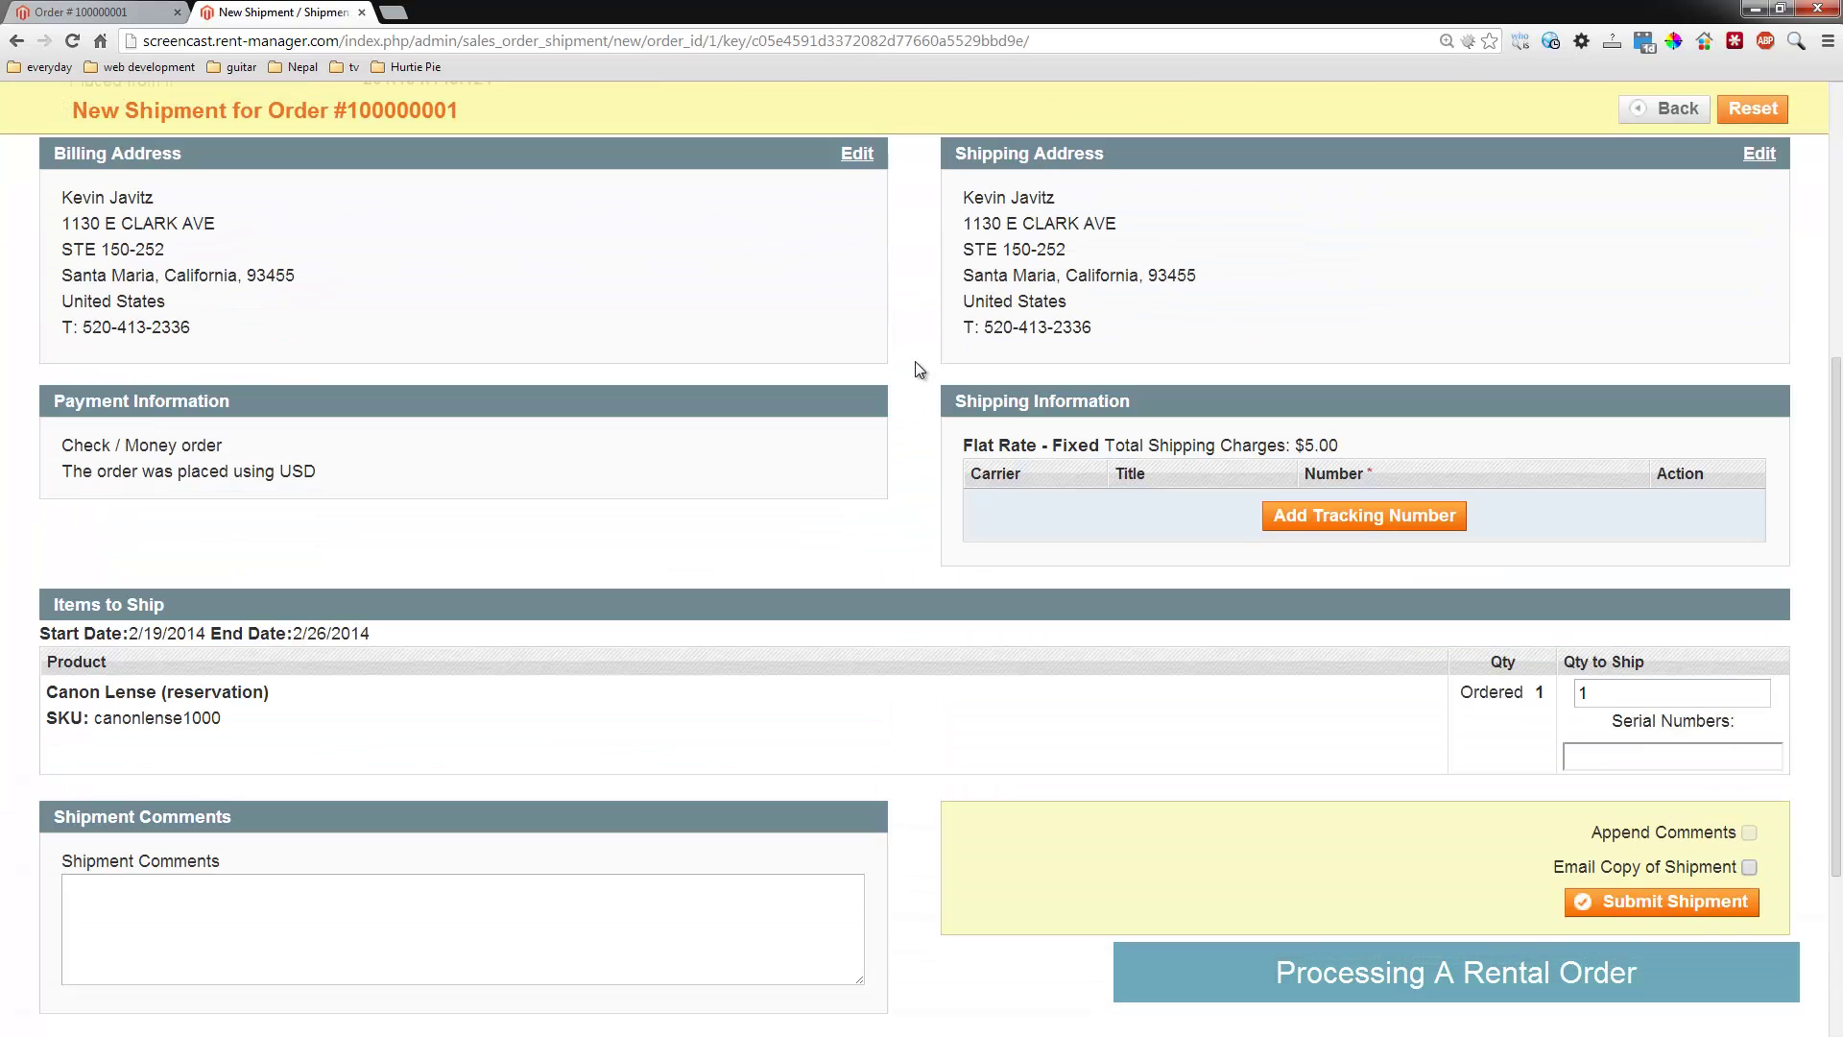
pyautogui.click(1610, 756)
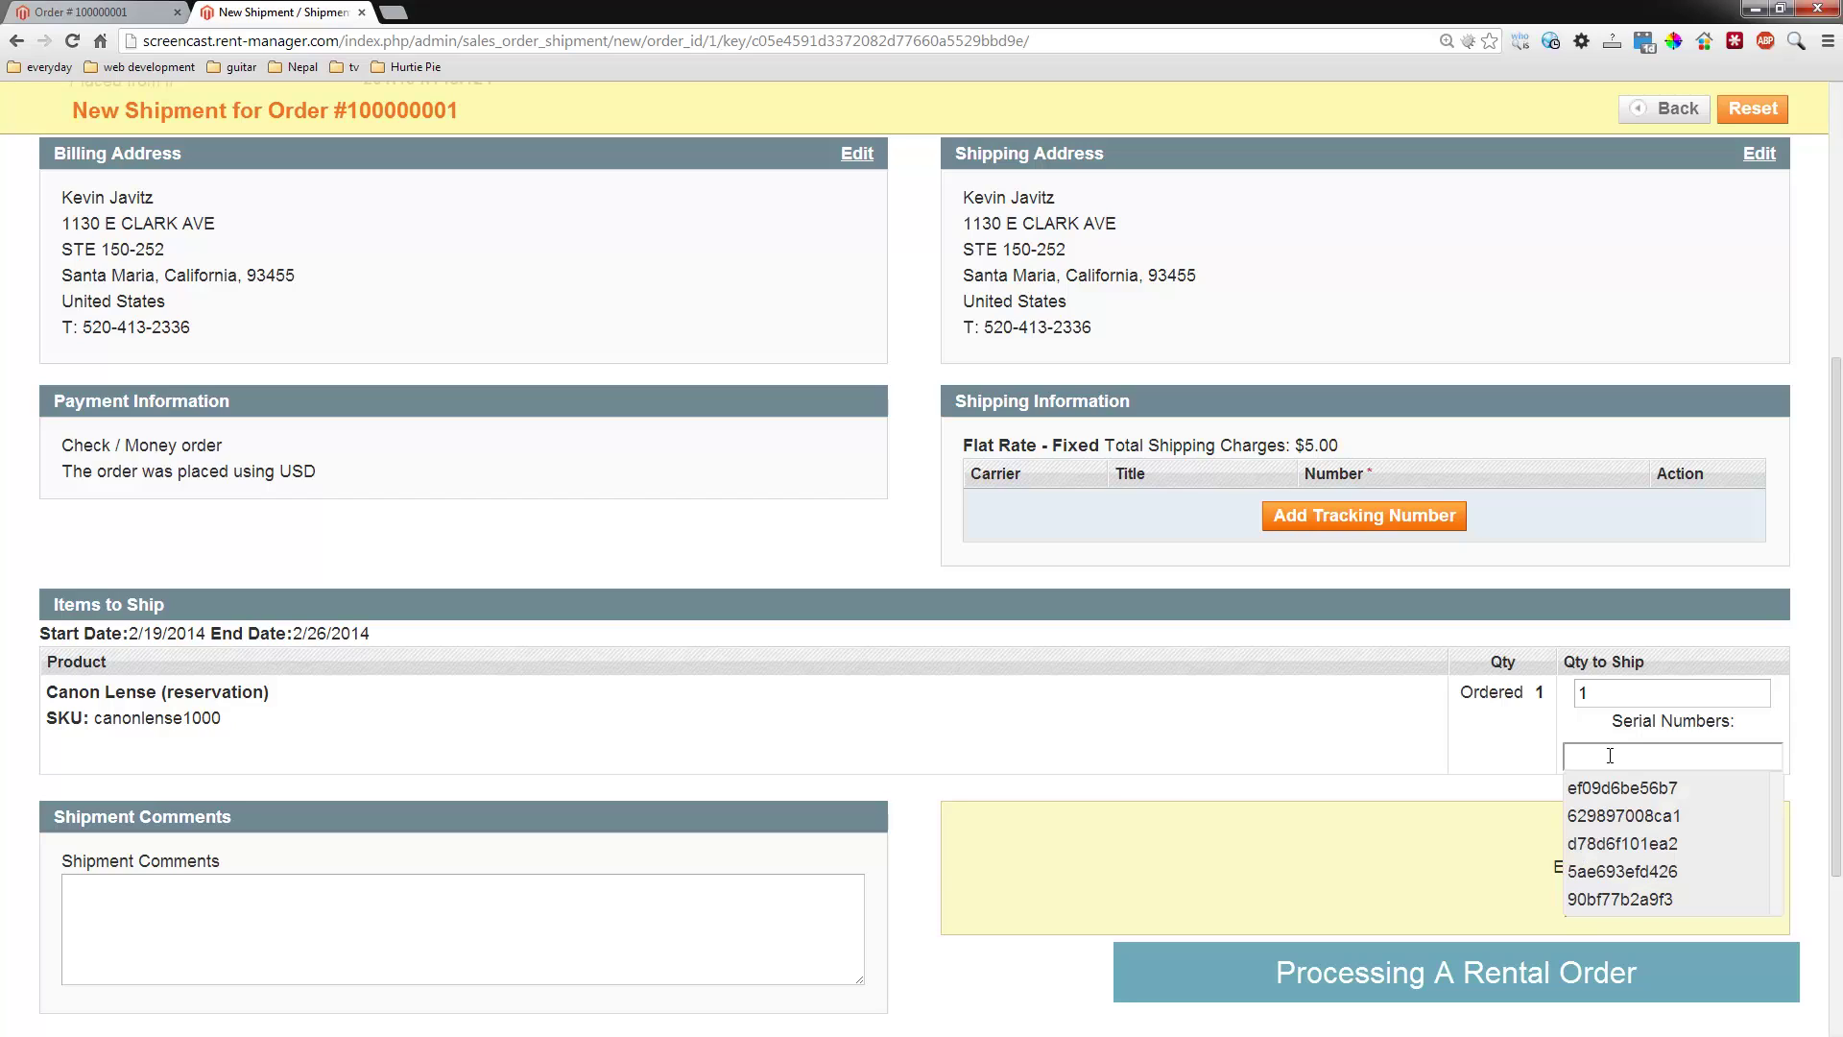
pyautogui.click(1609, 817)
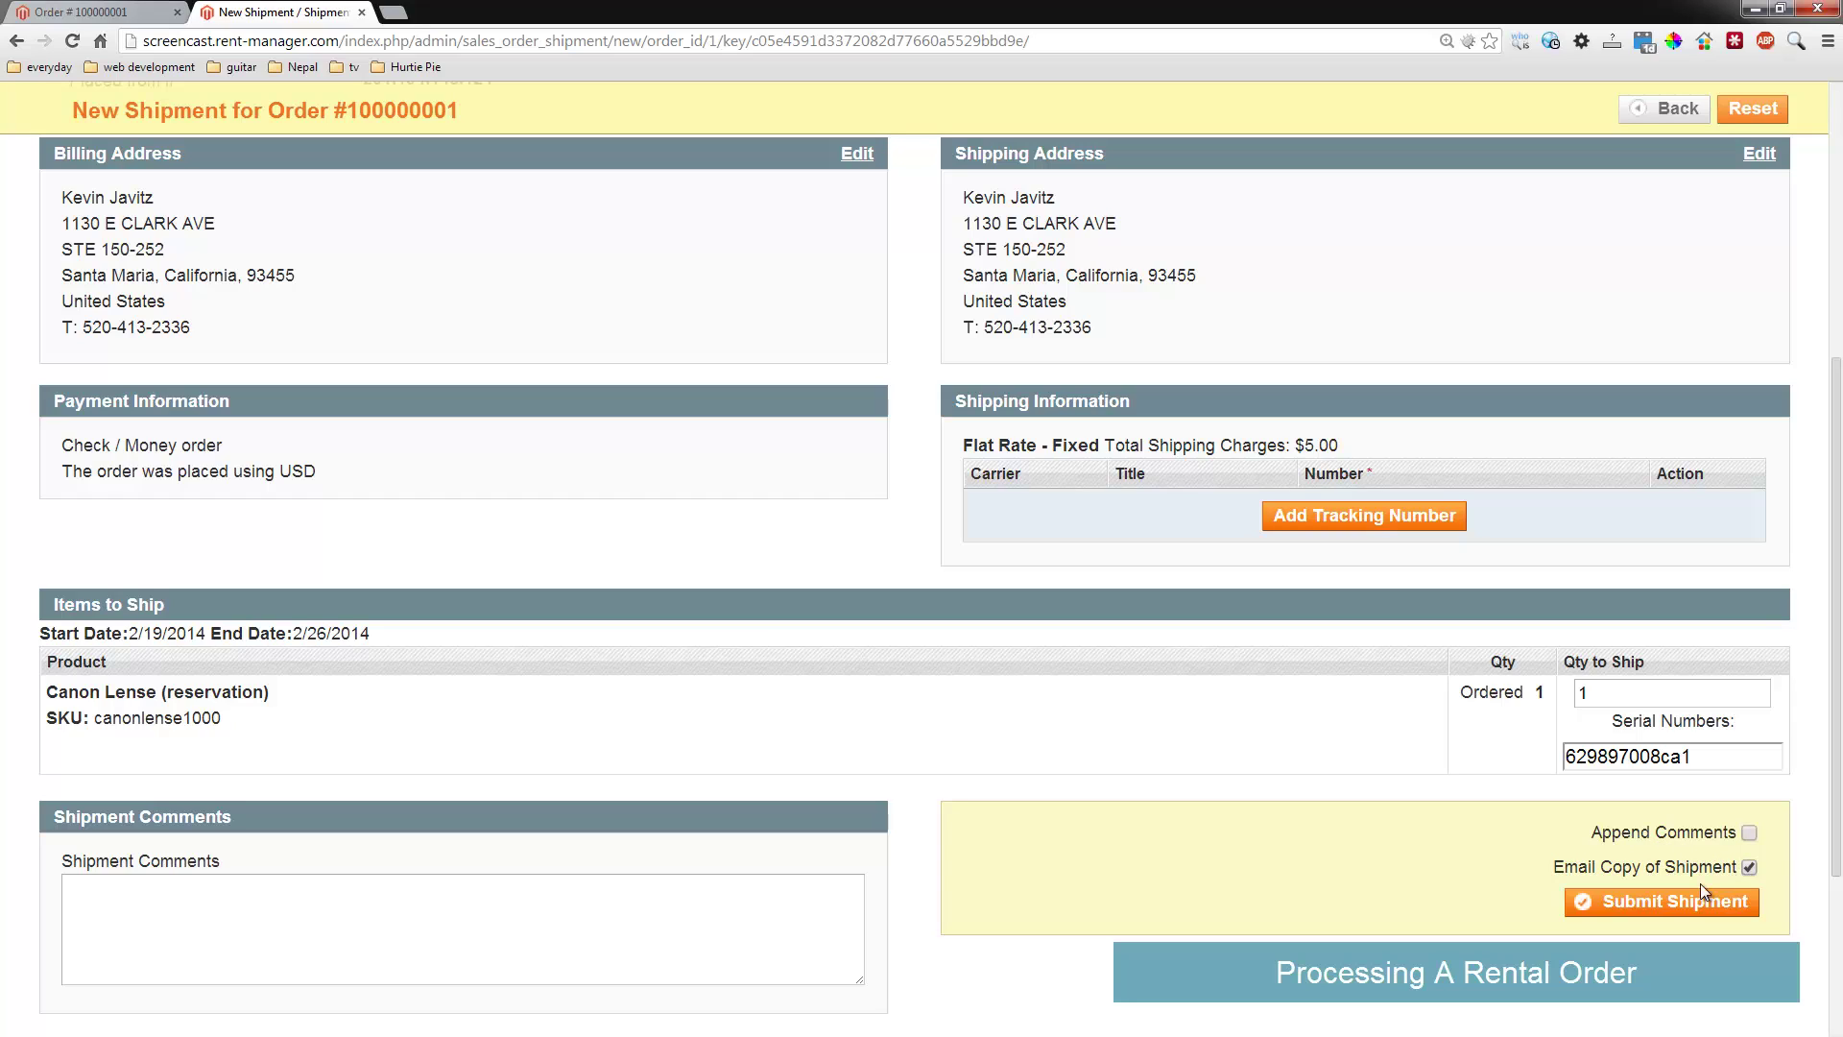
pyautogui.click(1596, 903)
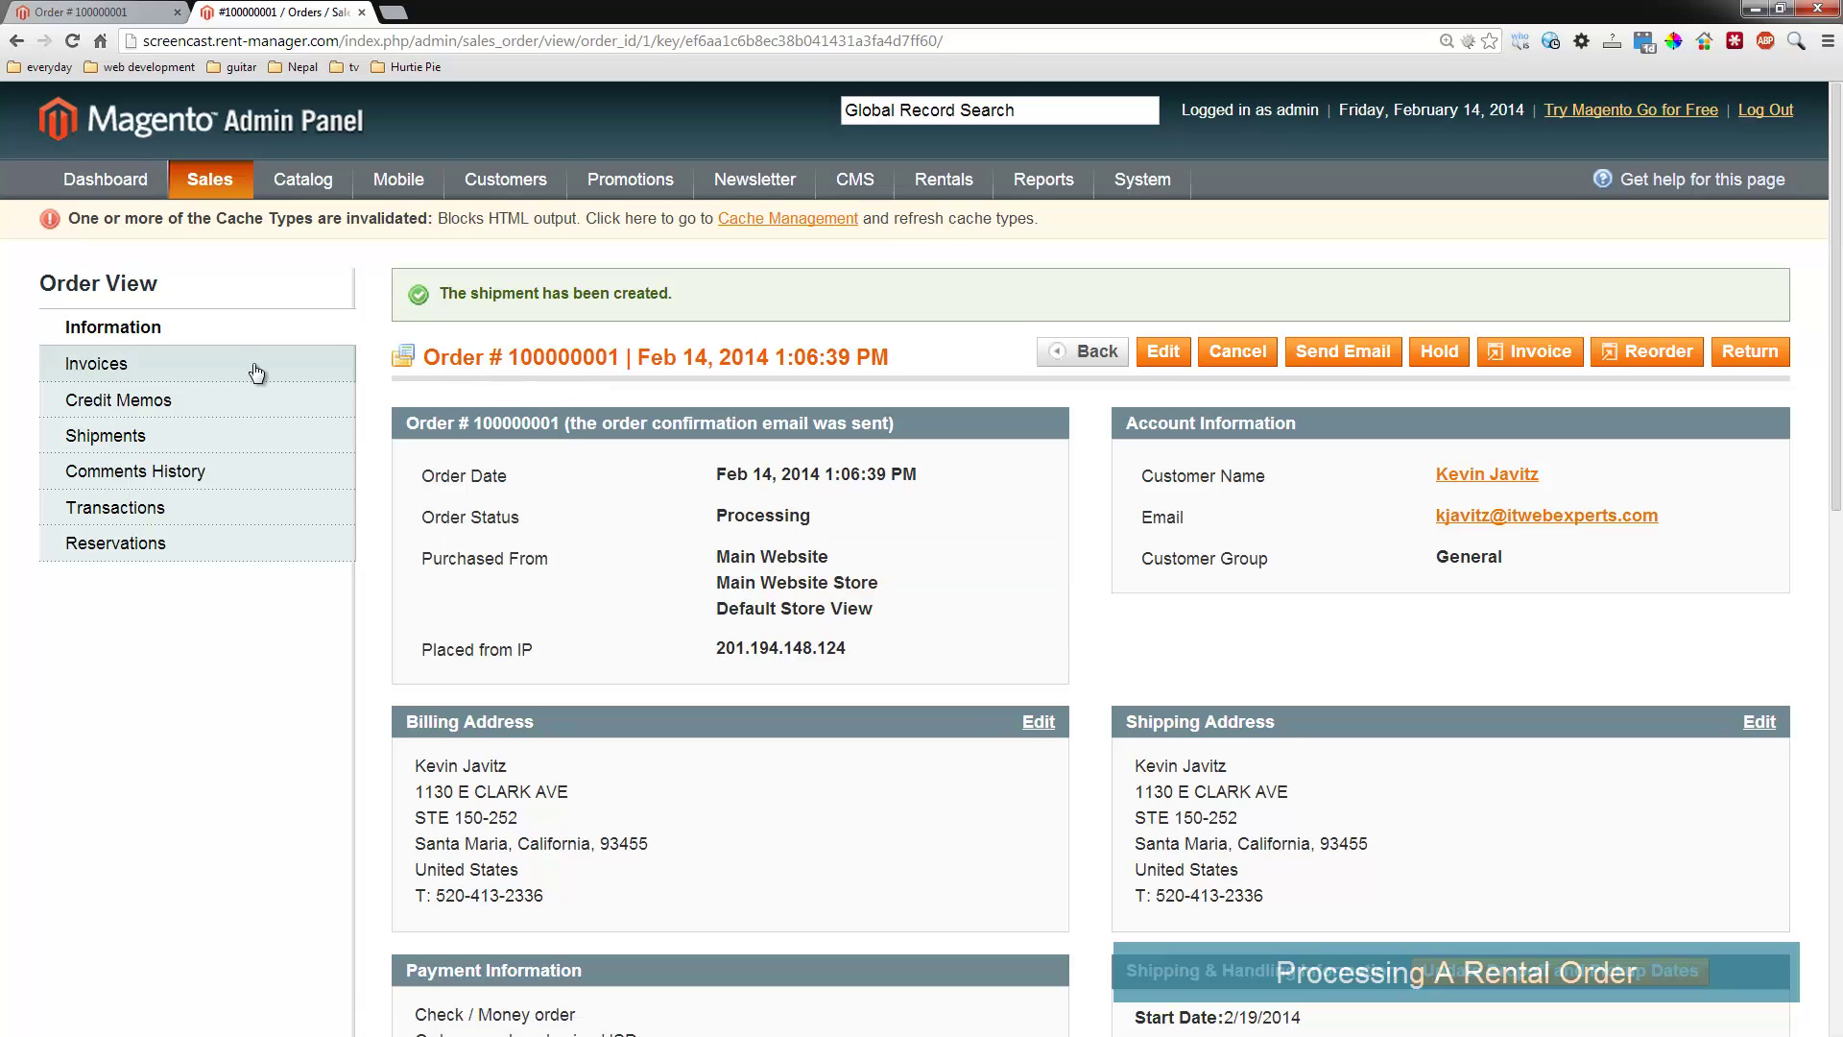
# Submit a return for the shipped Canon Lense from the orders list, and view the order's shipments and reservations
pyautogui.moveTo(215, 179)
pyautogui.click(223, 219)
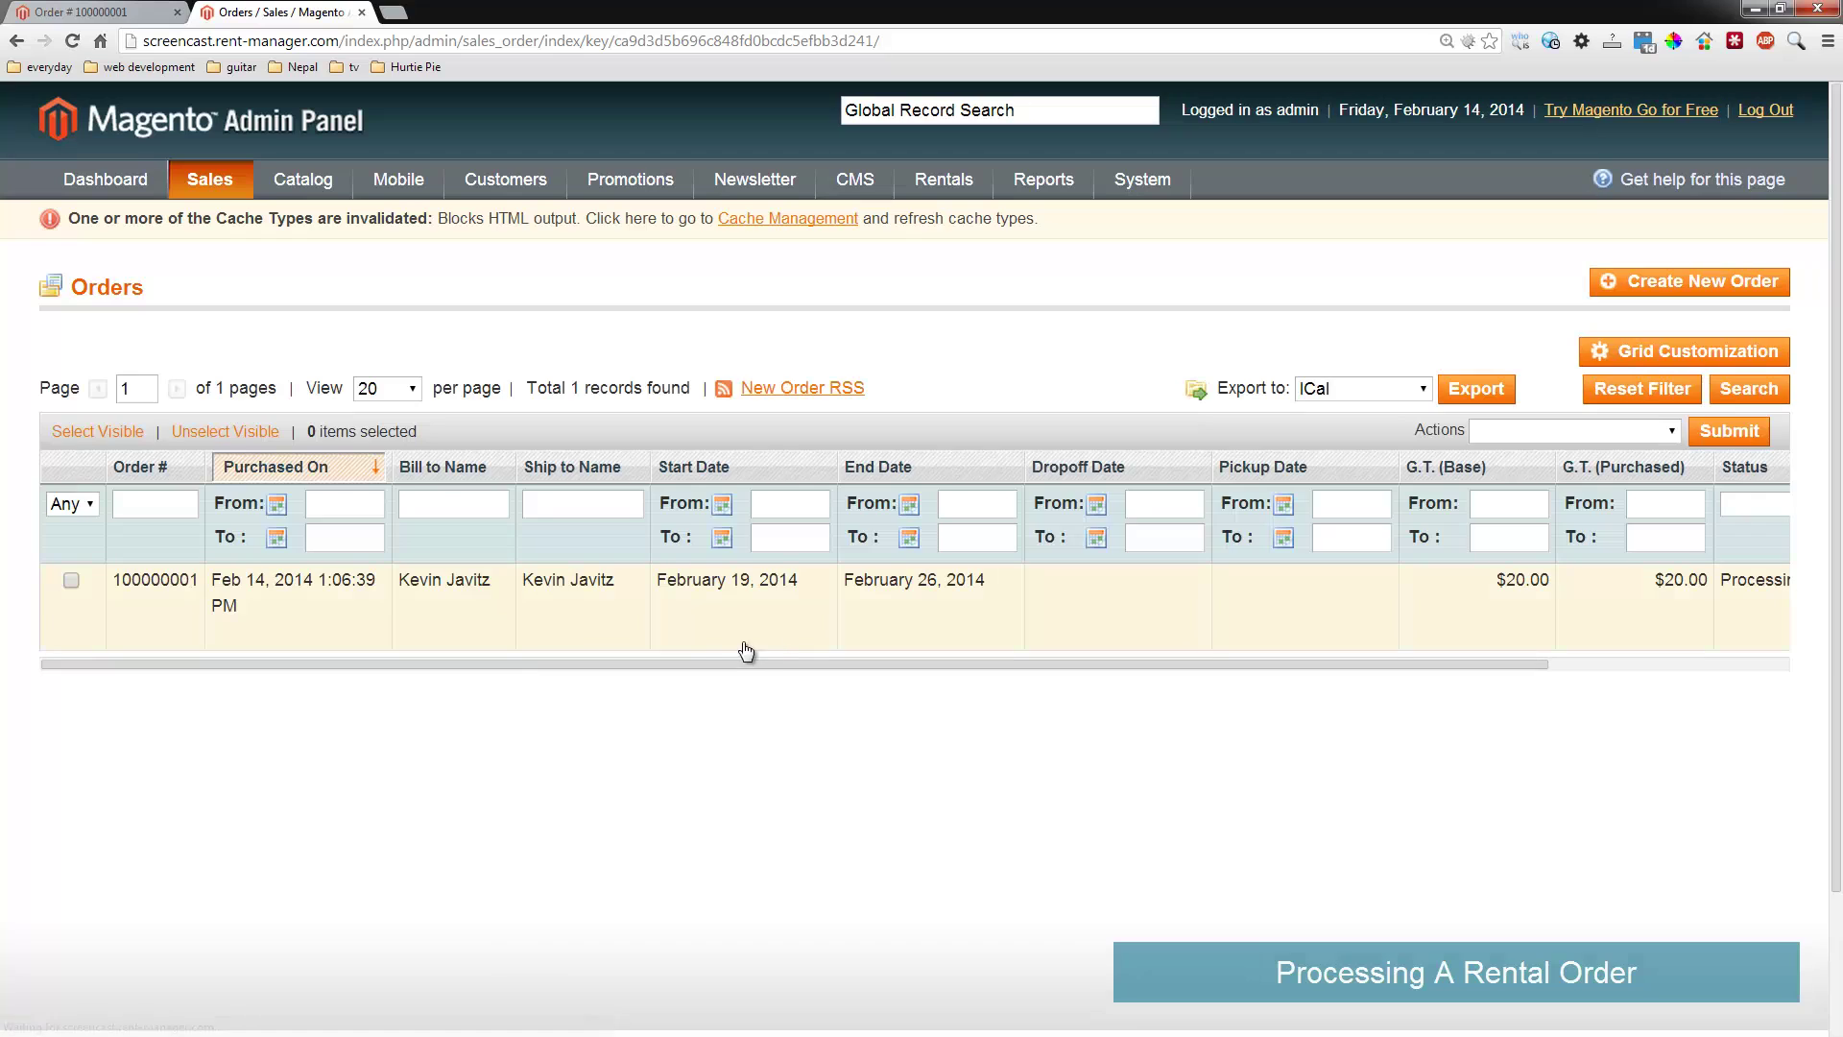
pyautogui.moveTo(711, 661); pyautogui.dragTo(1160, 695)
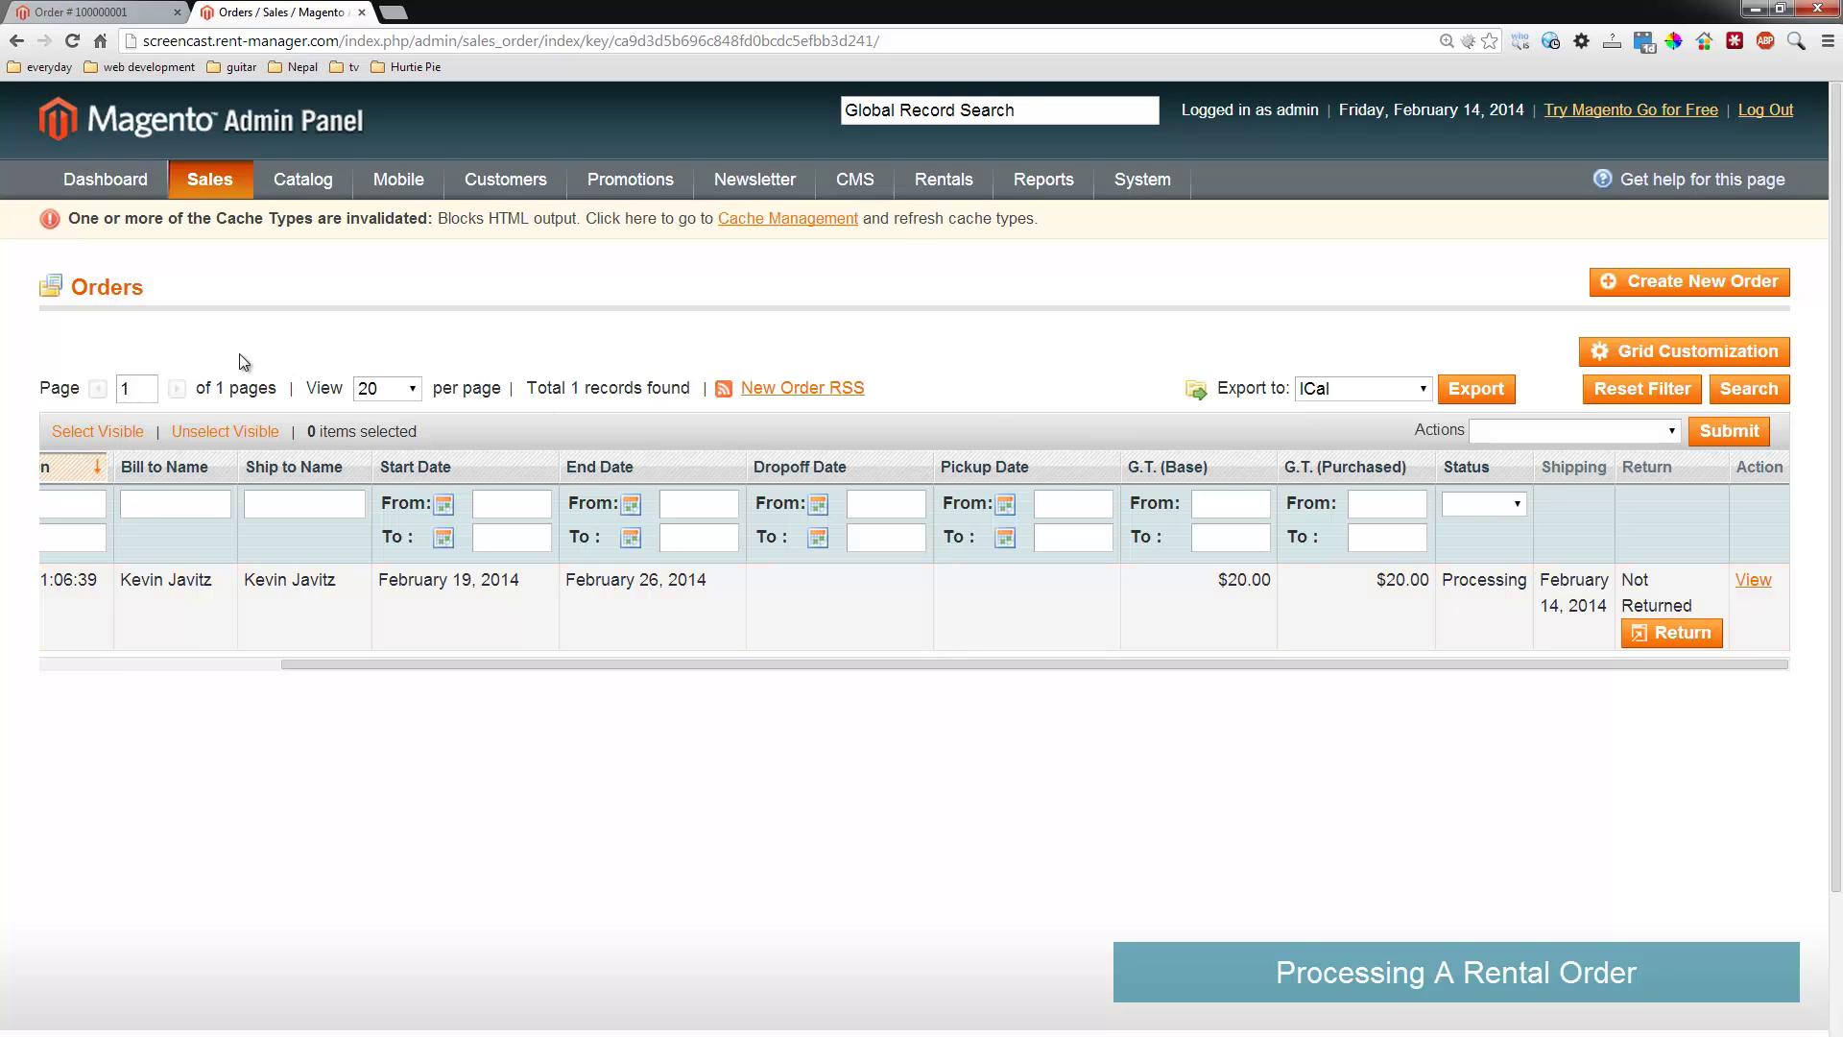
pyautogui.click(1647, 634)
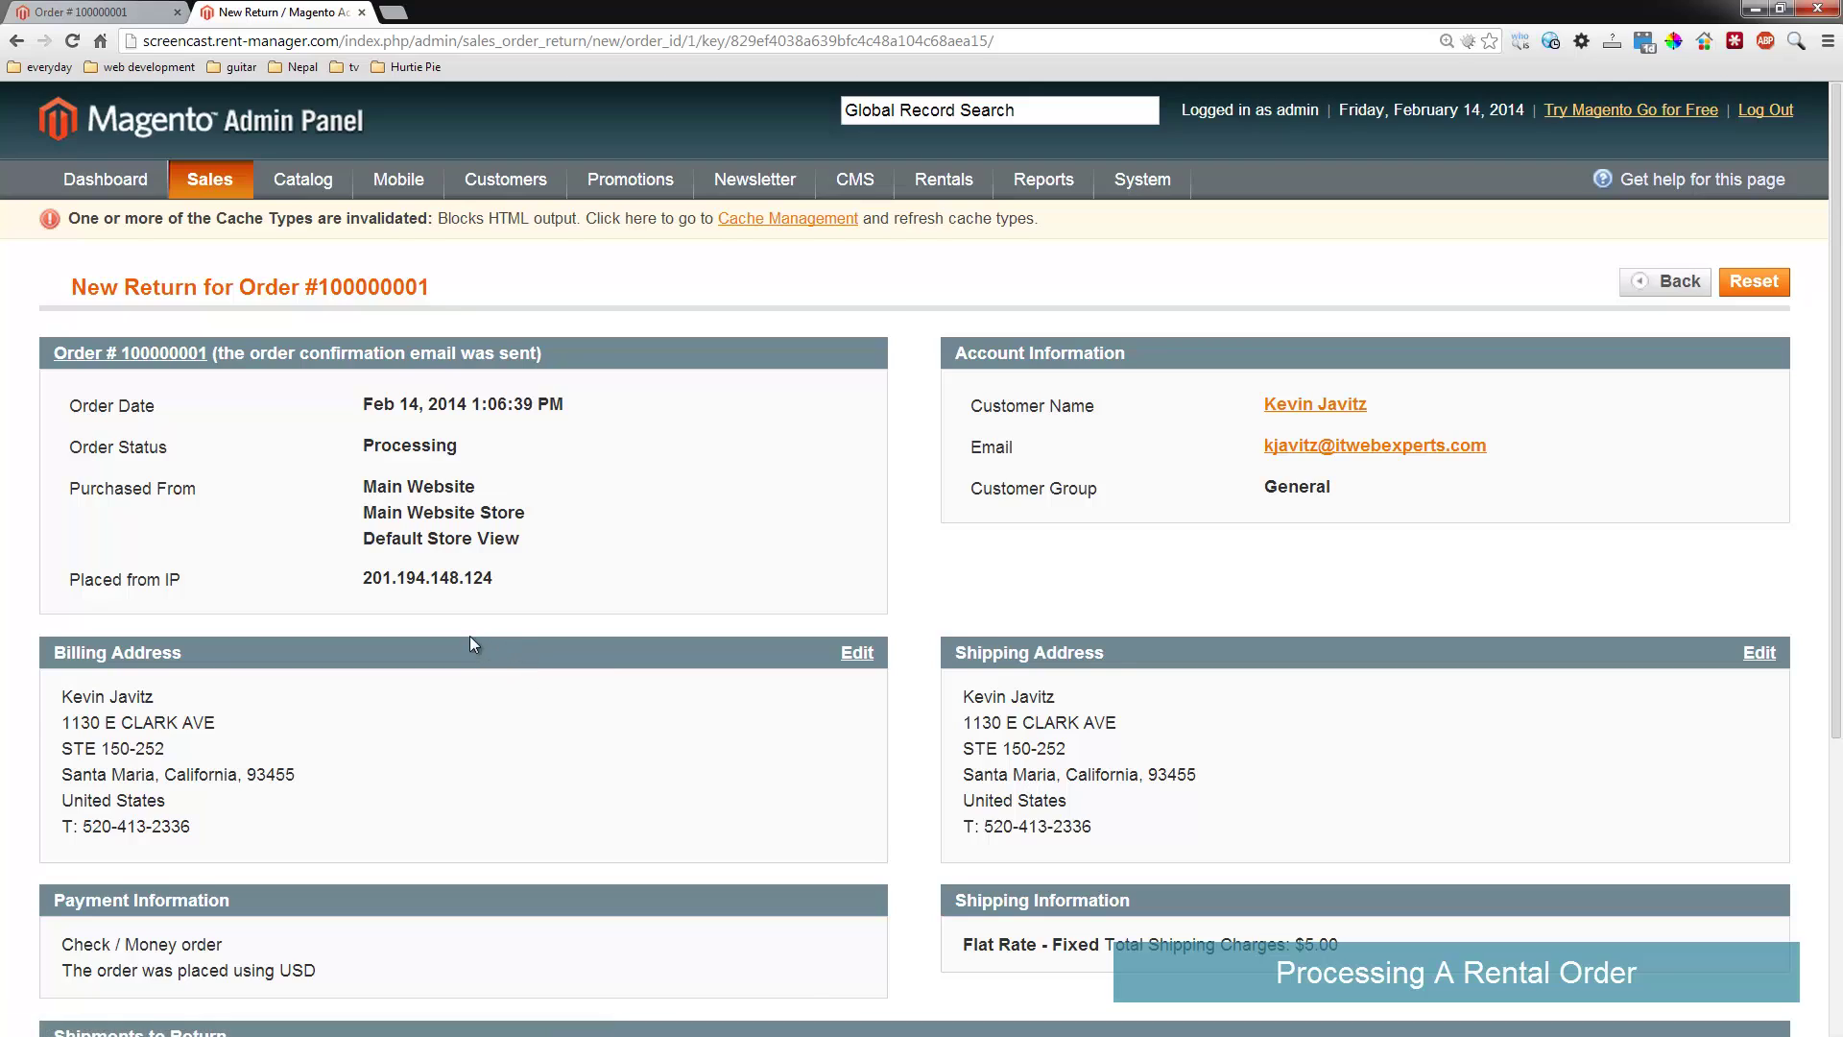
pyautogui.scroll(-4, 451, 576)
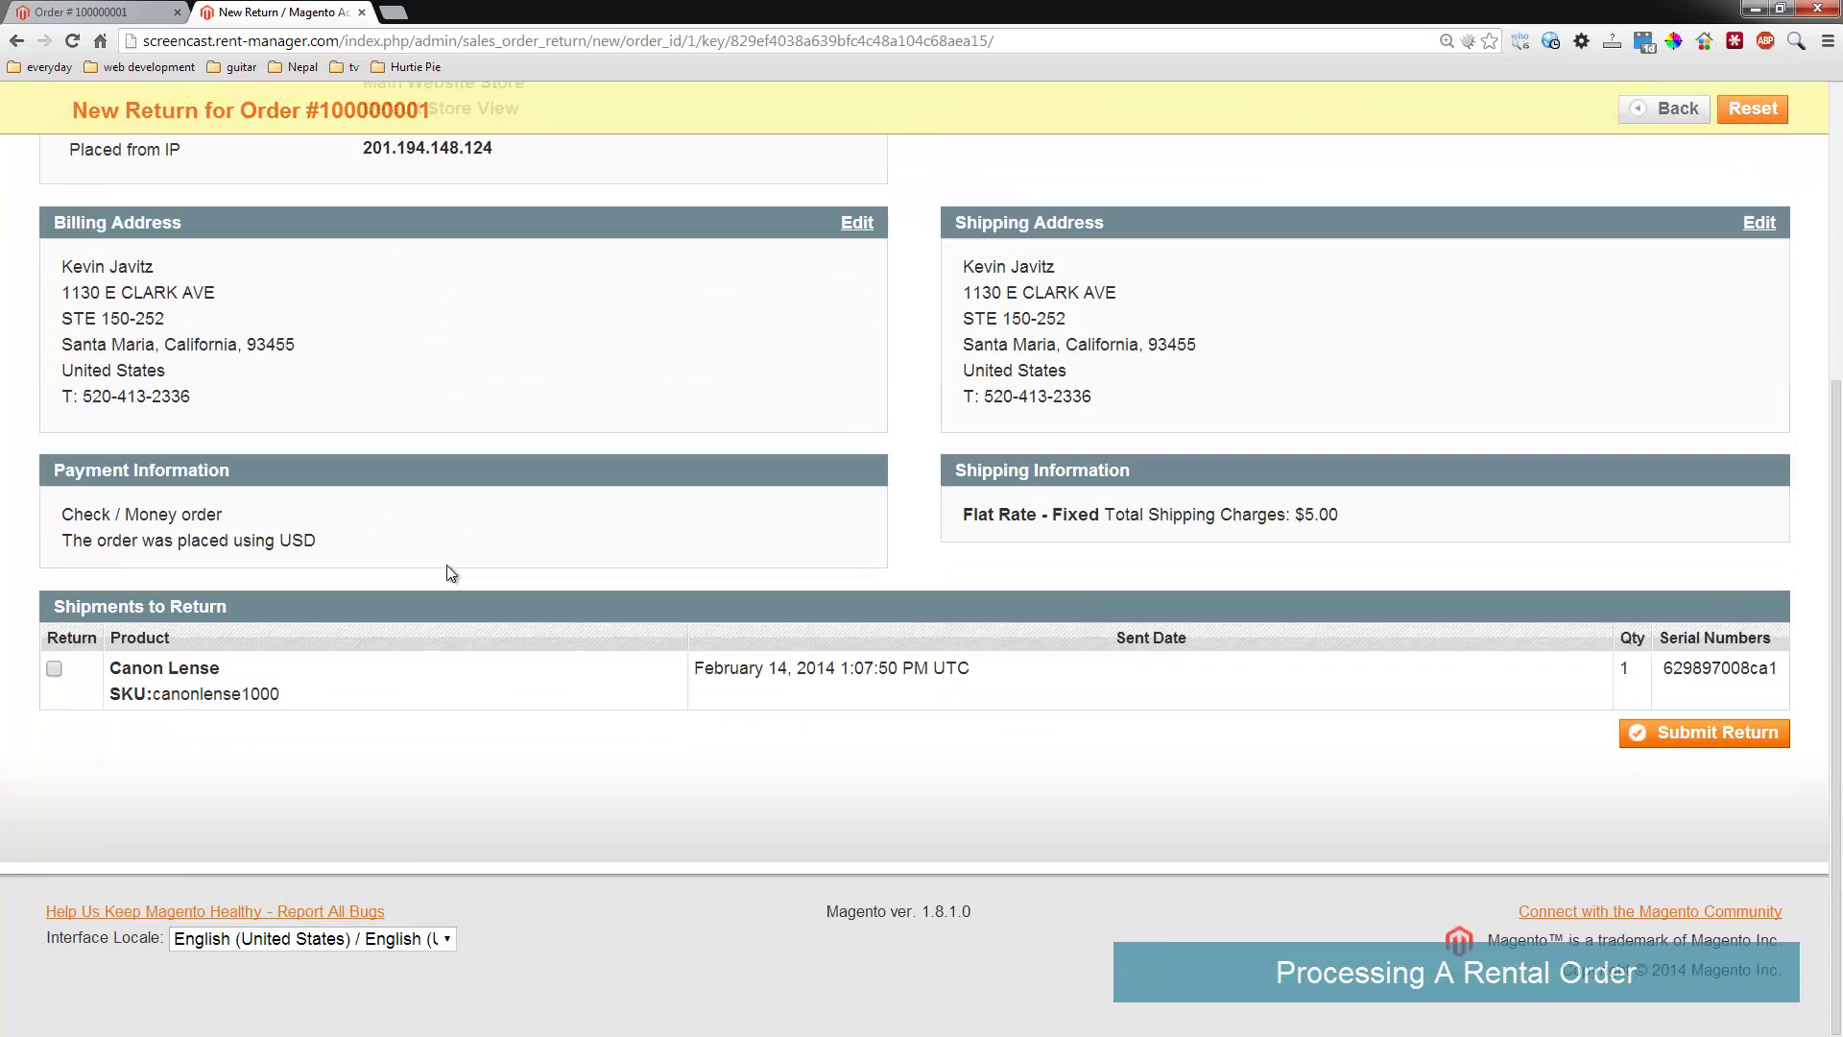
pyautogui.click(54, 669)
pyautogui.click(1686, 734)
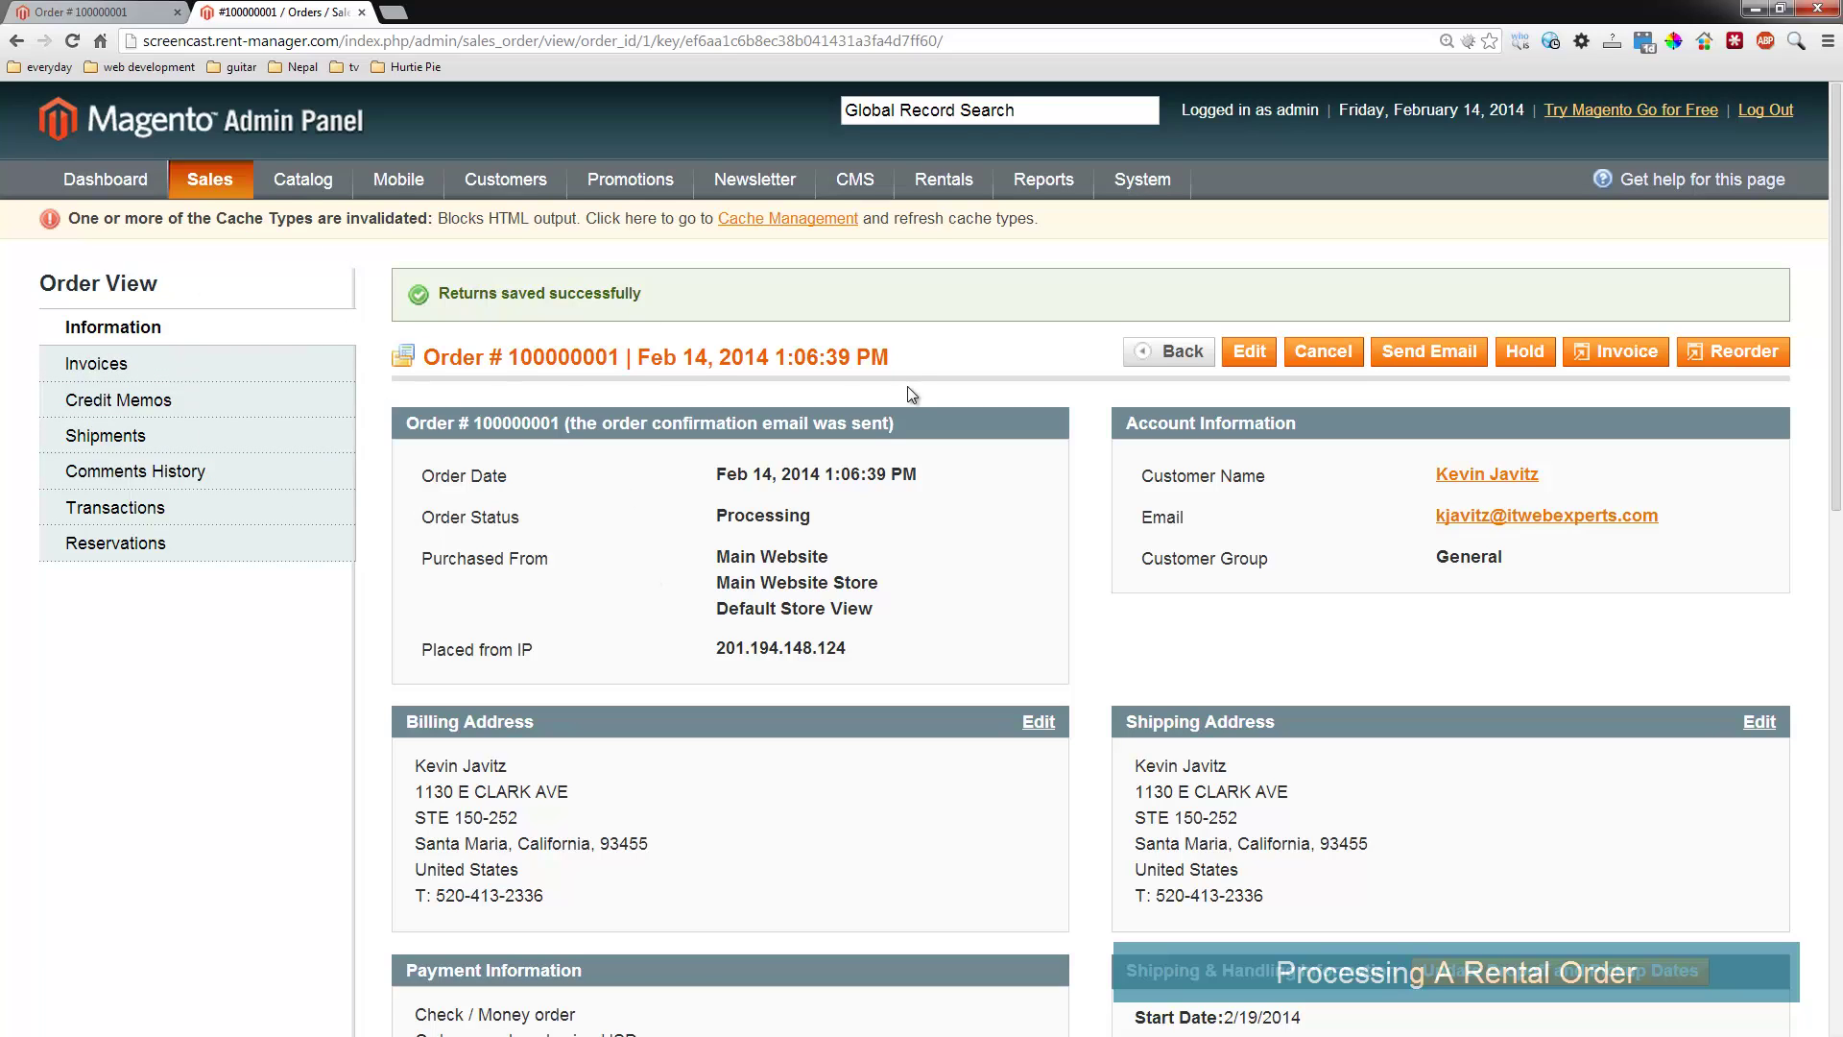
pyautogui.click(252, 442)
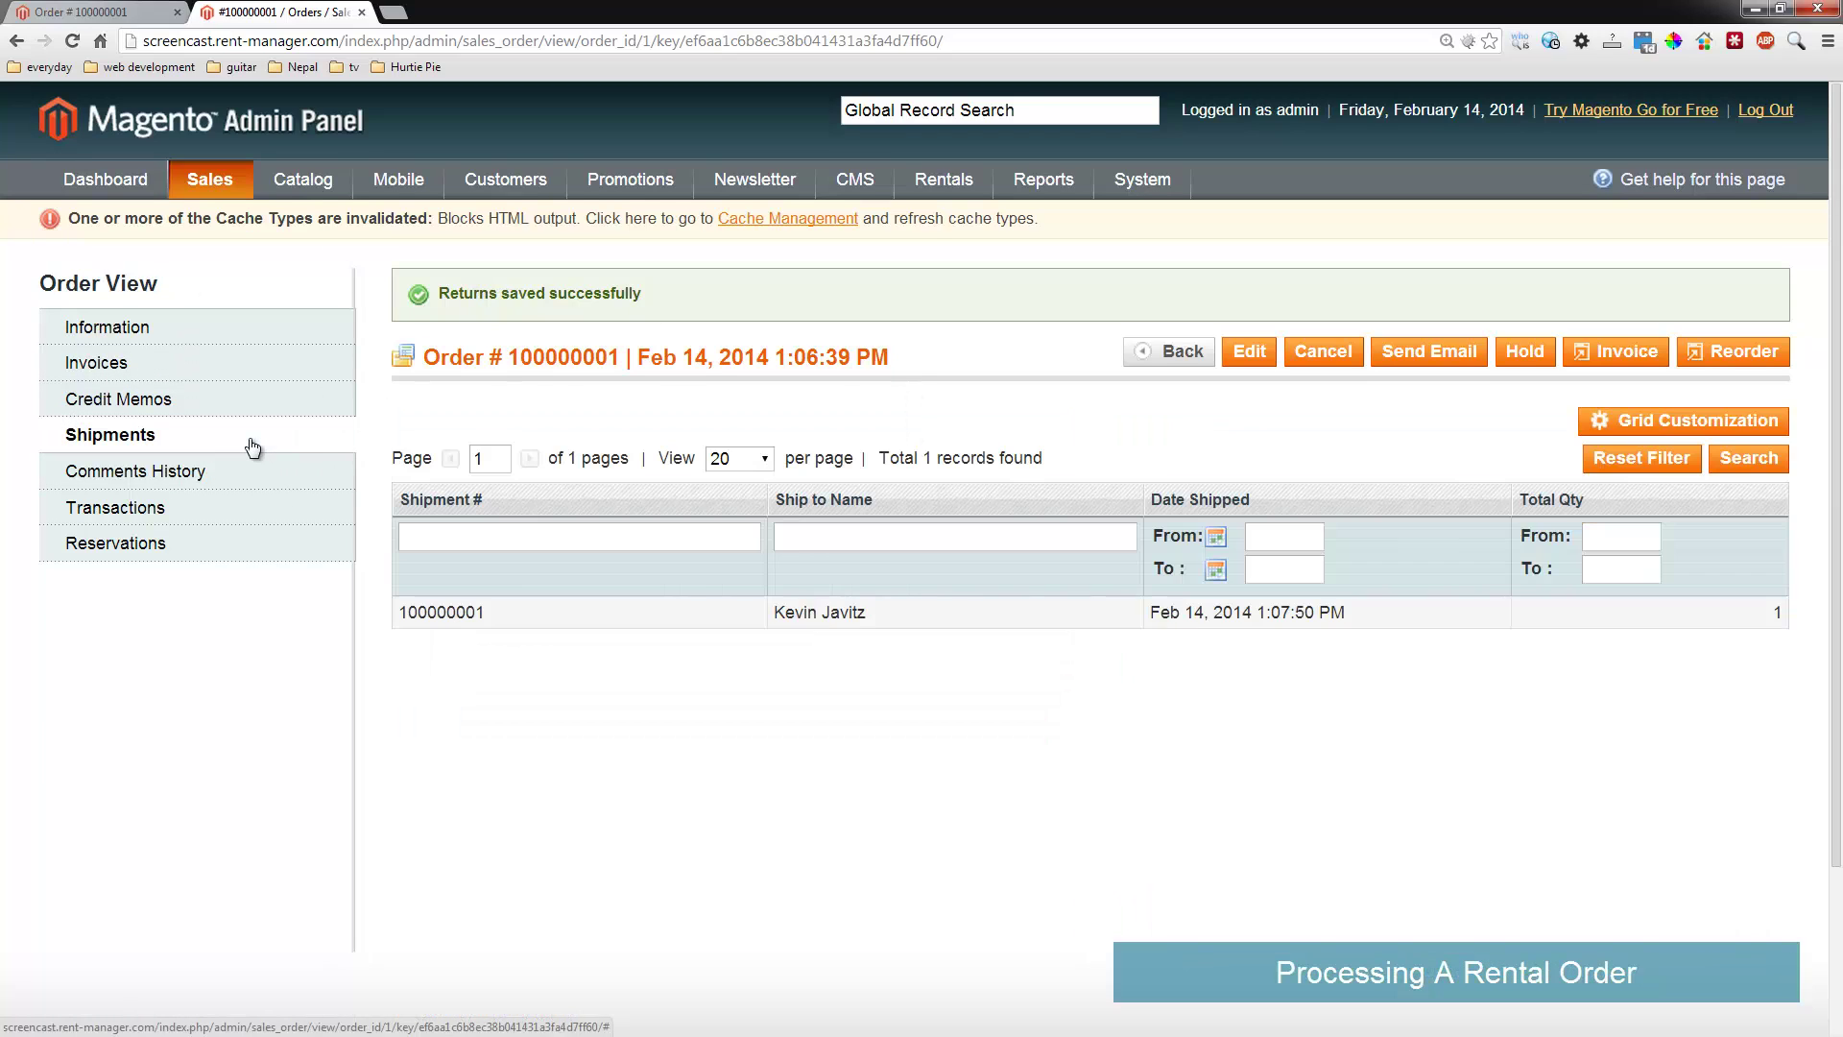
pyautogui.click(235, 549)
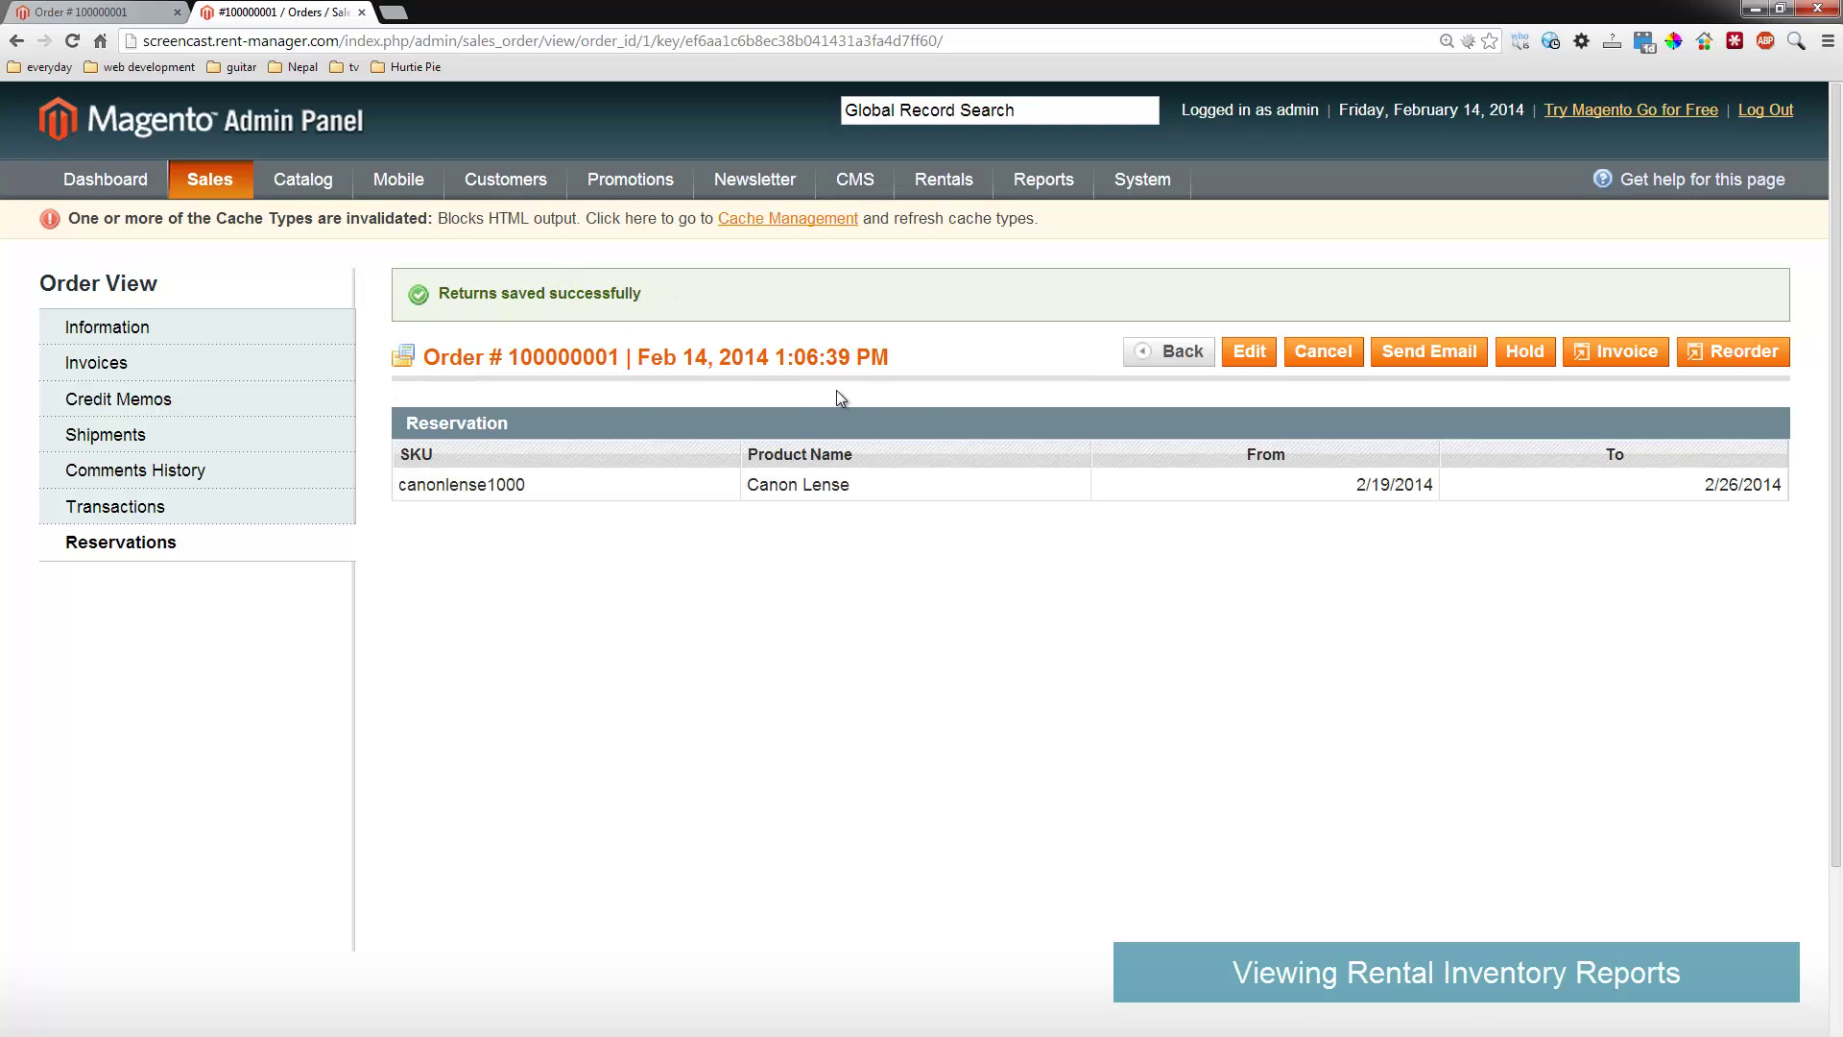
# Open the rental inventory report and show the Canon Lense orders booked for 2/20/2014
pyautogui.moveTo(935, 188)
pyautogui.moveTo(950, 254)
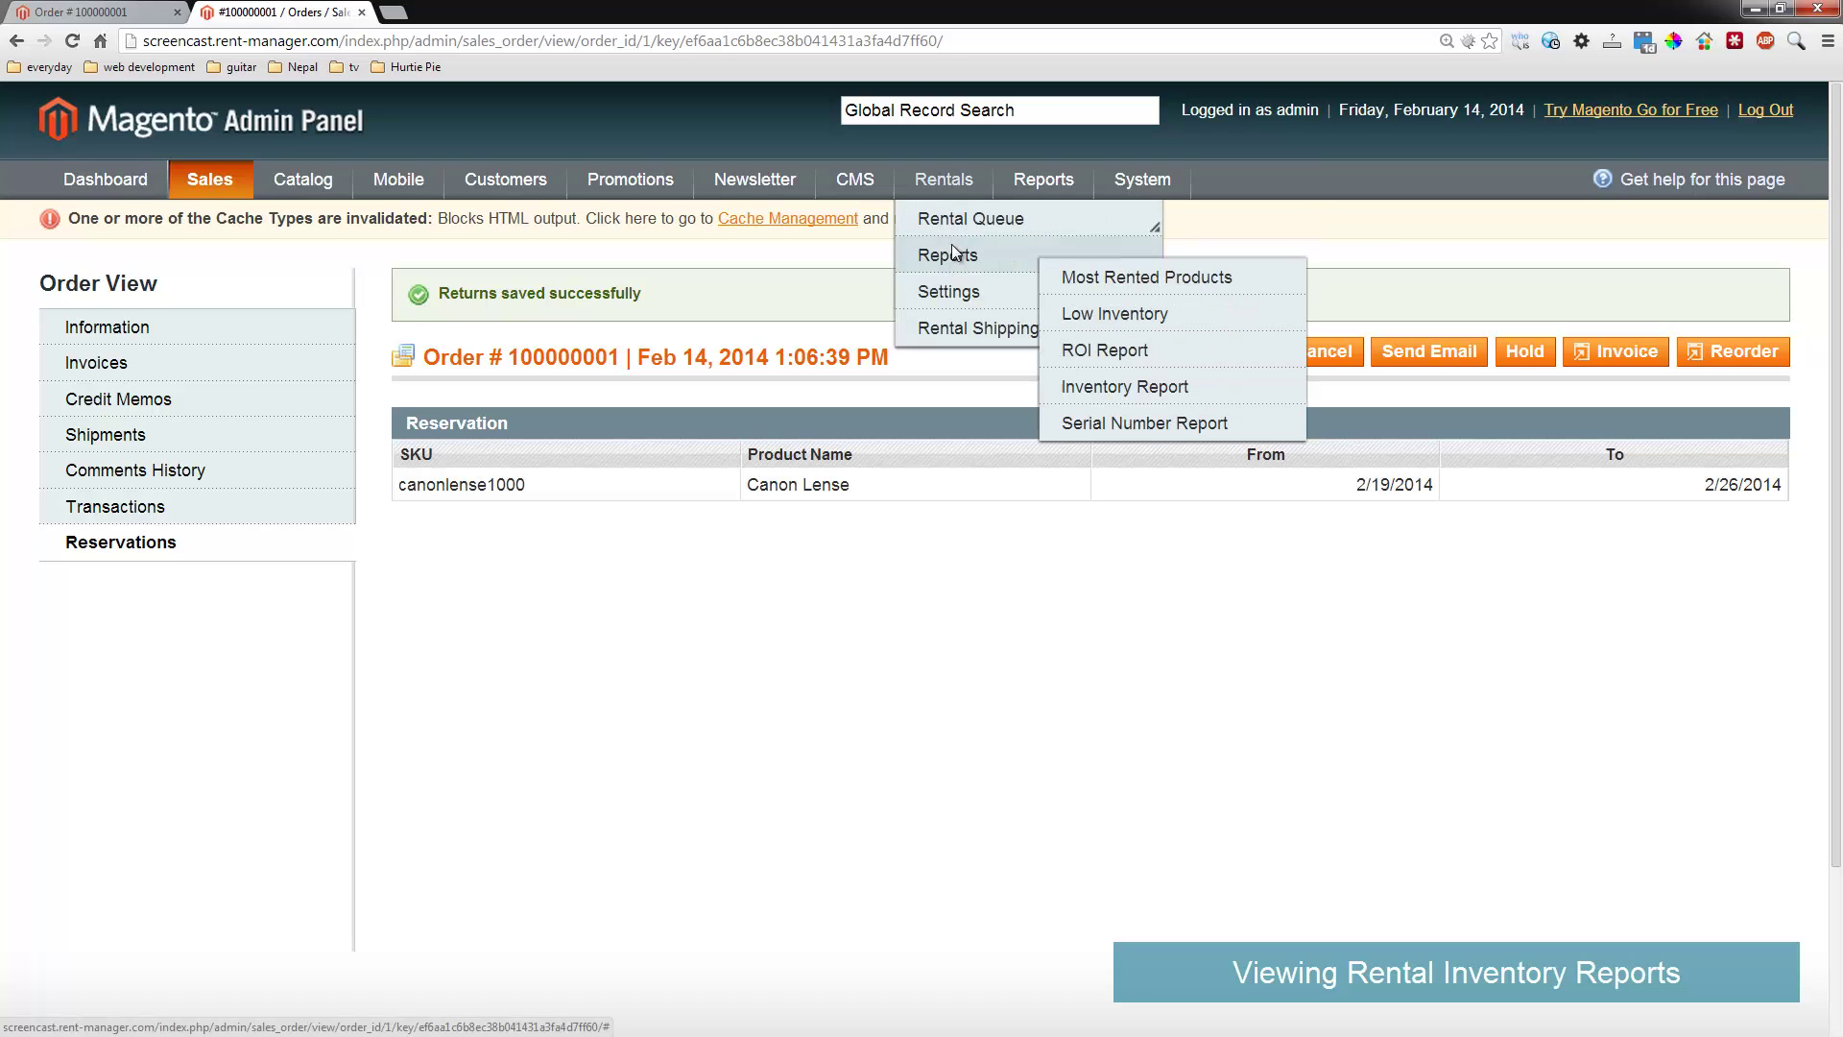
pyautogui.click(1119, 387)
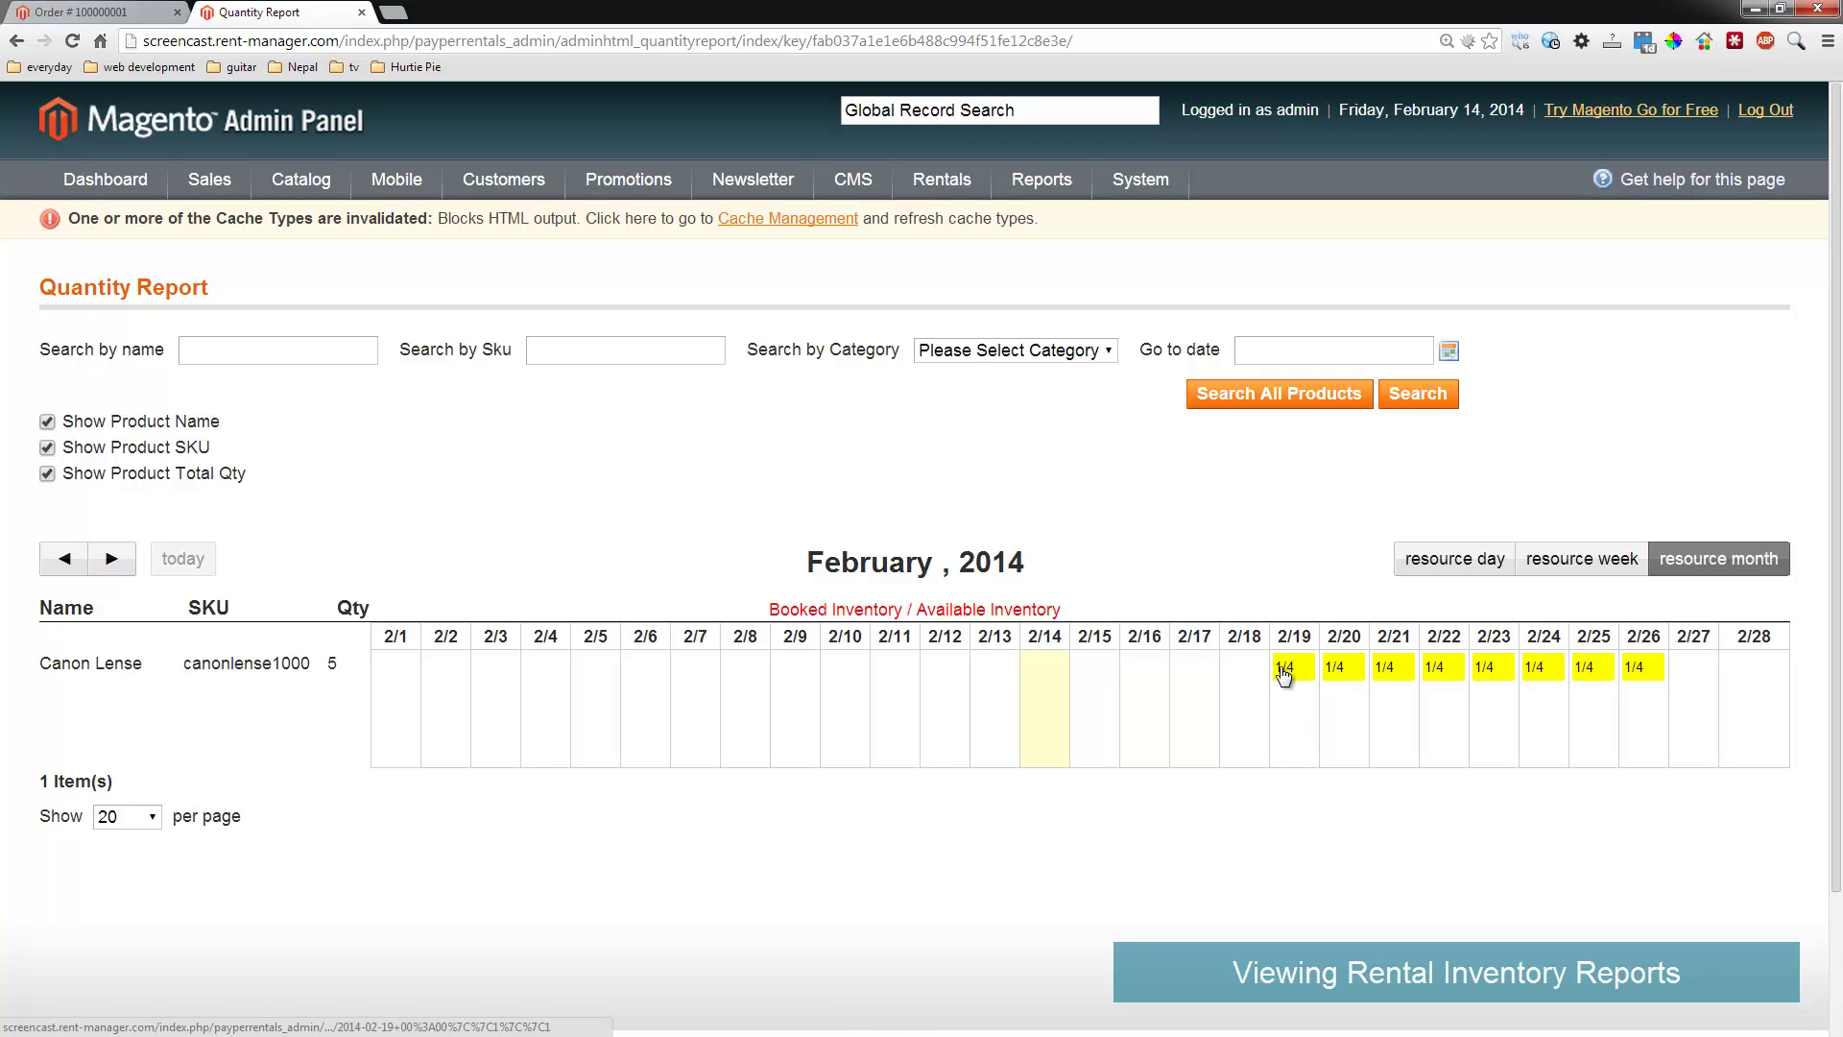
pyautogui.click(1348, 677)
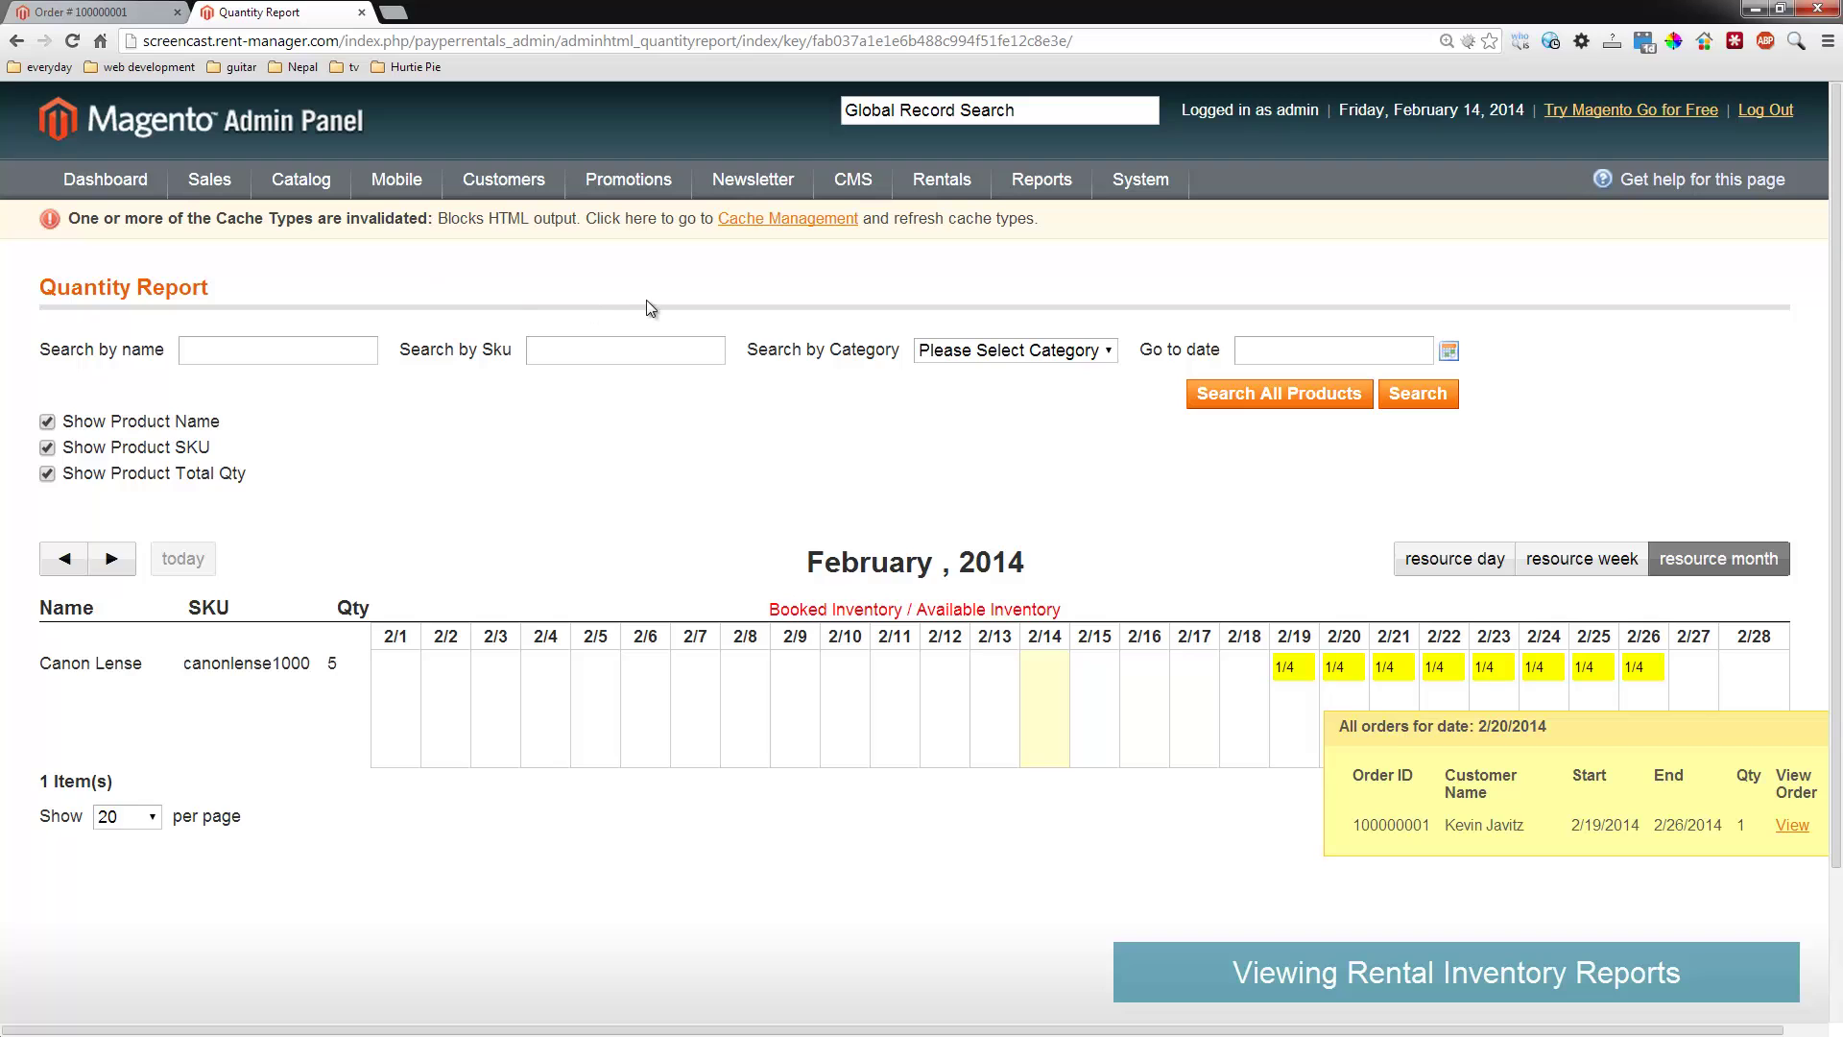
# Open the rental settings and examine the Min/Max Rental Period and Turnover Times options
pyautogui.moveTo(943, 178)
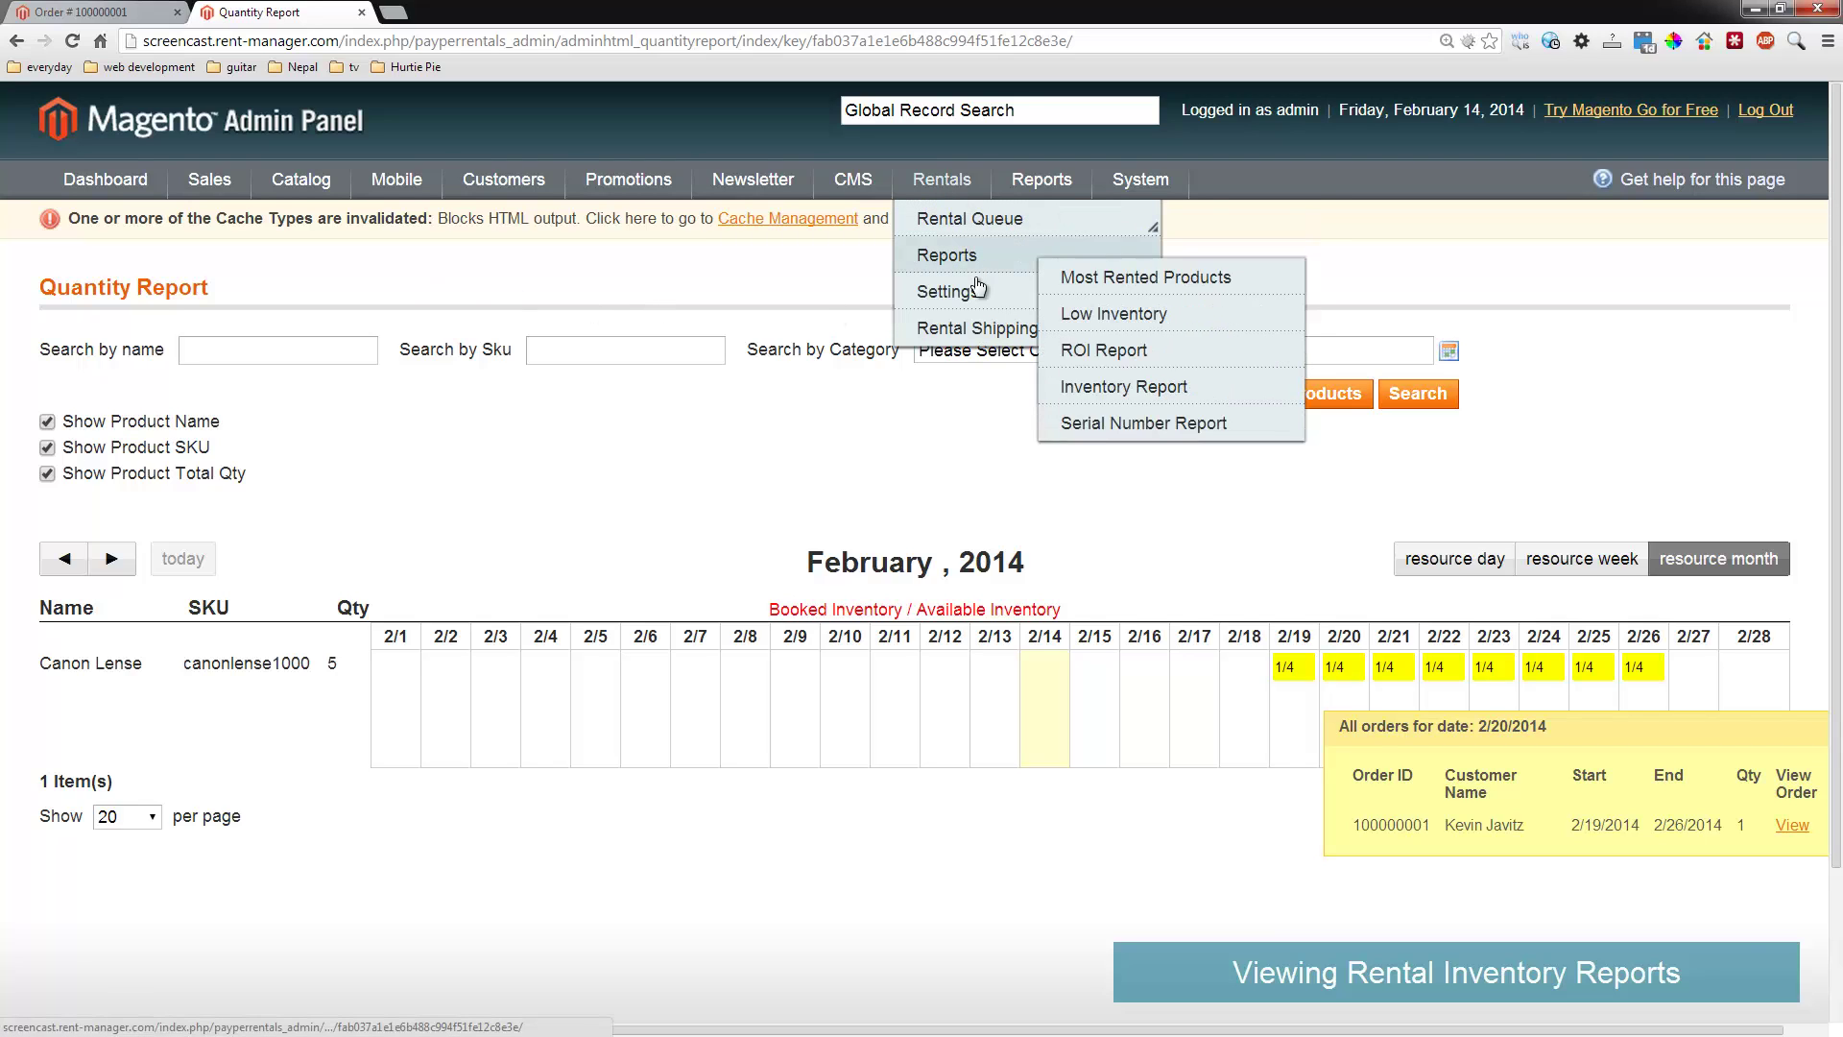
pyautogui.click(948, 291)
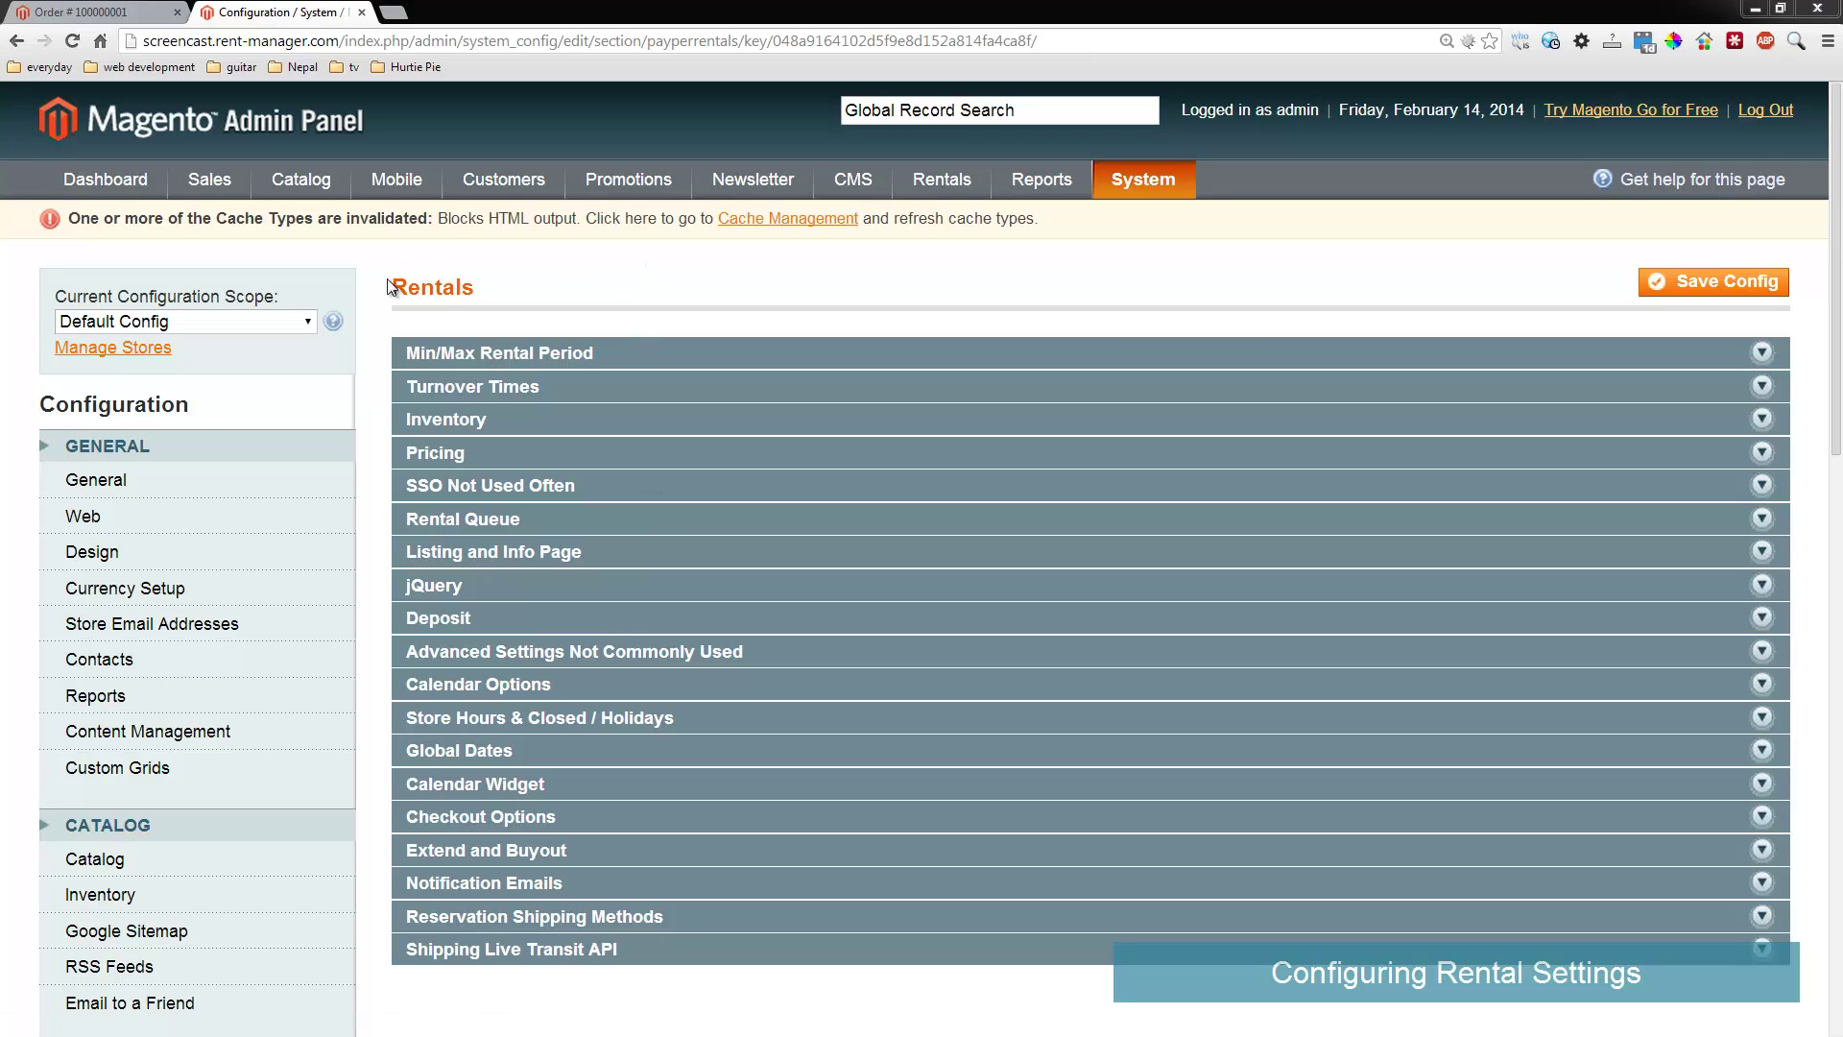
pyautogui.click(458, 357)
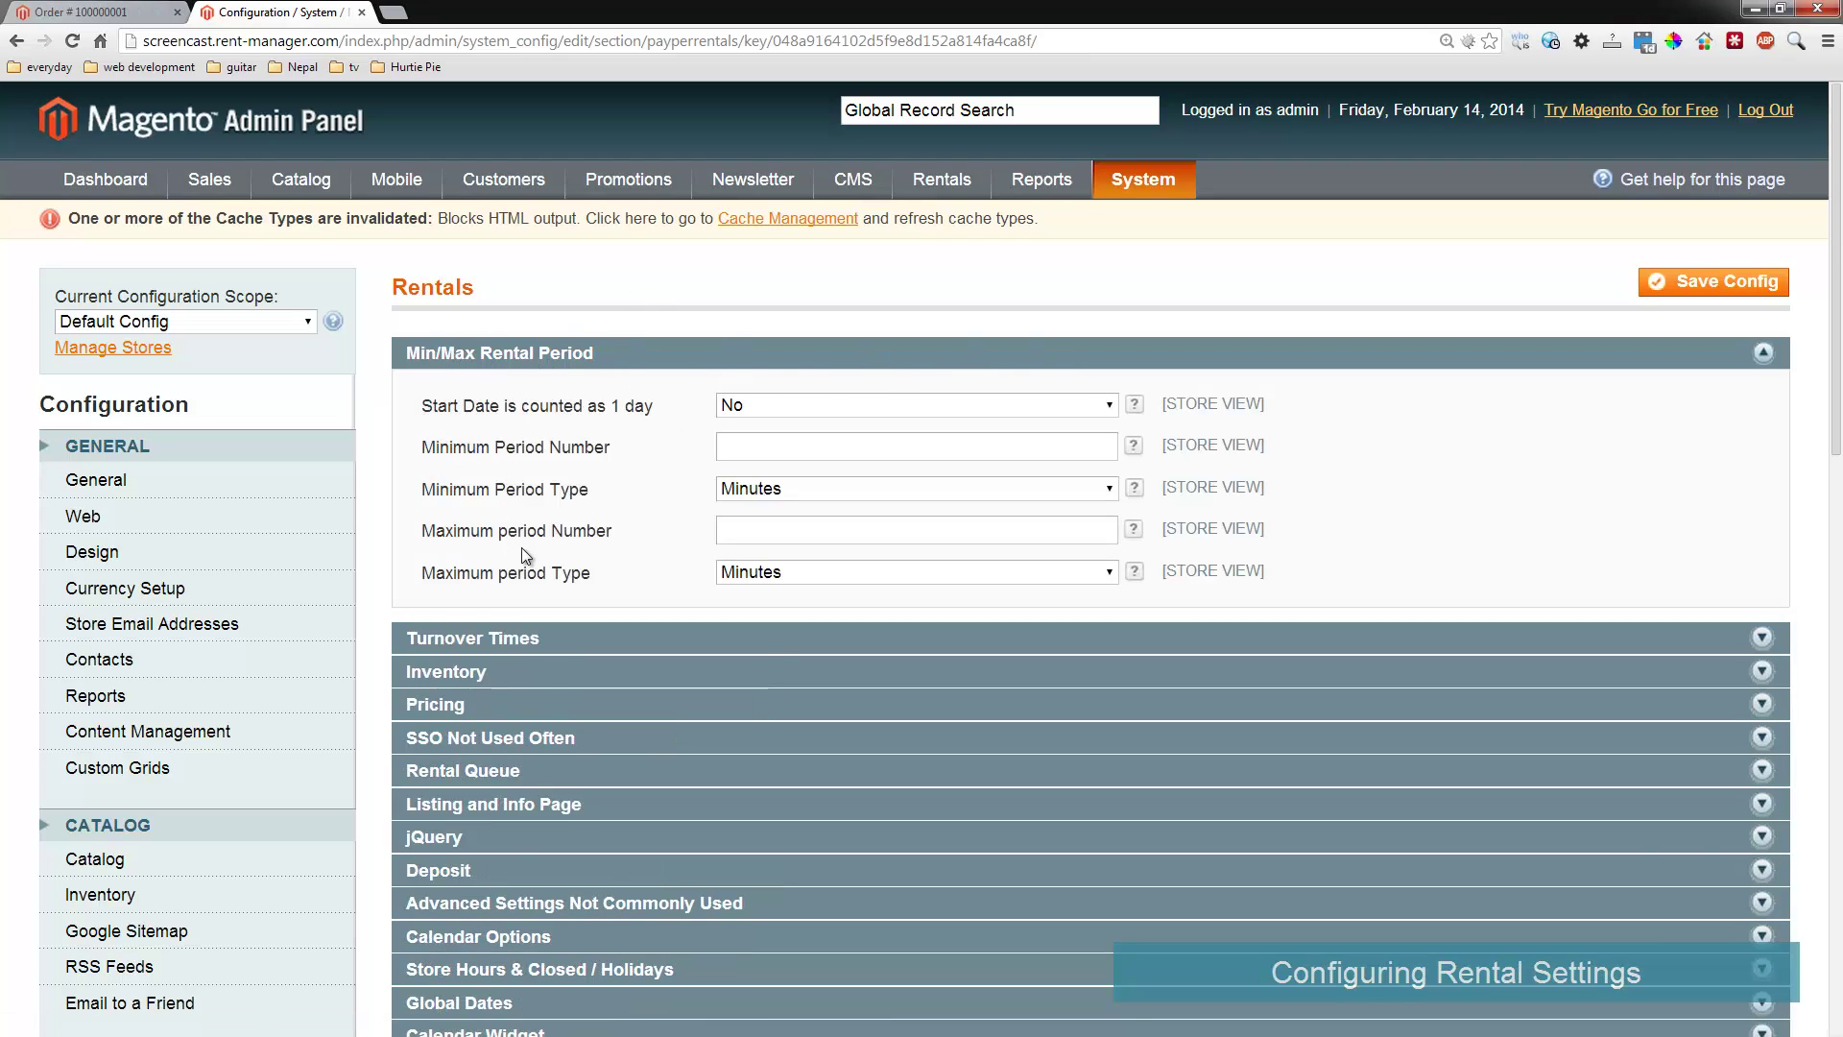
pyautogui.scroll(-2, 540, 537)
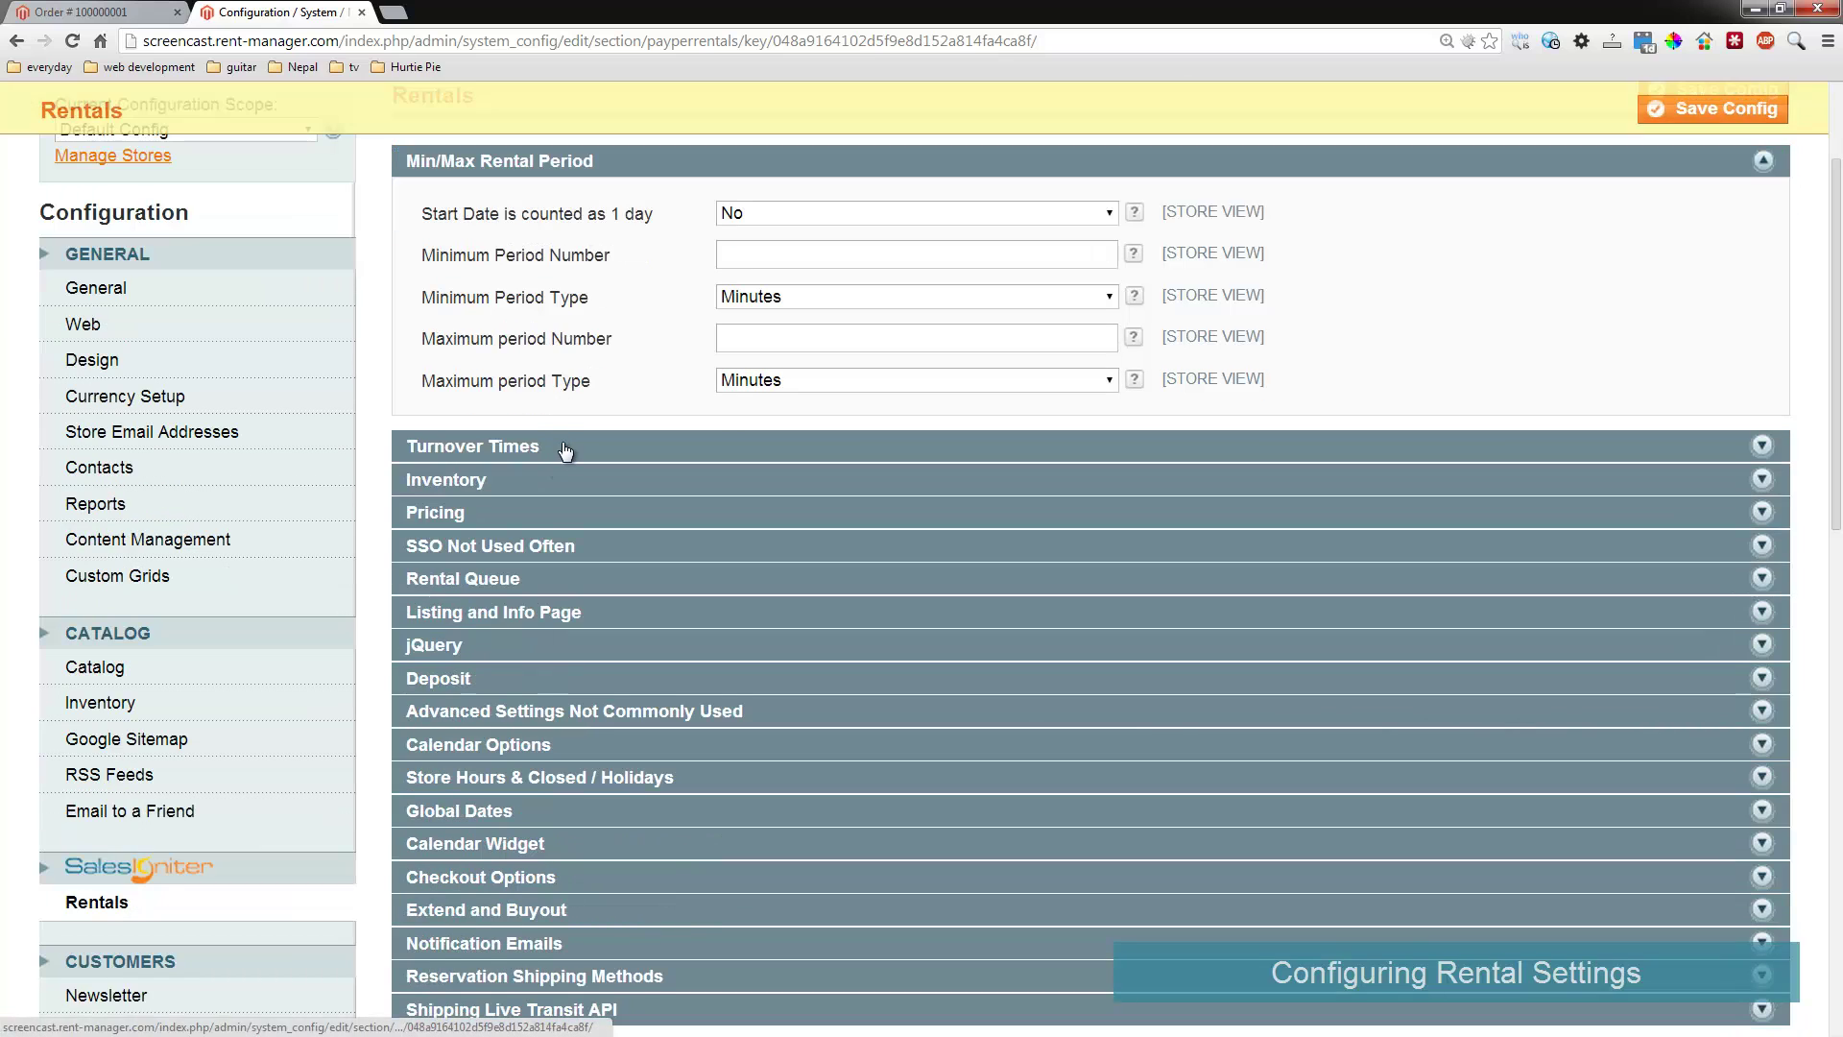
pyautogui.click(559, 443)
pyautogui.scroll(-3, 629, 497)
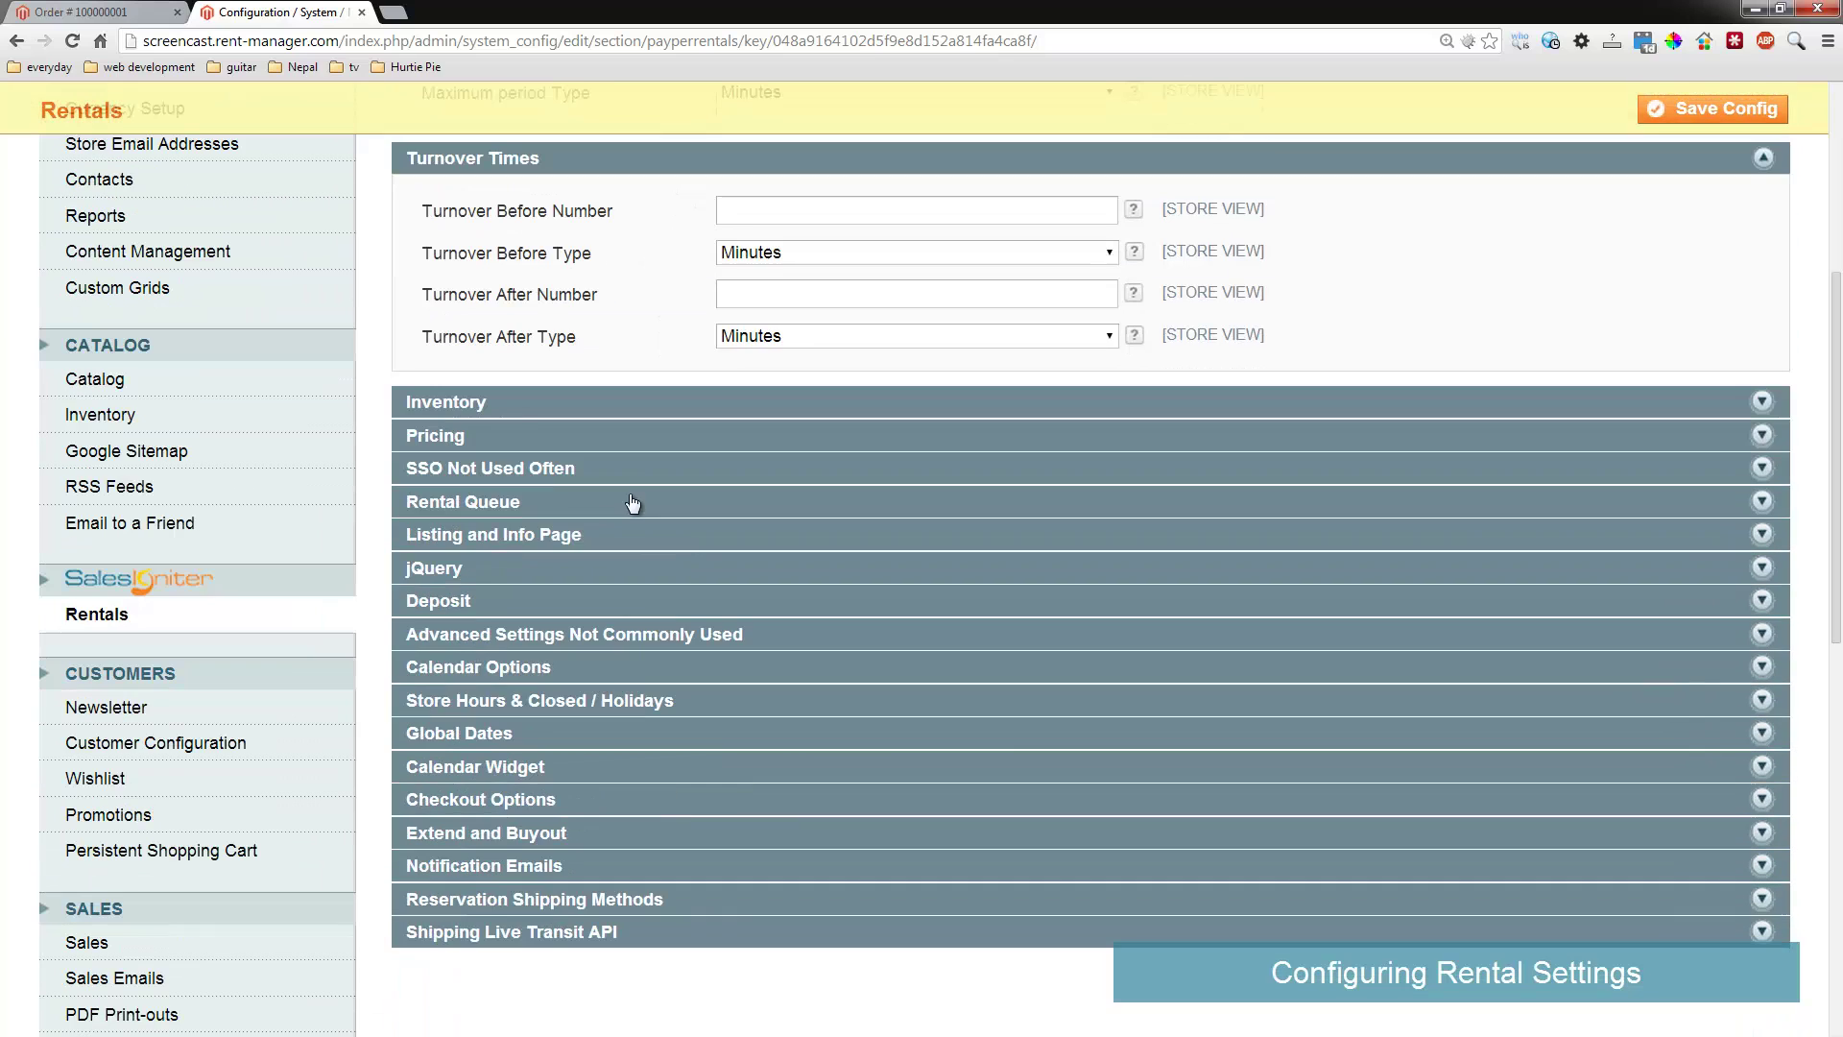
# Expand the Inventory section of the rental settings and examine its reservation and order status options
pyautogui.click(495, 414)
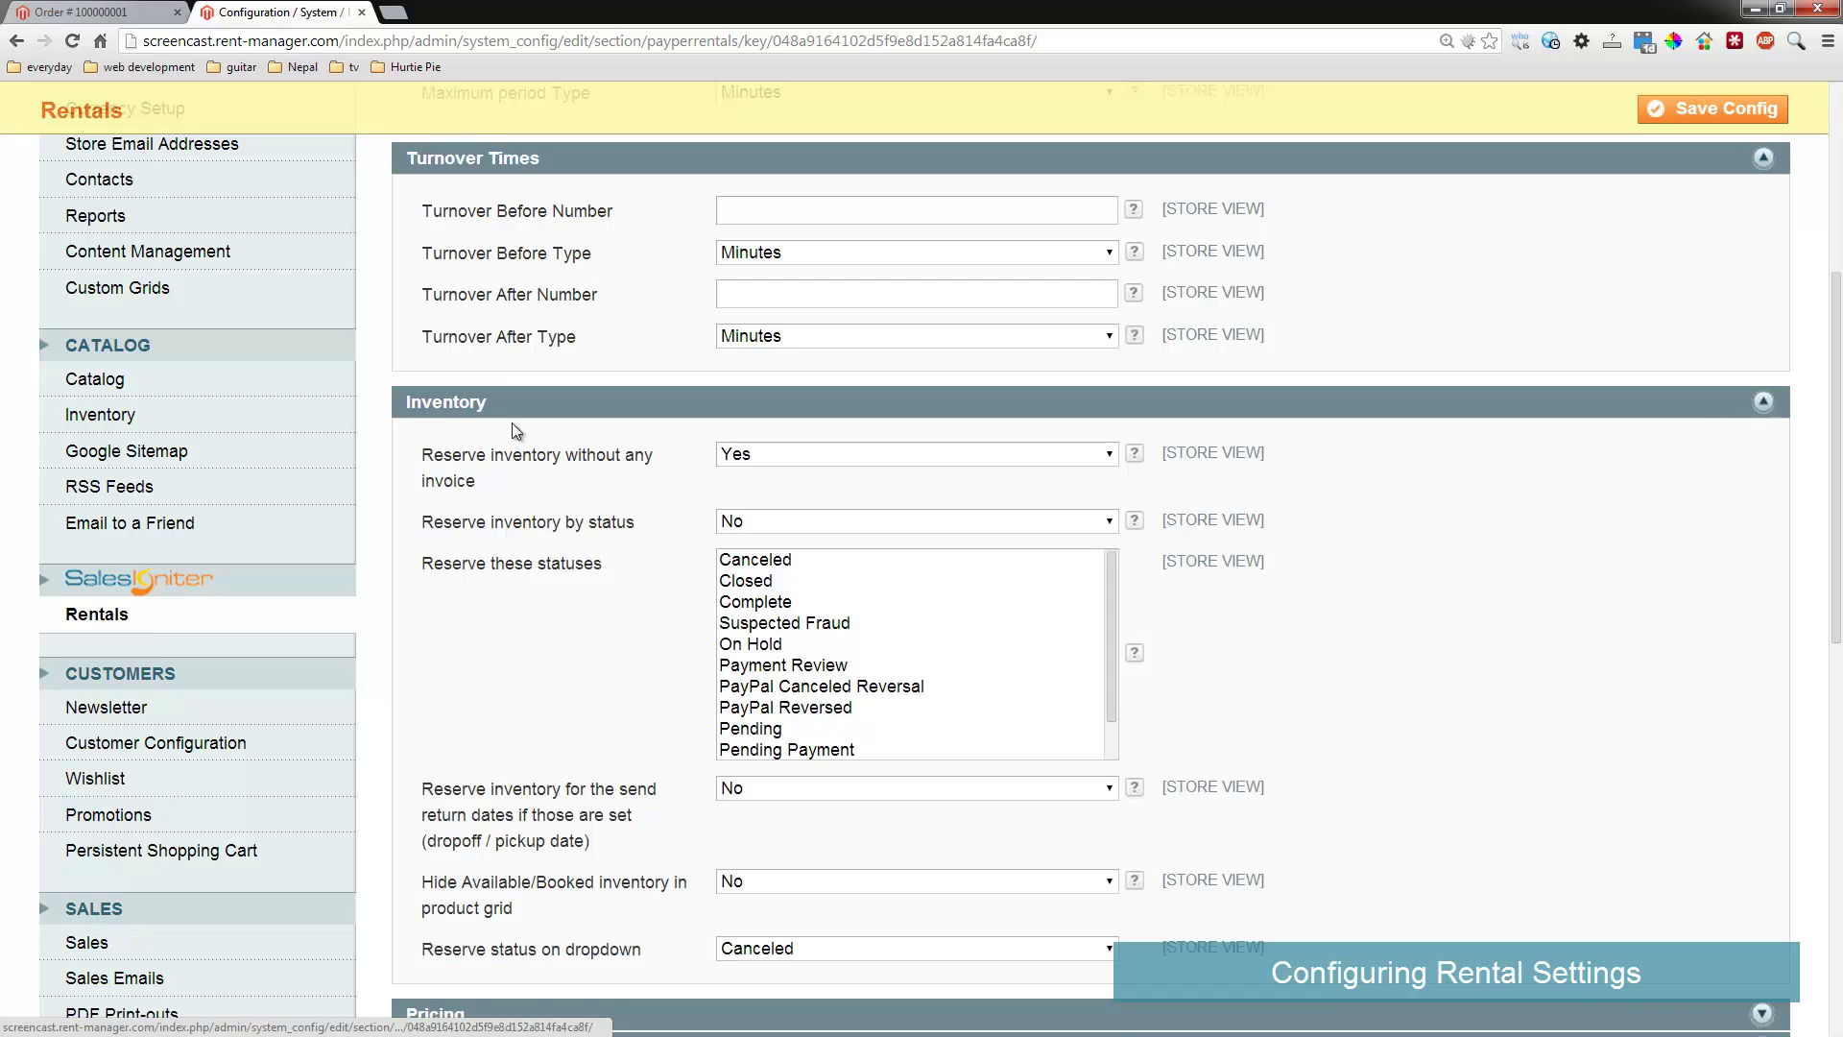
pyautogui.scroll(-1, 824, 525)
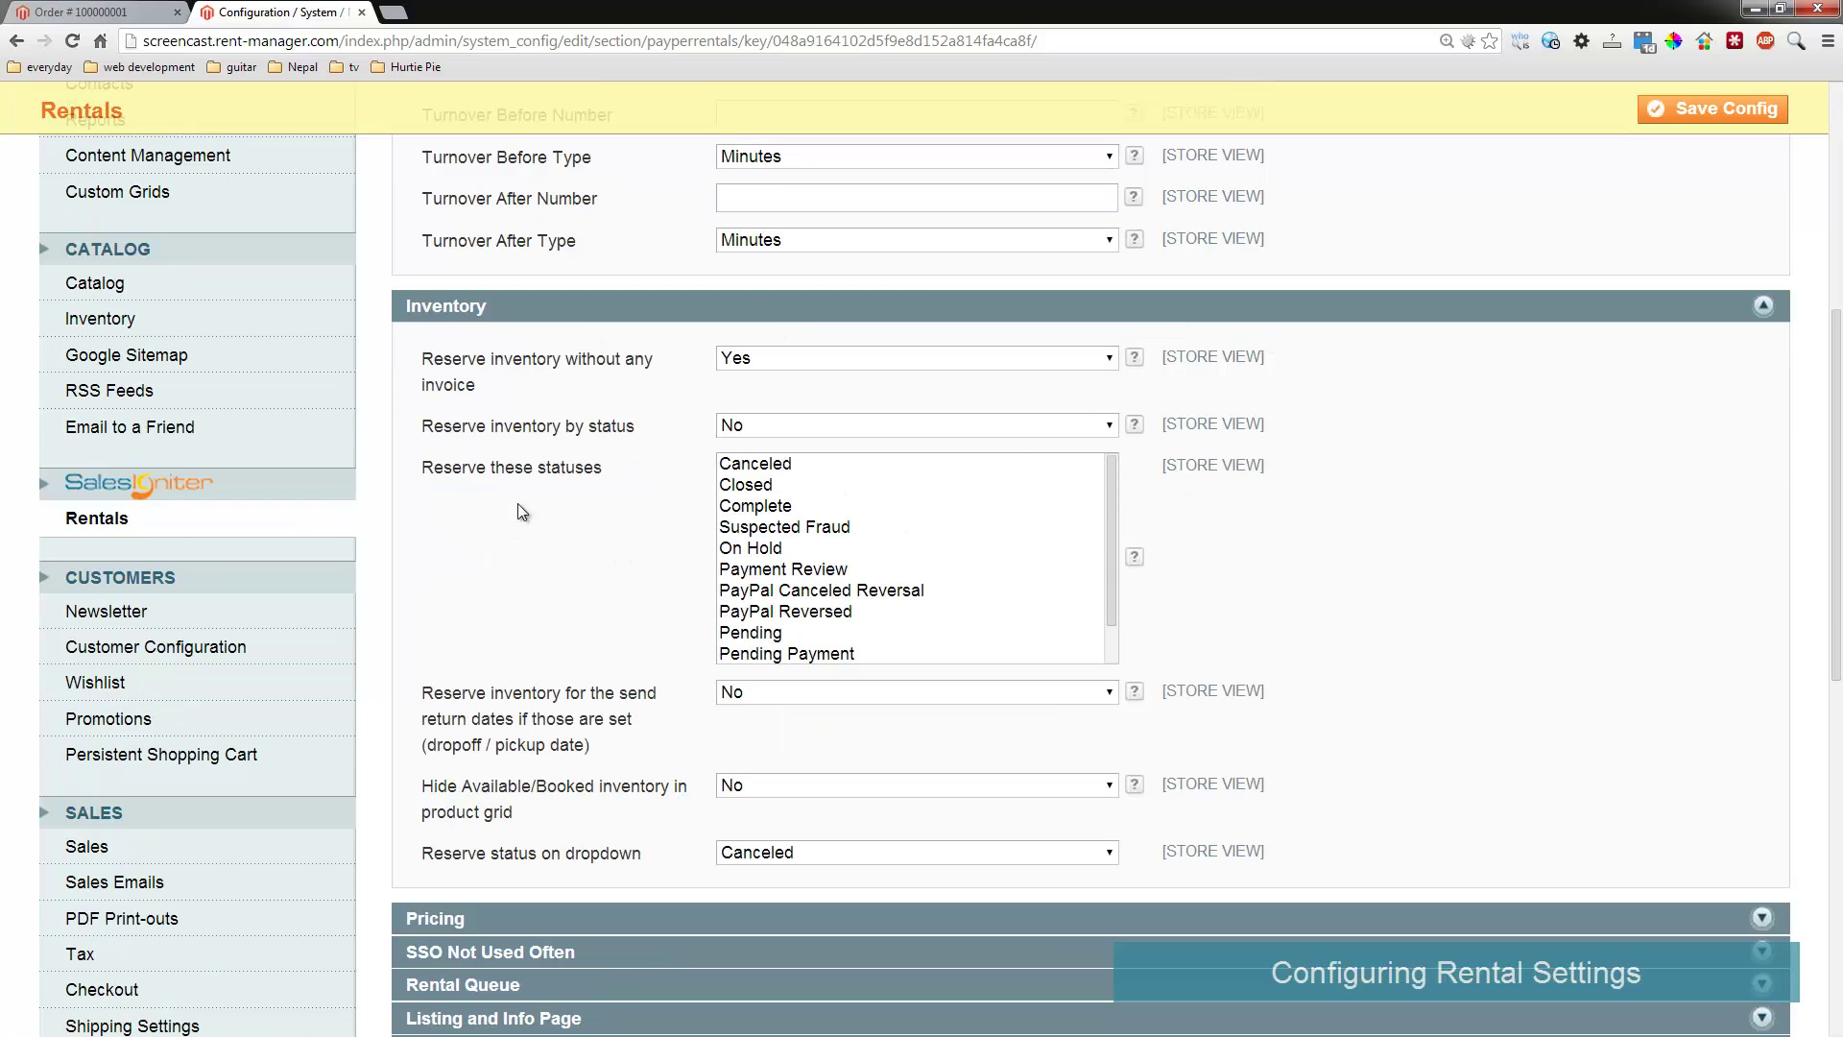
pyautogui.scroll(-4, 517, 503)
pyautogui.scroll(-1, 503, 429)
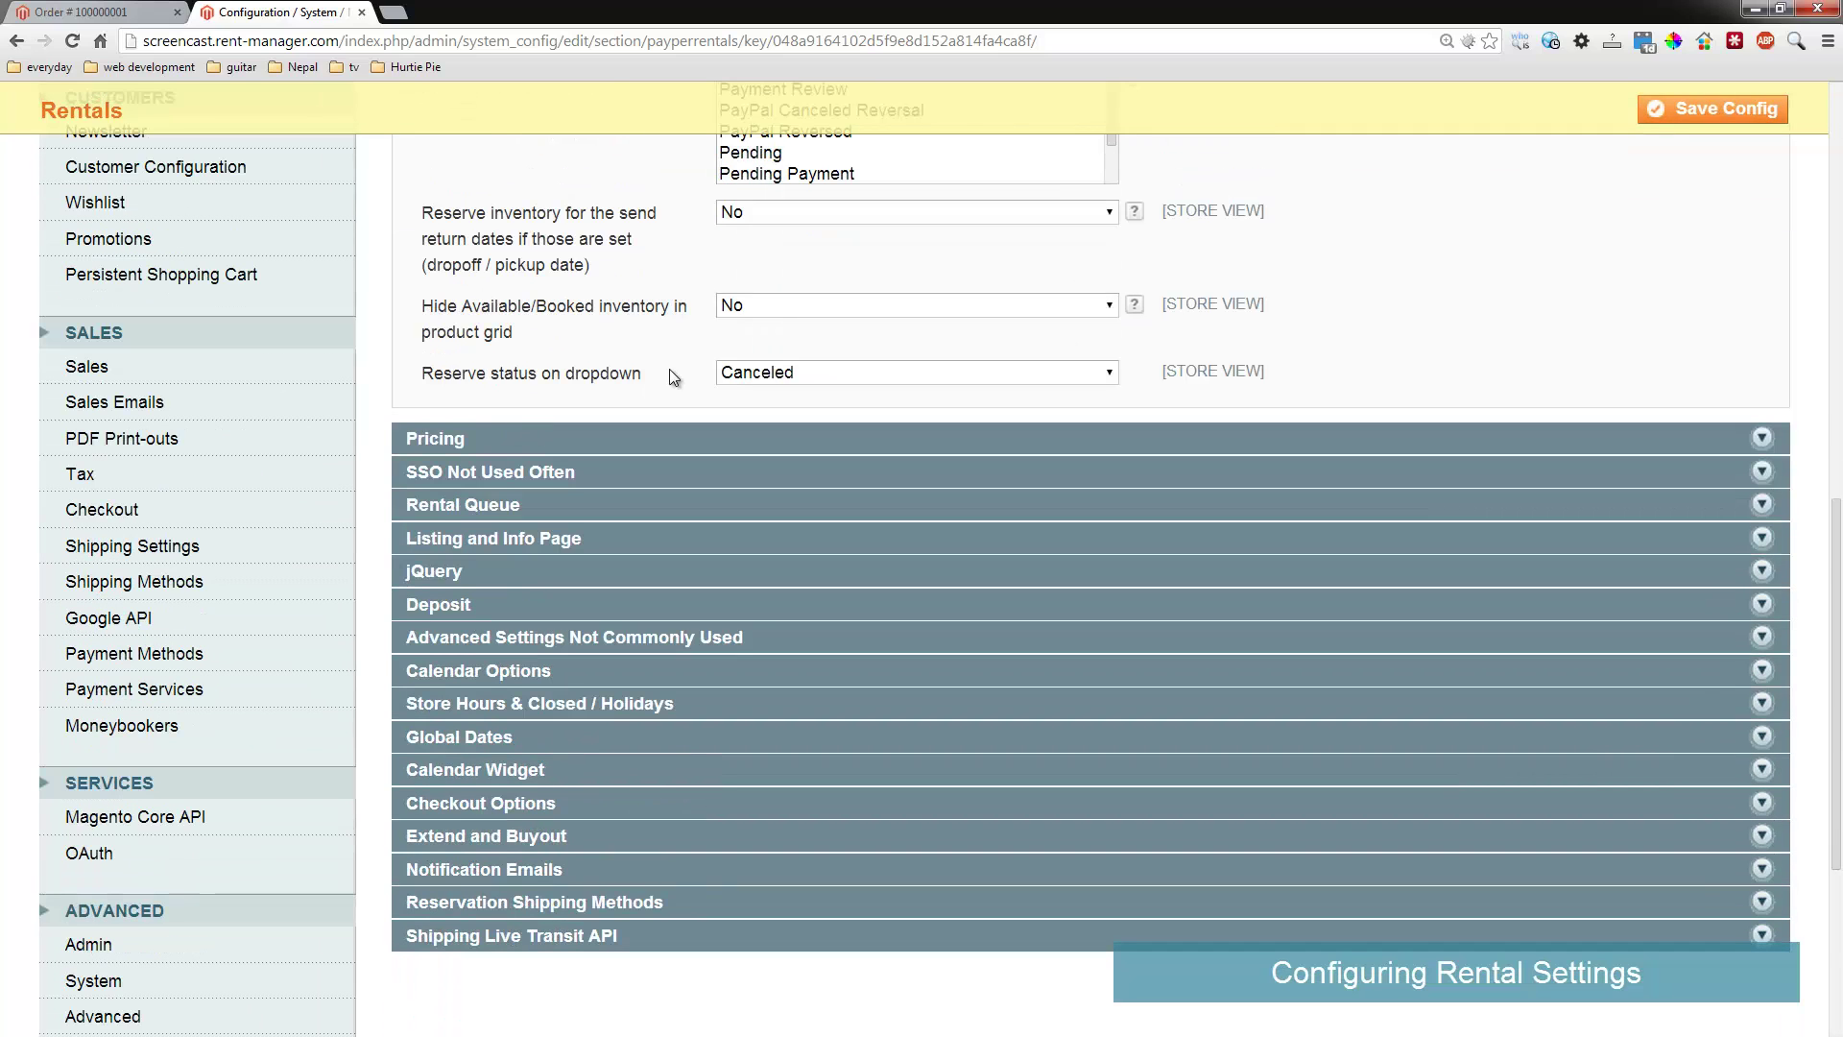
# Examine the Calendar Options and jQuery sections of the rental settings
pyautogui.scroll(-2, 710, 460)
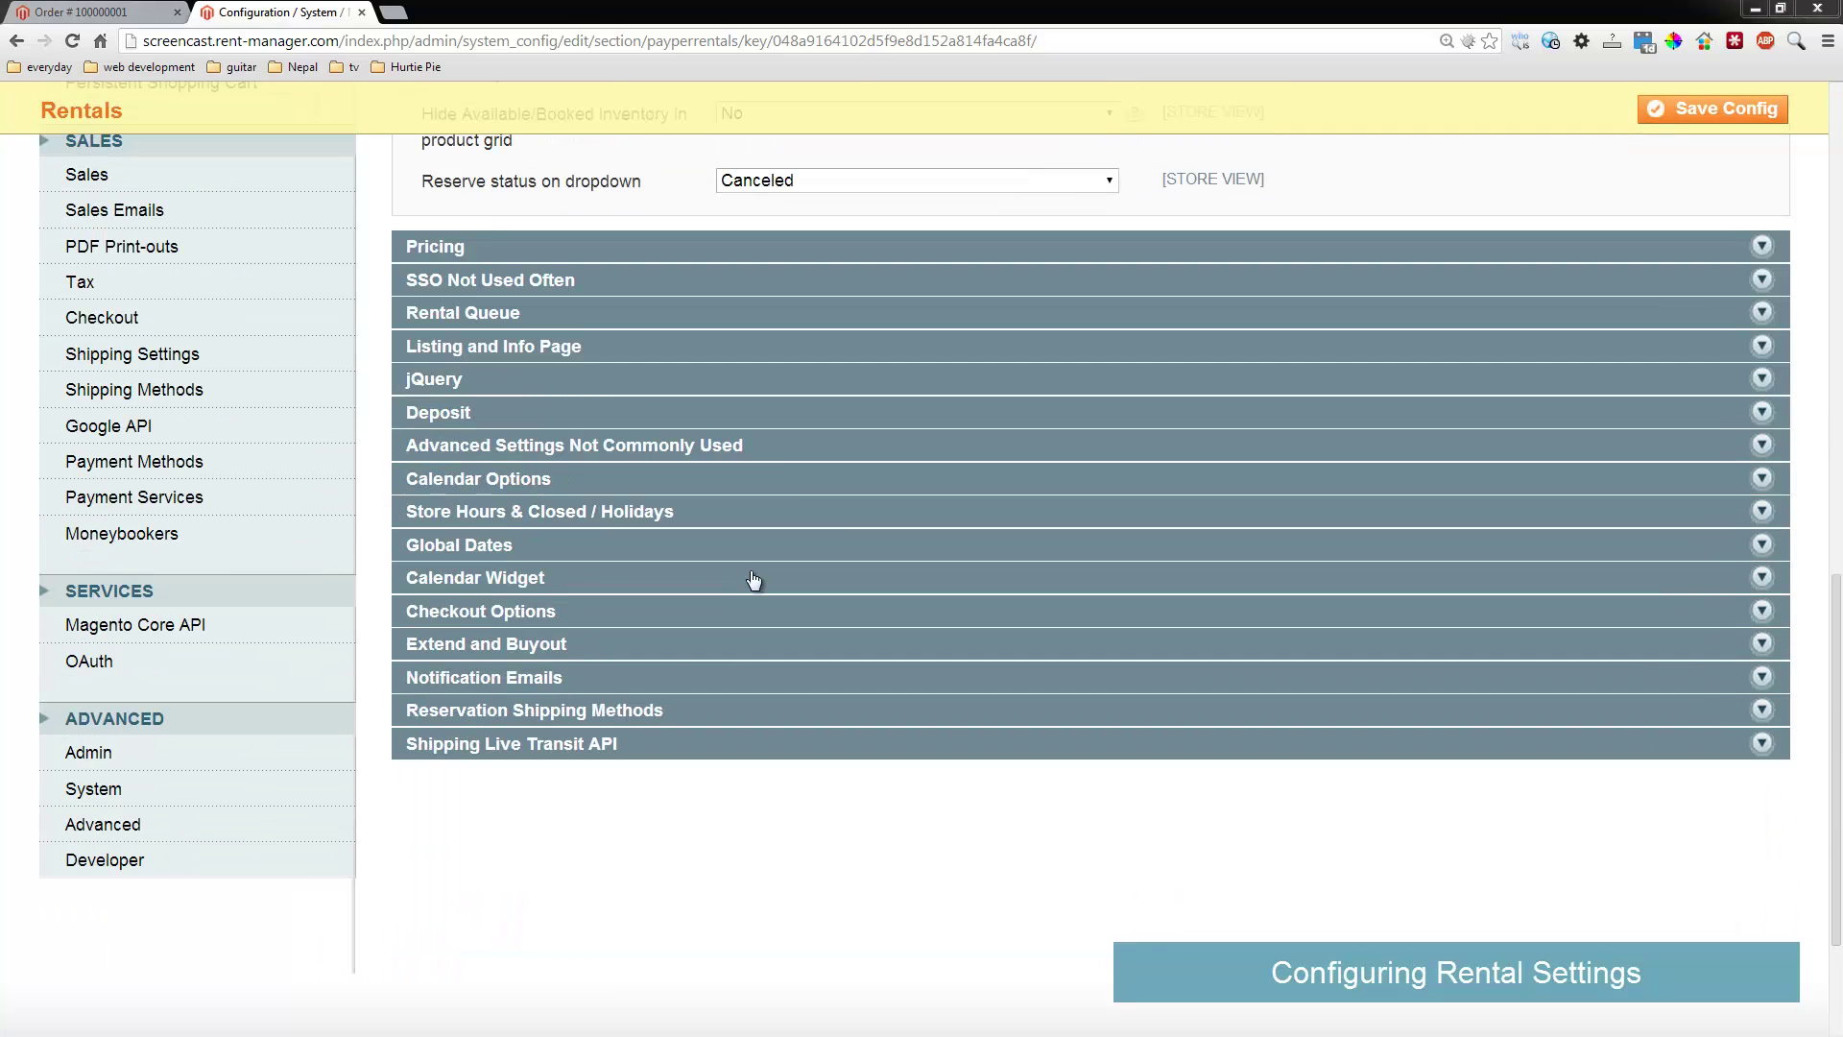
pyautogui.click(576, 480)
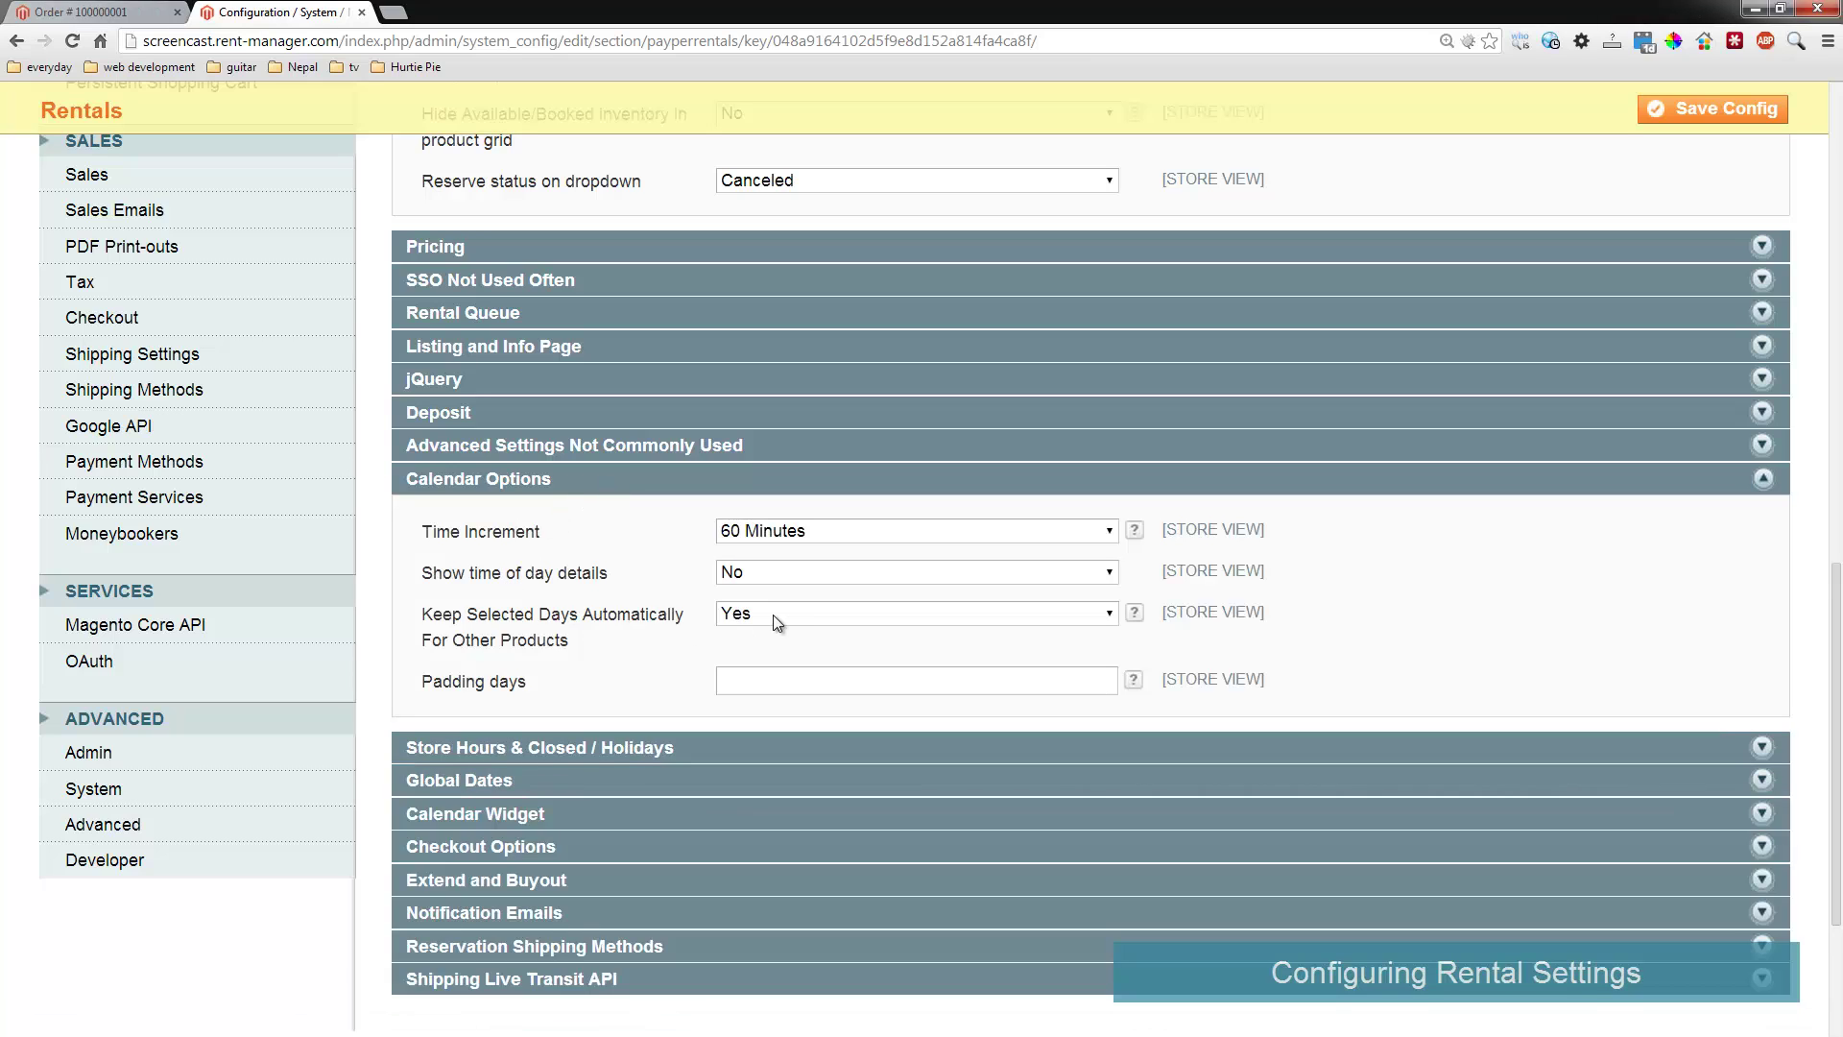
pyautogui.scroll(-3, 630, 649)
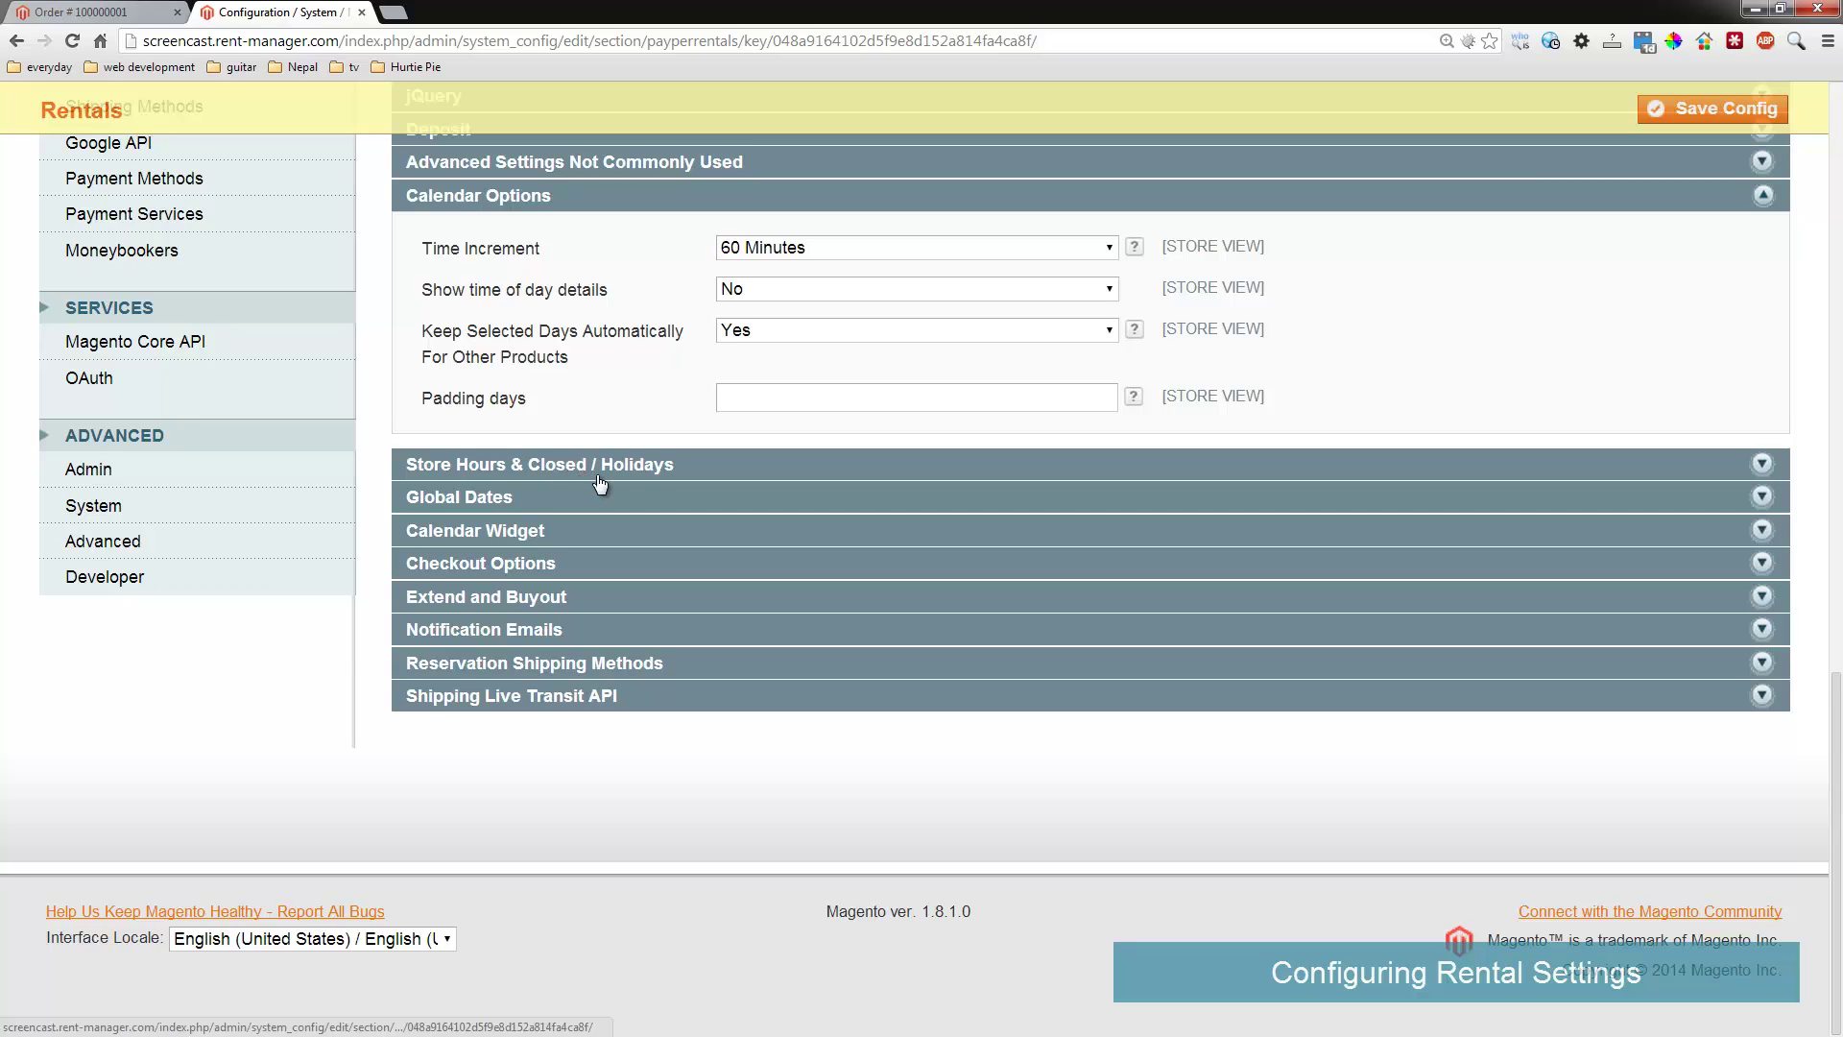
pyautogui.scroll(3, 590, 484)
pyautogui.click(475, 385)
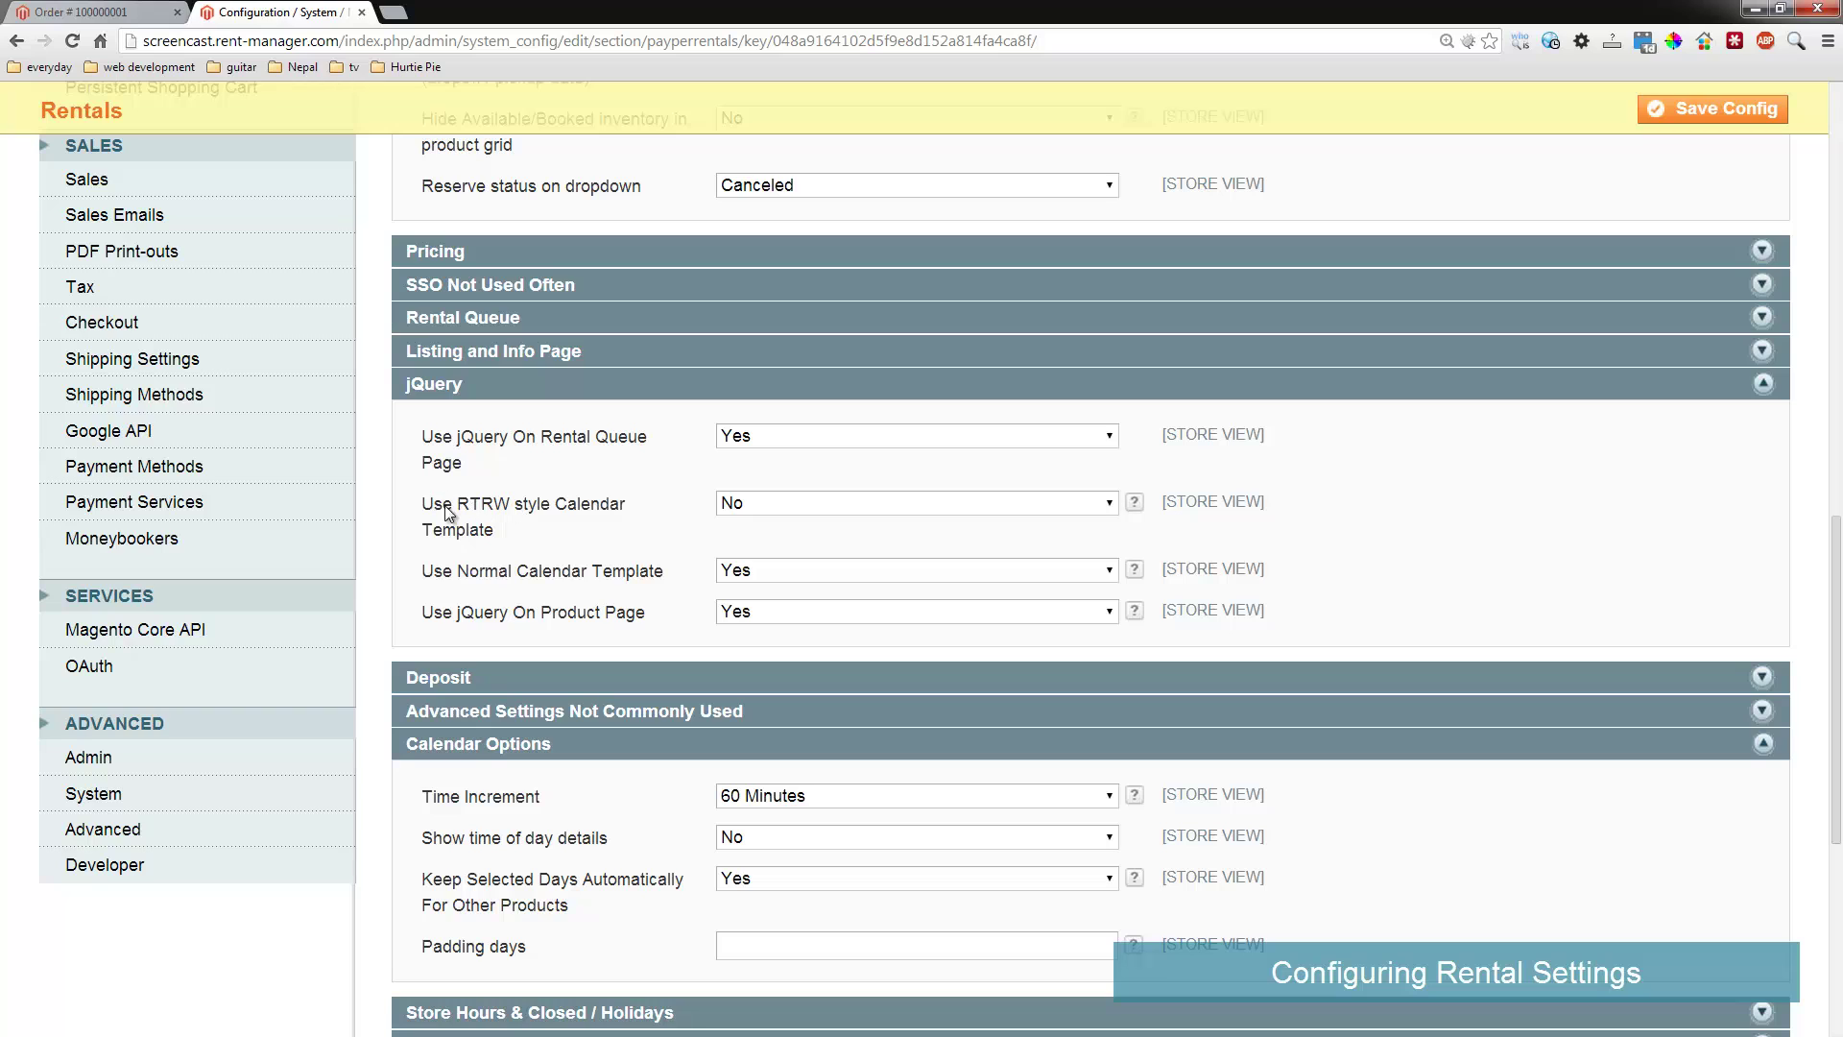
# Examine the Store Hours & Closed / Holidays settings, and add a blank rule under Global Dates Excluded to show its fields
pyautogui.scroll(-4, 566, 532)
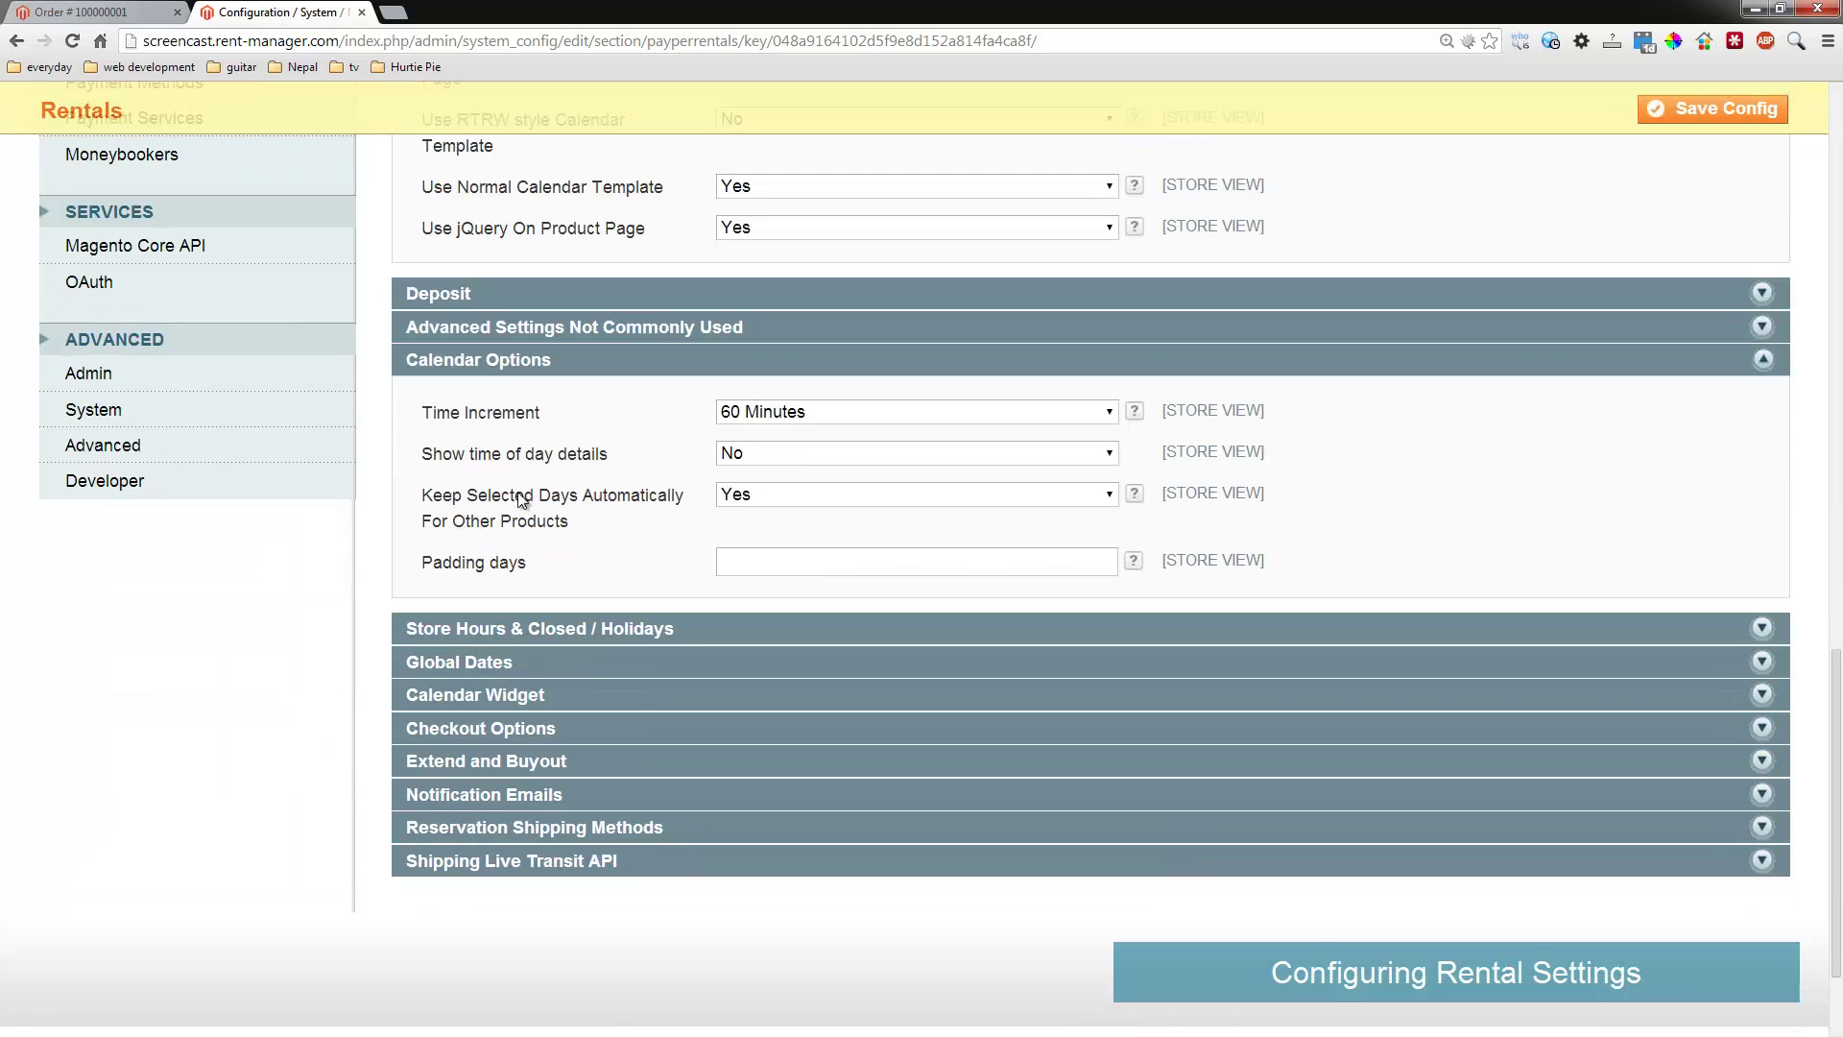
pyautogui.click(533, 629)
pyautogui.scroll(-4, 528, 595)
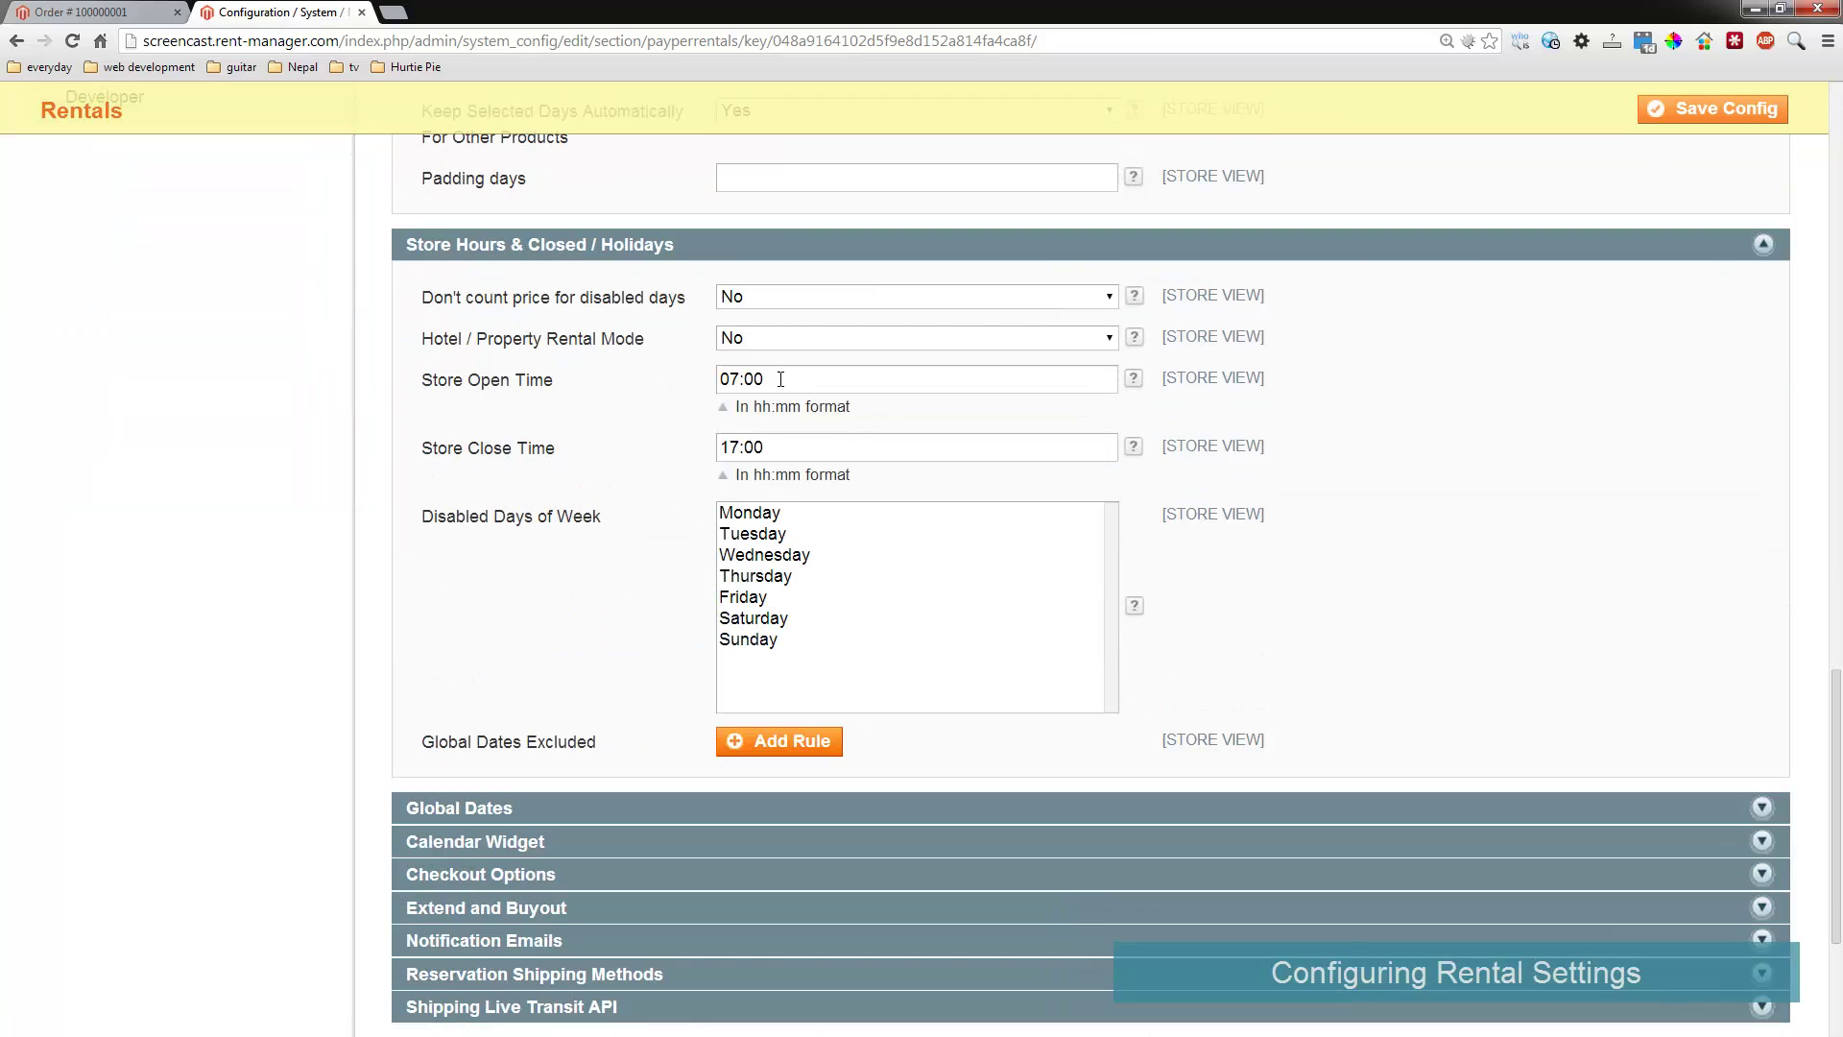
pyautogui.moveTo(794, 377); pyautogui.dragTo(510, 349)
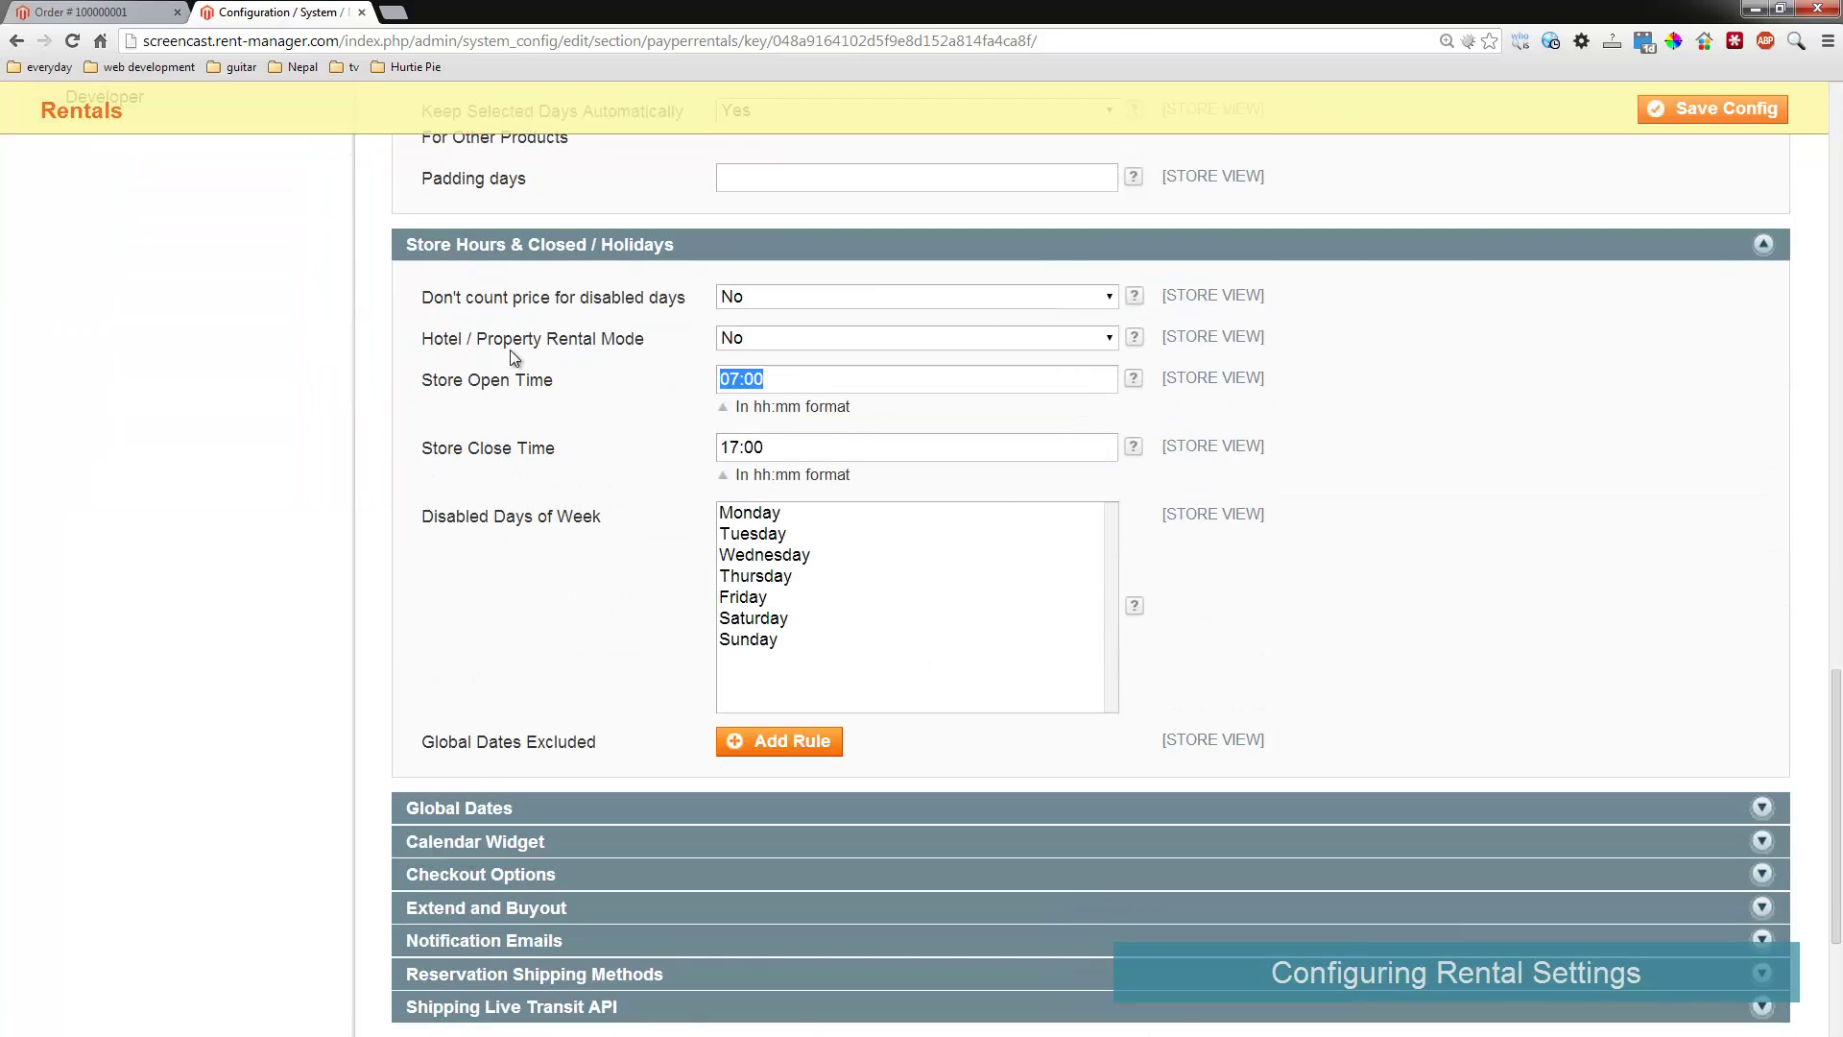
pyautogui.click(576, 639)
pyautogui.click(779, 740)
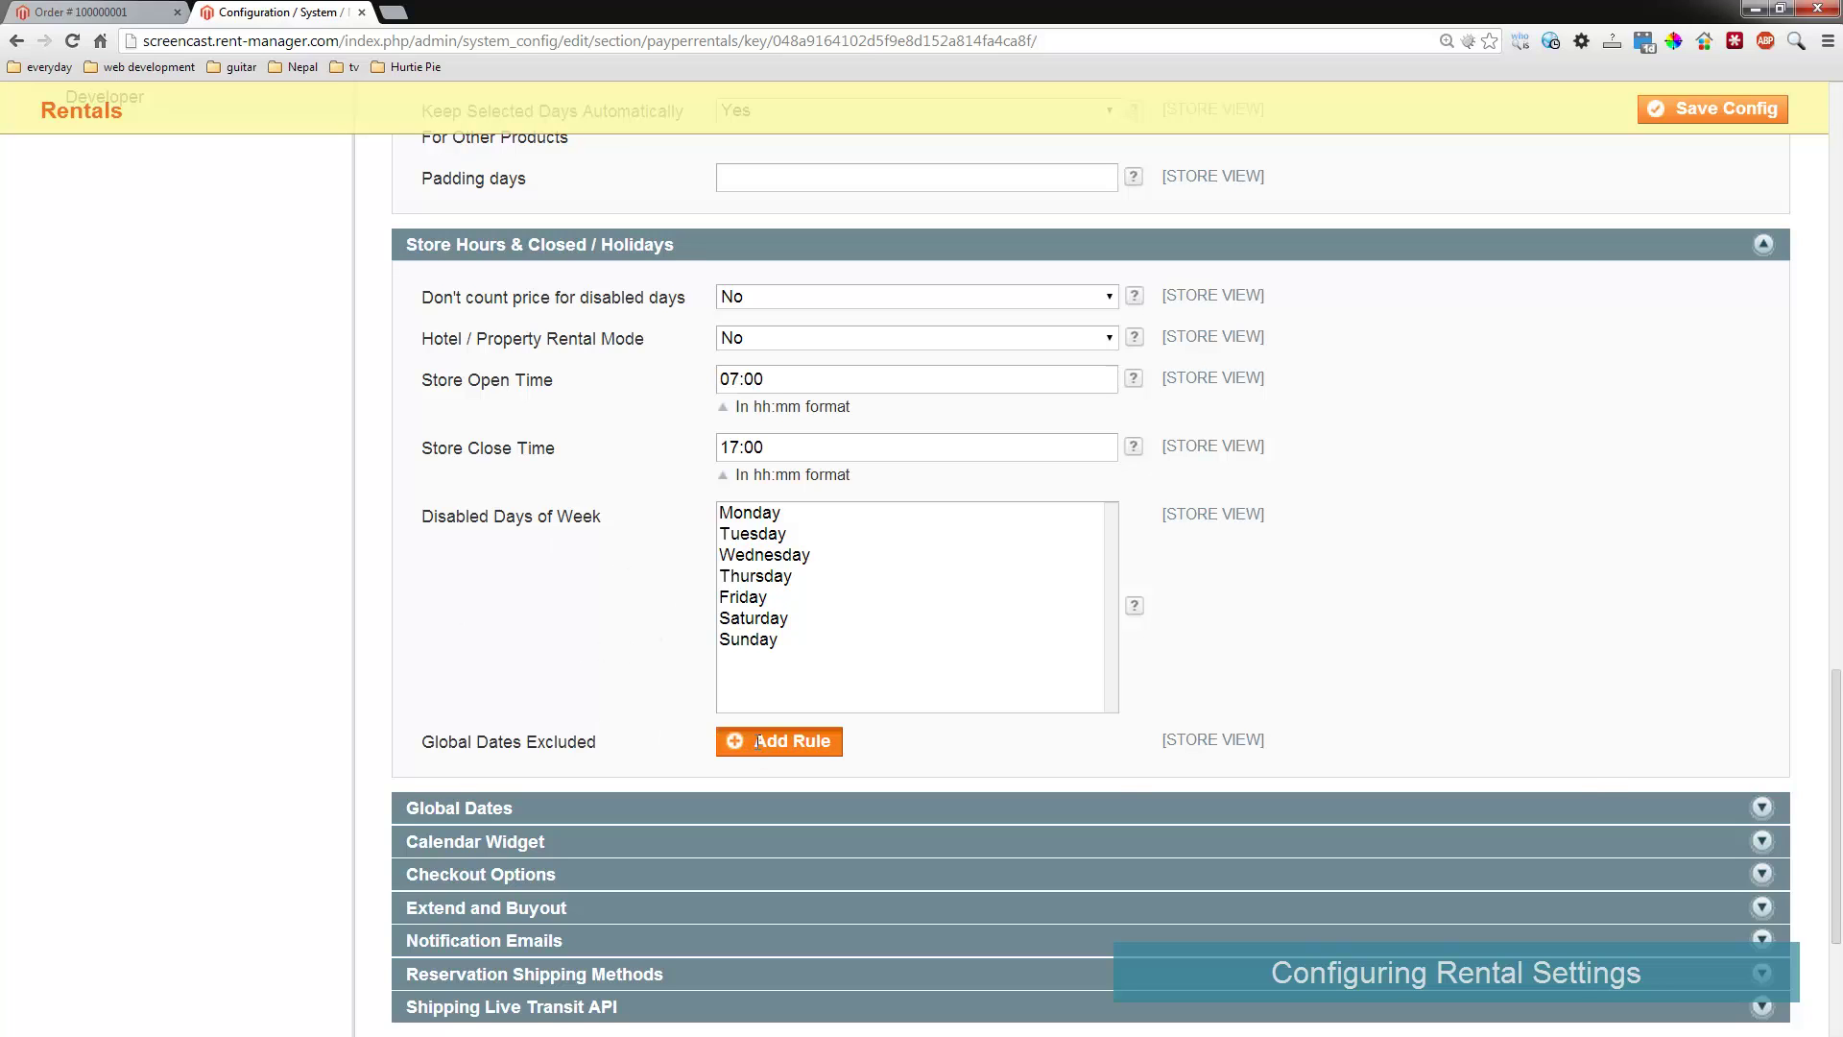
pyautogui.scroll(-2, 622, 672)
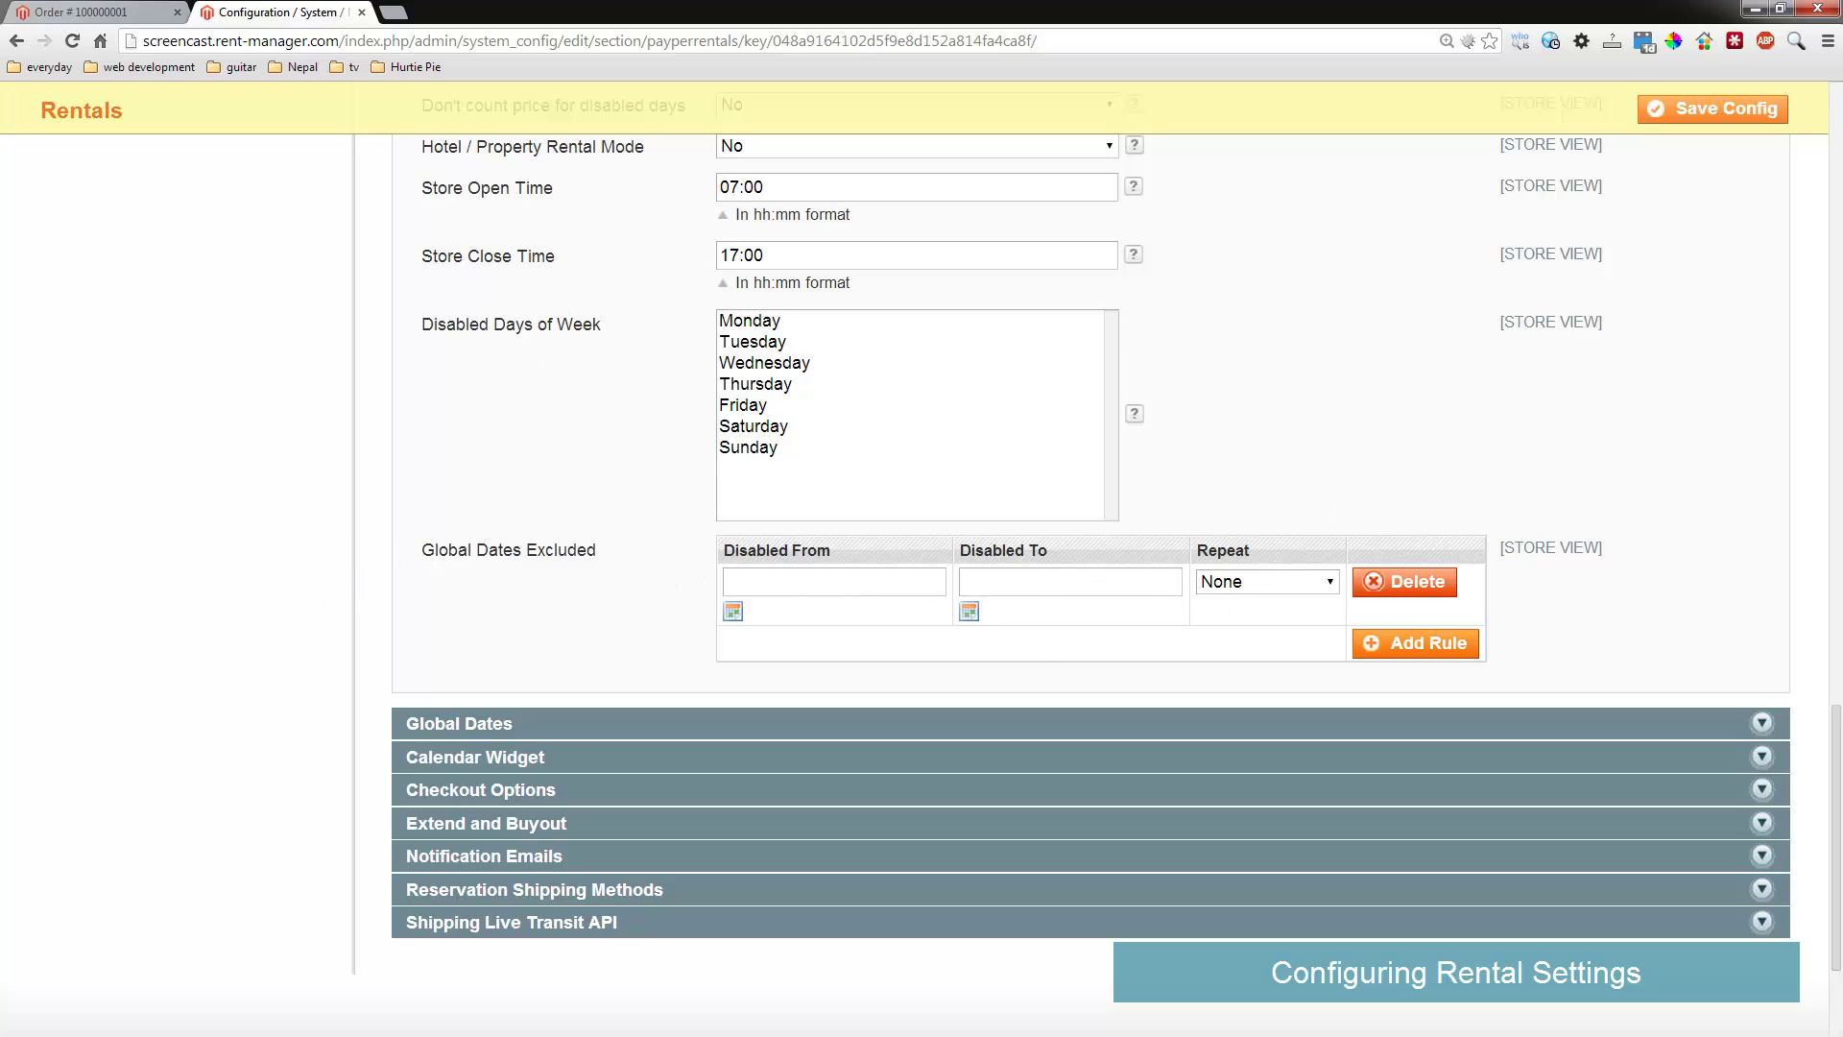
# Open the CMS page list in the admin, and view the About Us page on the storefront
pyautogui.scroll(20, 649, 668)
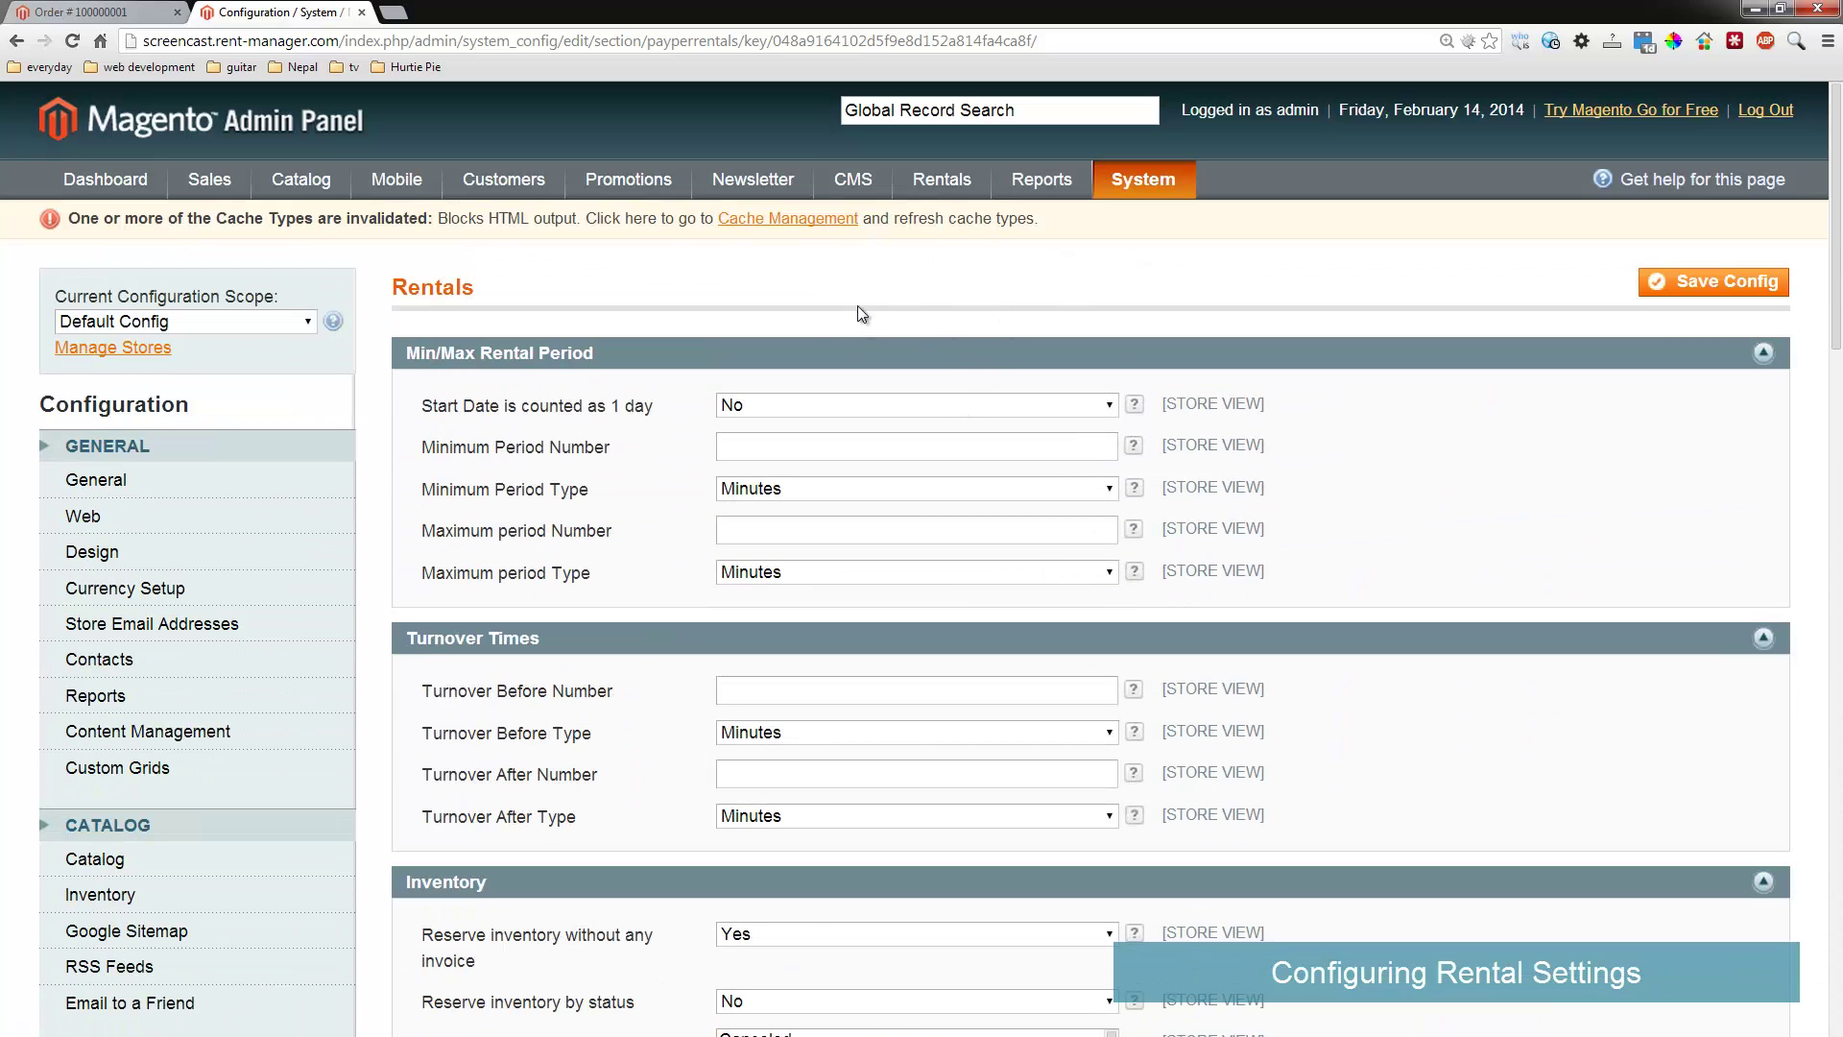
pyautogui.click(862, 227)
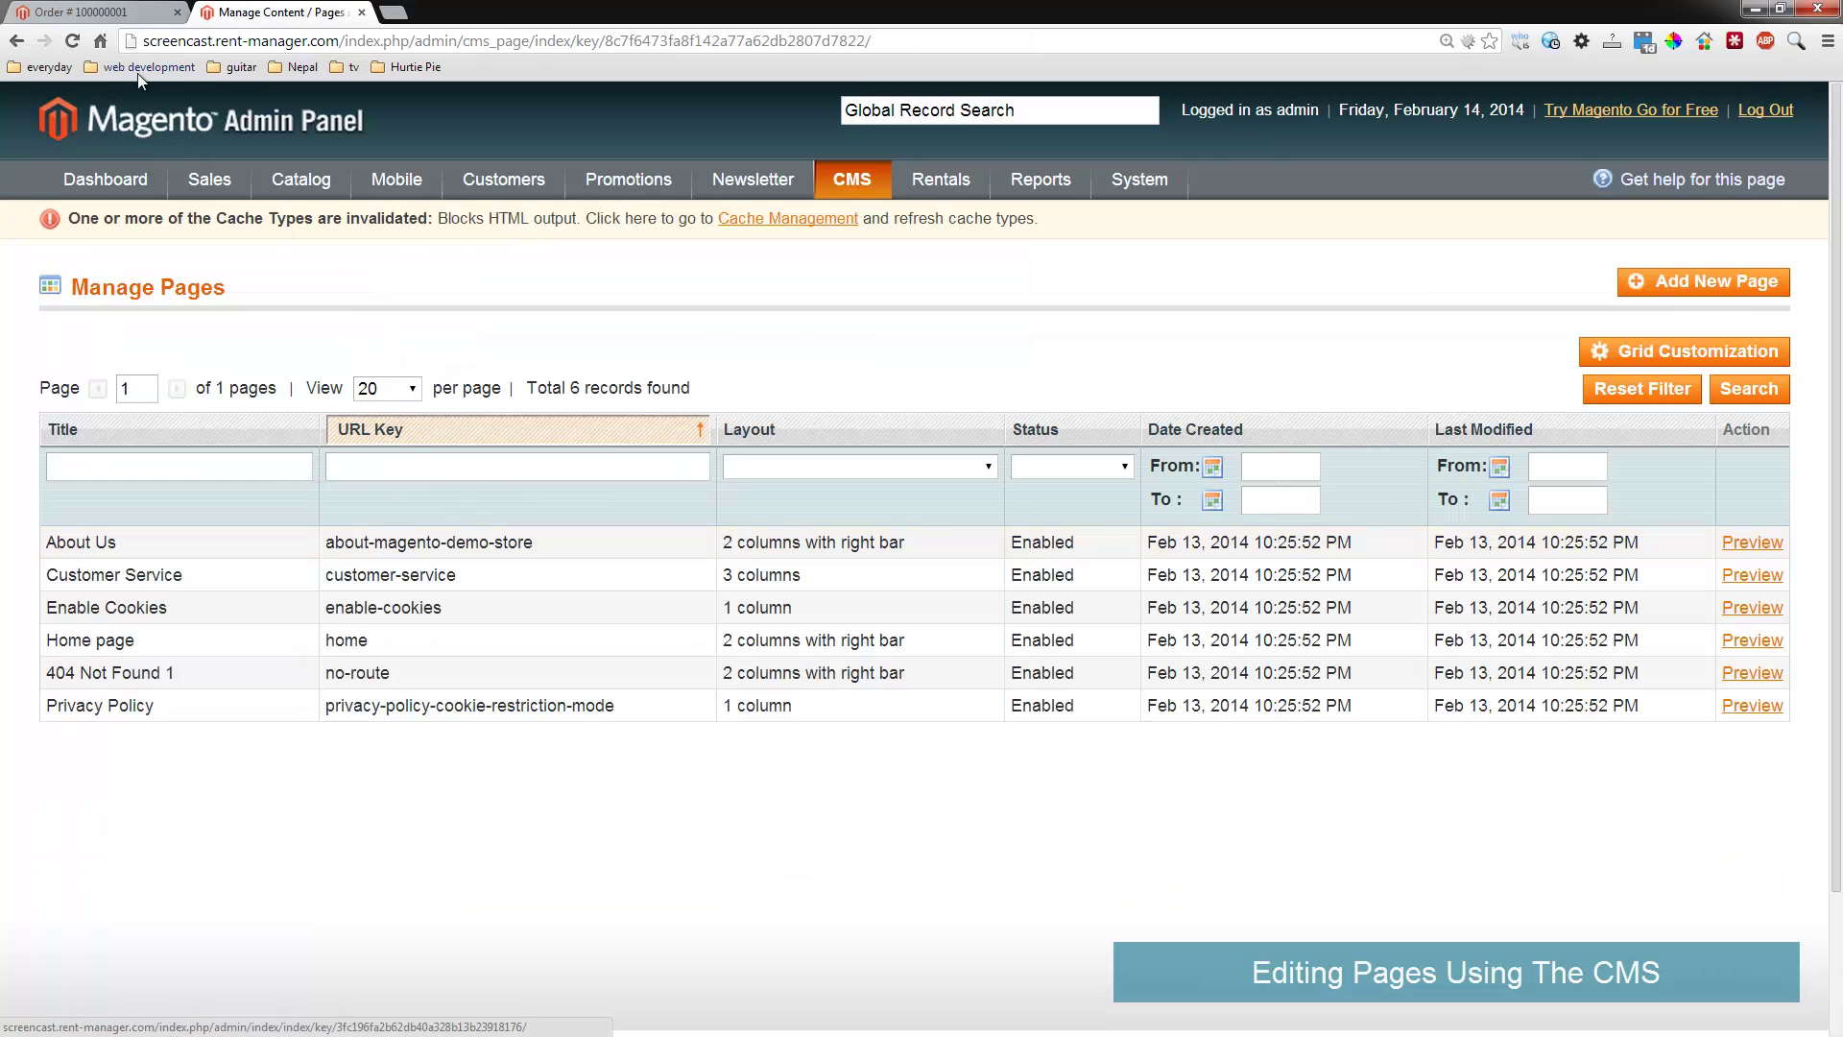
pyautogui.click(114, 13)
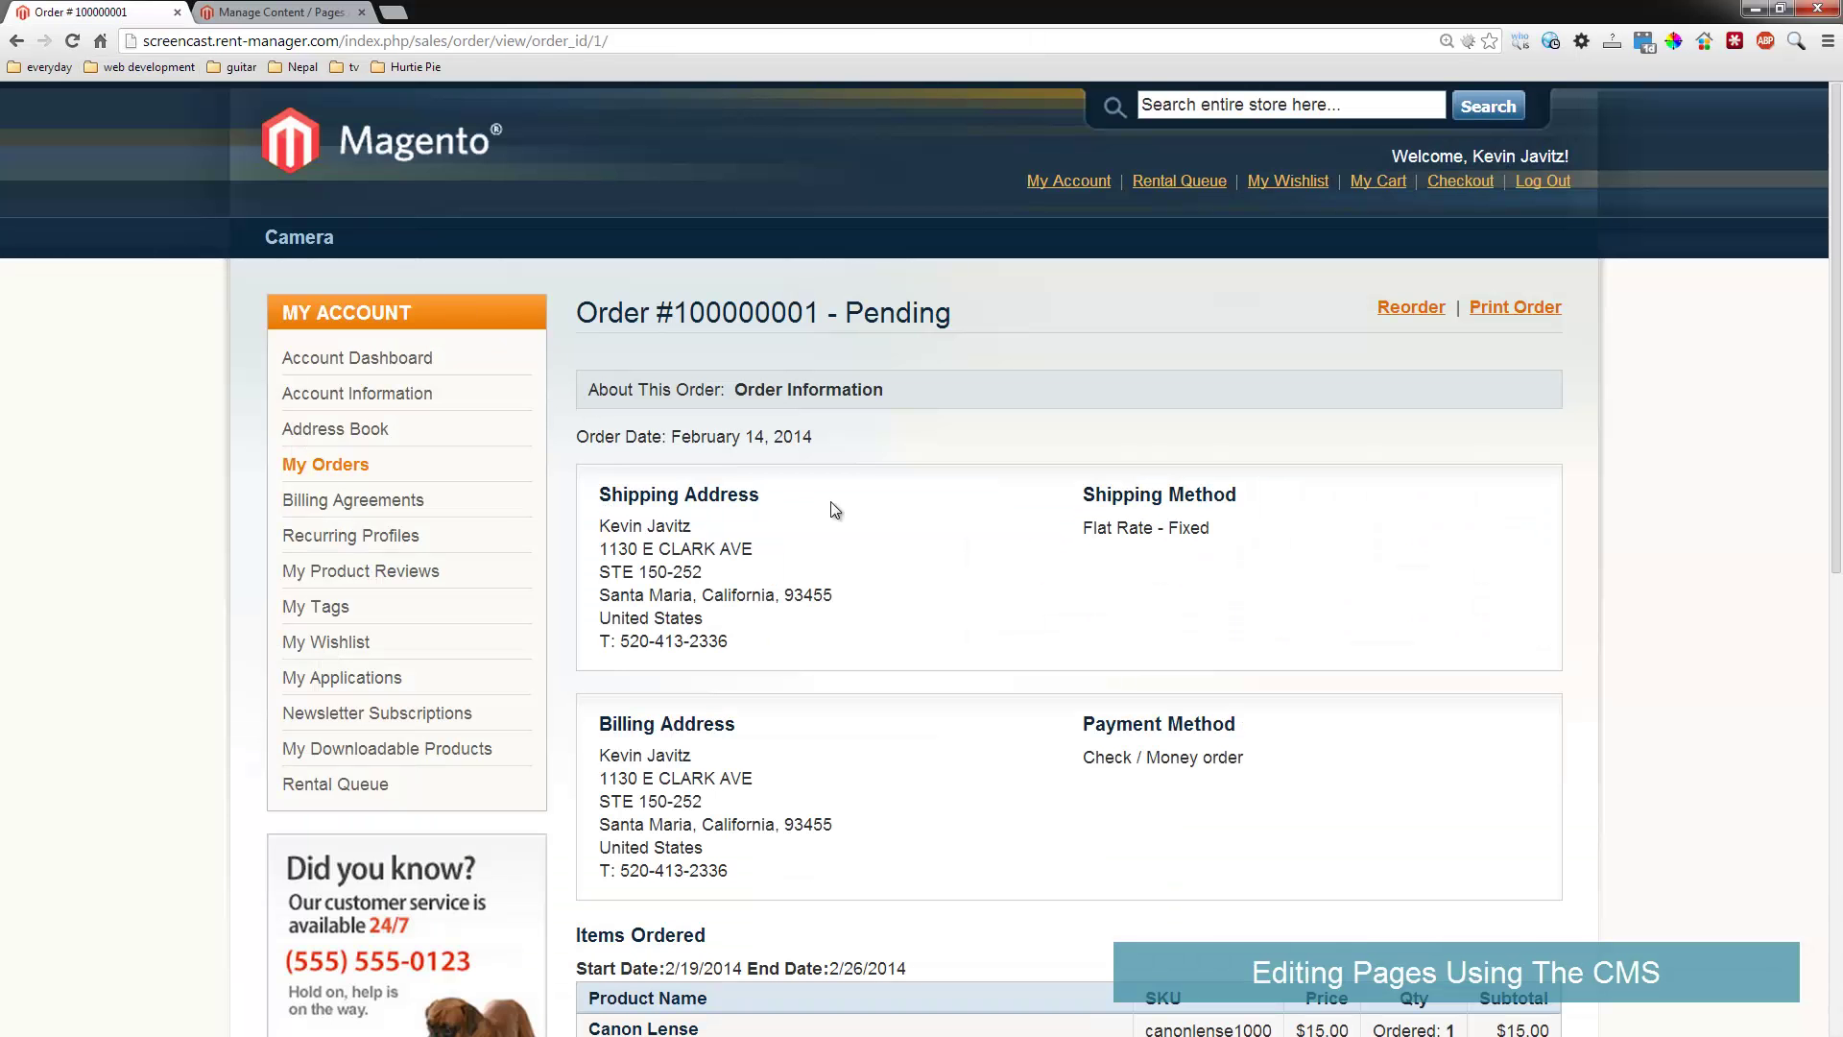
pyautogui.scroll(-10, 834, 510)
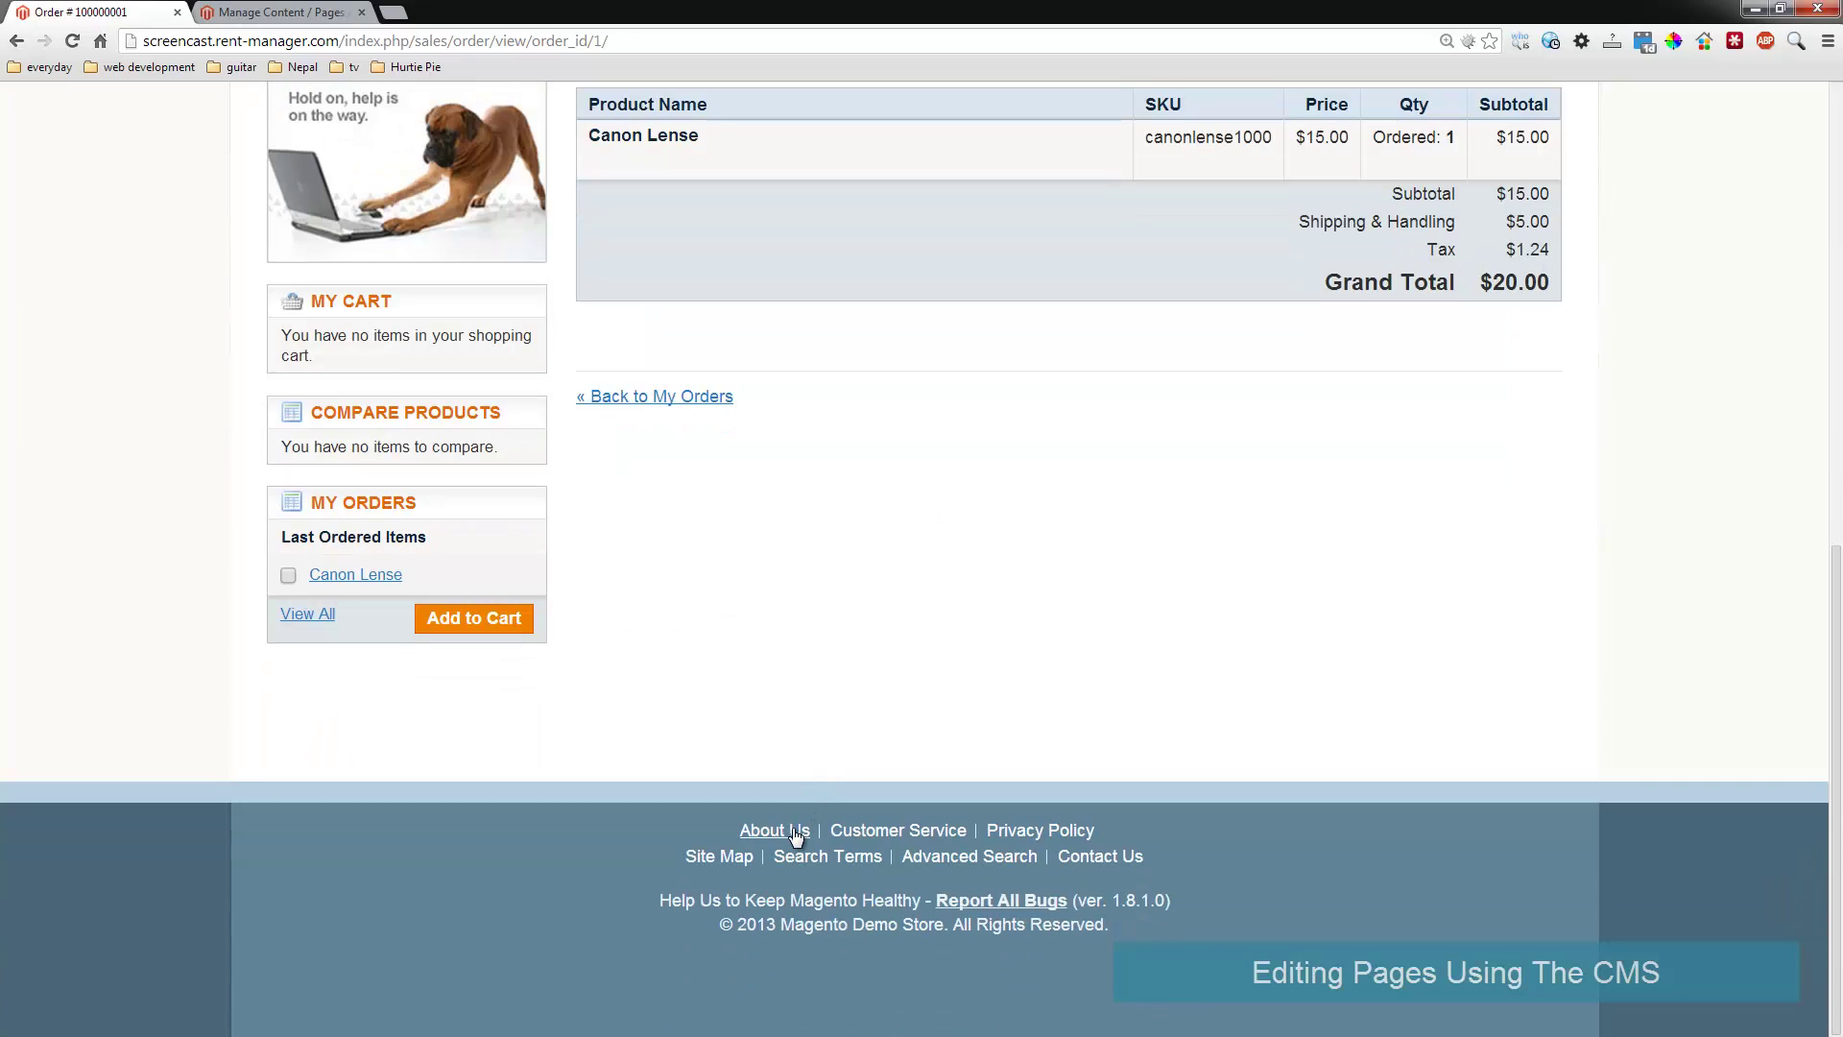
pyautogui.click(792, 830)
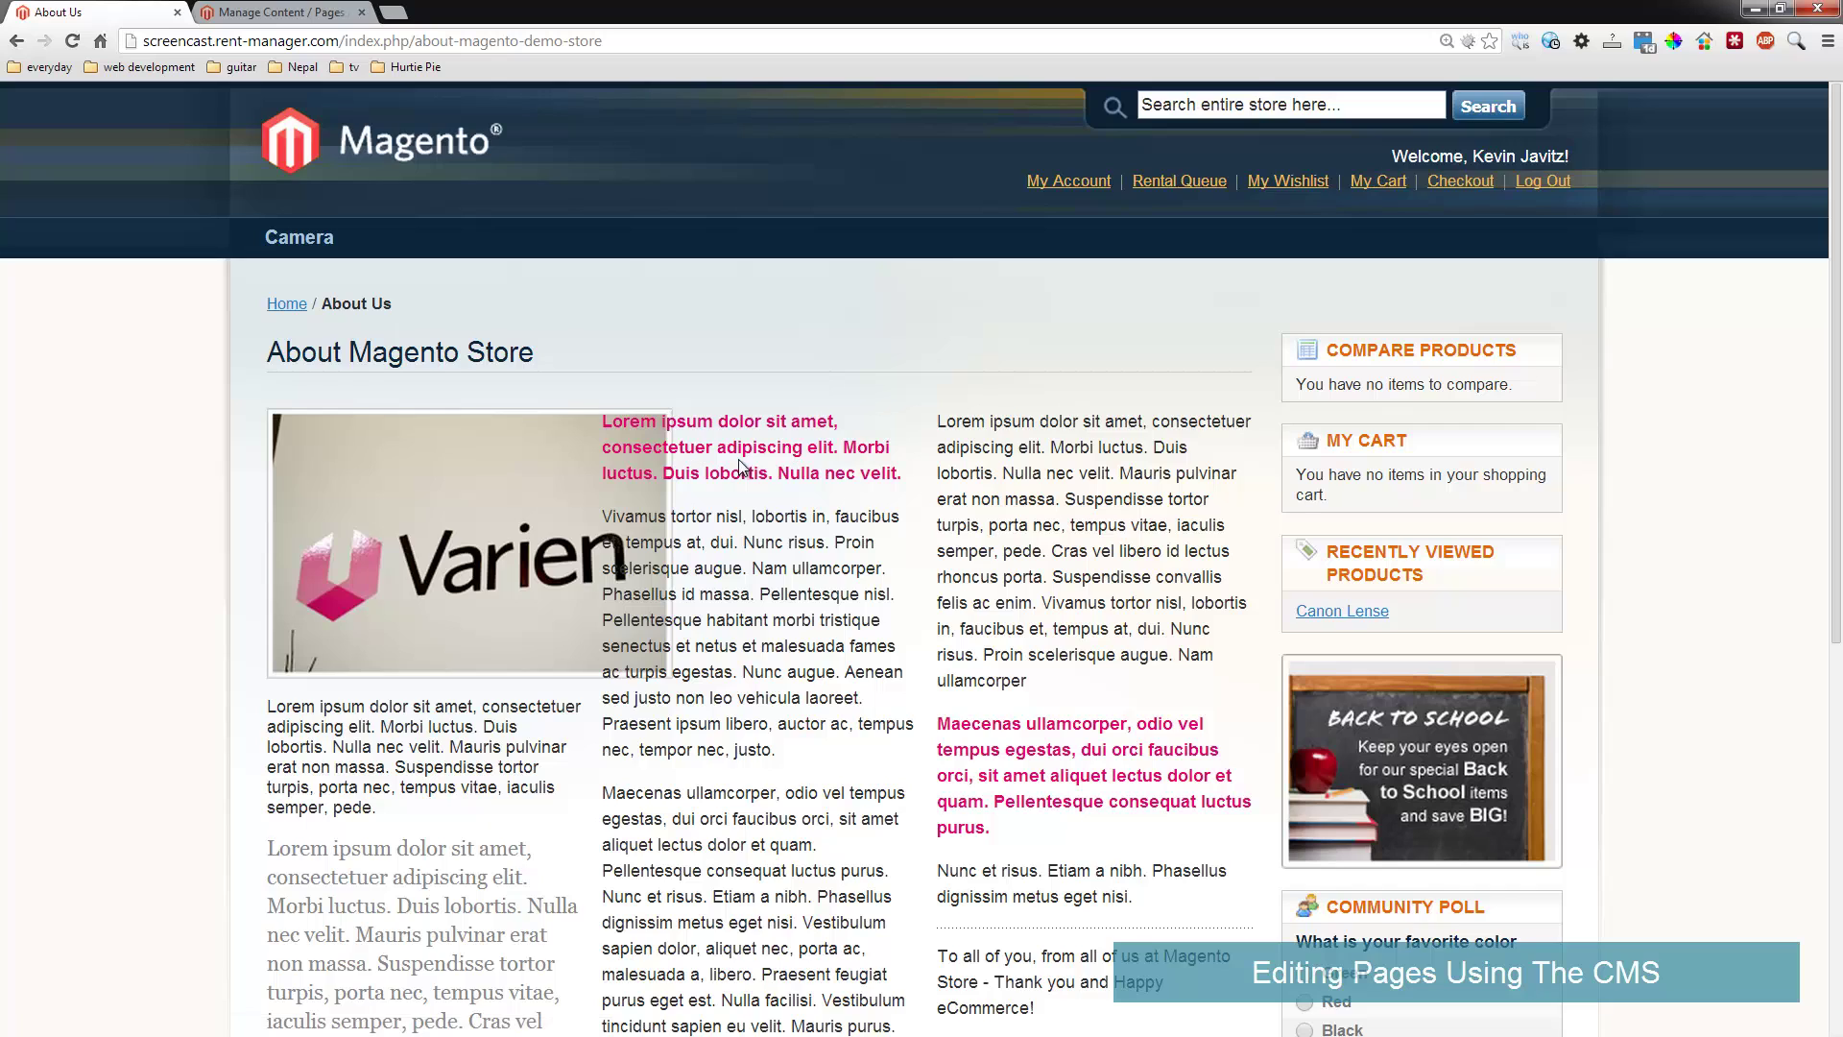
pyautogui.scroll(-4, 742, 468)
pyautogui.scroll(4, 672, 297)
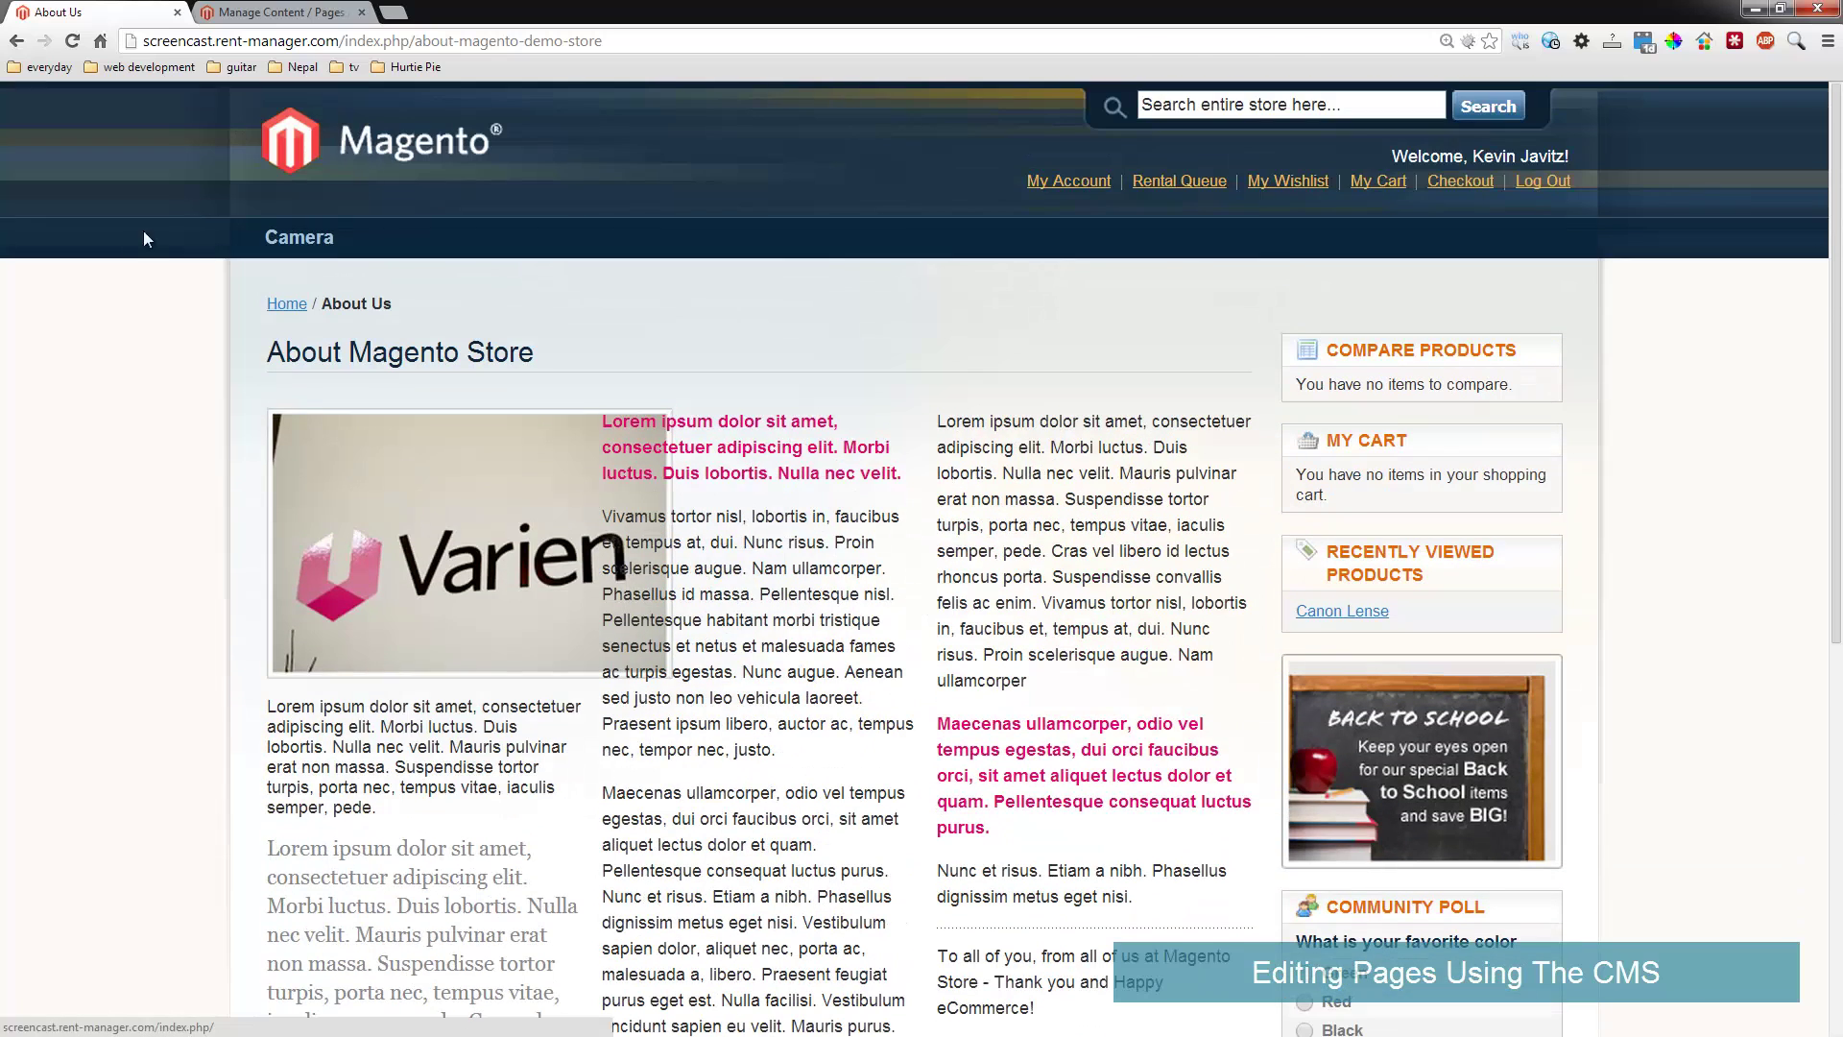
# Open the About Us page for editing from the CMS page list and examine its content in the editor
pyautogui.click(274, 13)
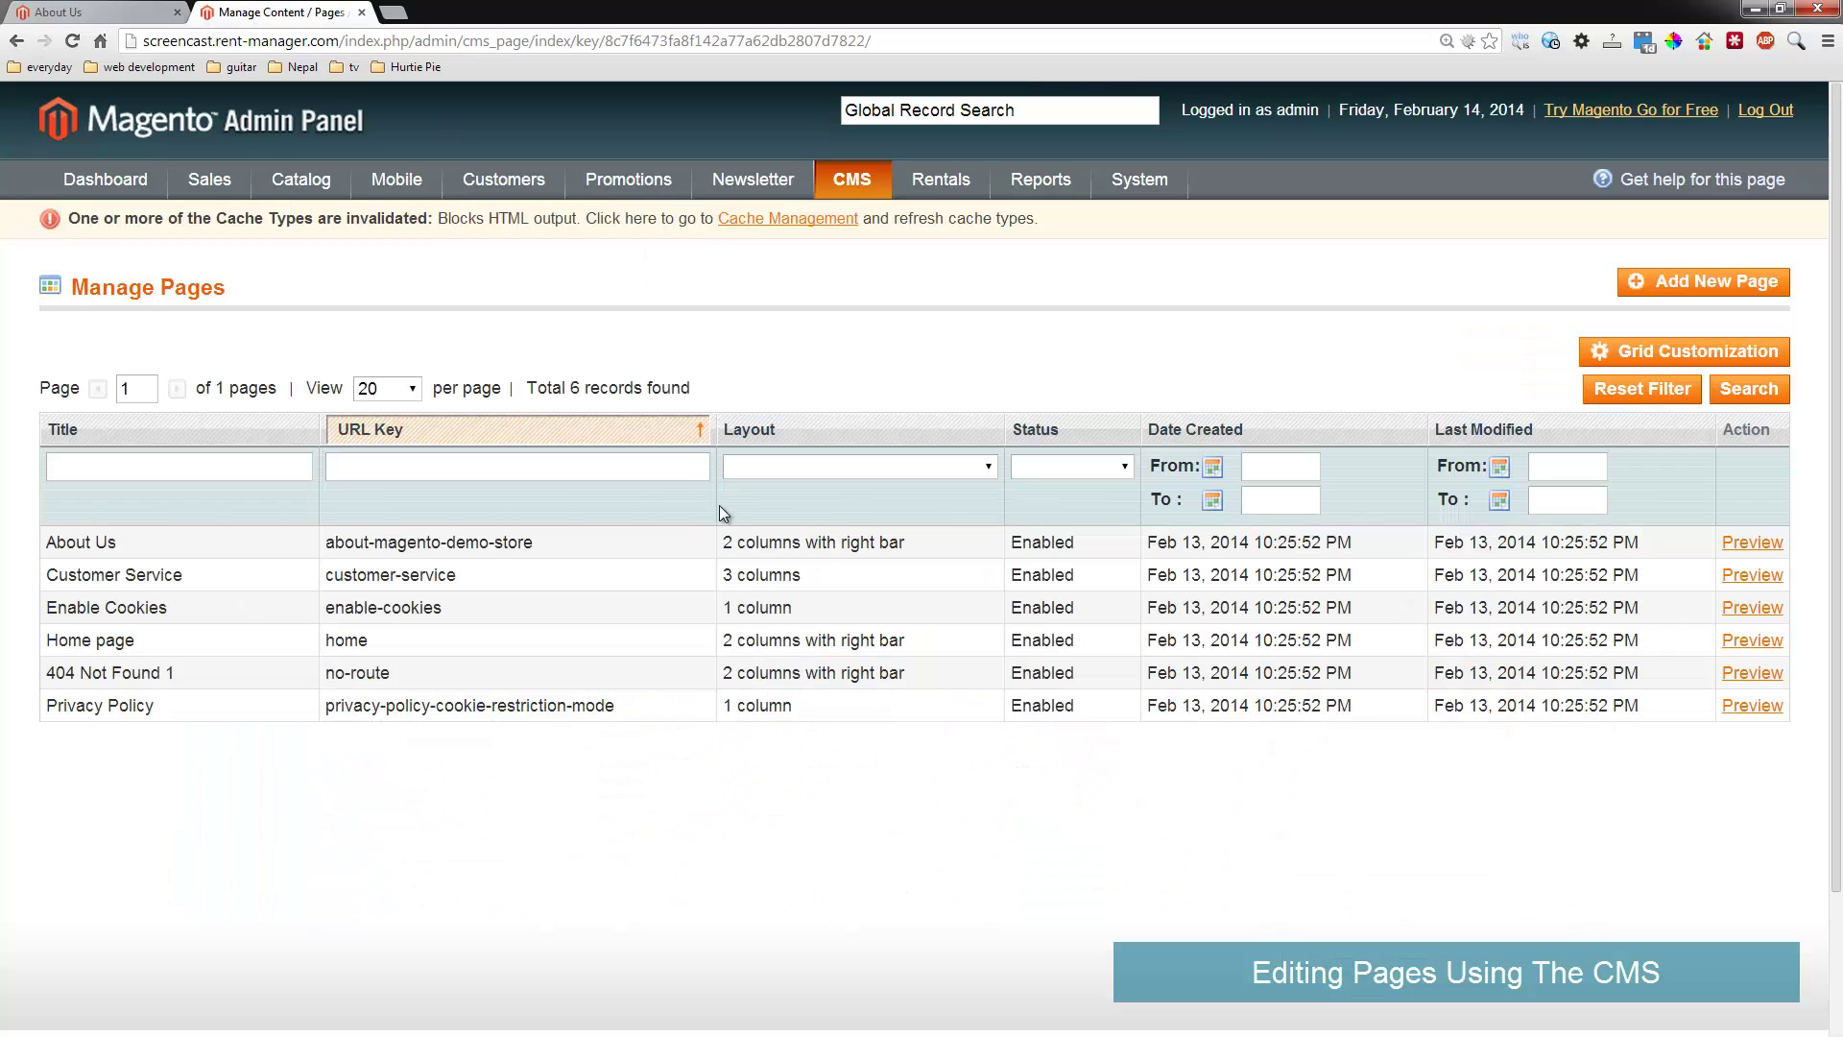
pyautogui.click(663, 549)
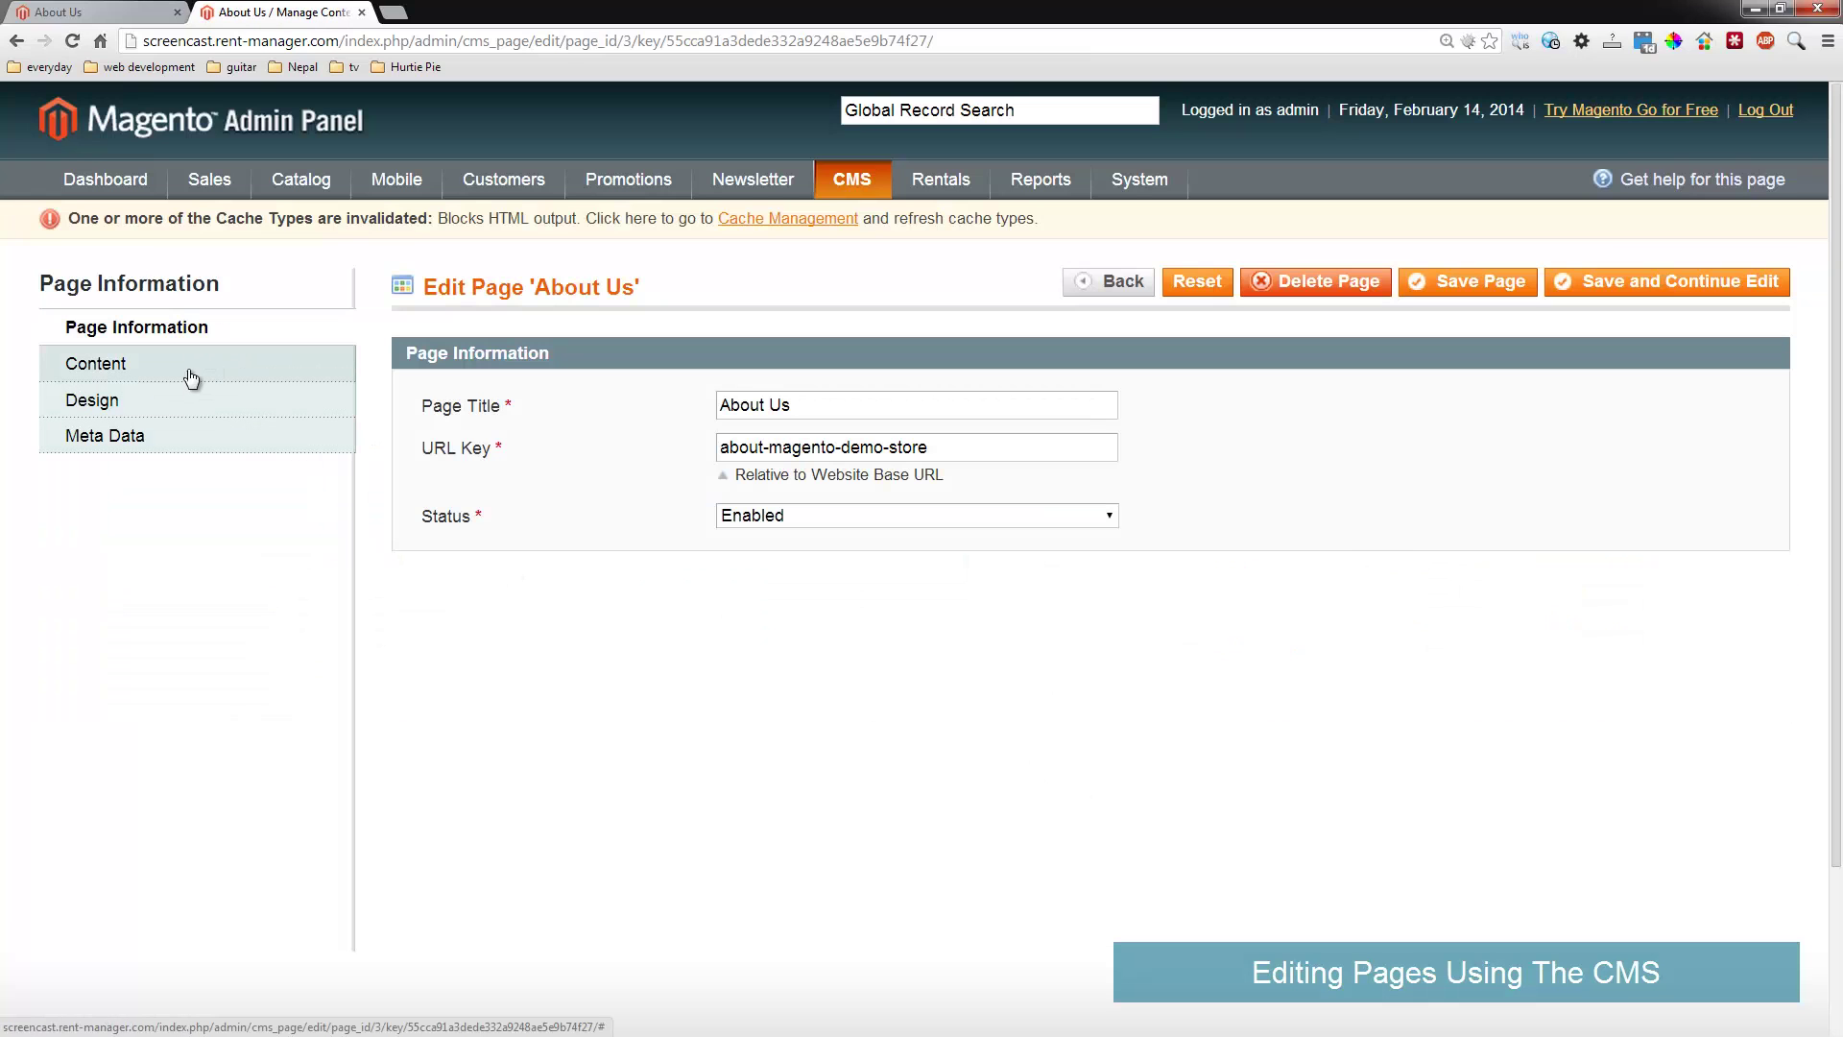
pyautogui.click(192, 376)
pyautogui.scroll(-2, 677, 355)
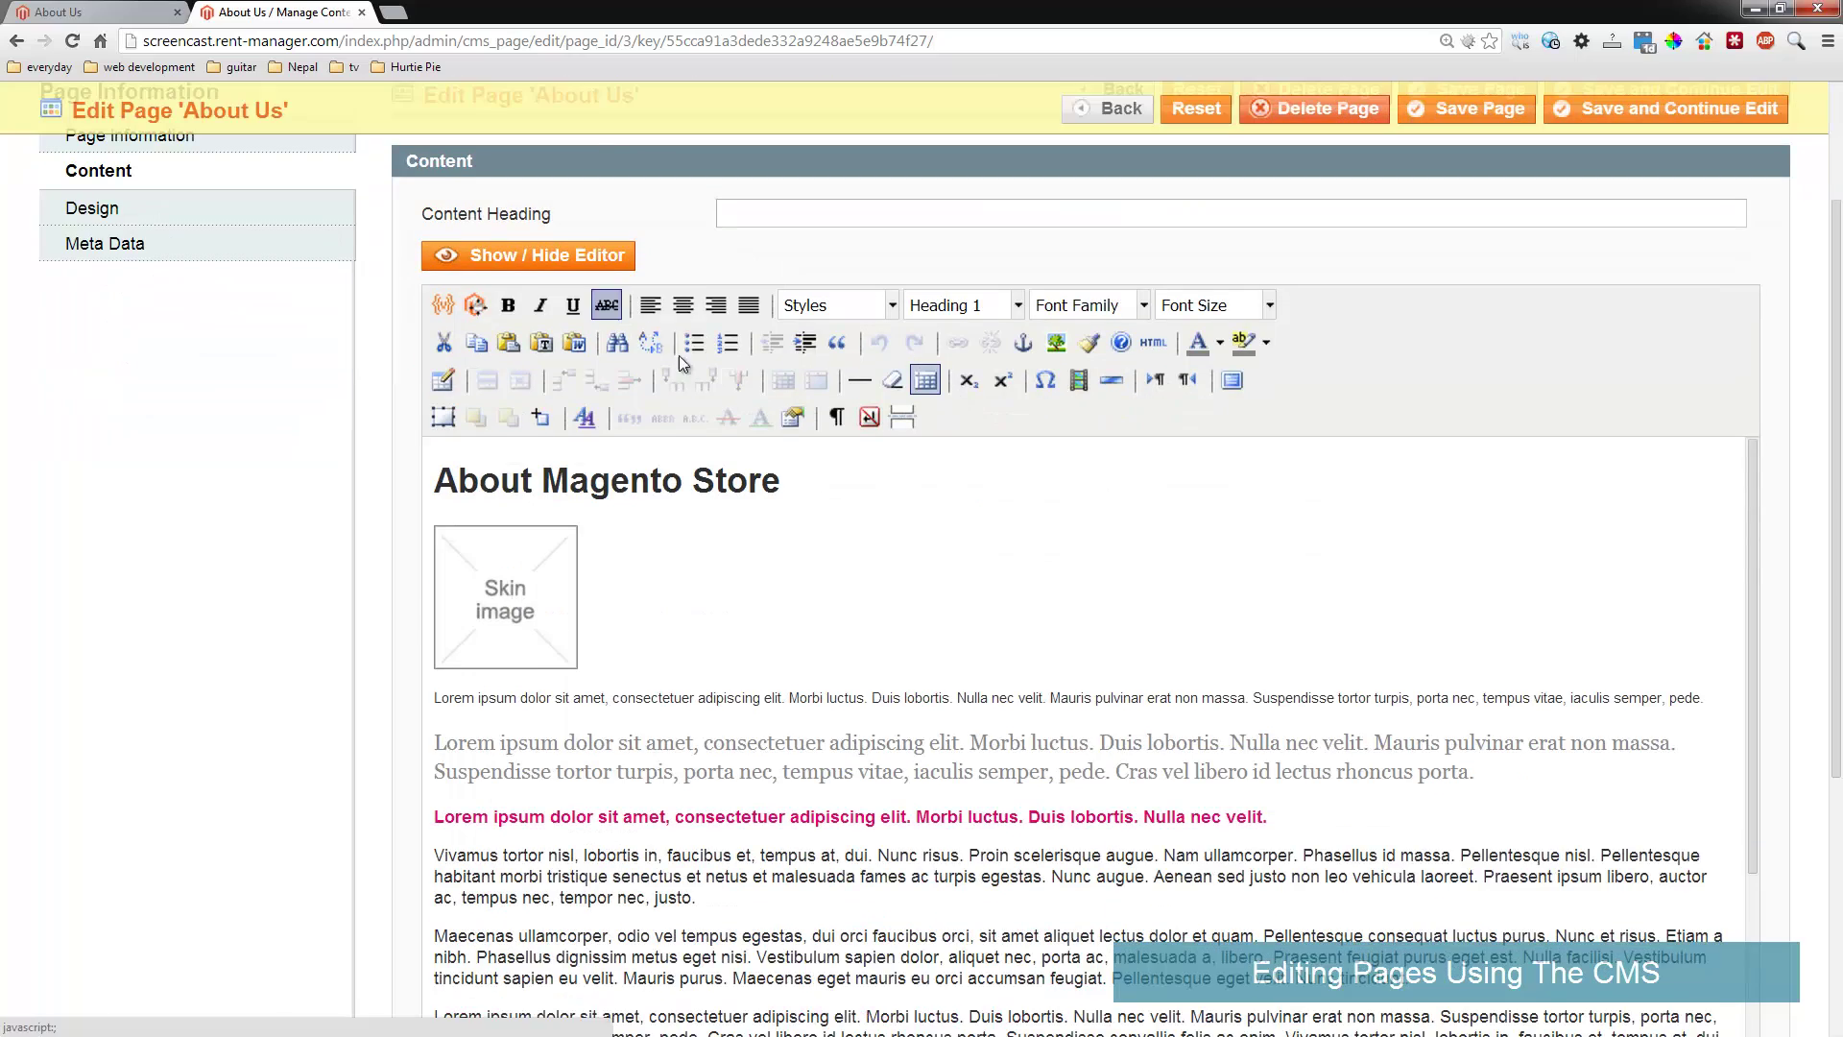
pyautogui.scroll(-3, 886, 708)
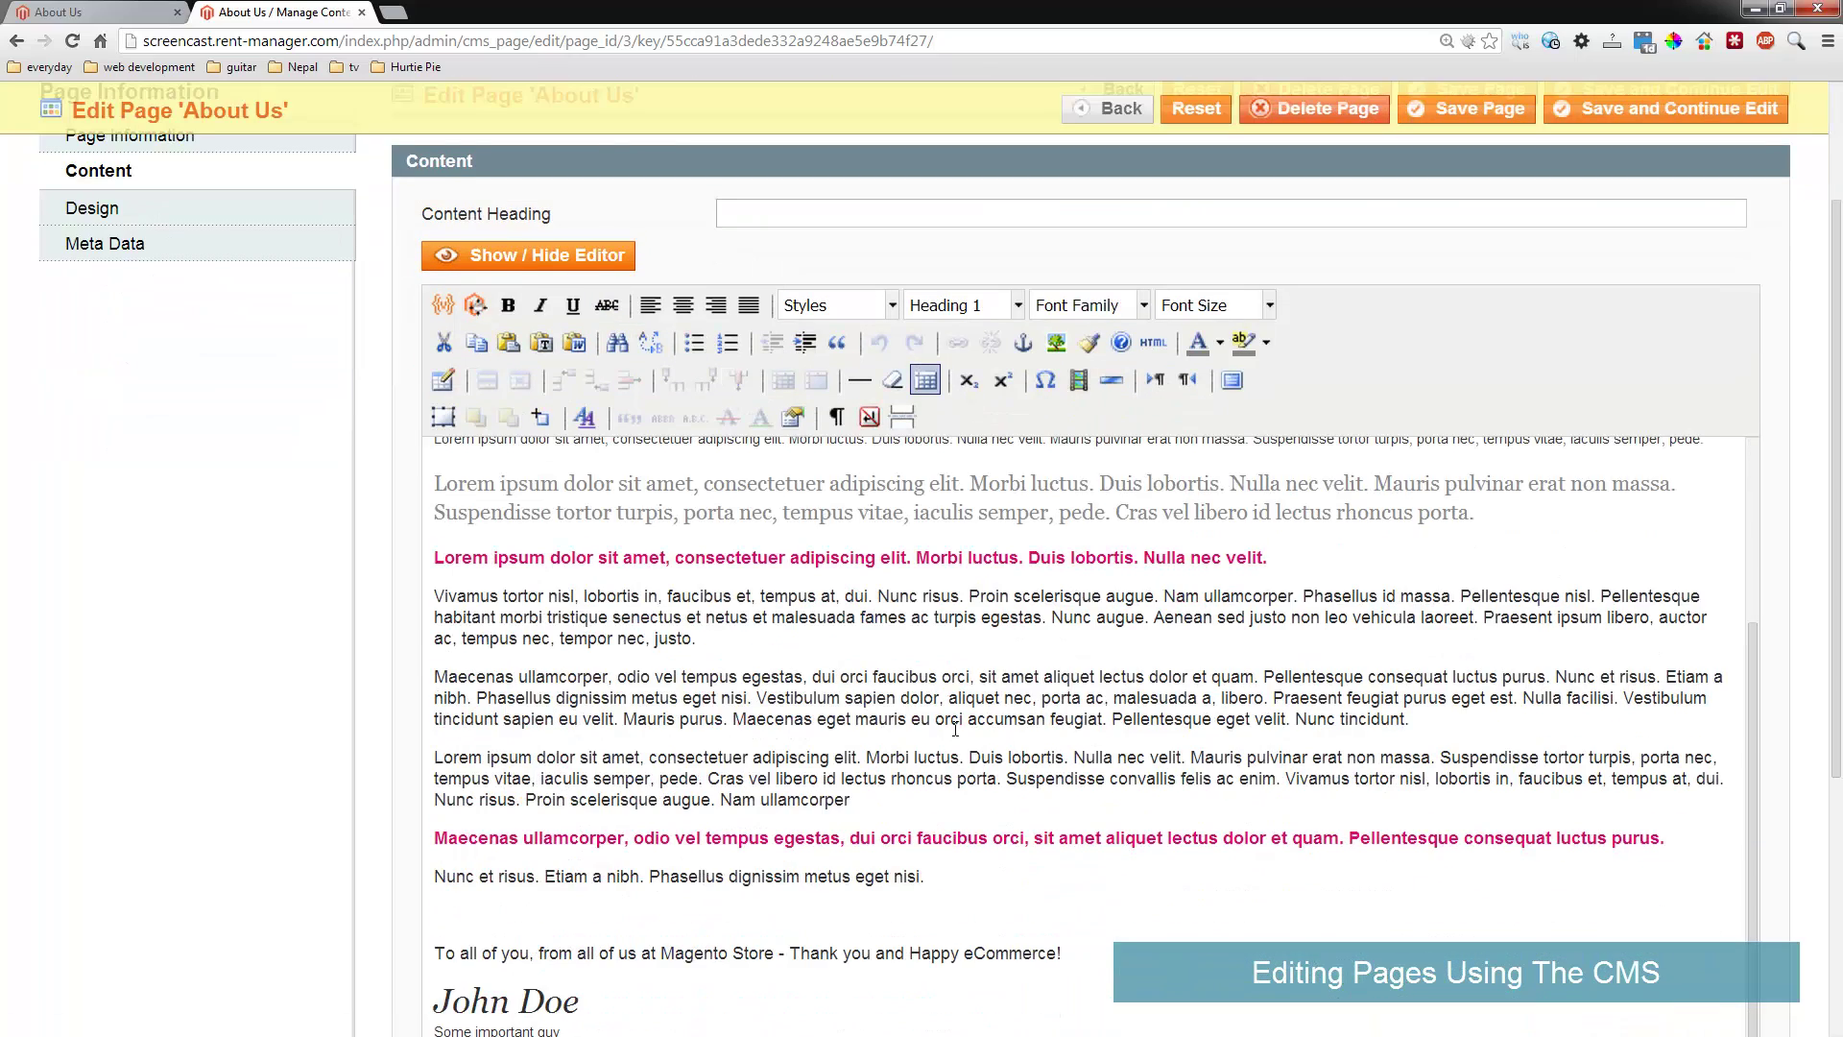
pyautogui.scroll(-2, 1133, 765)
pyautogui.scroll(10, 790, 753)
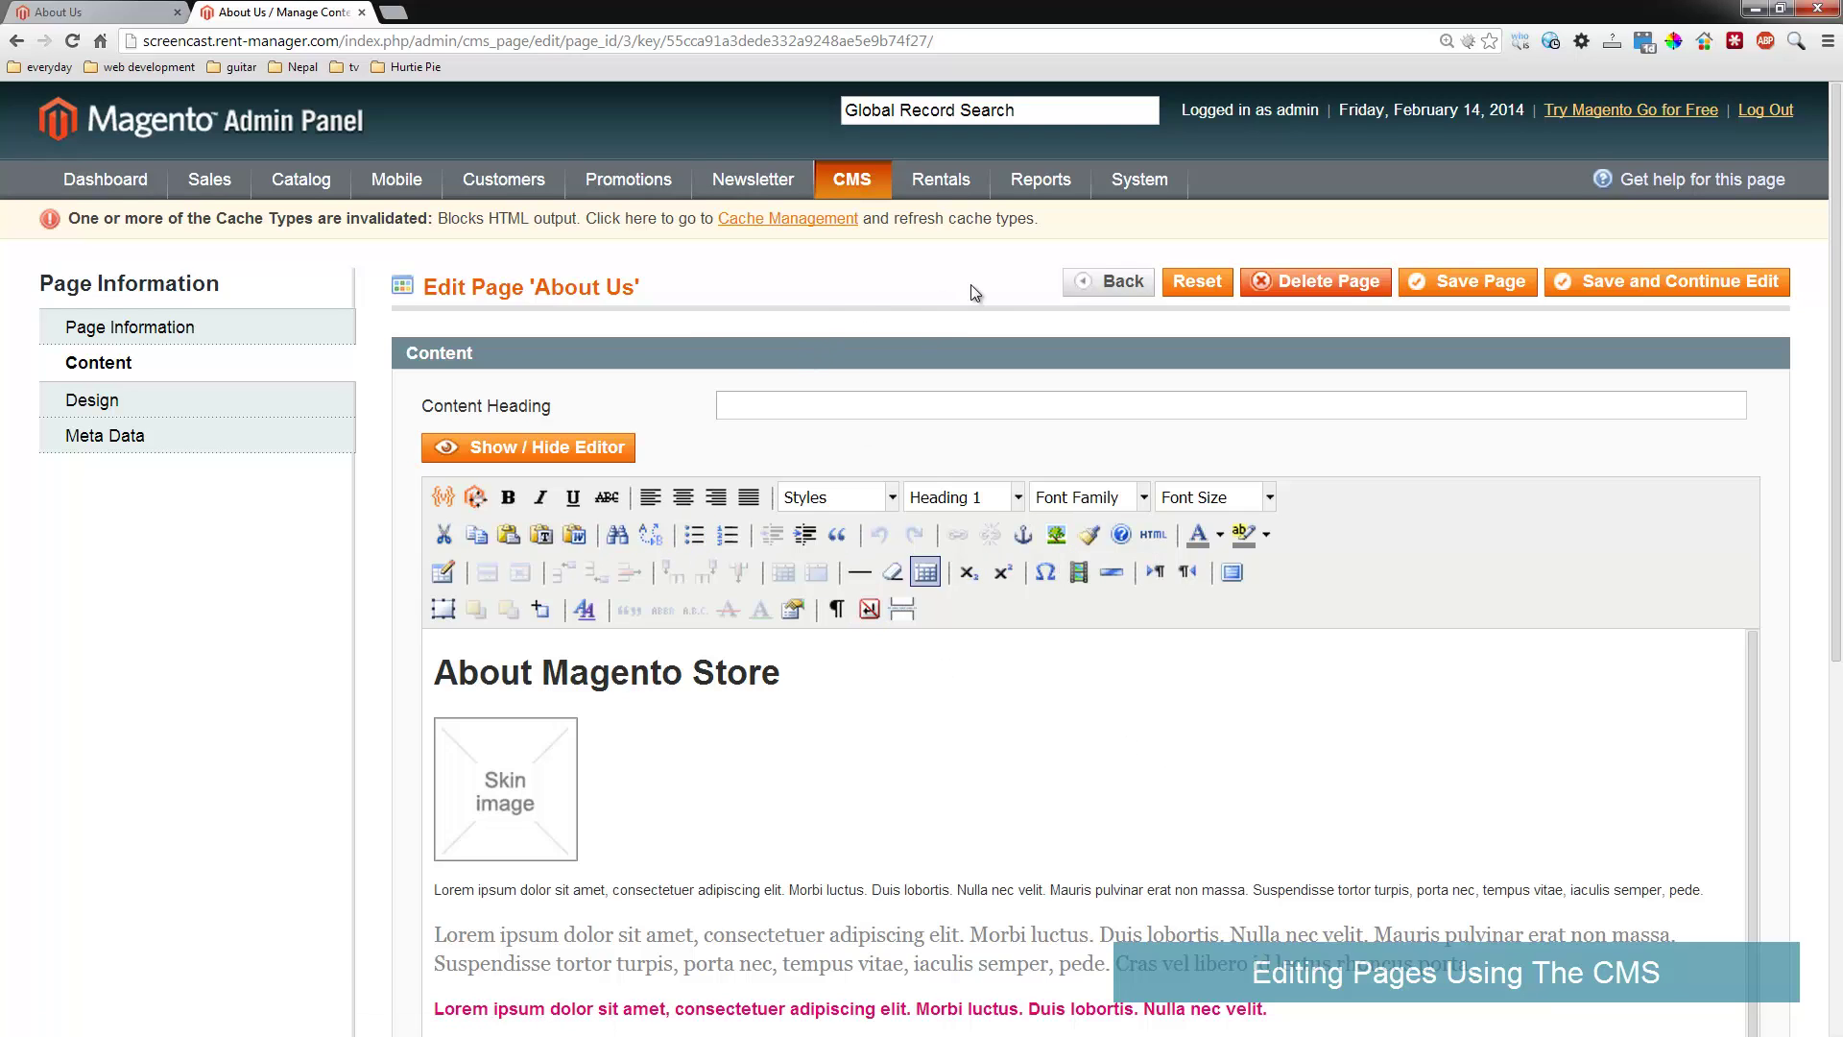
# Open the system configuration and show the General Contact sender details under Store Email Addresses
pyautogui.moveTo(1139, 183)
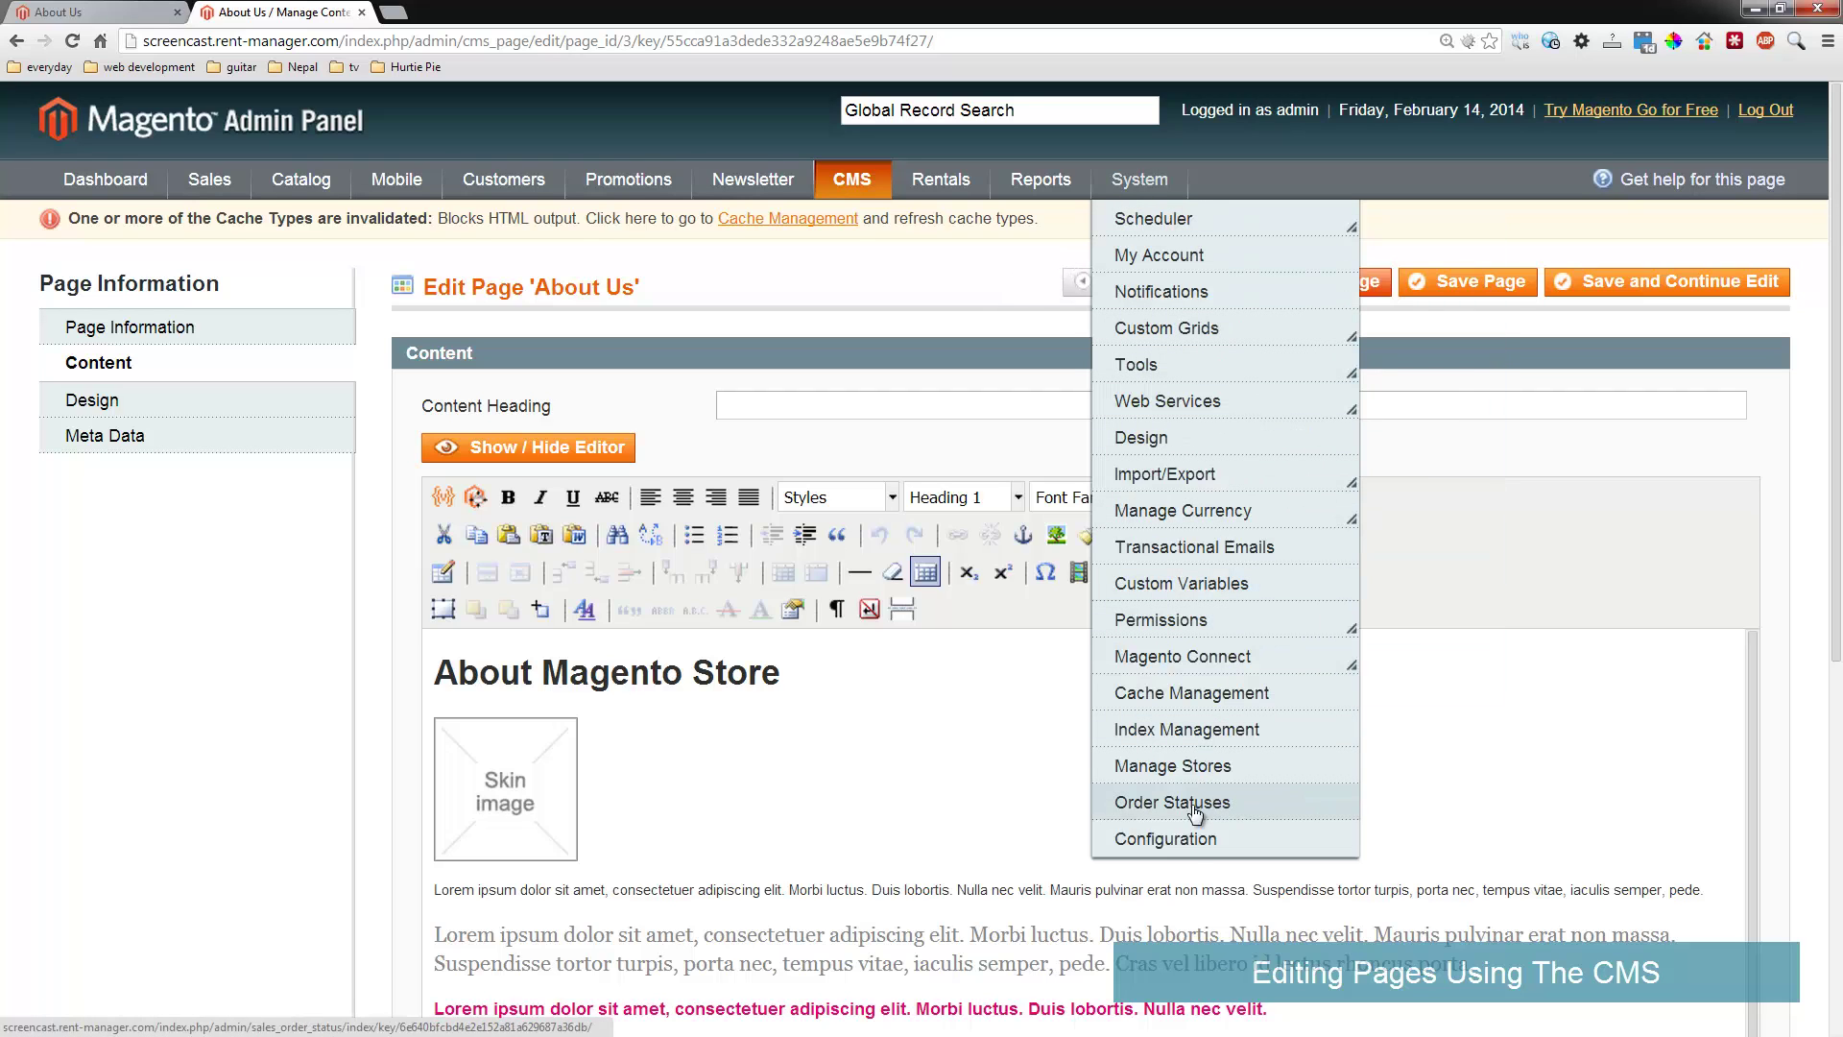
pyautogui.click(1187, 841)
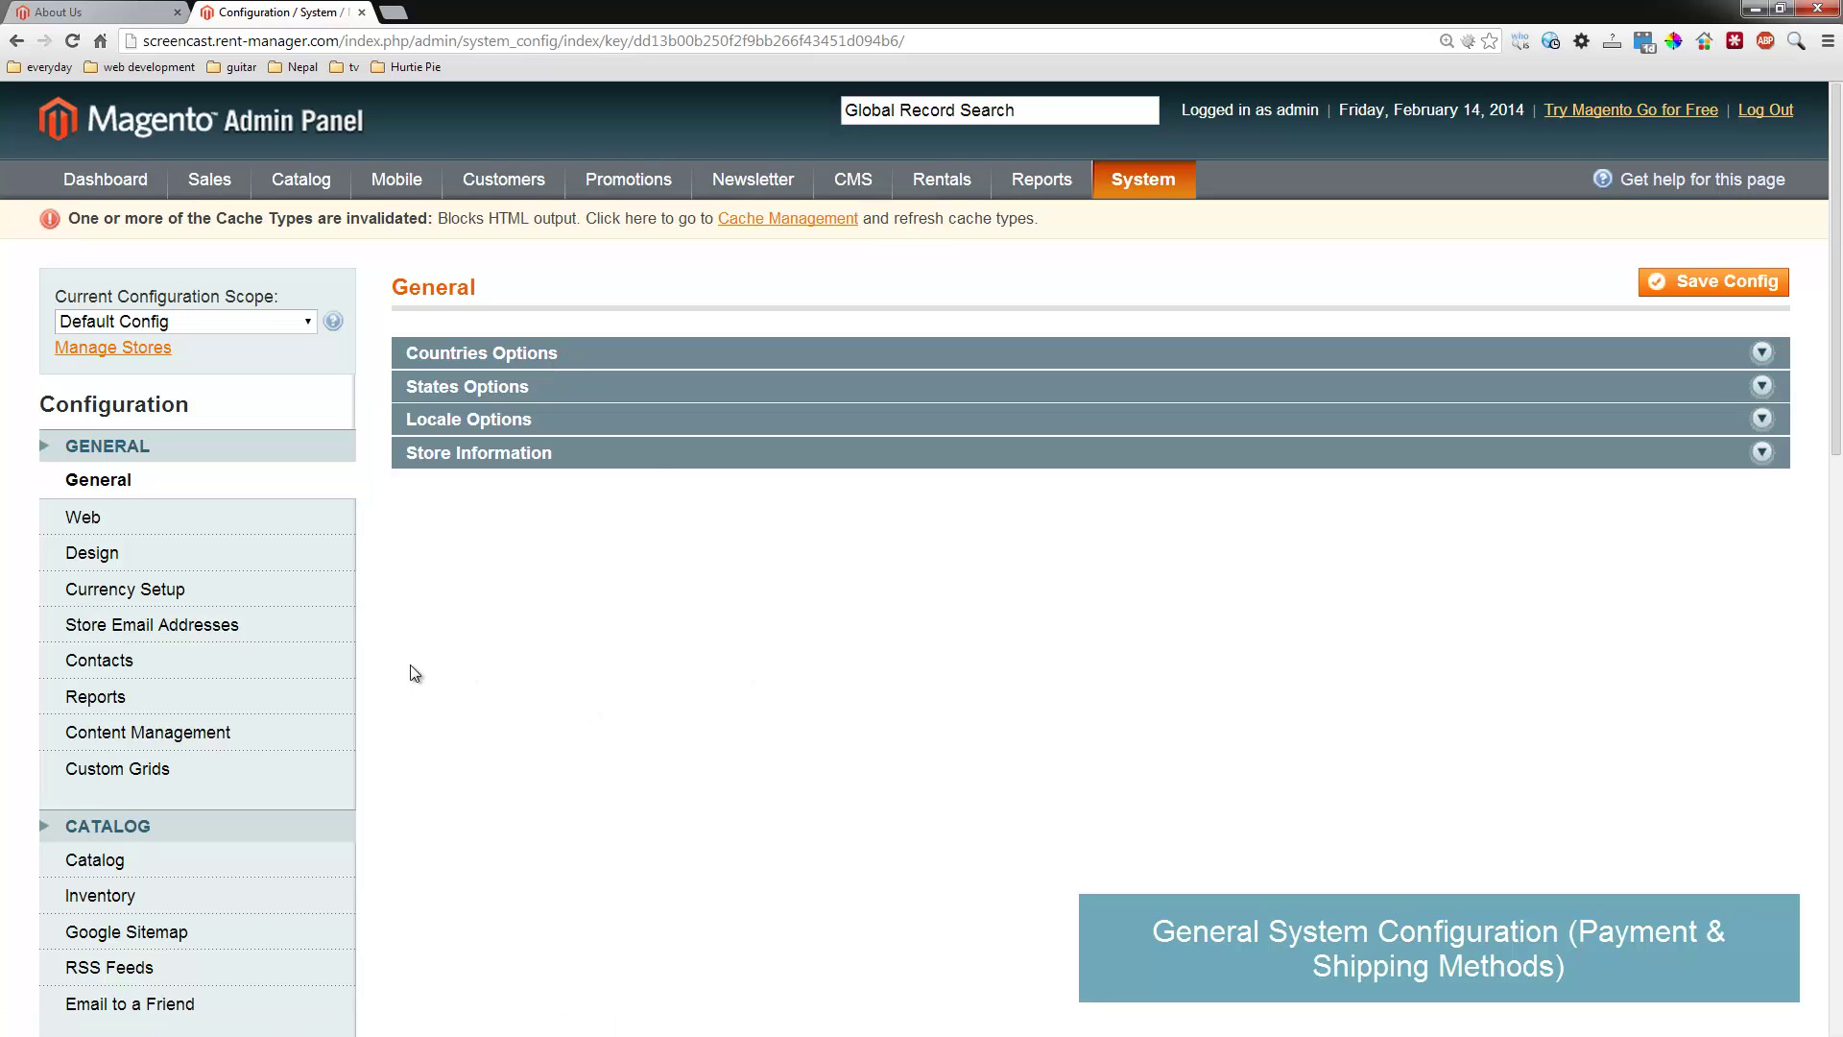
pyautogui.click(245, 624)
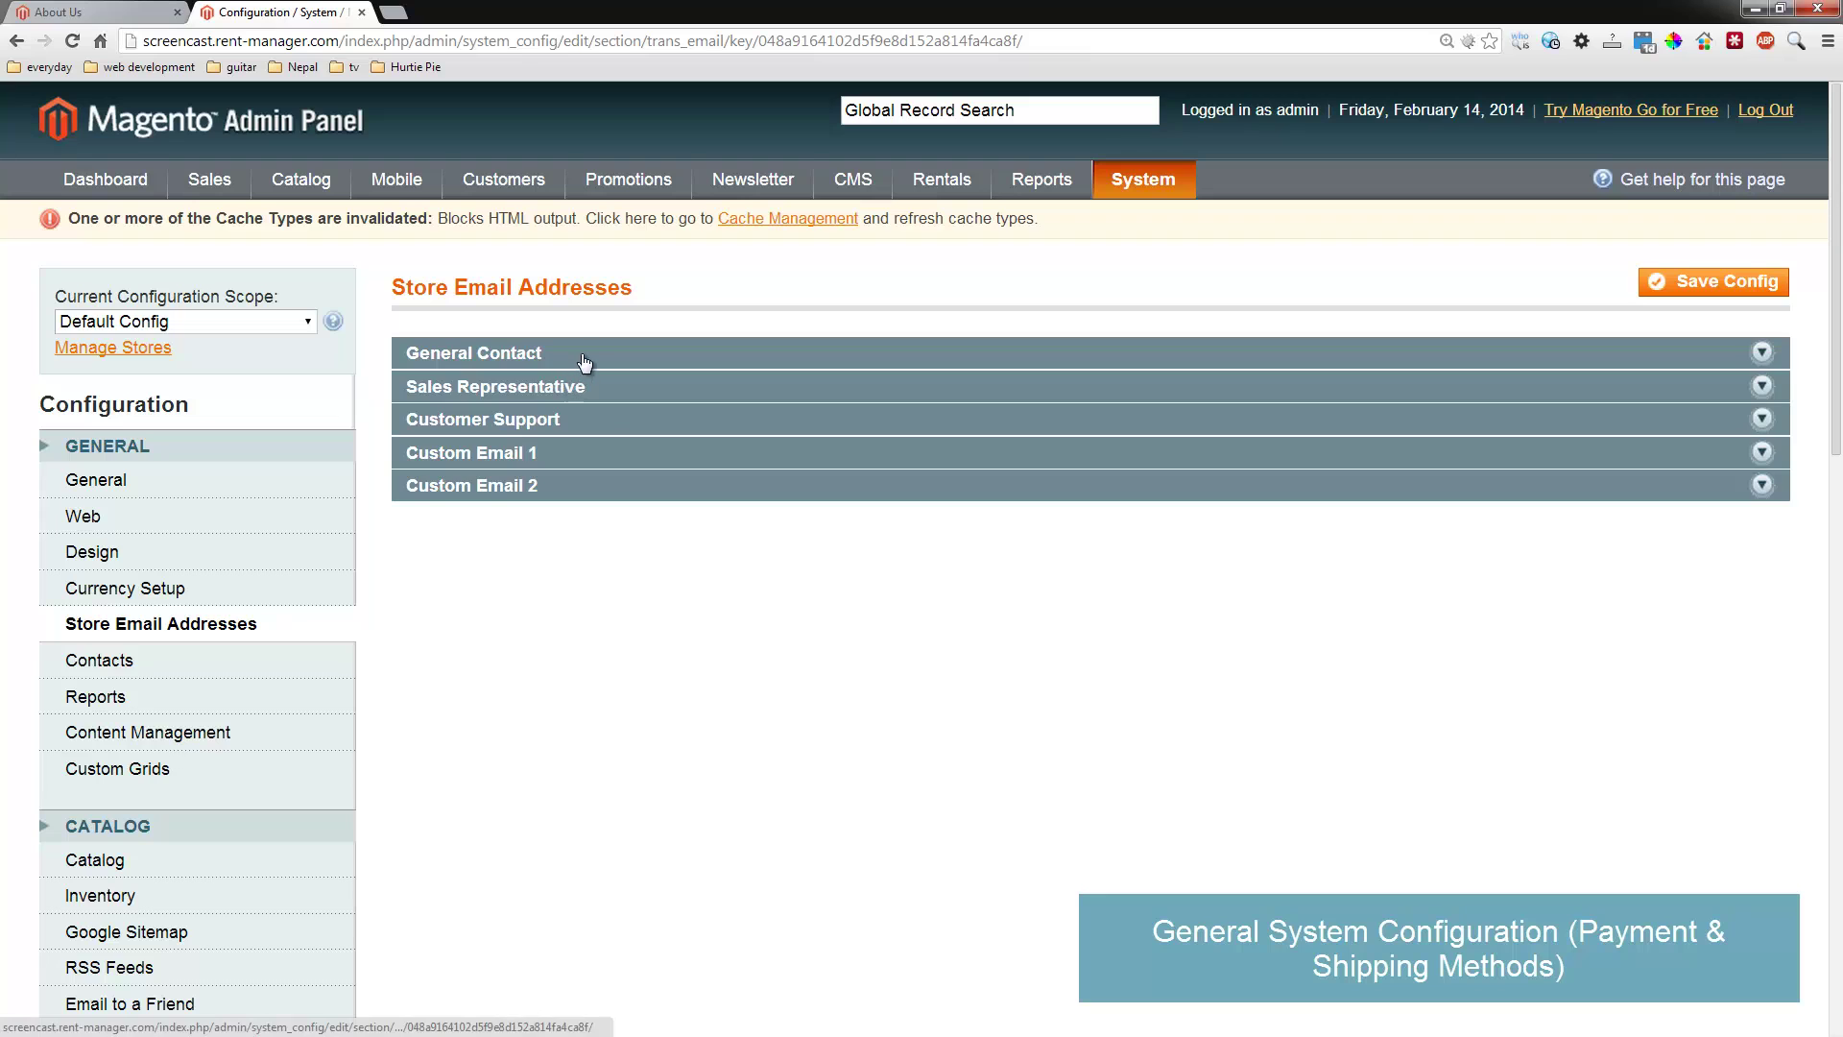
pyautogui.click(587, 354)
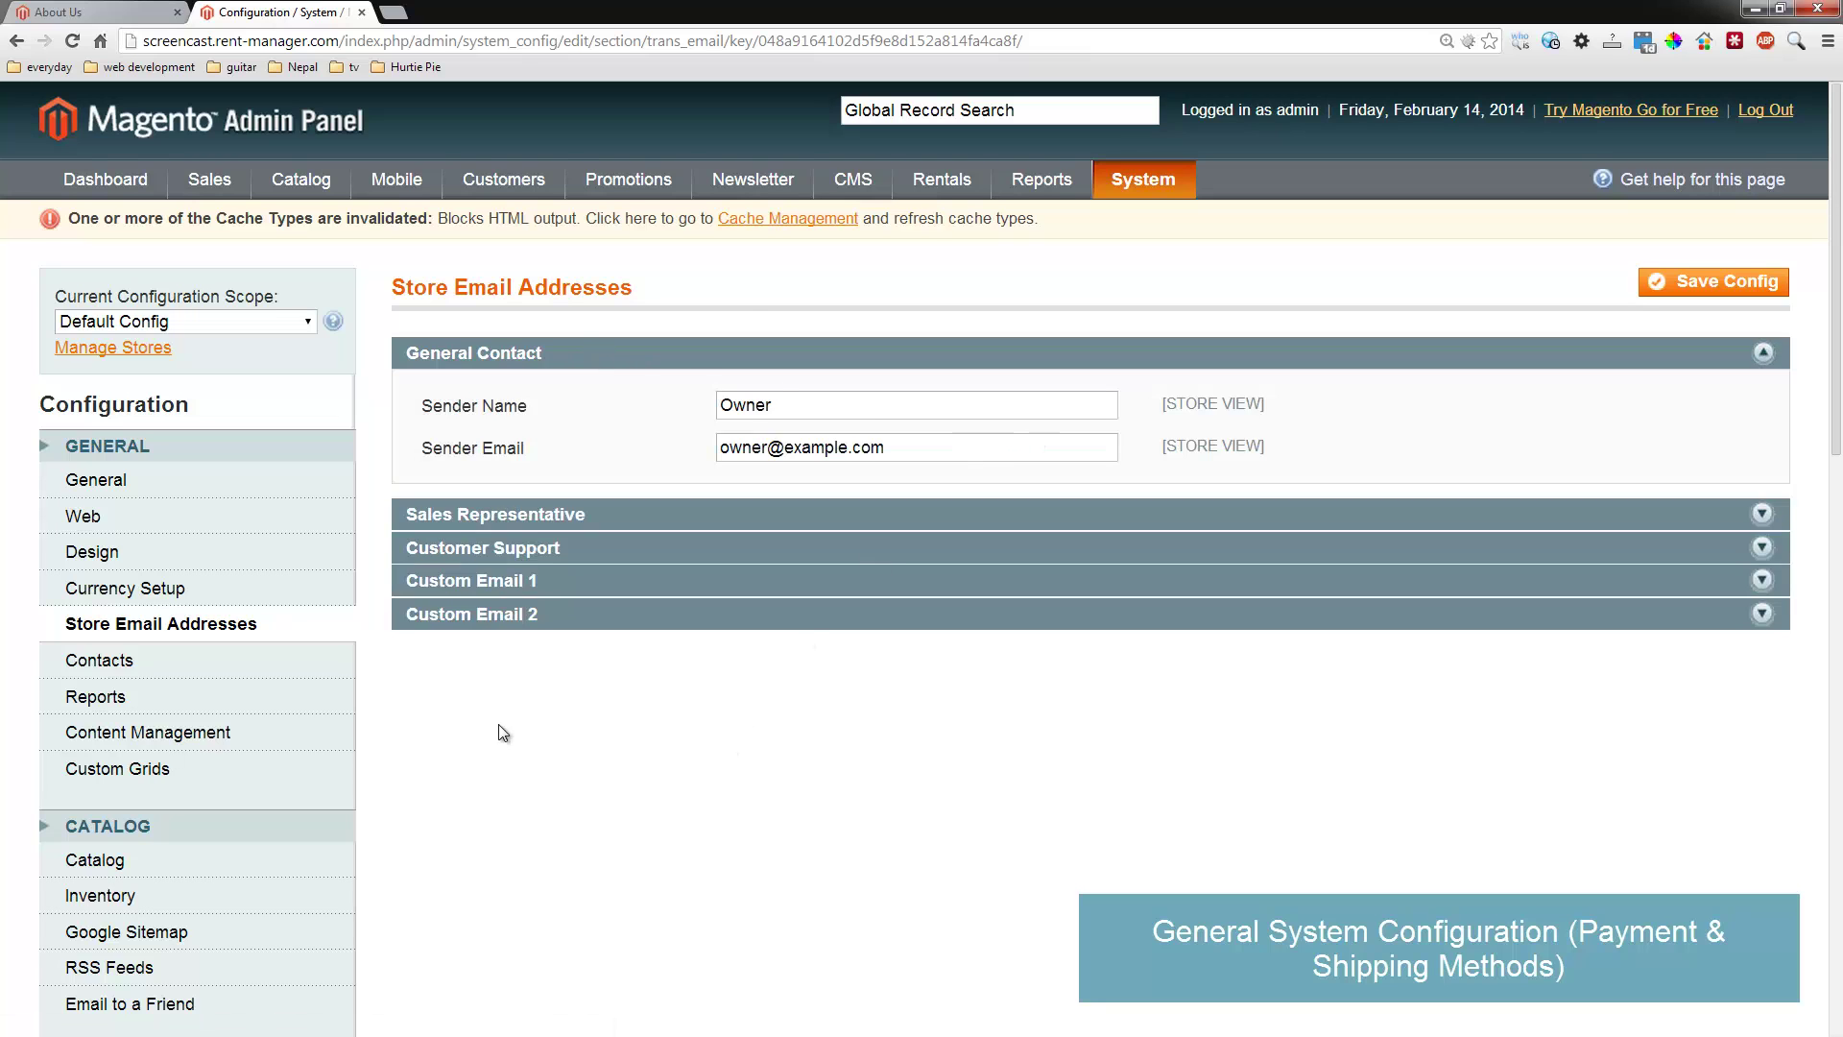
# Open the Shipping Methods configuration of the store's sales settings
pyautogui.scroll(-9, 468, 652)
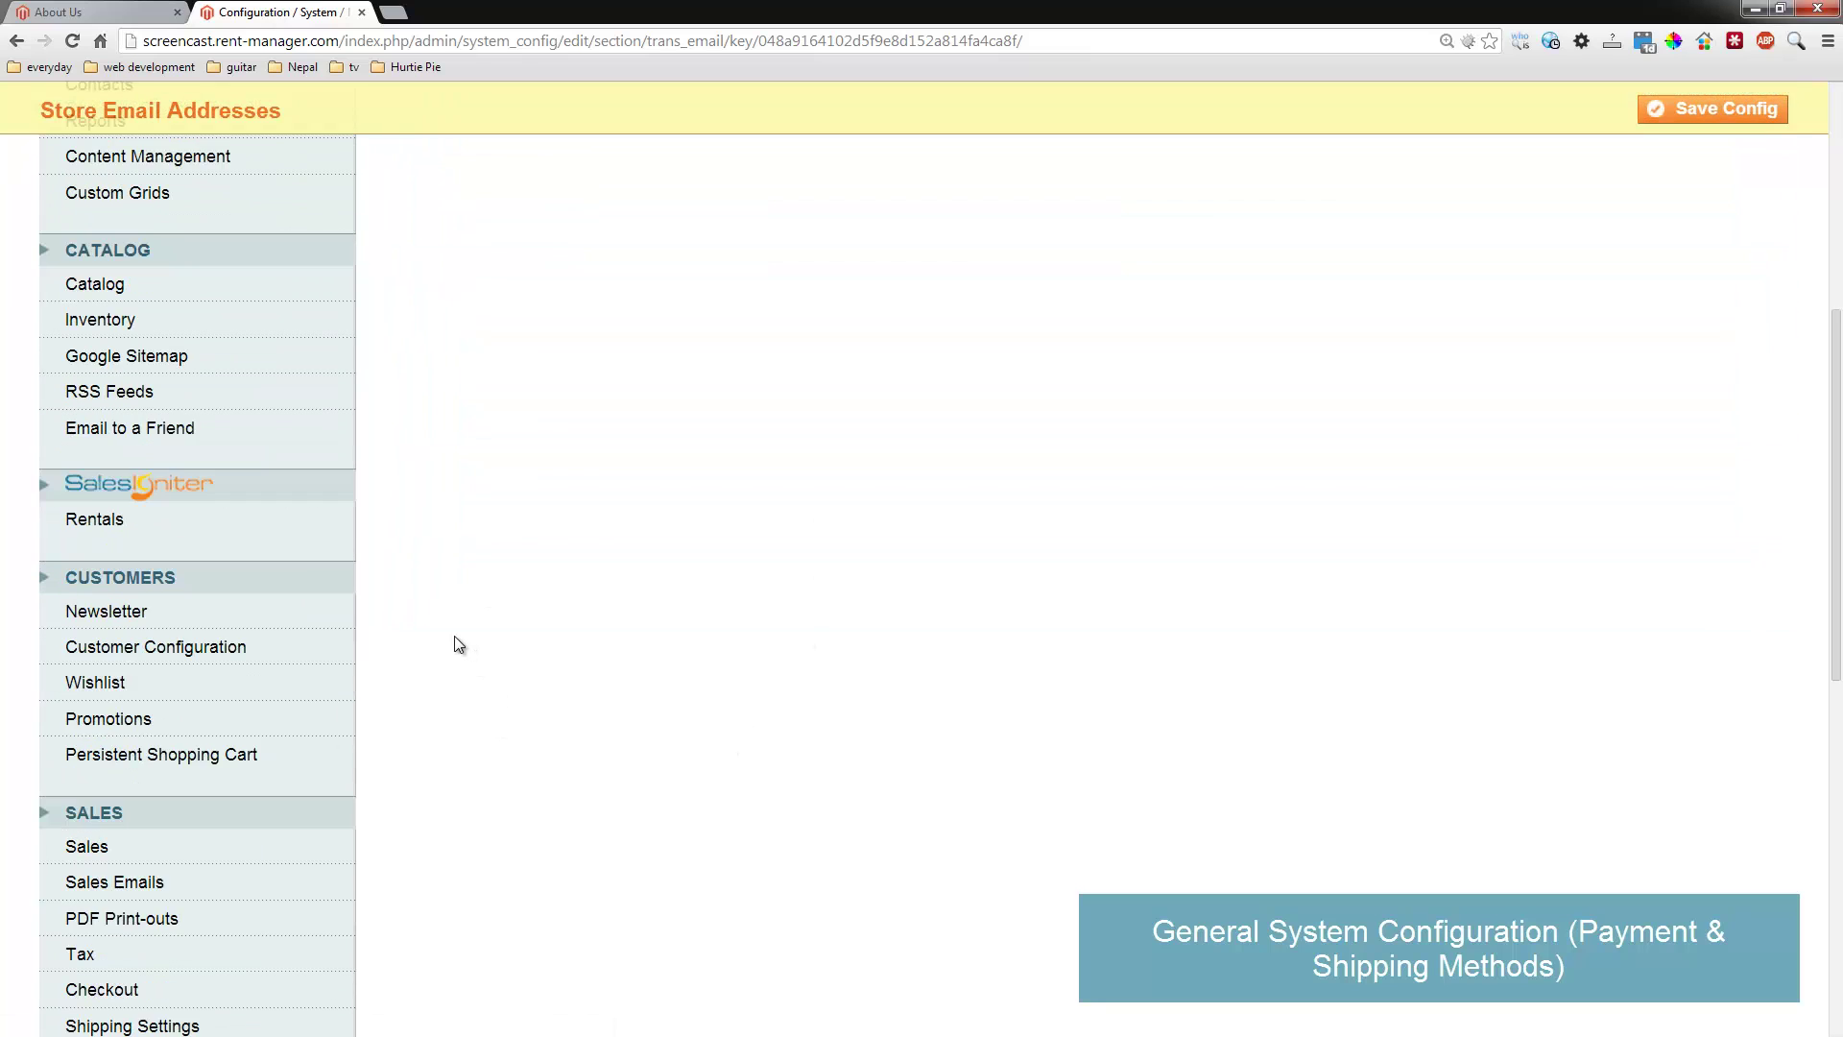
pyautogui.scroll(-3, 452, 630)
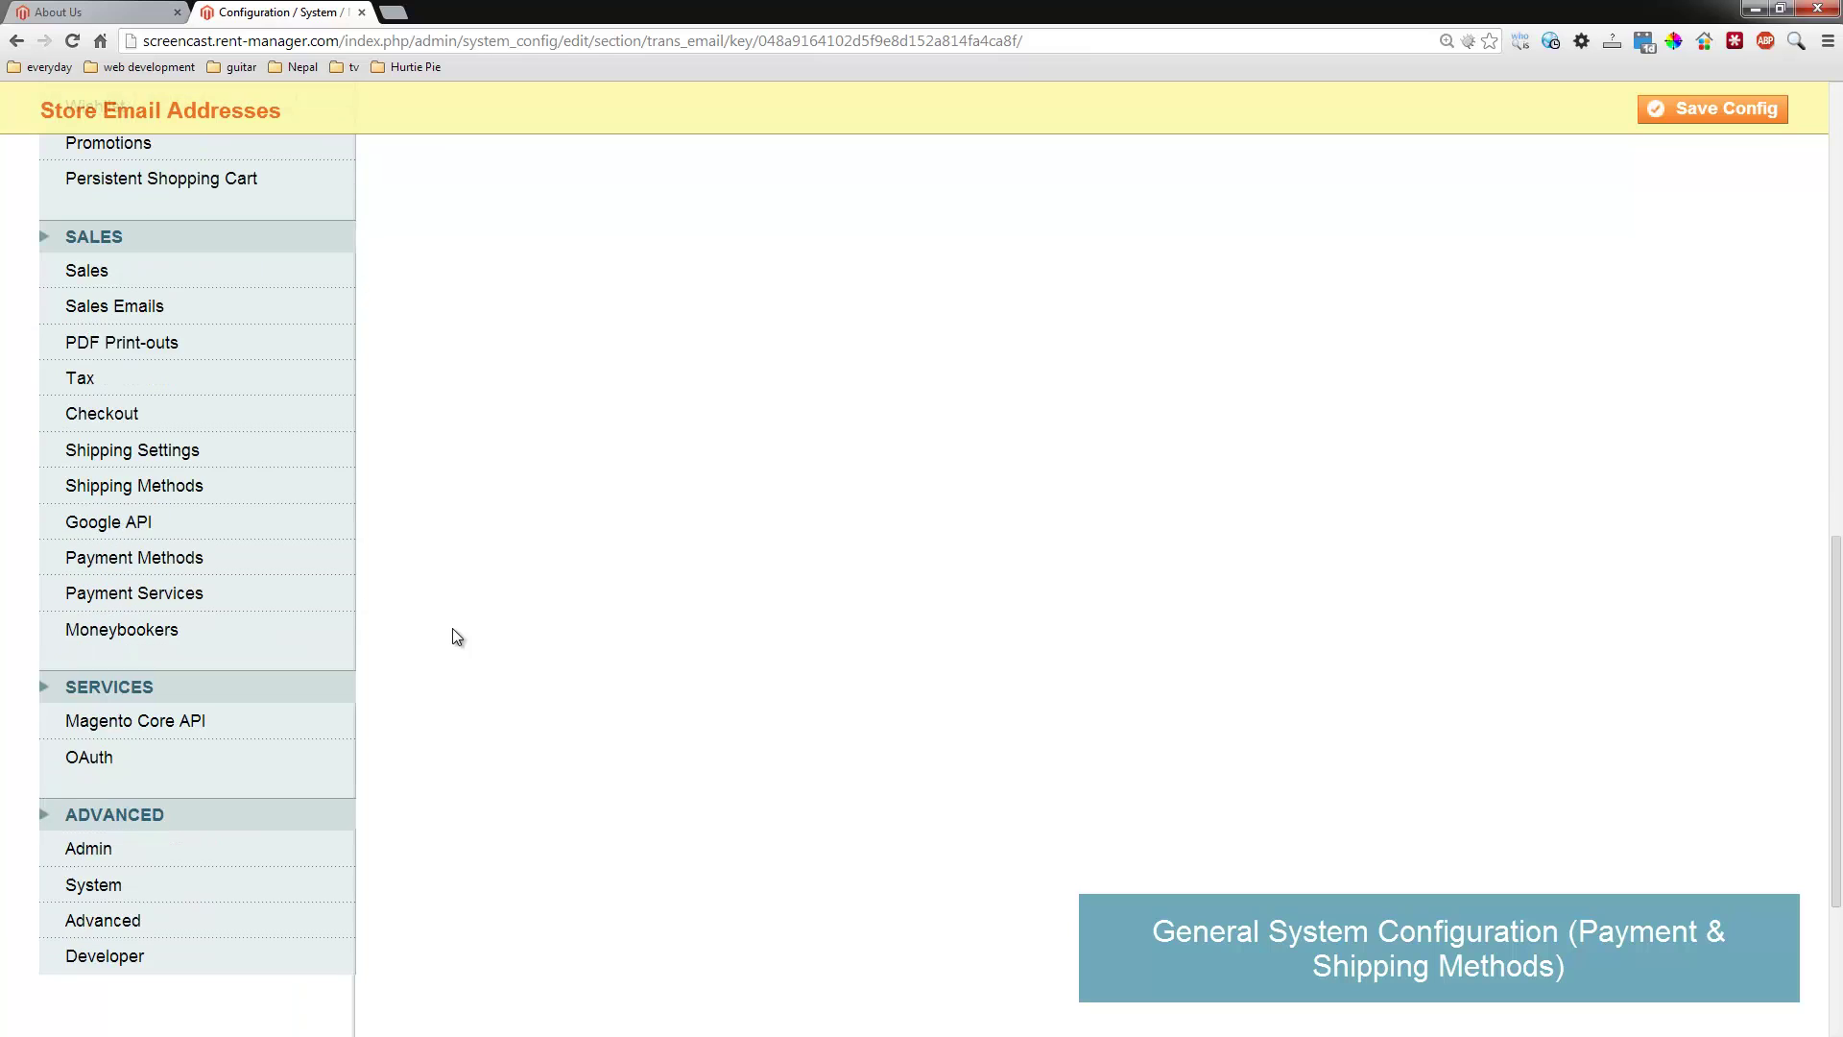
pyautogui.click(266, 488)
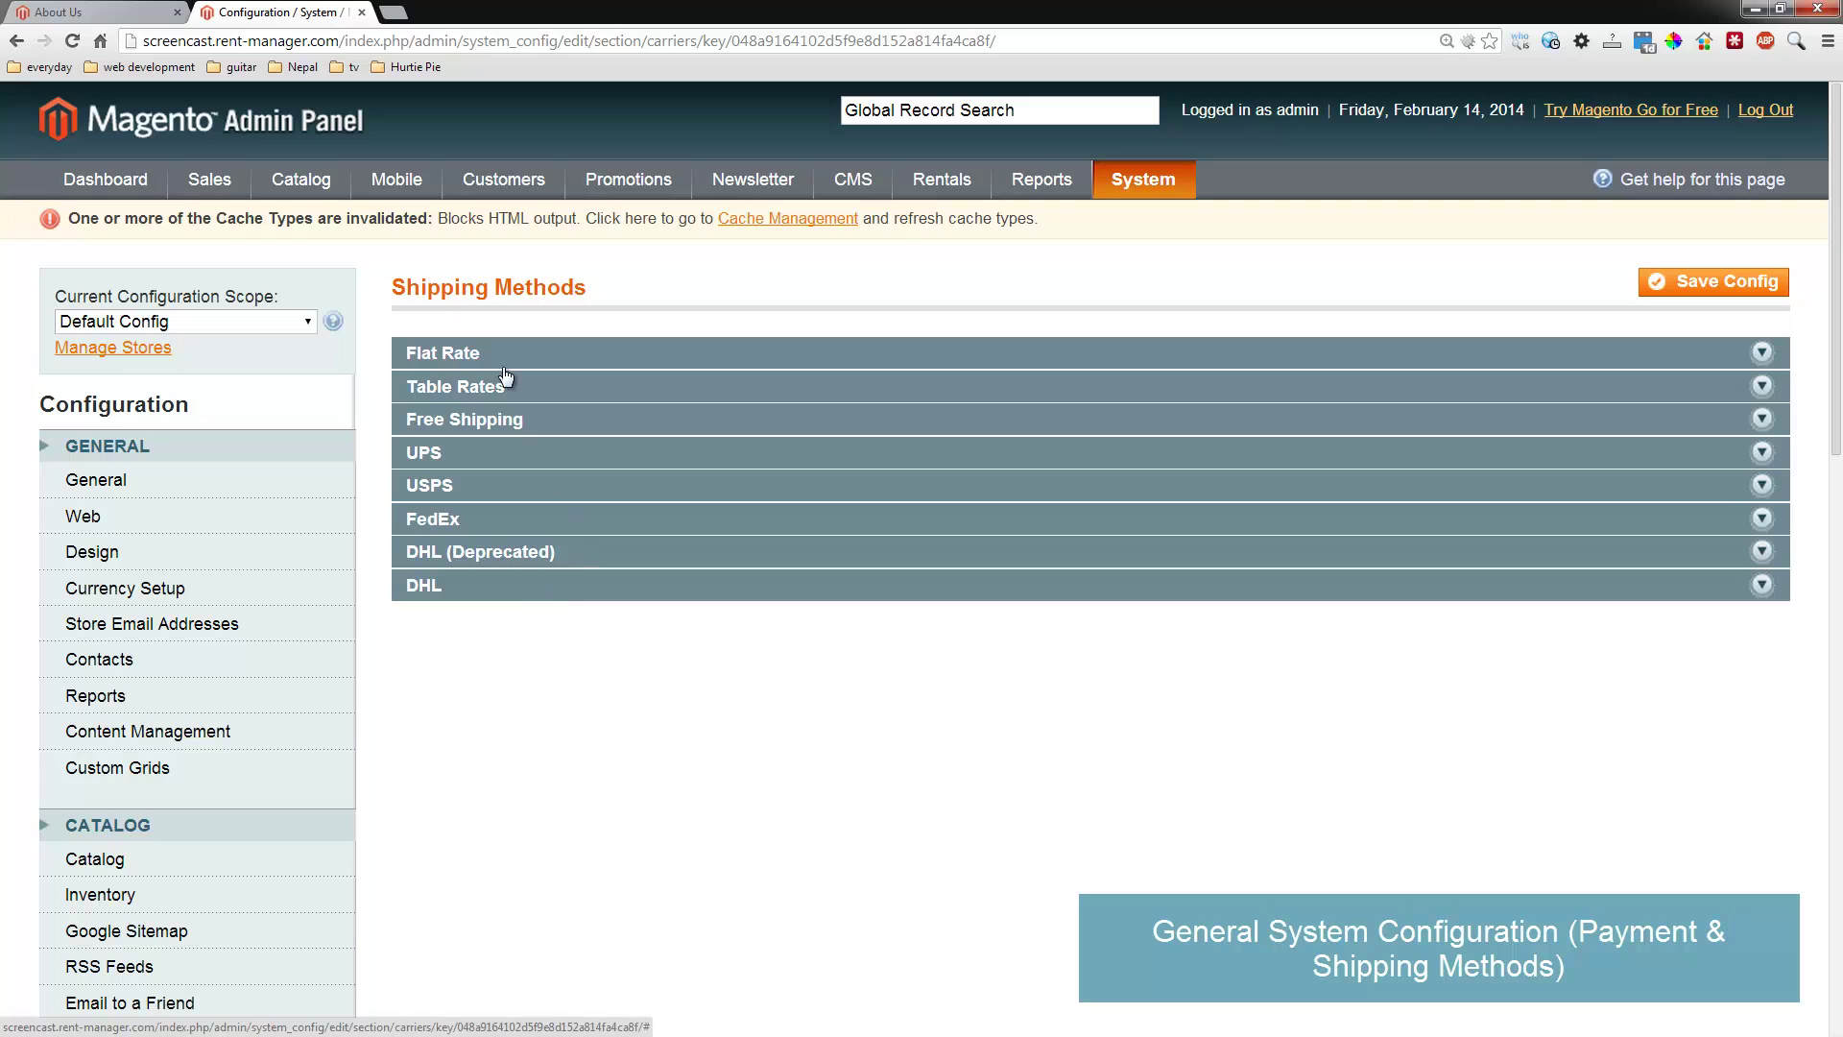
# Change the Free Shipping method's title to "Store Pickup" and copy that title
pyautogui.click(512, 420)
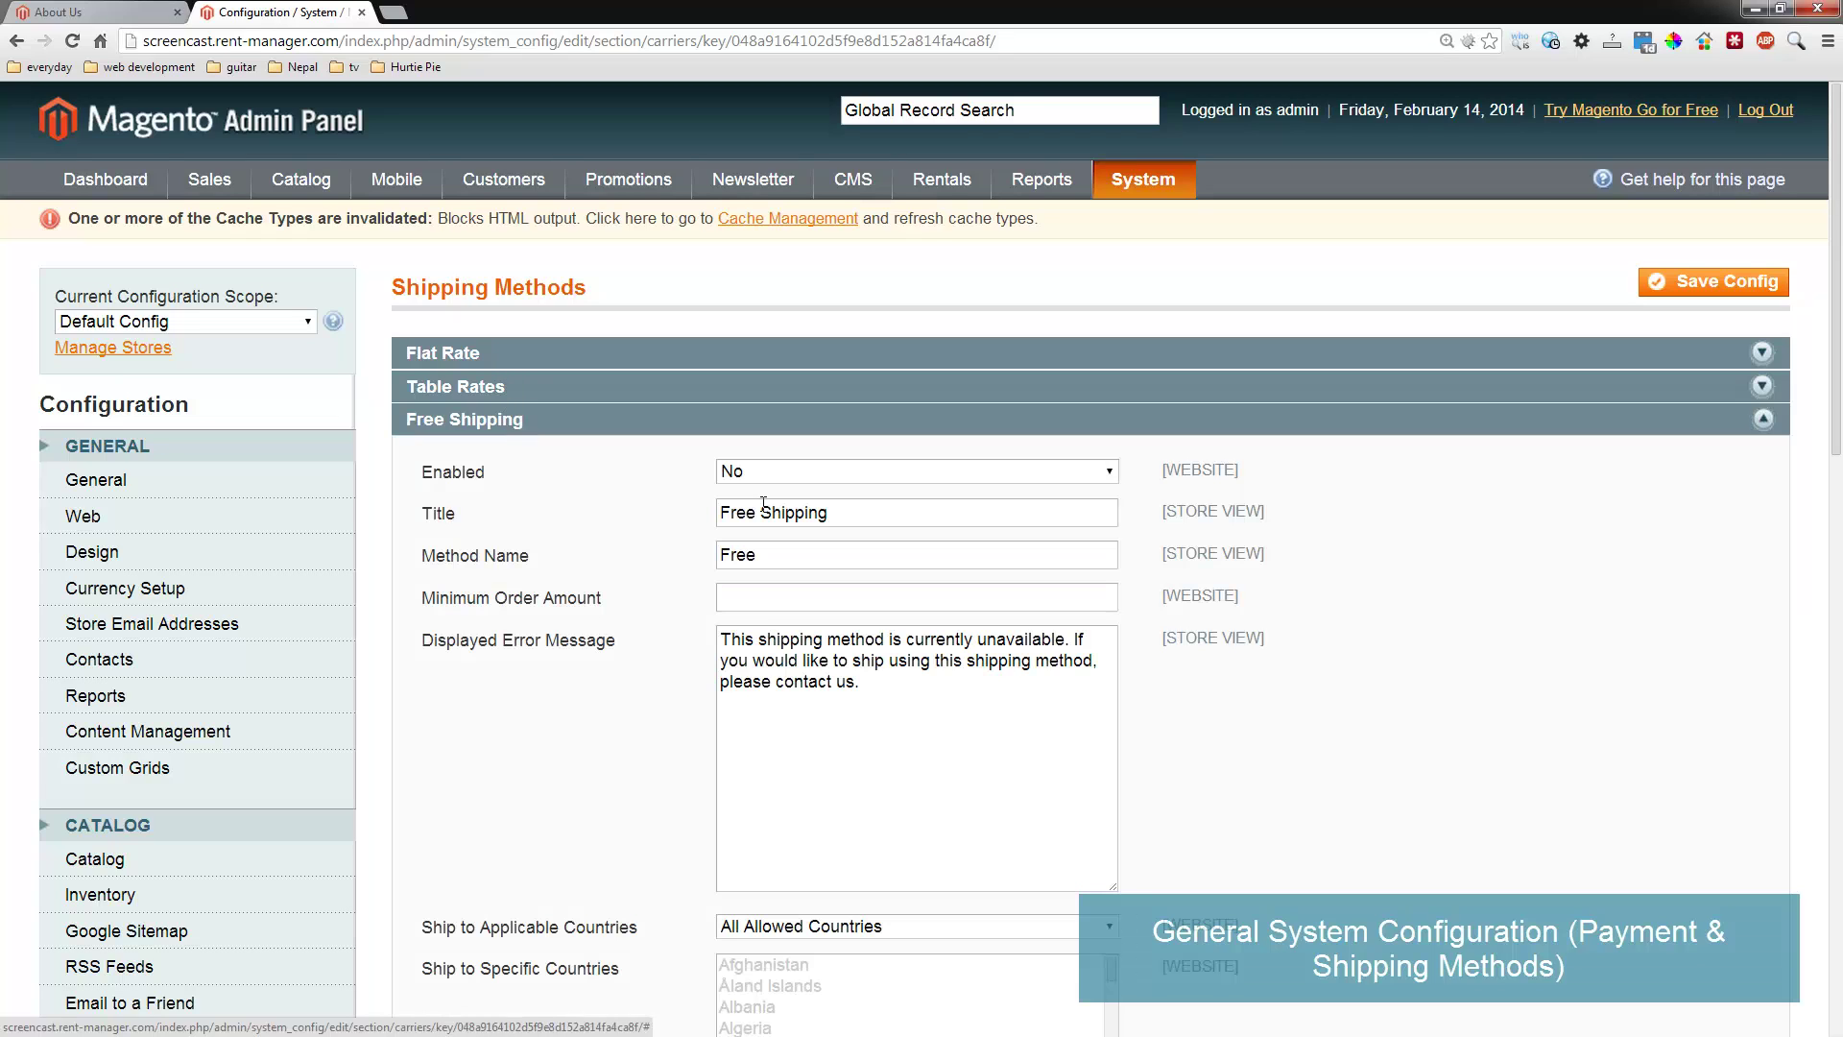
pyautogui.moveTo(876, 510); pyautogui.dragTo(378, 515)
pyautogui.write('Store ')
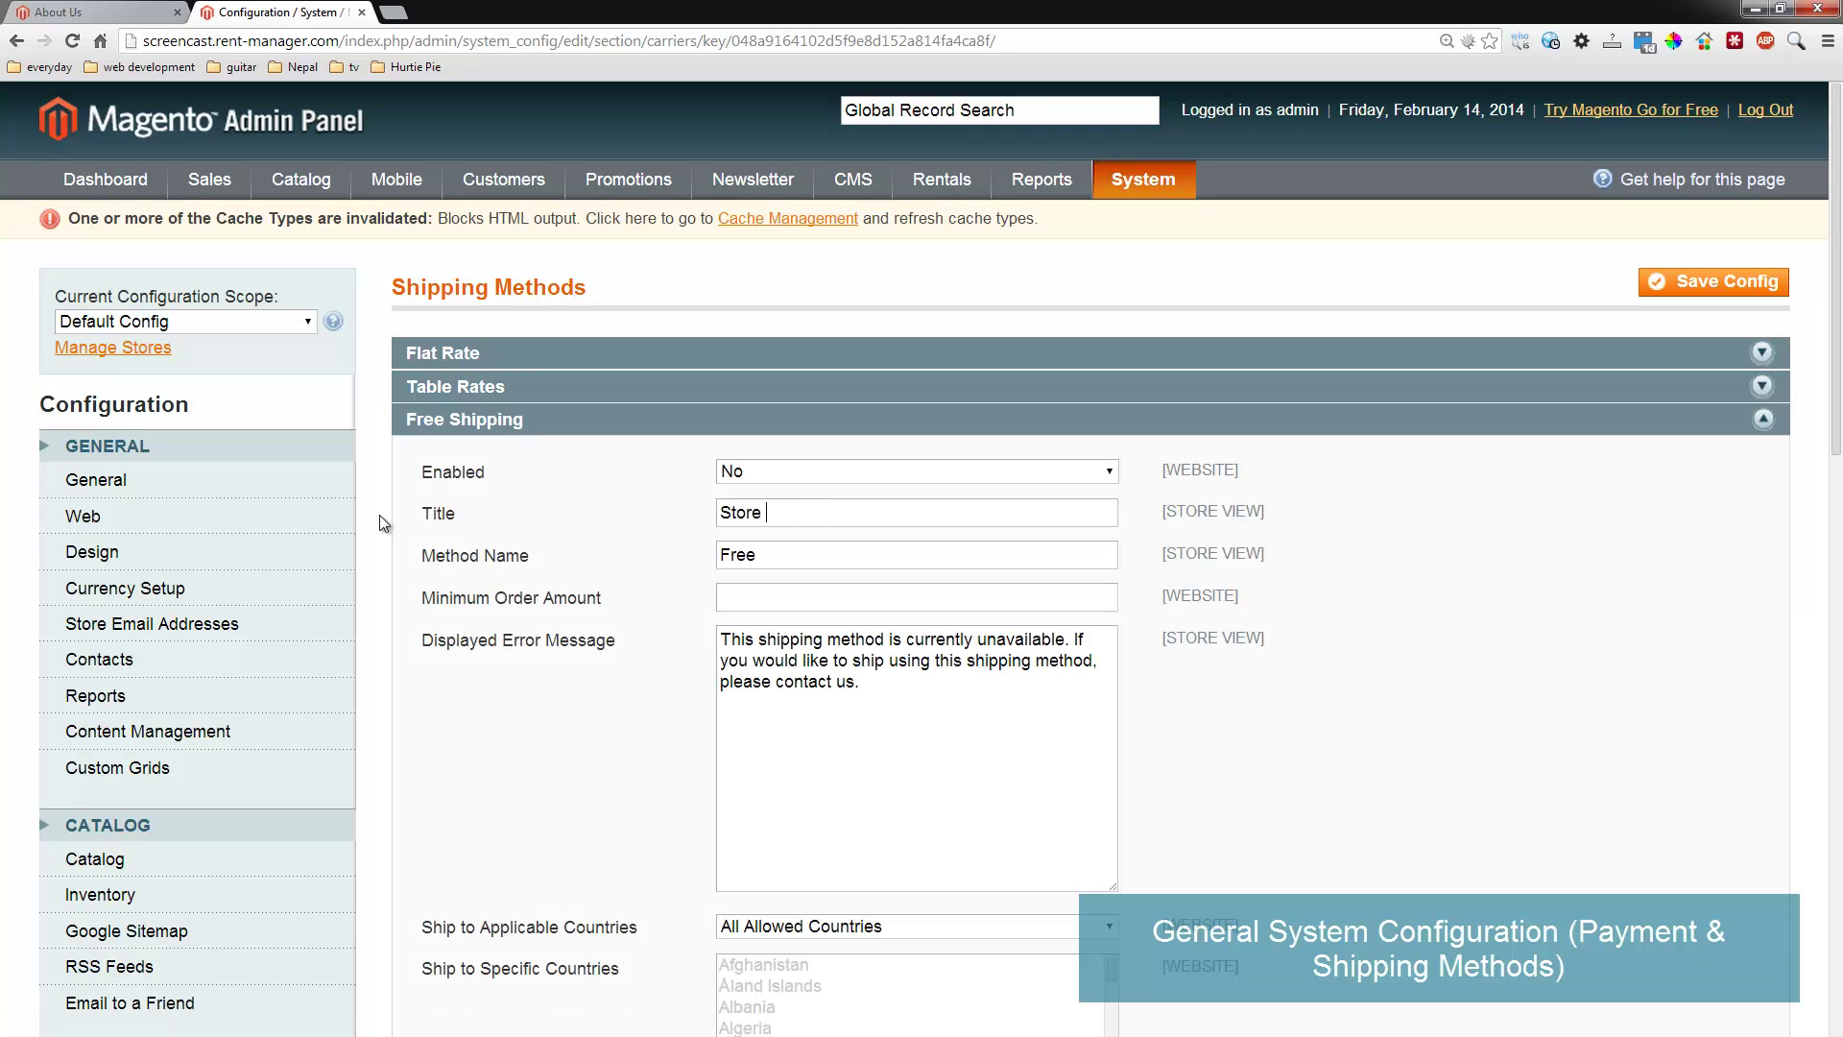
pyautogui.write('Pickup')
pyautogui.moveTo(845, 509); pyautogui.dragTo(514, 476)
pyautogui.hotkey('ctrl', 'c')
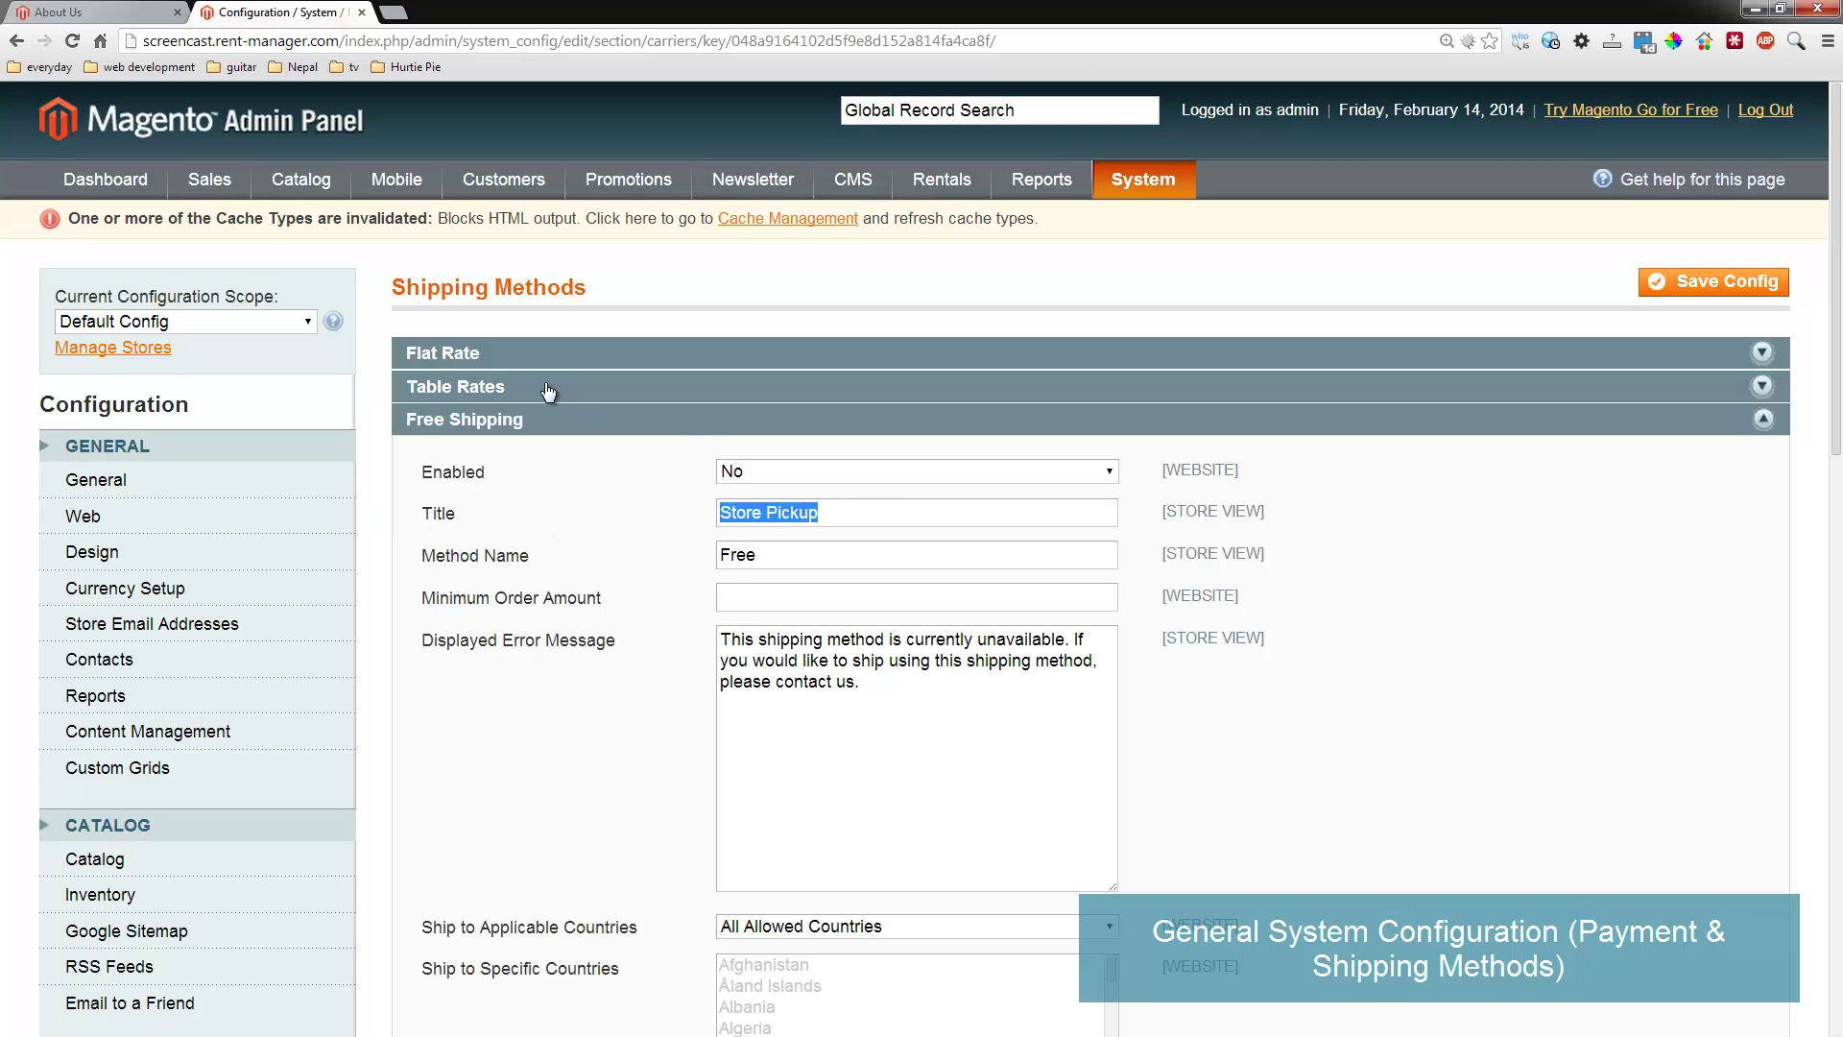
# Replace the Flat Rate shipping method's title with the copied "Store Pickup" text and collapse its settings
pyautogui.click(546, 353)
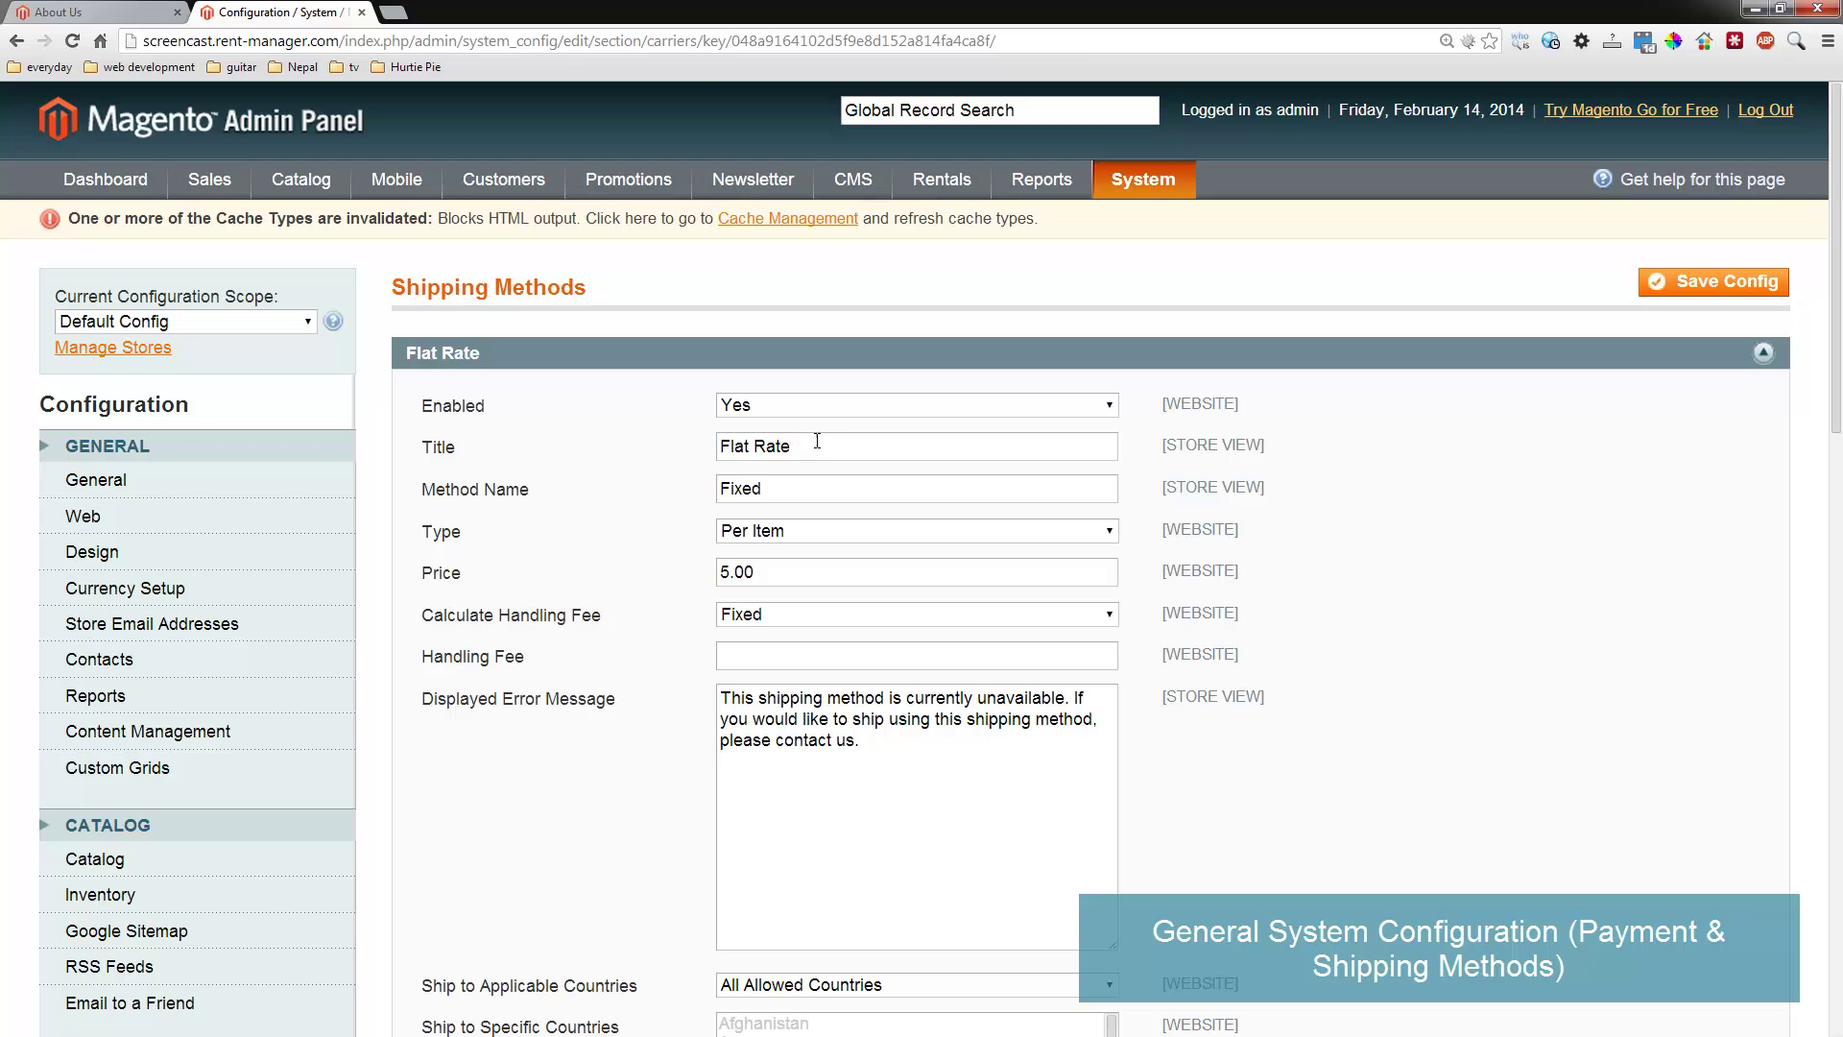
pyautogui.moveTo(822, 450); pyautogui.dragTo(590, 434)
pyautogui.hotkey('ctrl', 'v')
pyautogui.moveTo(793, 570); pyautogui.dragTo(491, 531)
pyautogui.click(568, 355)
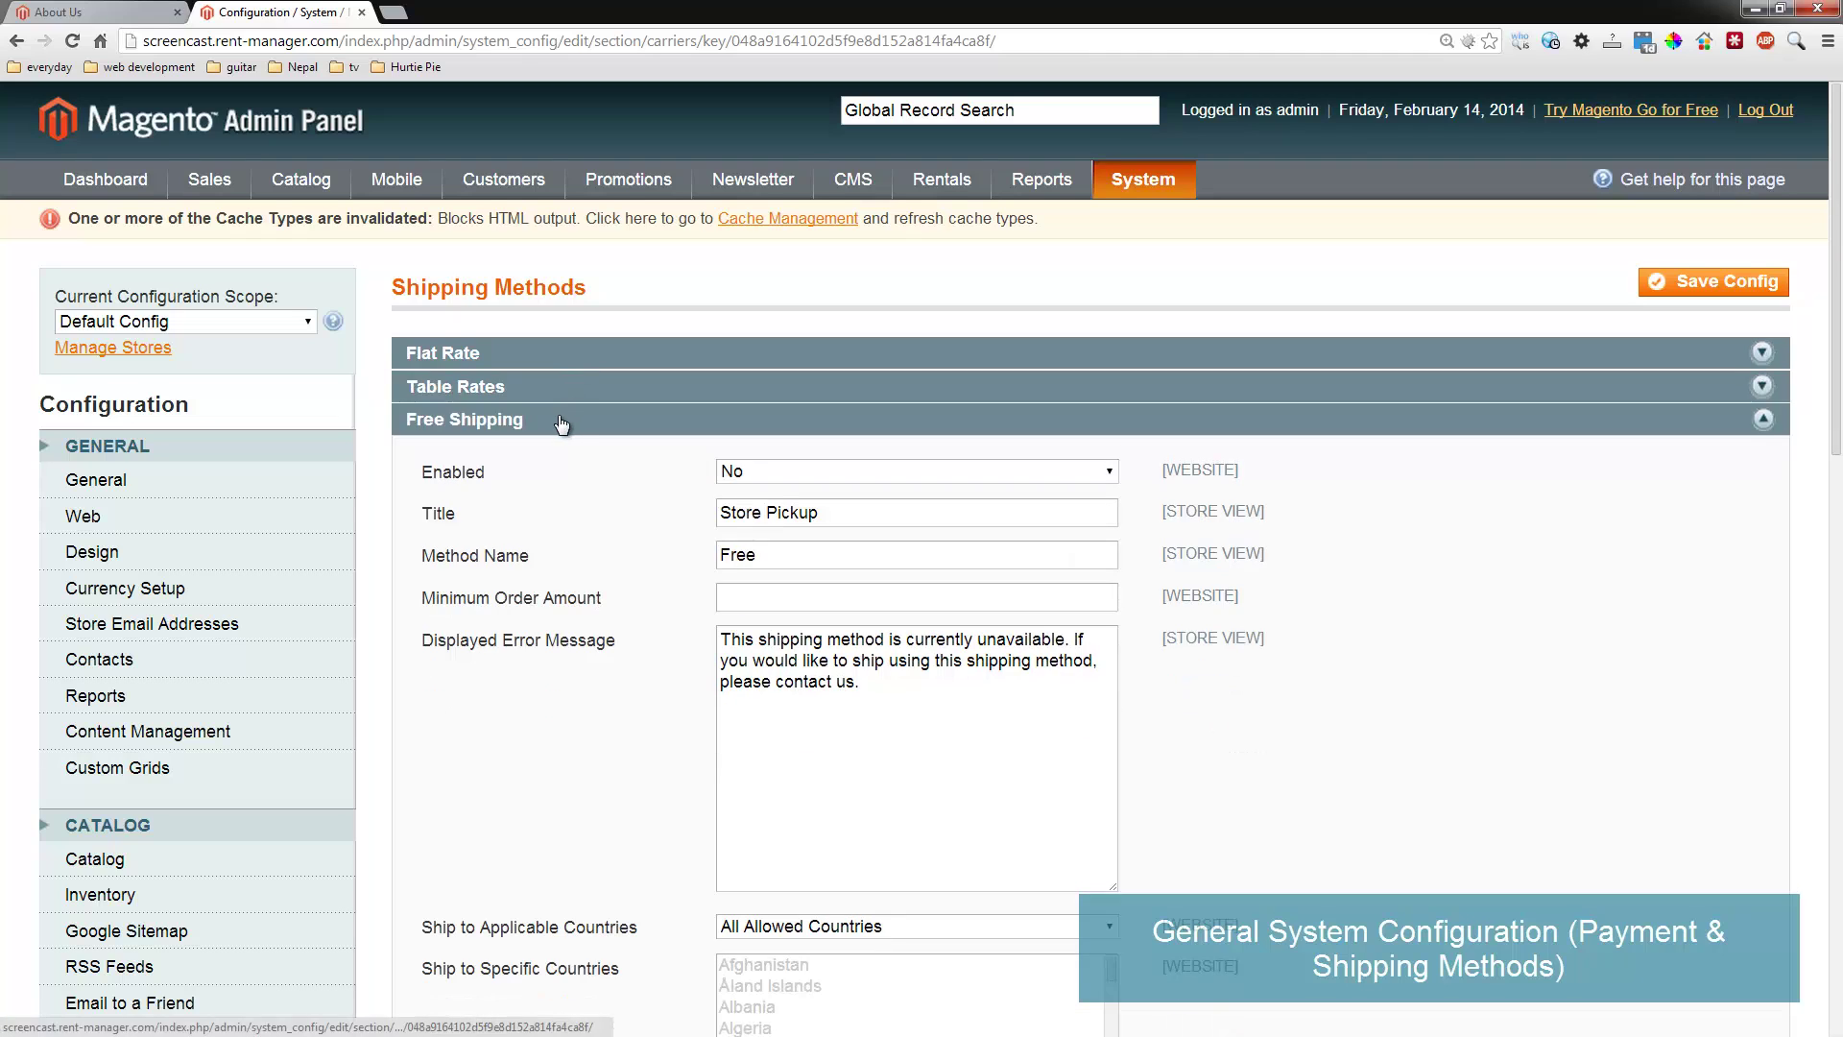
# Examine the UPS shipping settings, and expand the Table Rates shipping settings
pyautogui.click(567, 420)
pyautogui.click(498, 458)
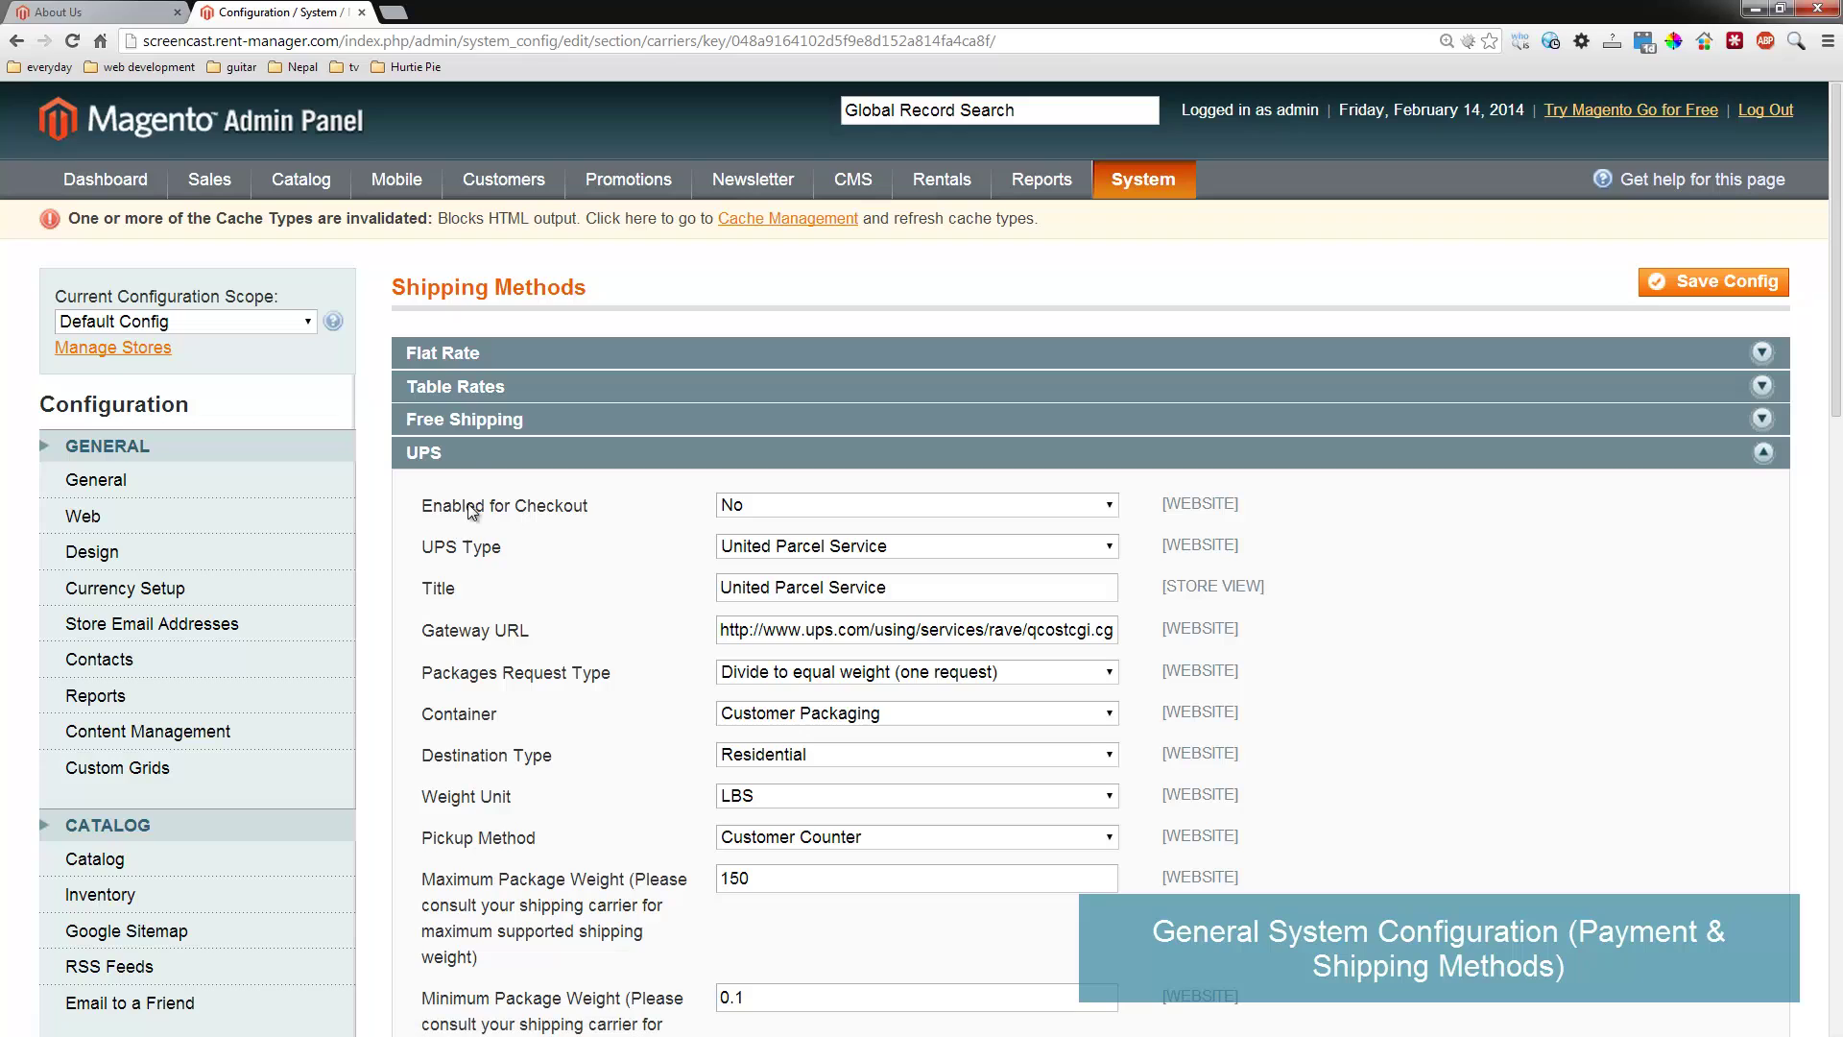
pyautogui.click(473, 459)
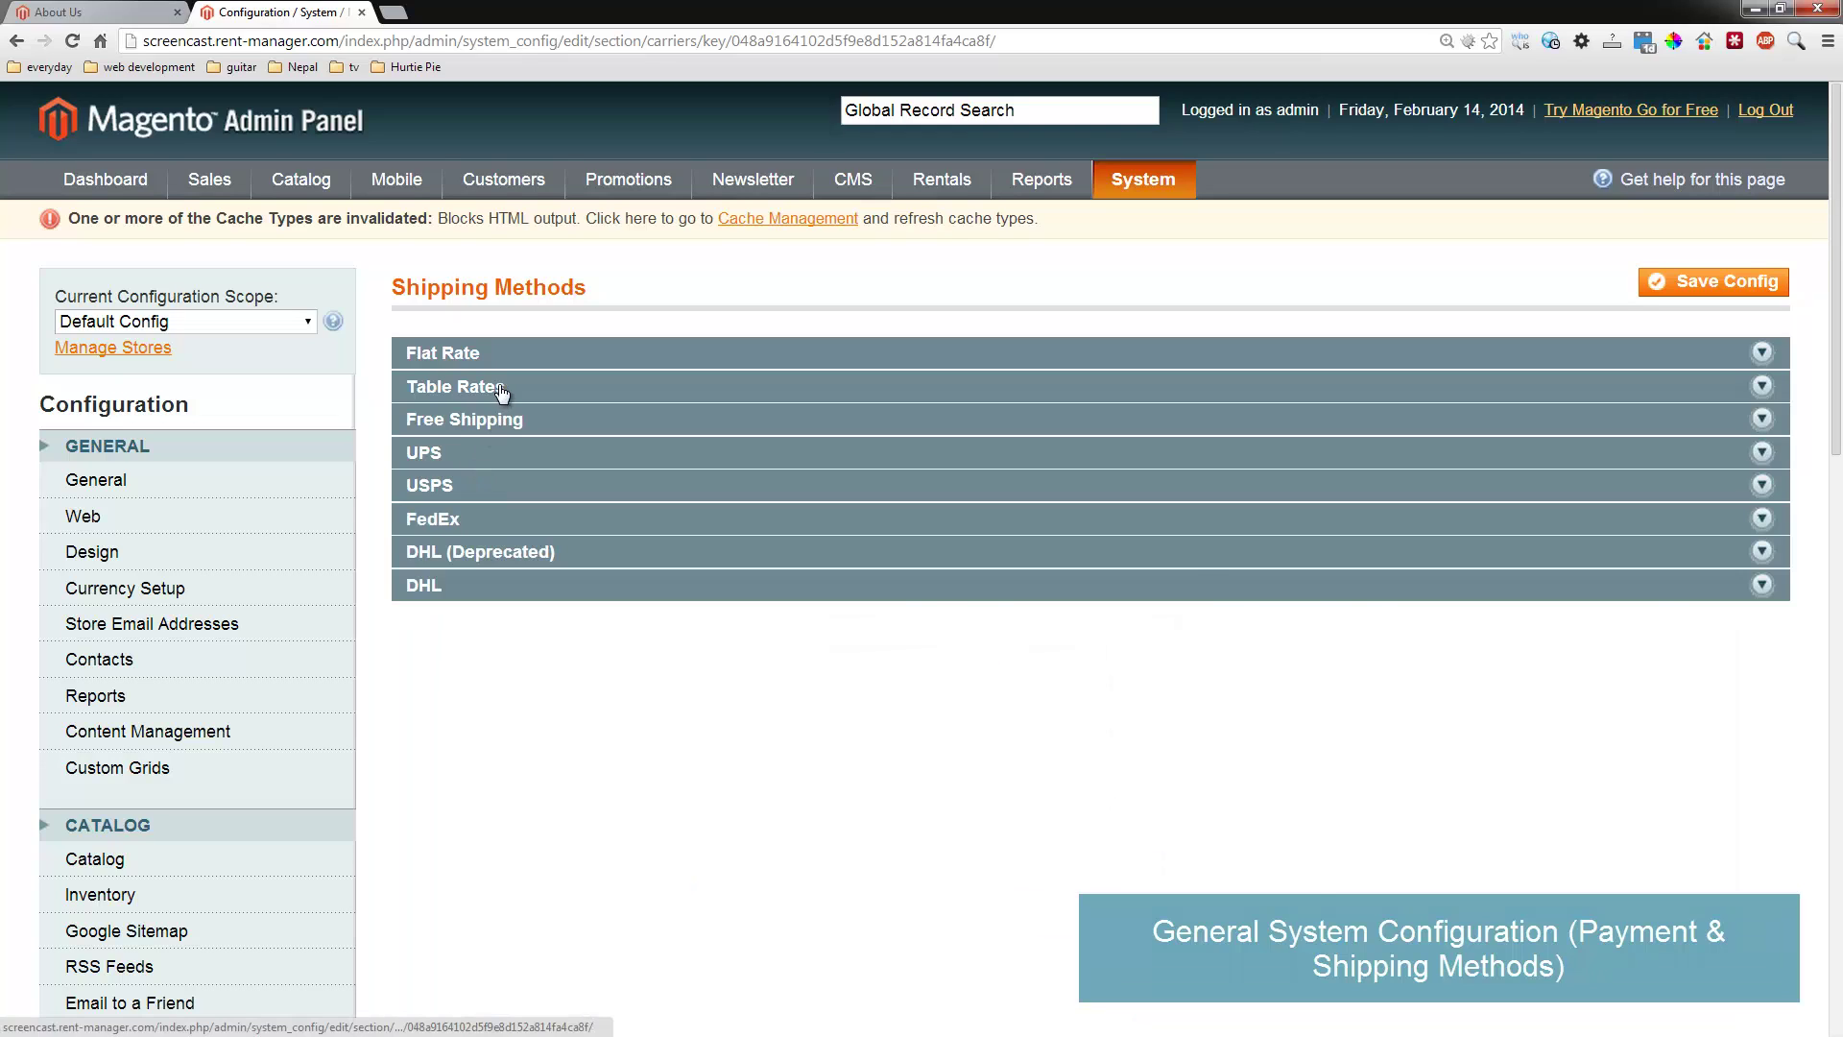
pyautogui.click(501, 389)
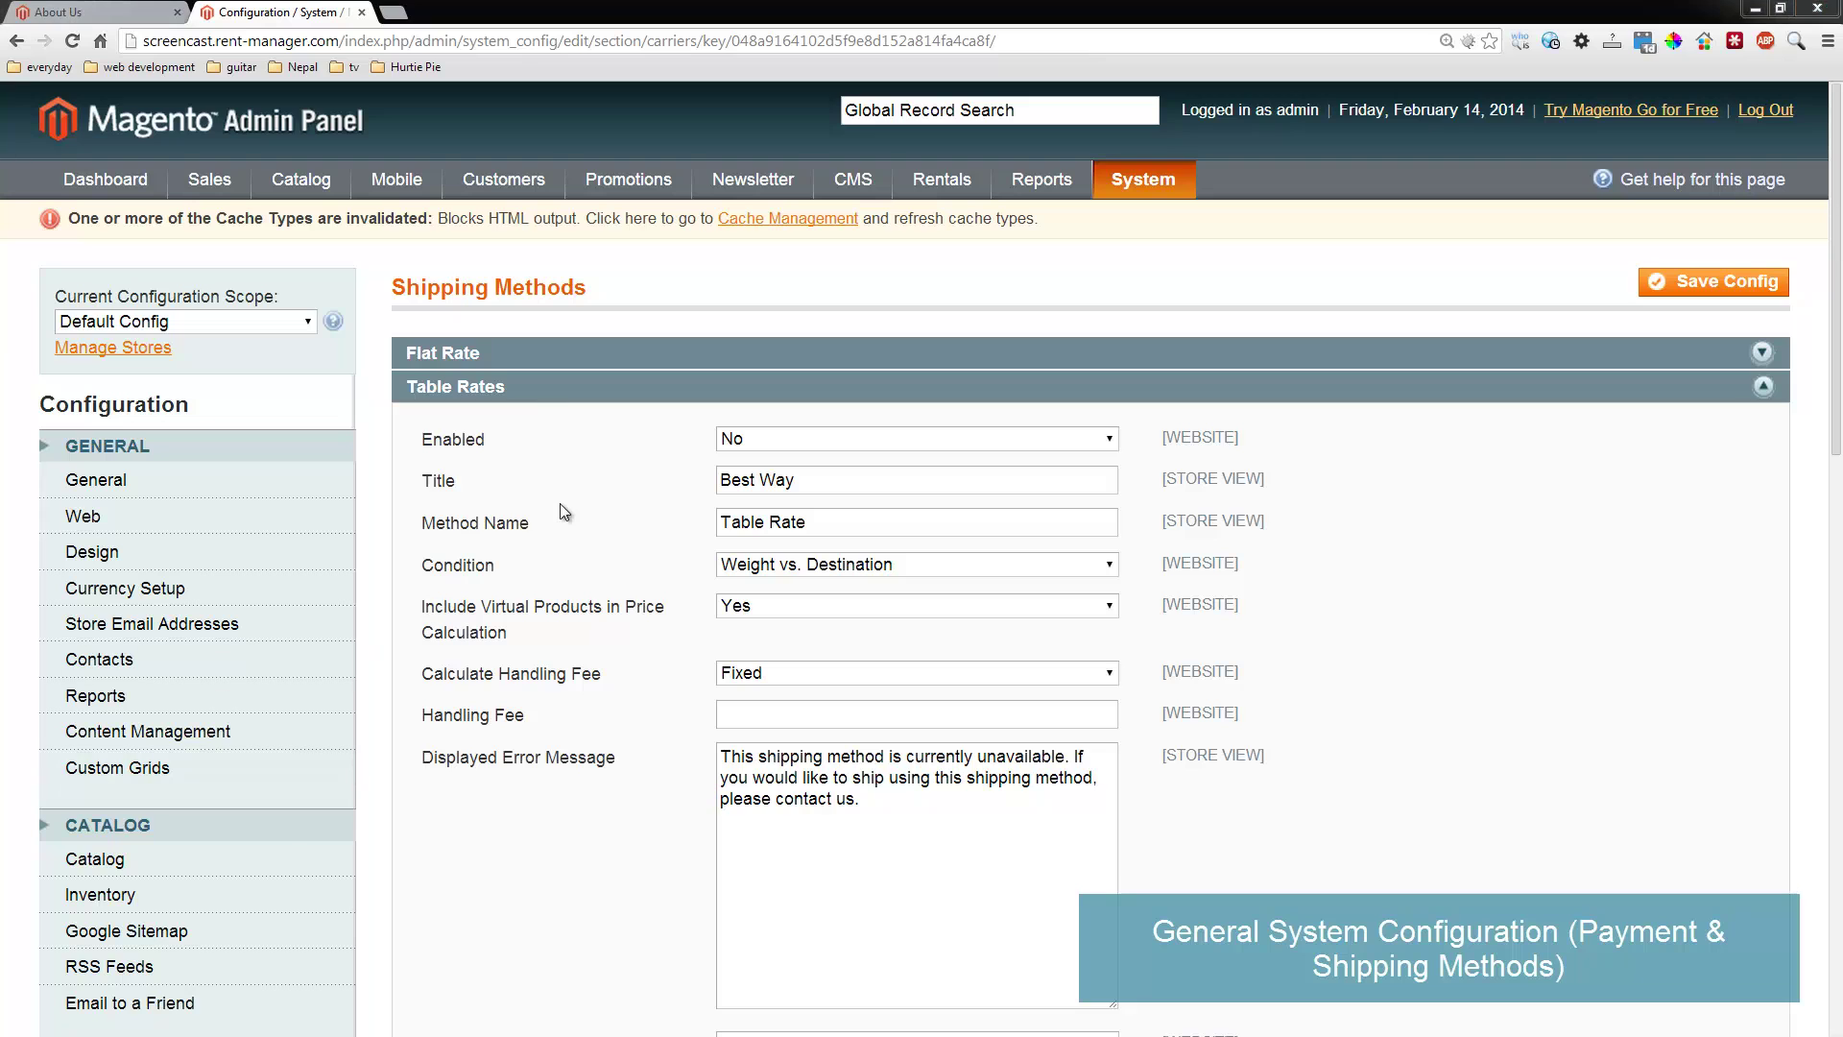
# Open the Payment Methods configuration and look over the available PayPal payment solutions
pyautogui.scroll(-8, 516, 508)
pyautogui.scroll(-4, 509, 510)
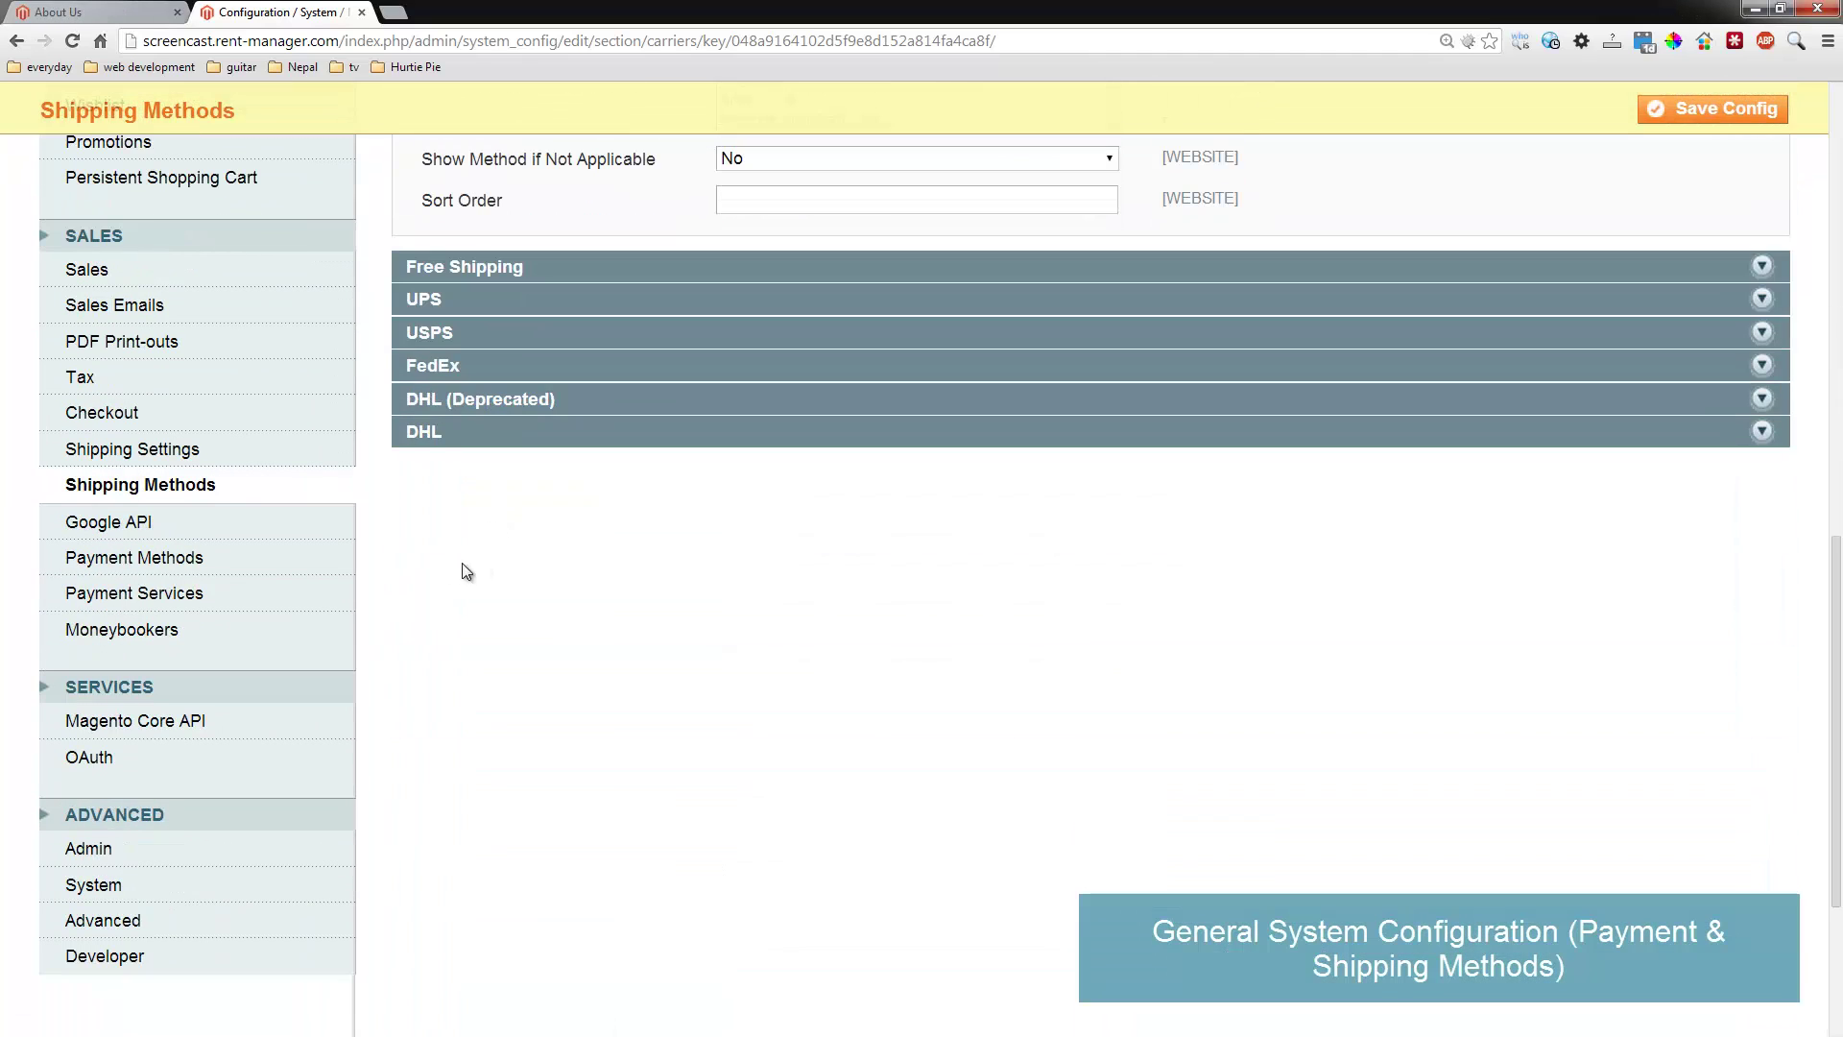
pyautogui.click(240, 564)
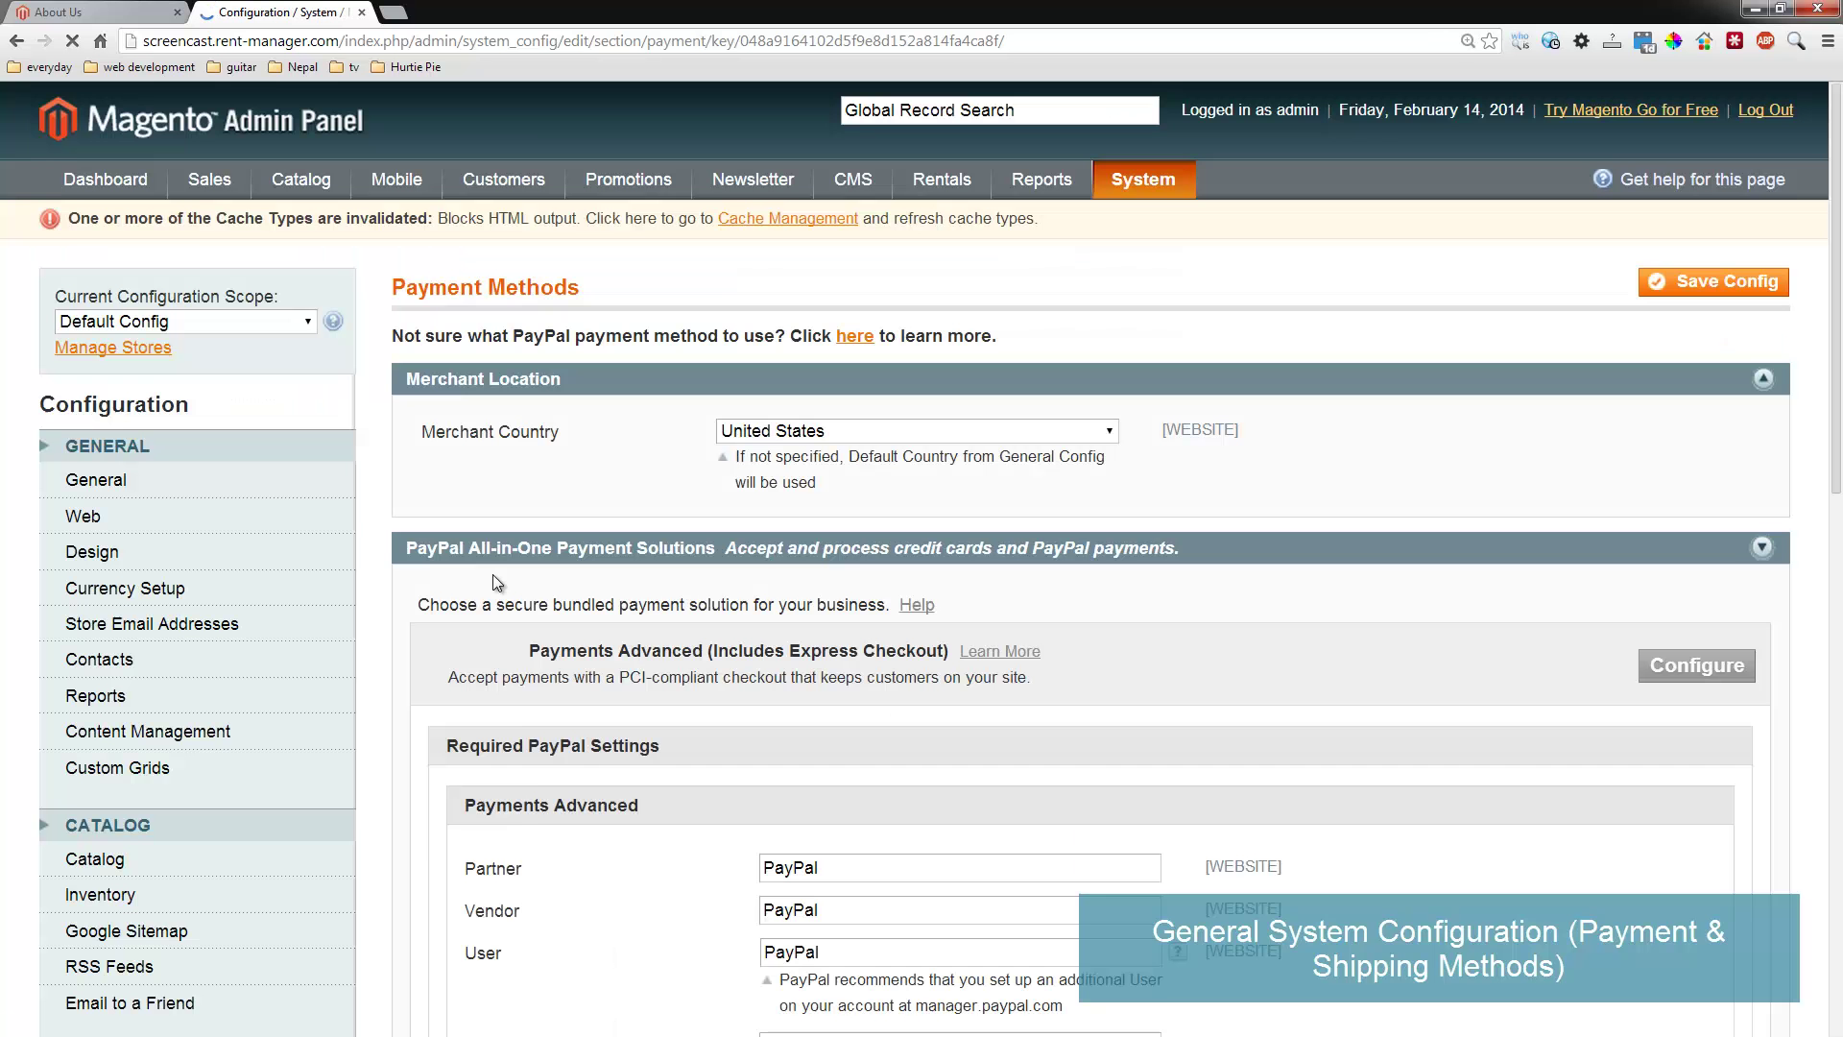
pyautogui.scroll(-3, 590, 597)
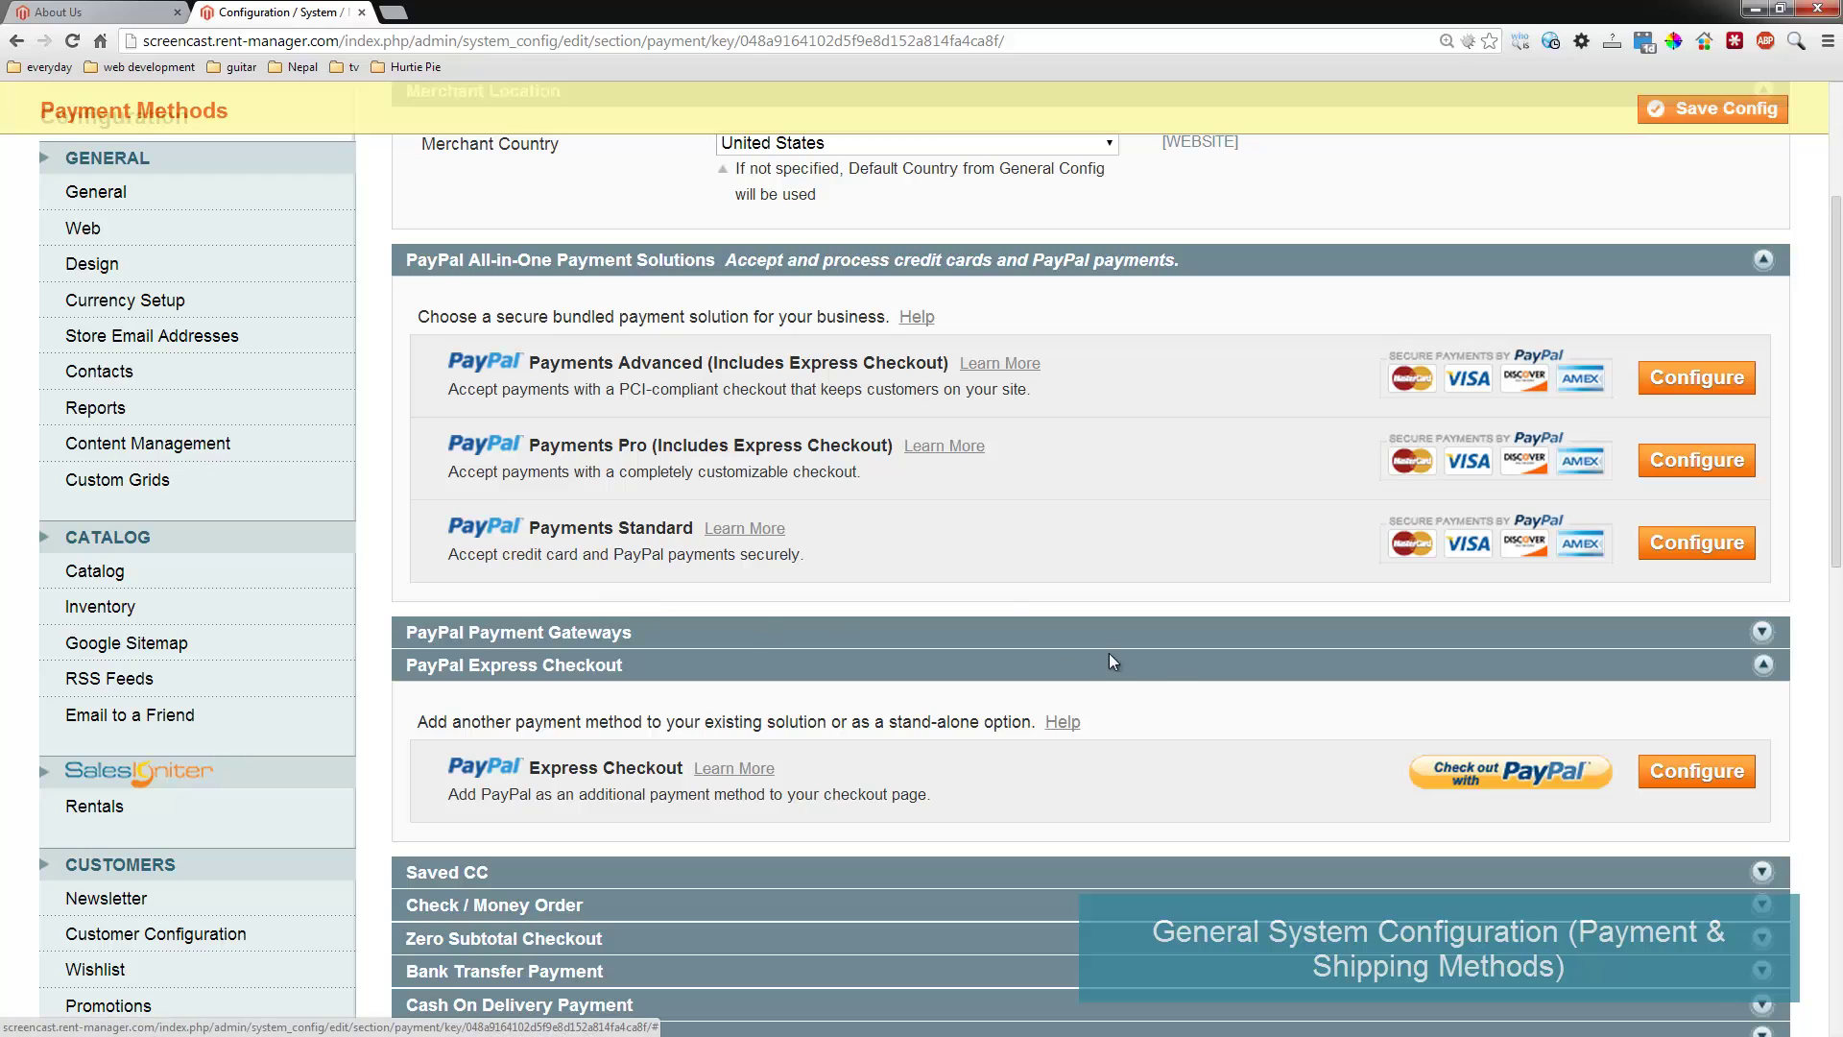
pyautogui.scroll(-1, 832, 529)
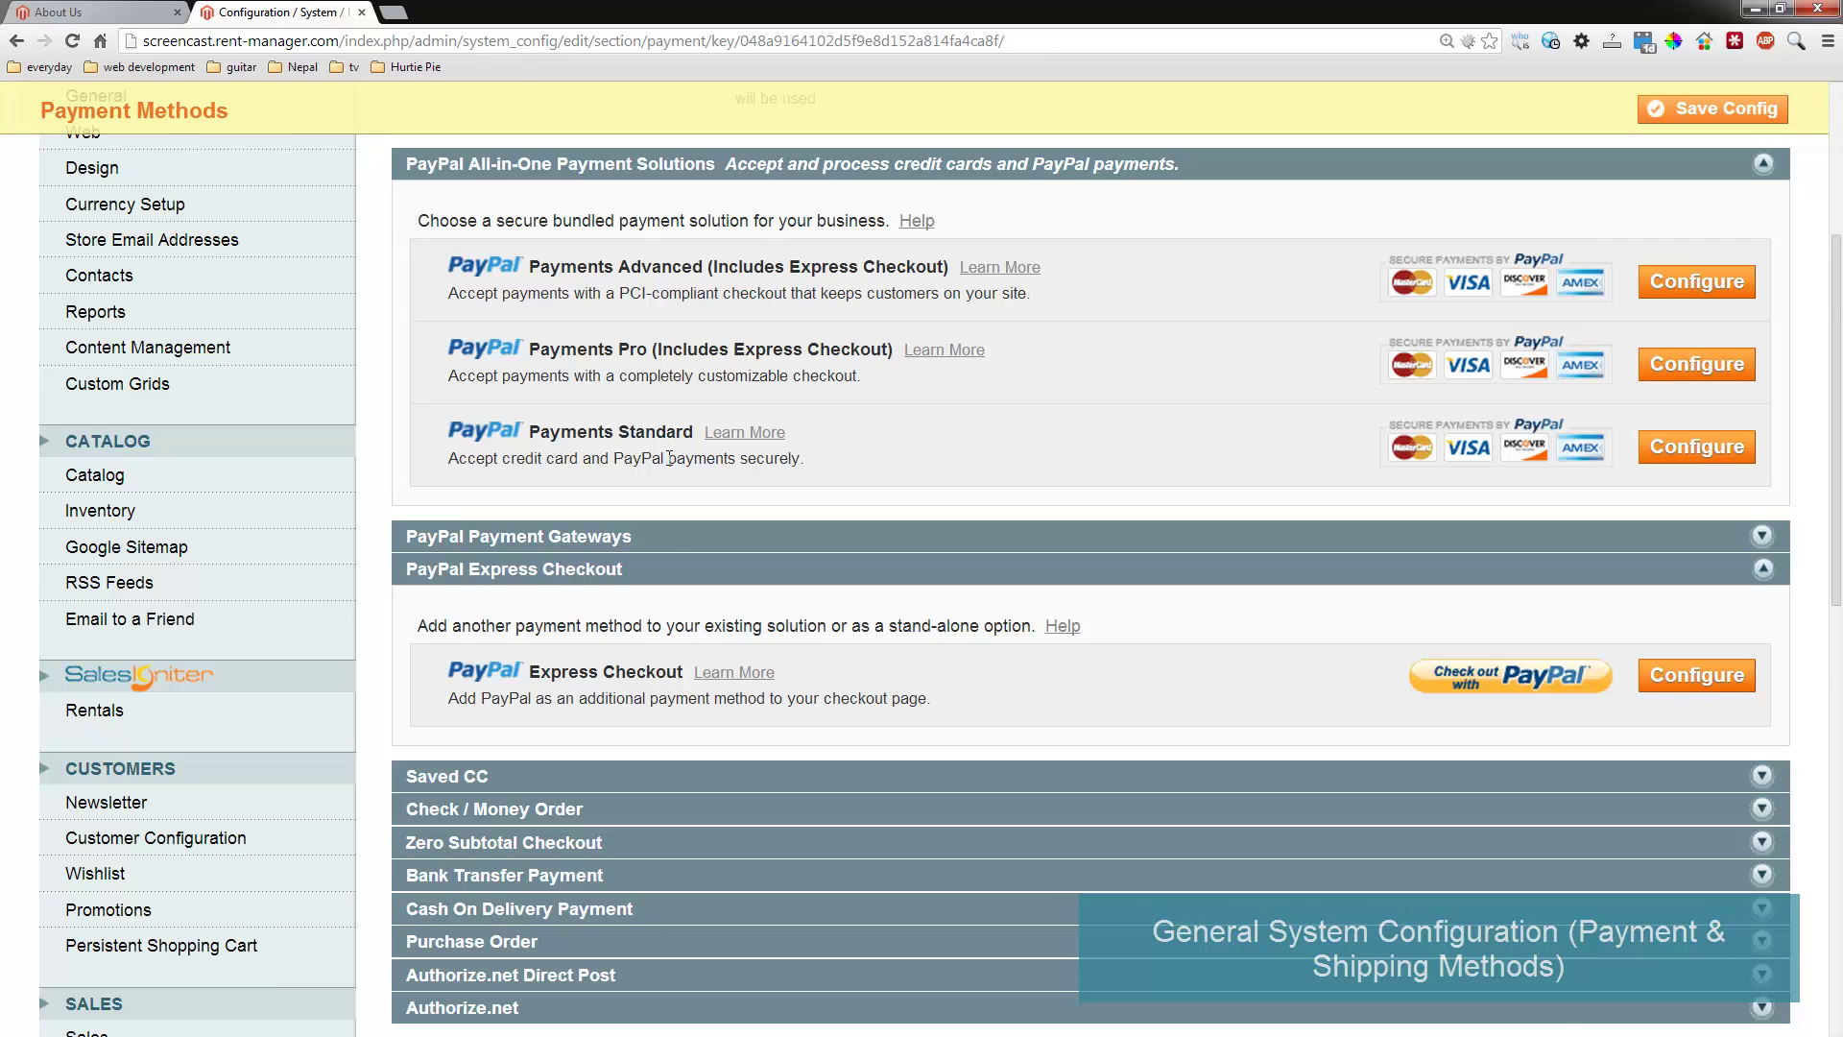
pyautogui.scroll(-2, 662, 451)
# Examine the Saved CC and Authorize.net payment method settings
pyautogui.click(531, 587)
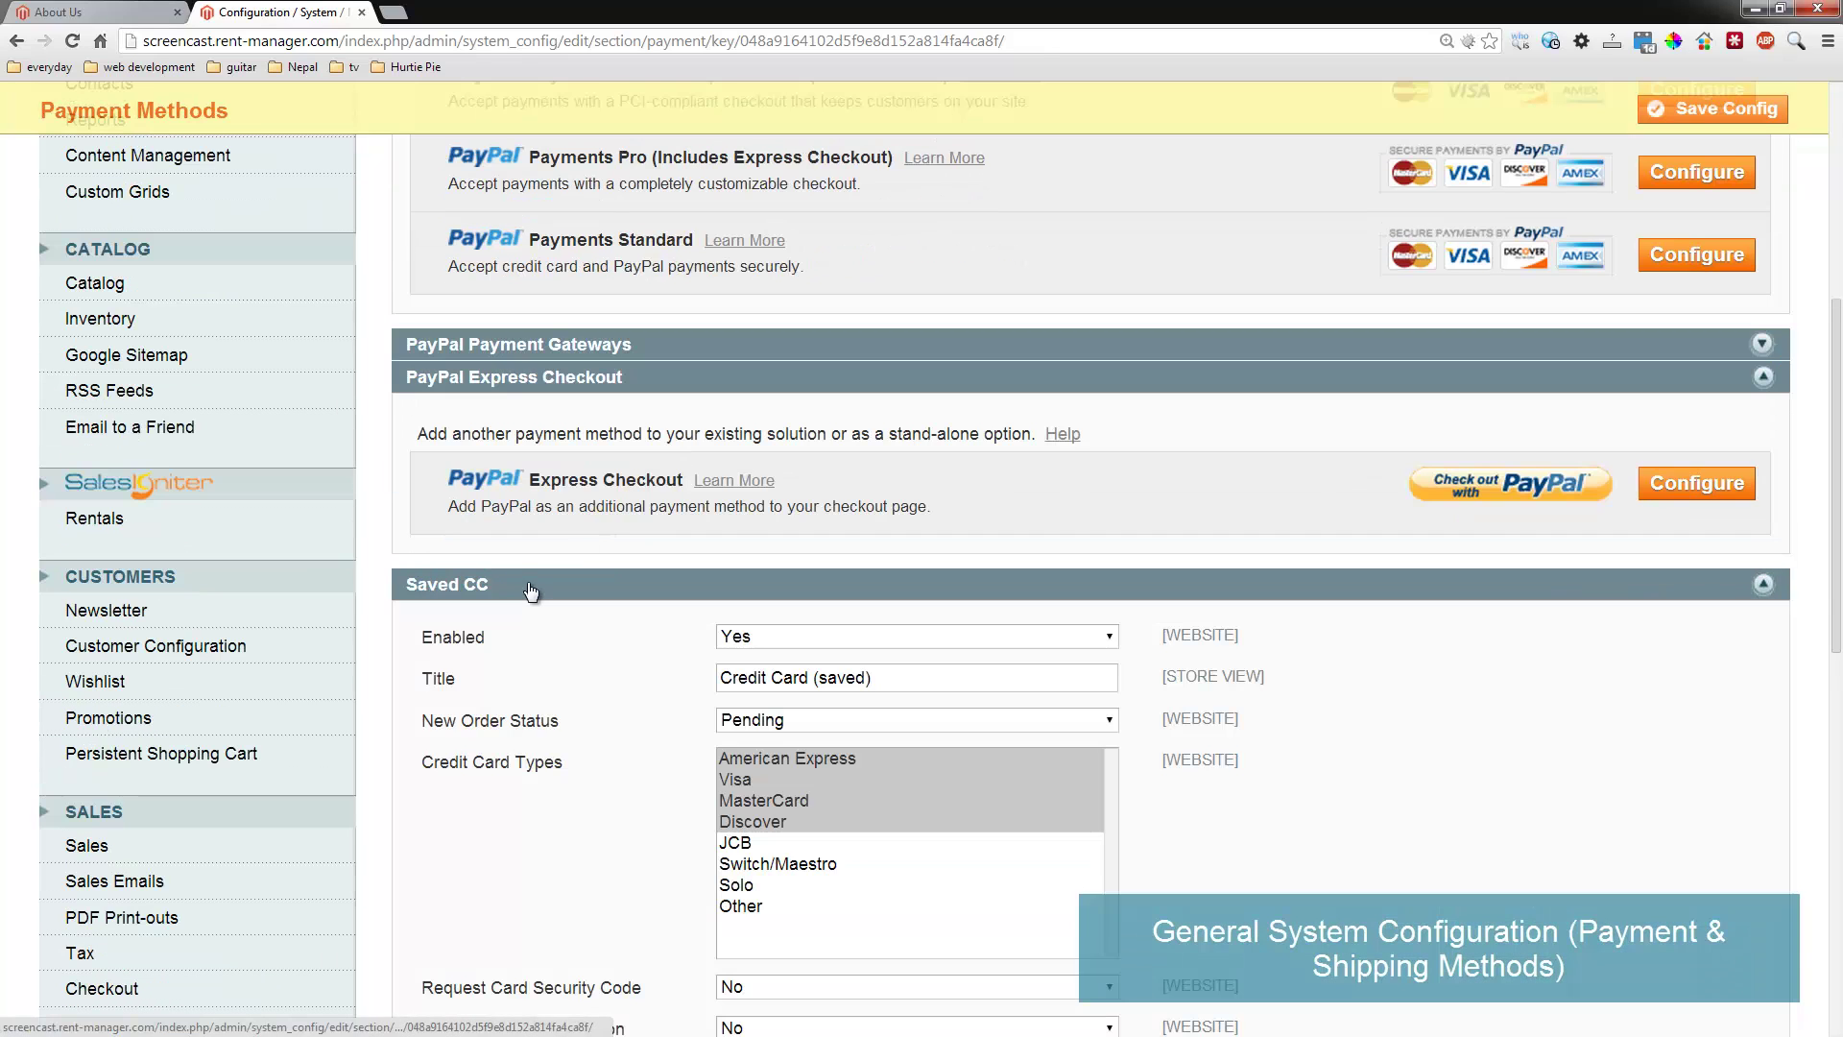
pyautogui.click(531, 588)
pyautogui.scroll(-3, 531, 589)
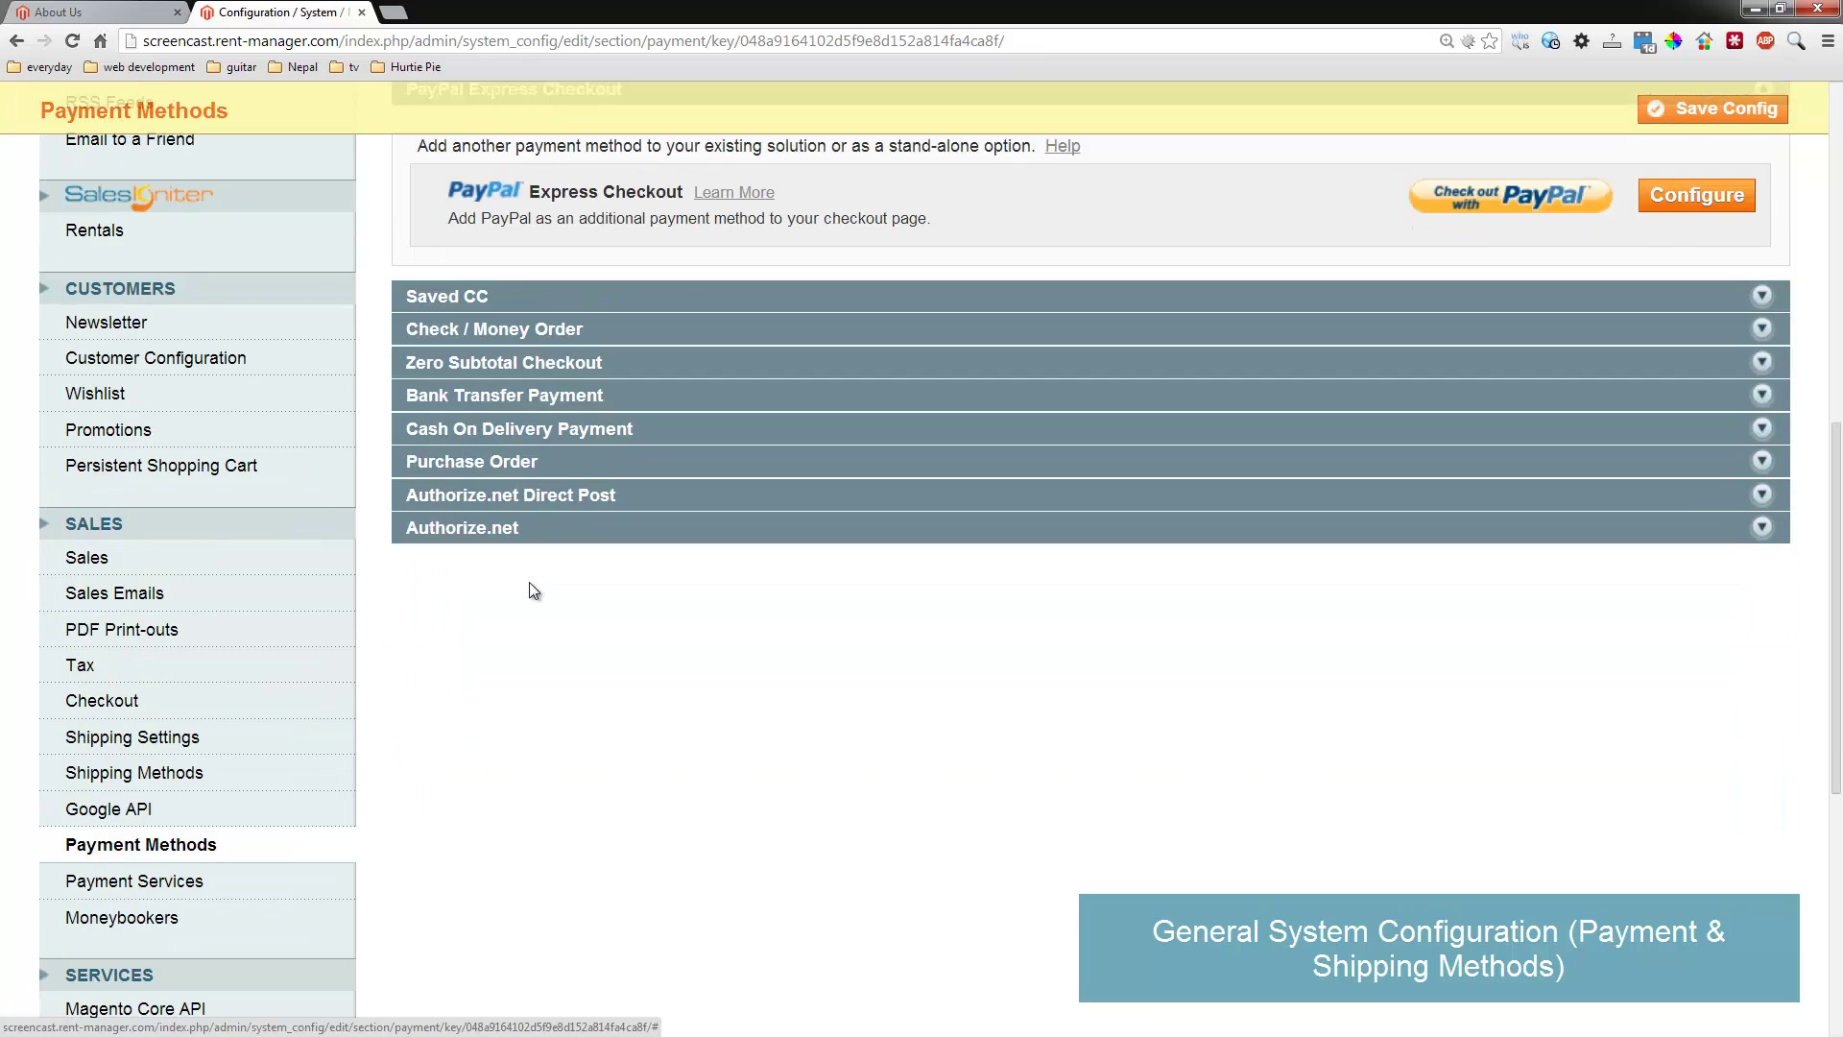
pyautogui.click(475, 537)
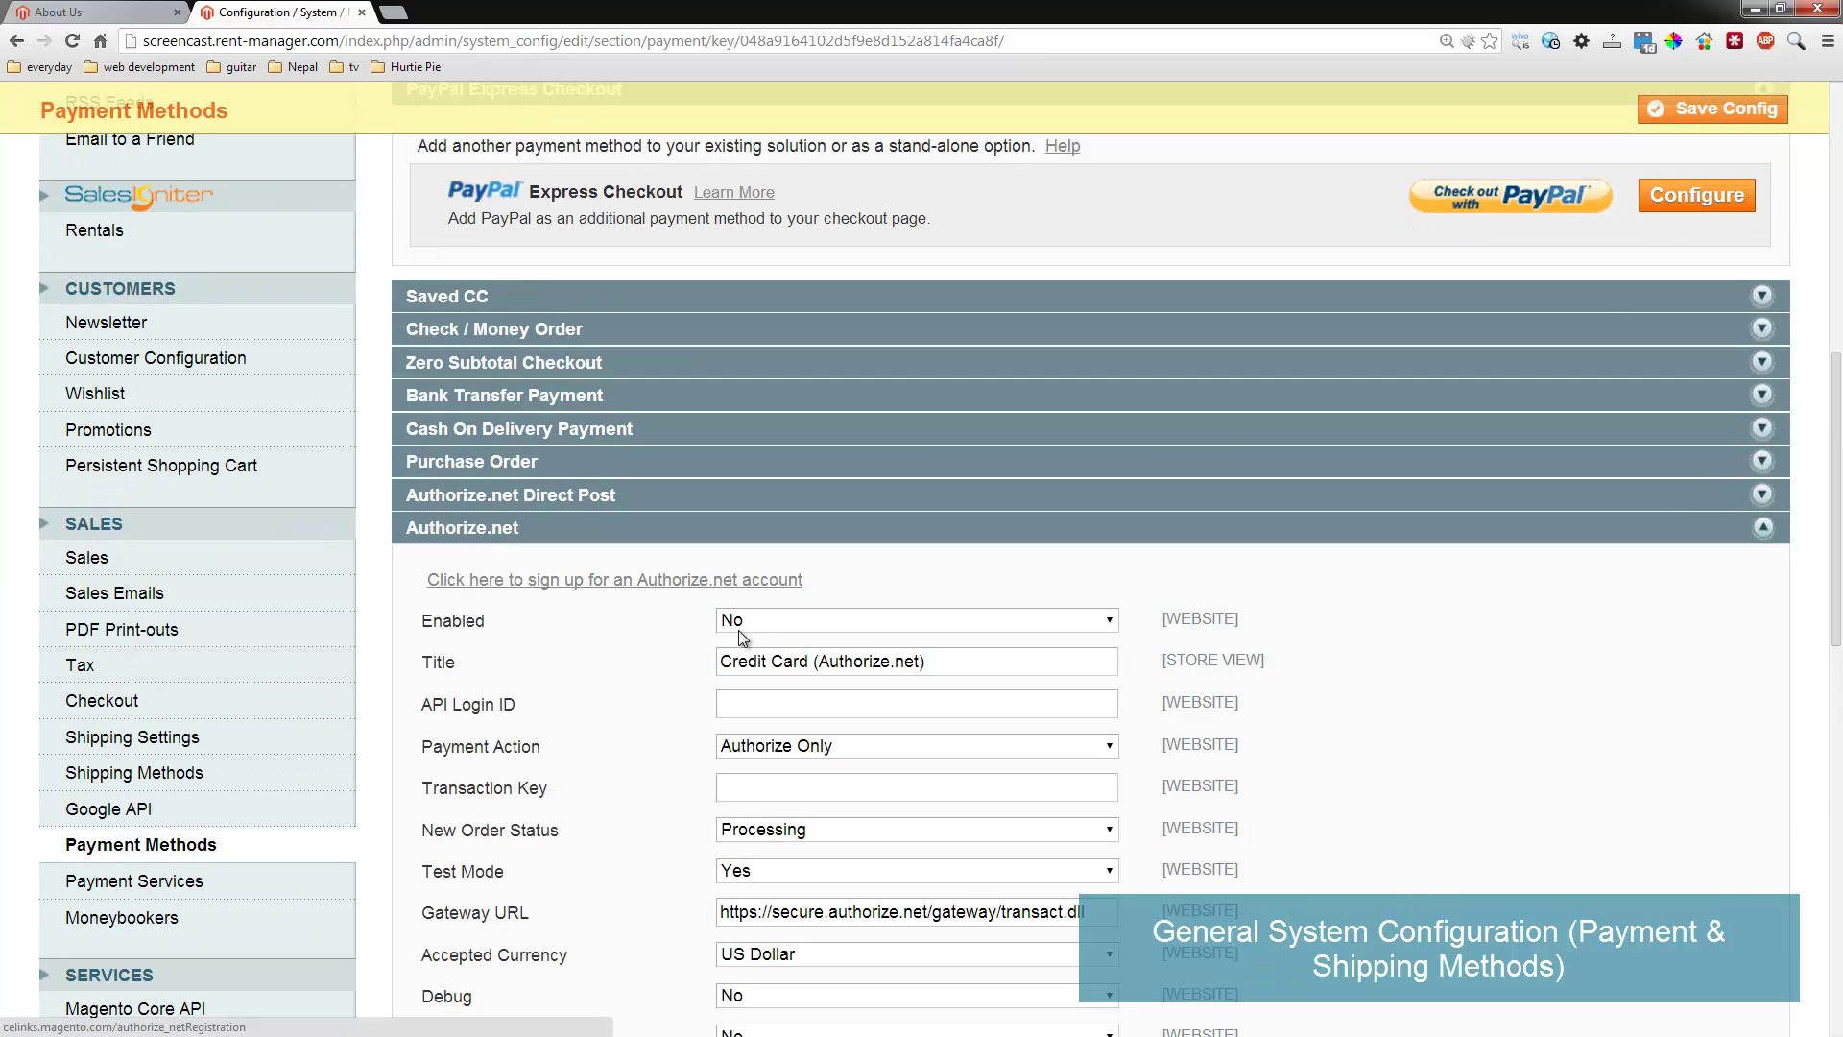
pyautogui.scroll(-4, 591, 618)
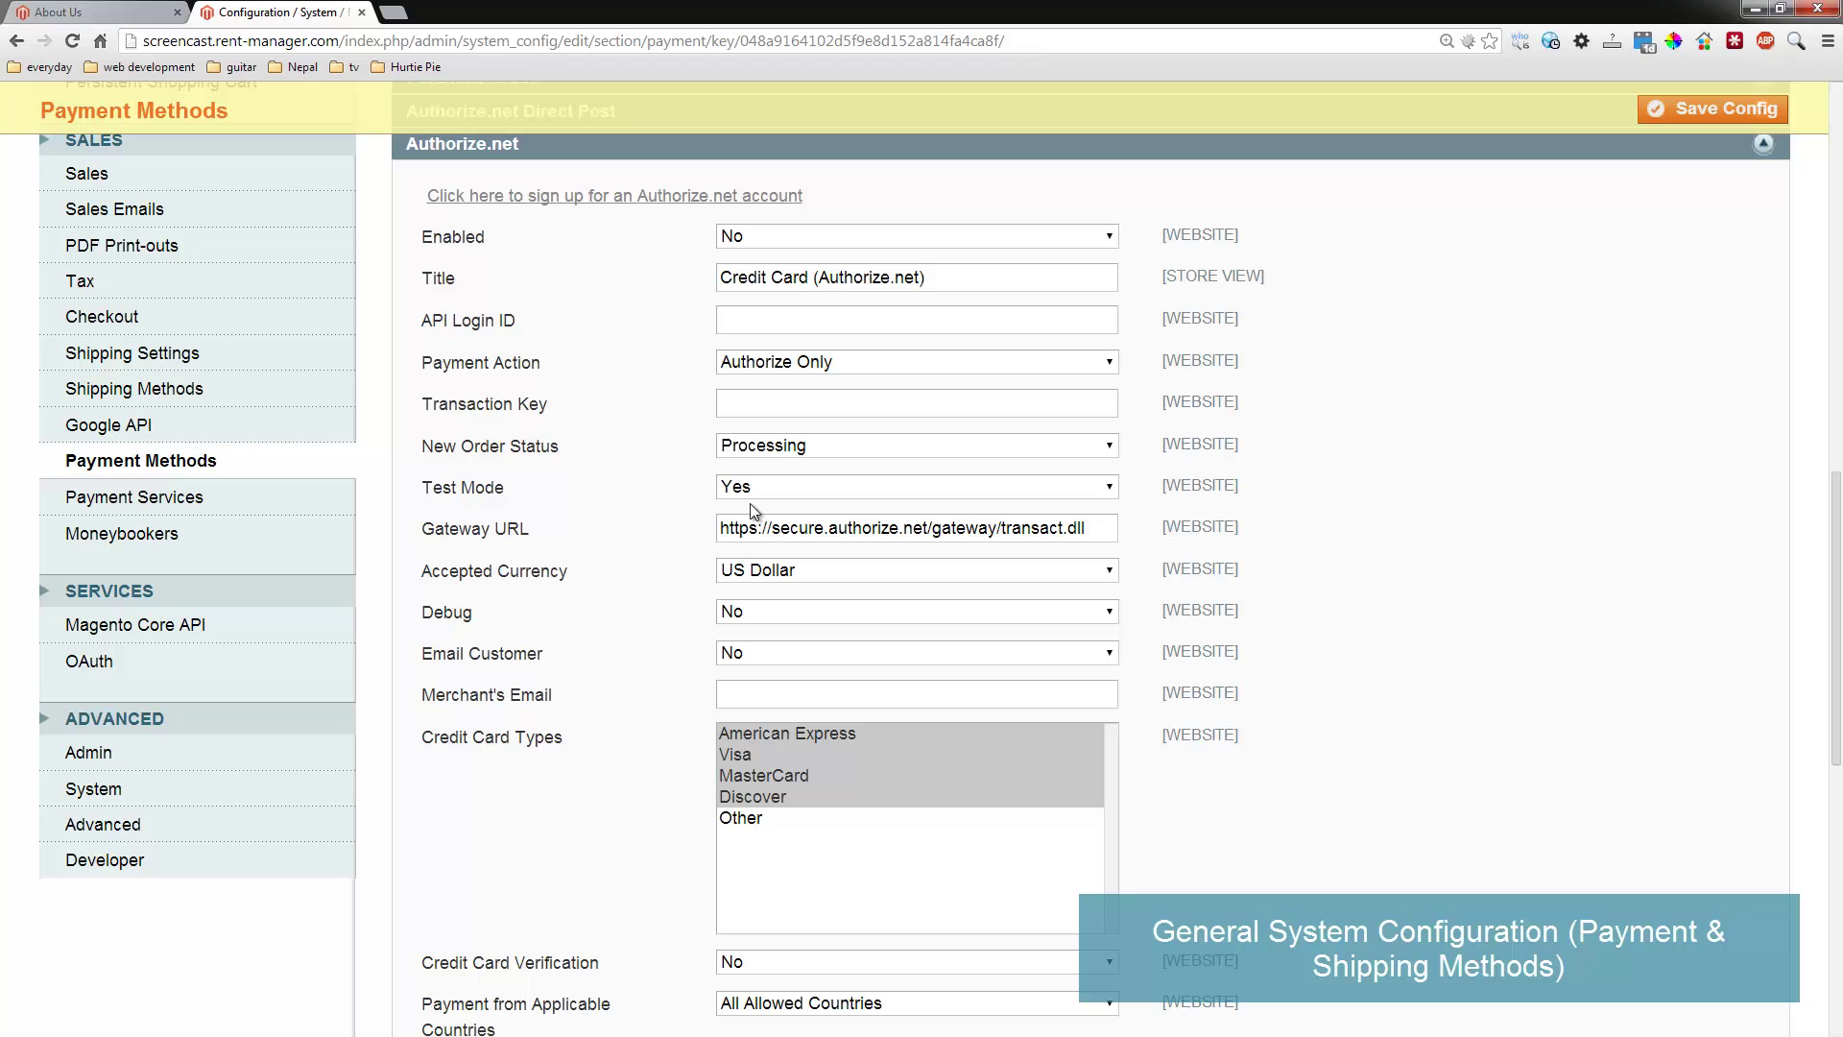
pyautogui.scroll(15, 613, 629)
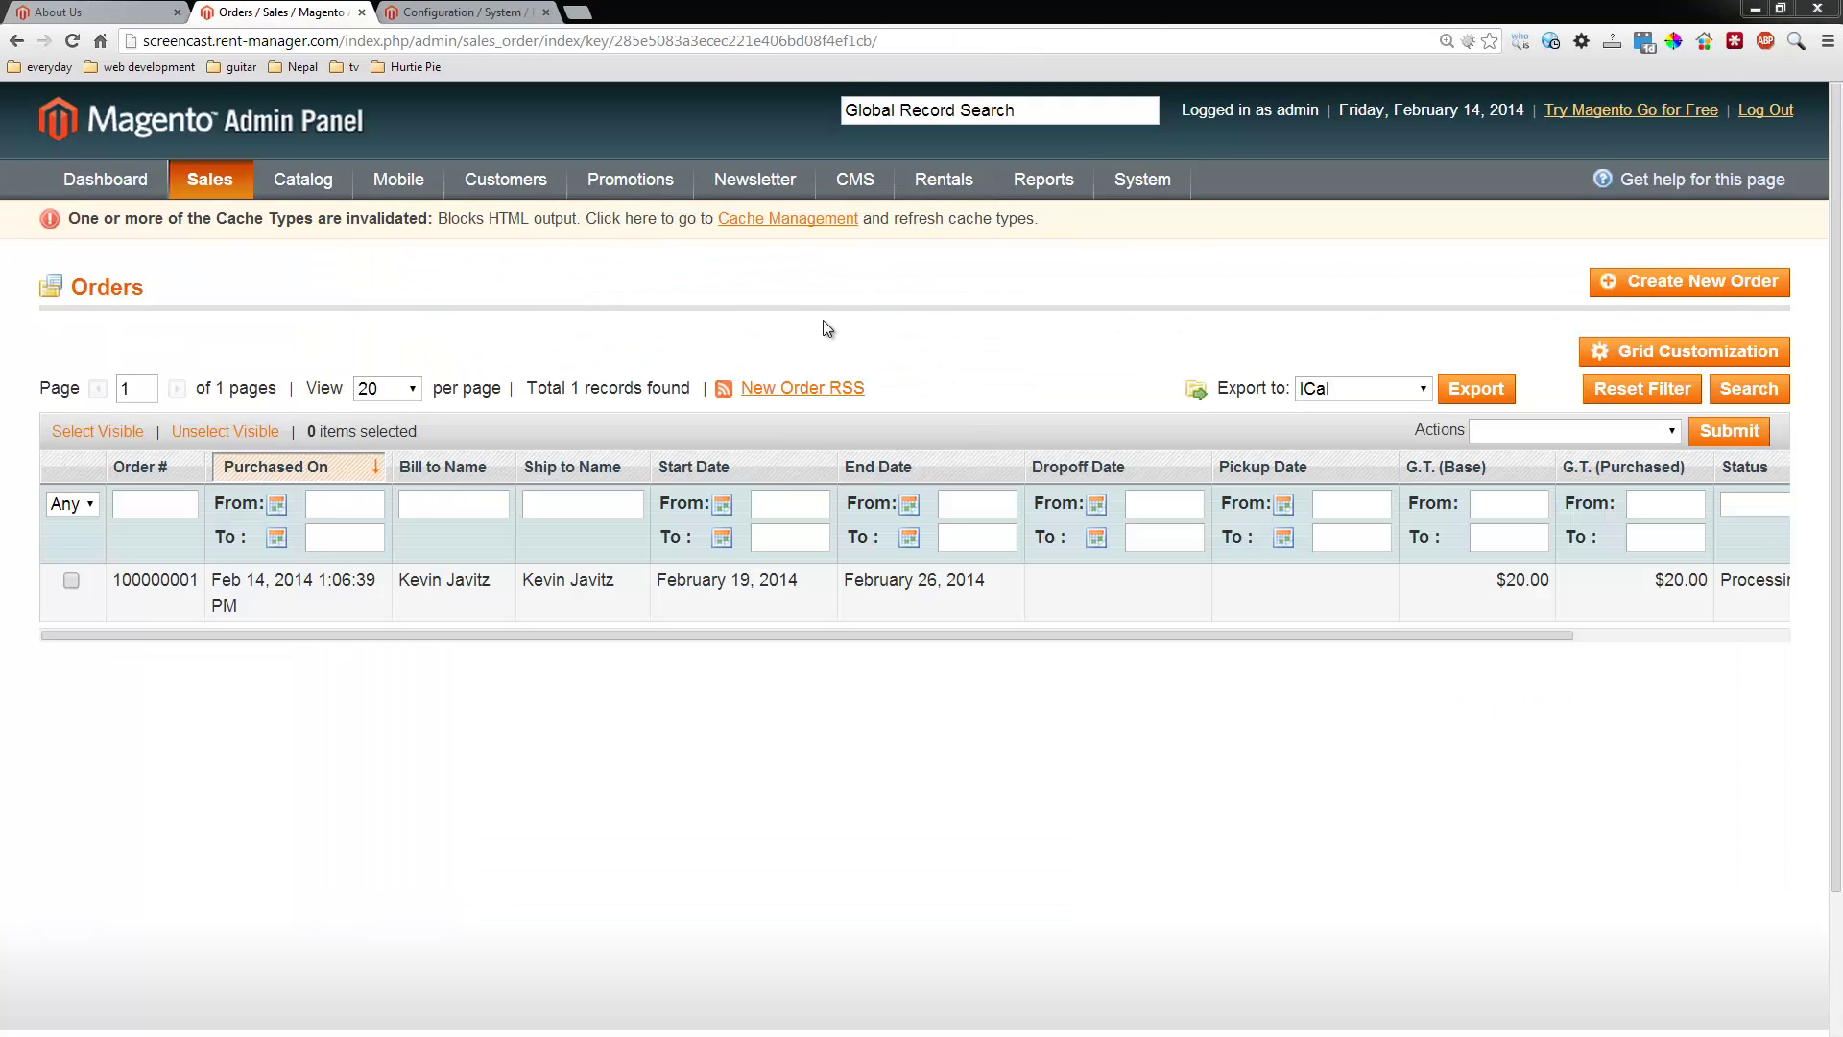
# Create a new order from the Orders list for the existing customer
pyautogui.moveTo(213, 181)
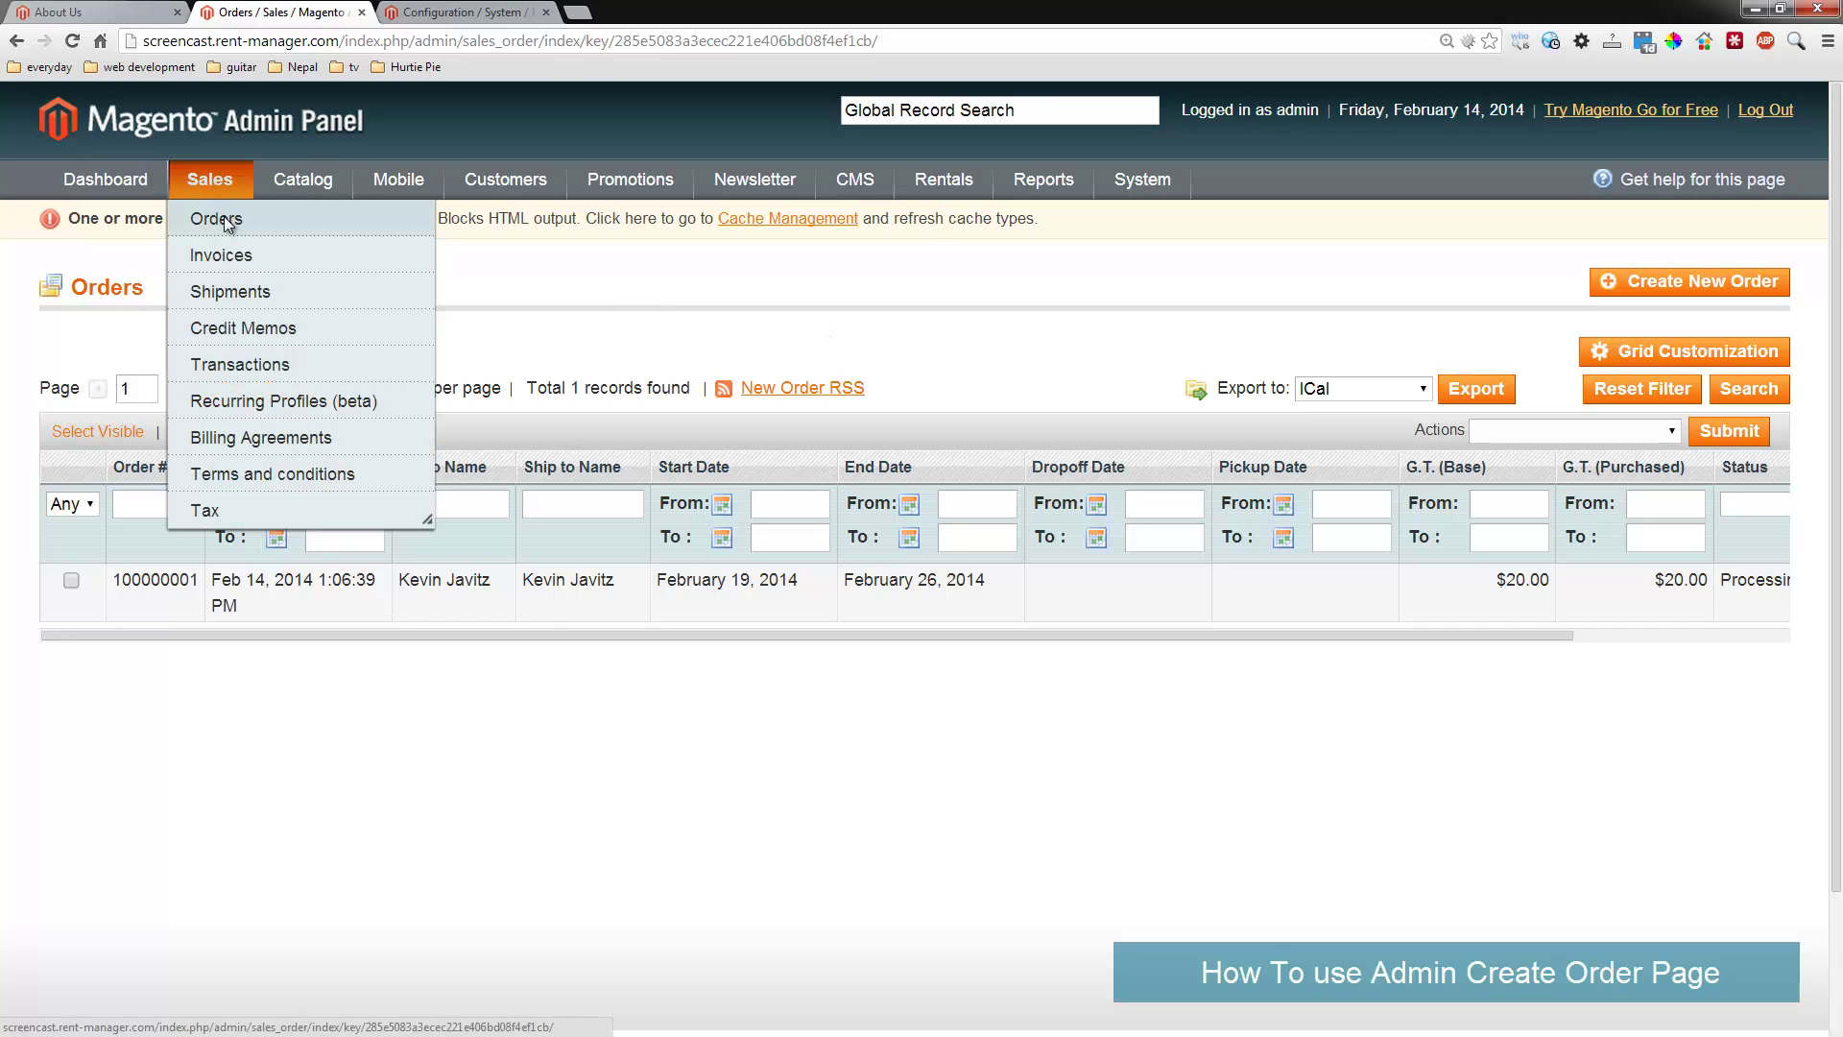
pyautogui.click(227, 223)
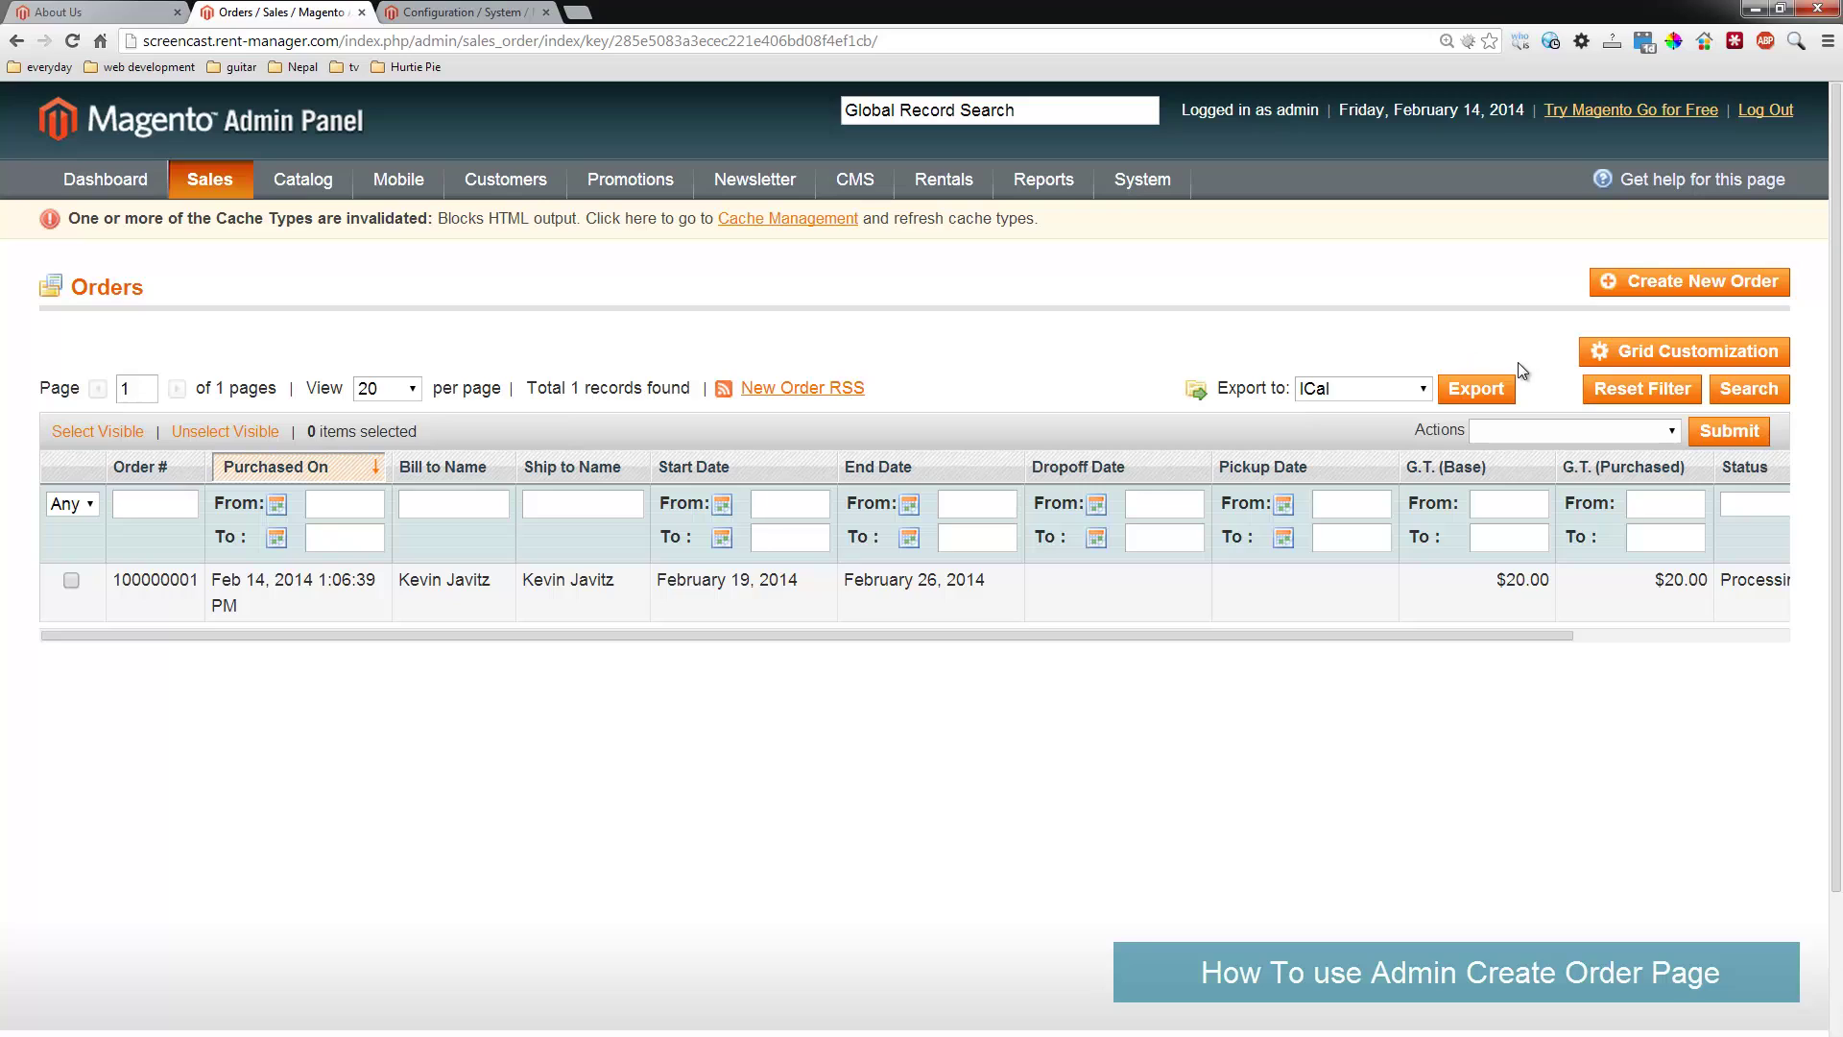
pyautogui.click(1658, 284)
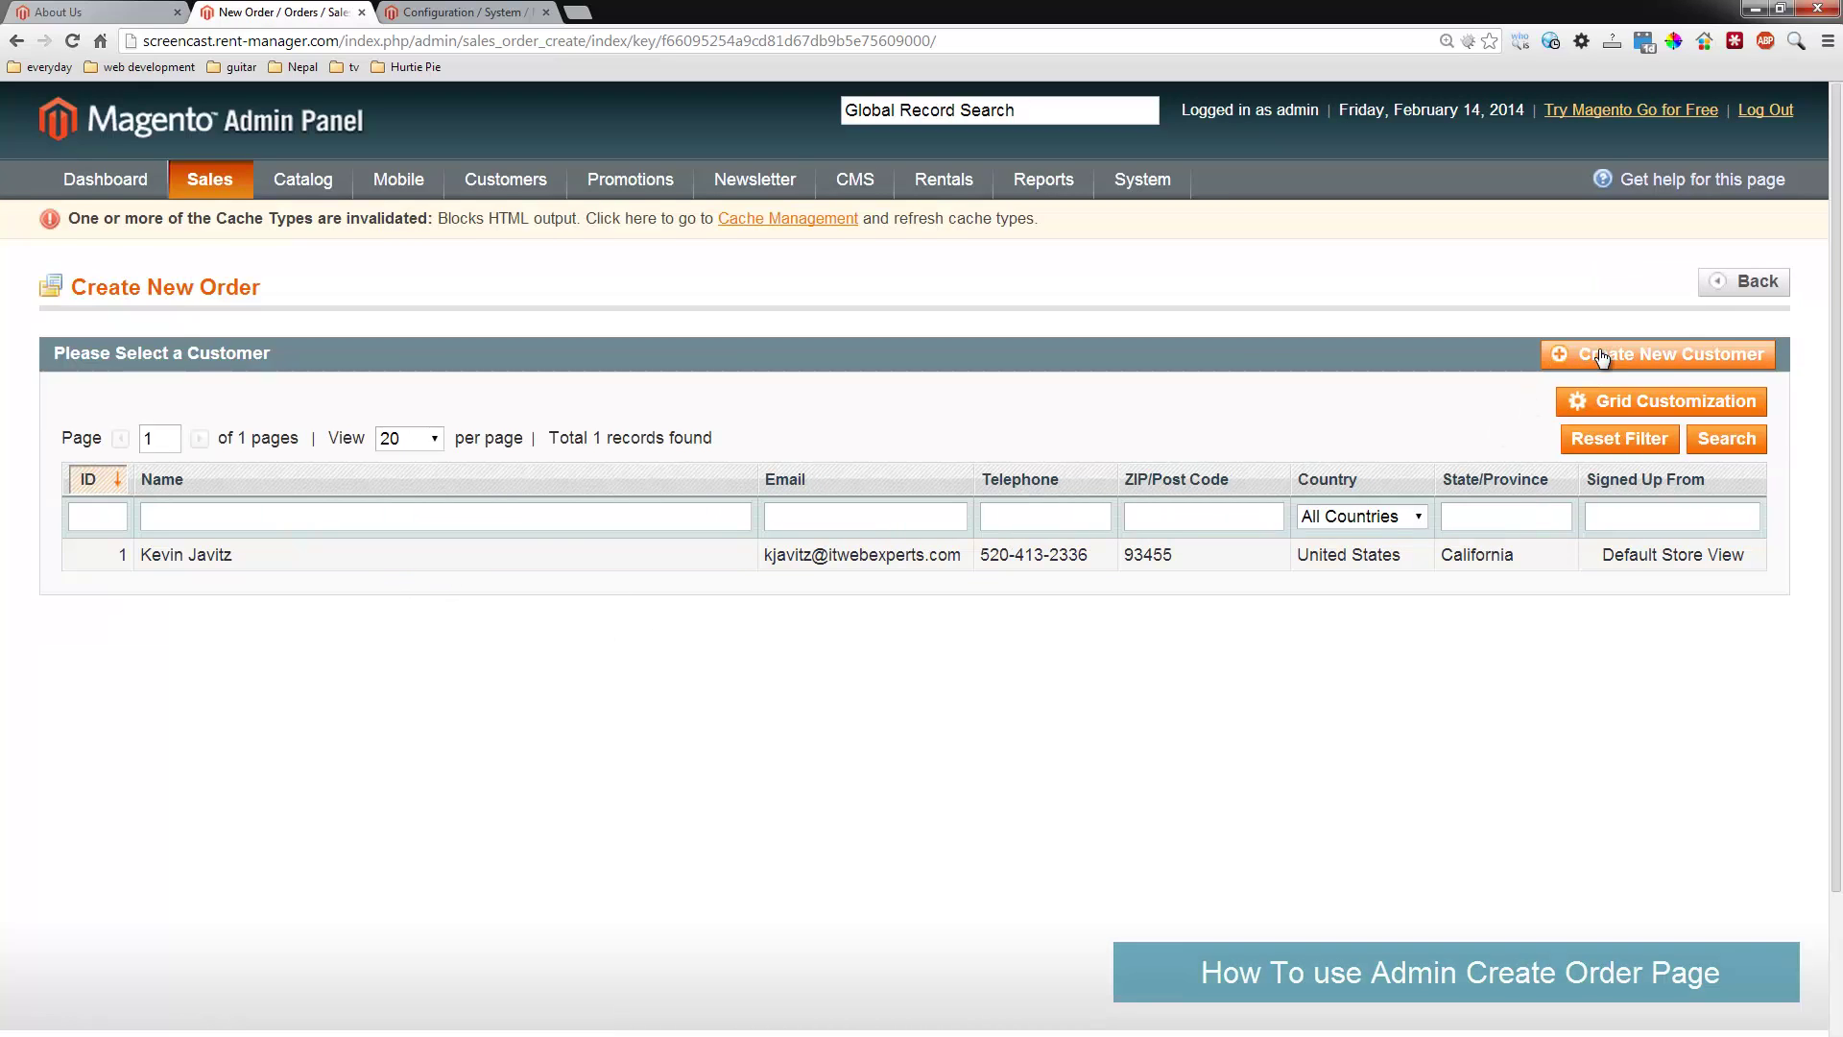
pyautogui.click(522, 555)
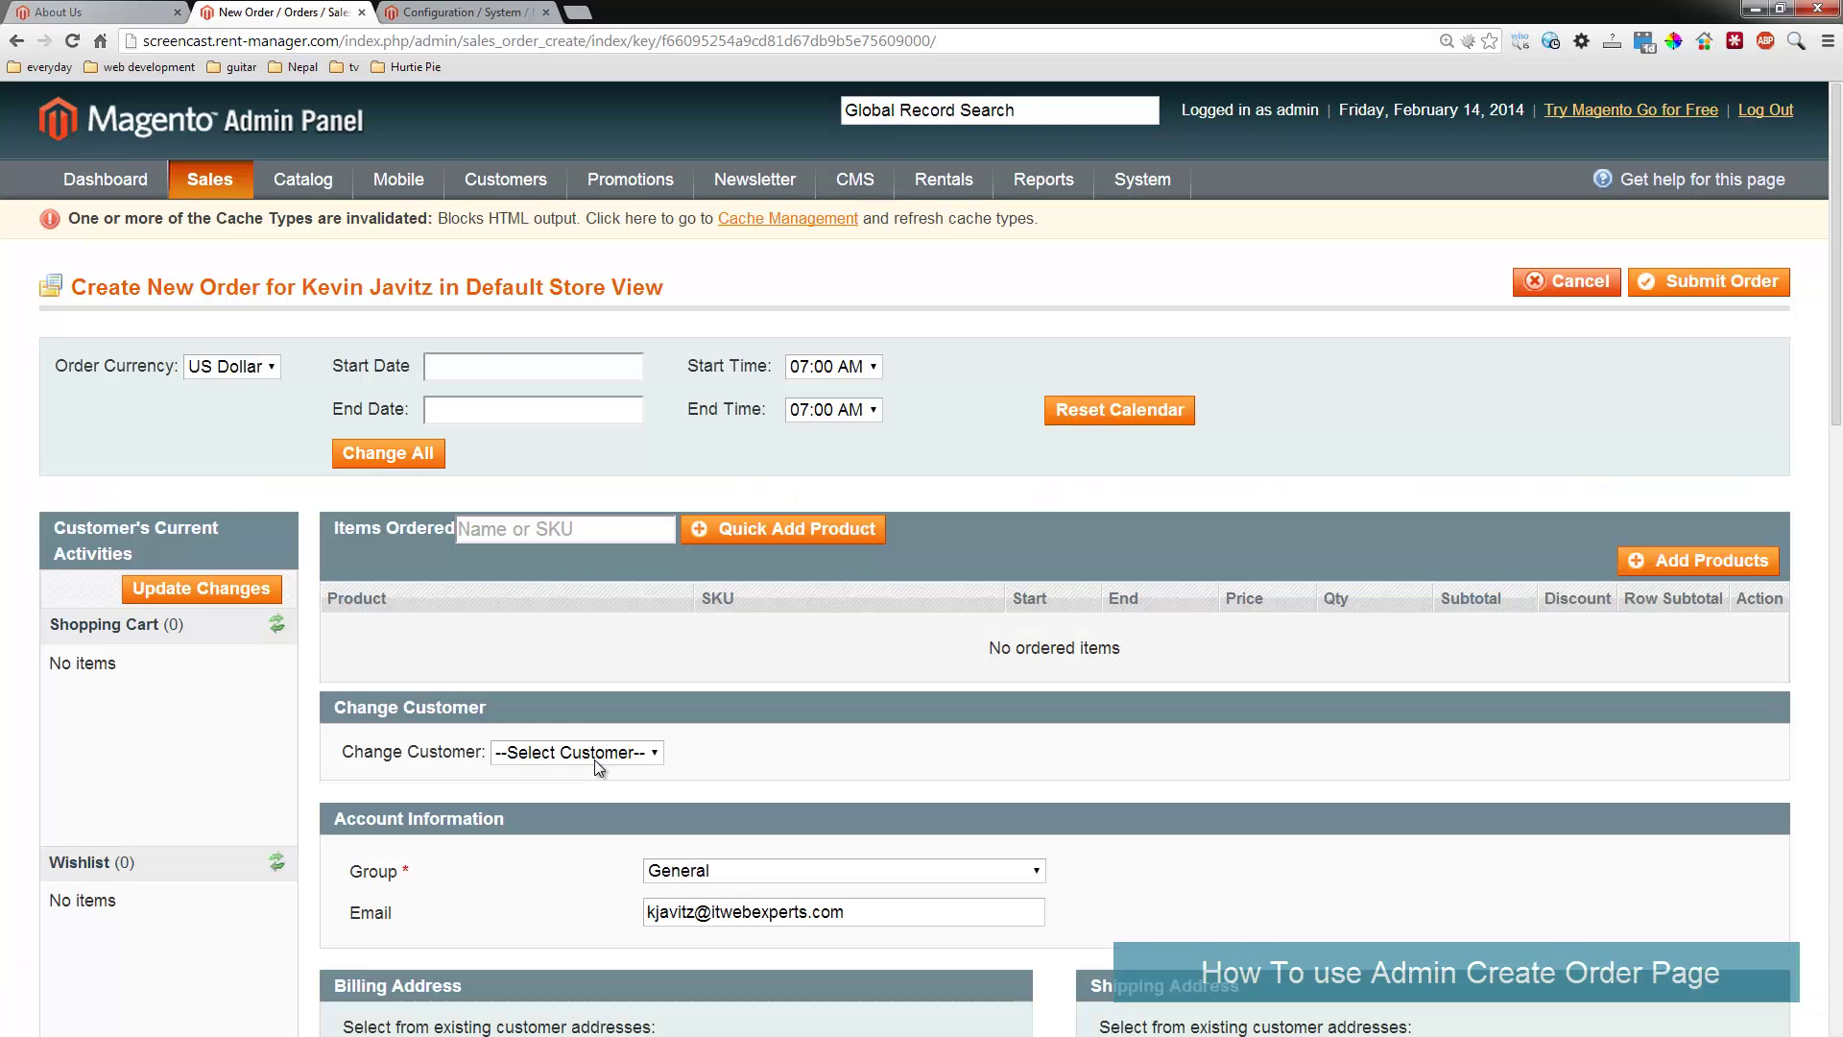
# Set the order's rental period with start date 2/26/2014 and end date 3/6/2014
pyautogui.click(504, 403)
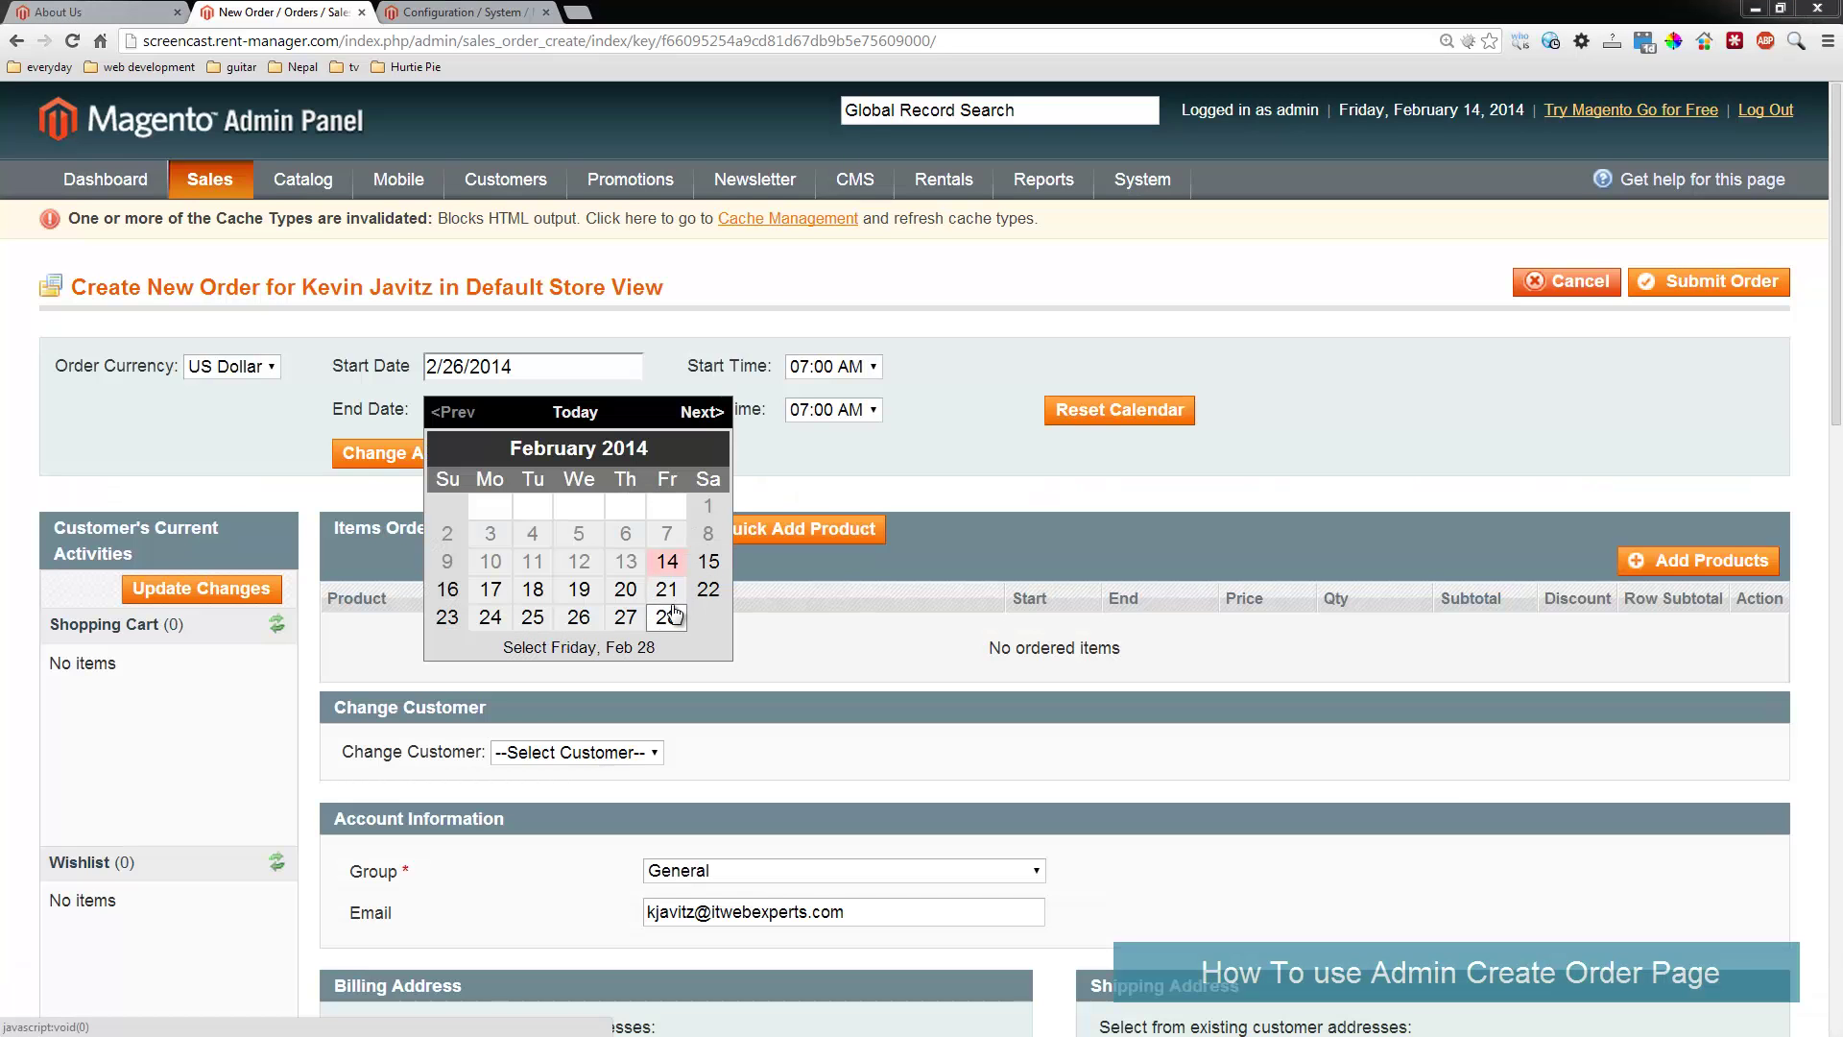
pyautogui.click(576, 619)
pyautogui.click(496, 409)
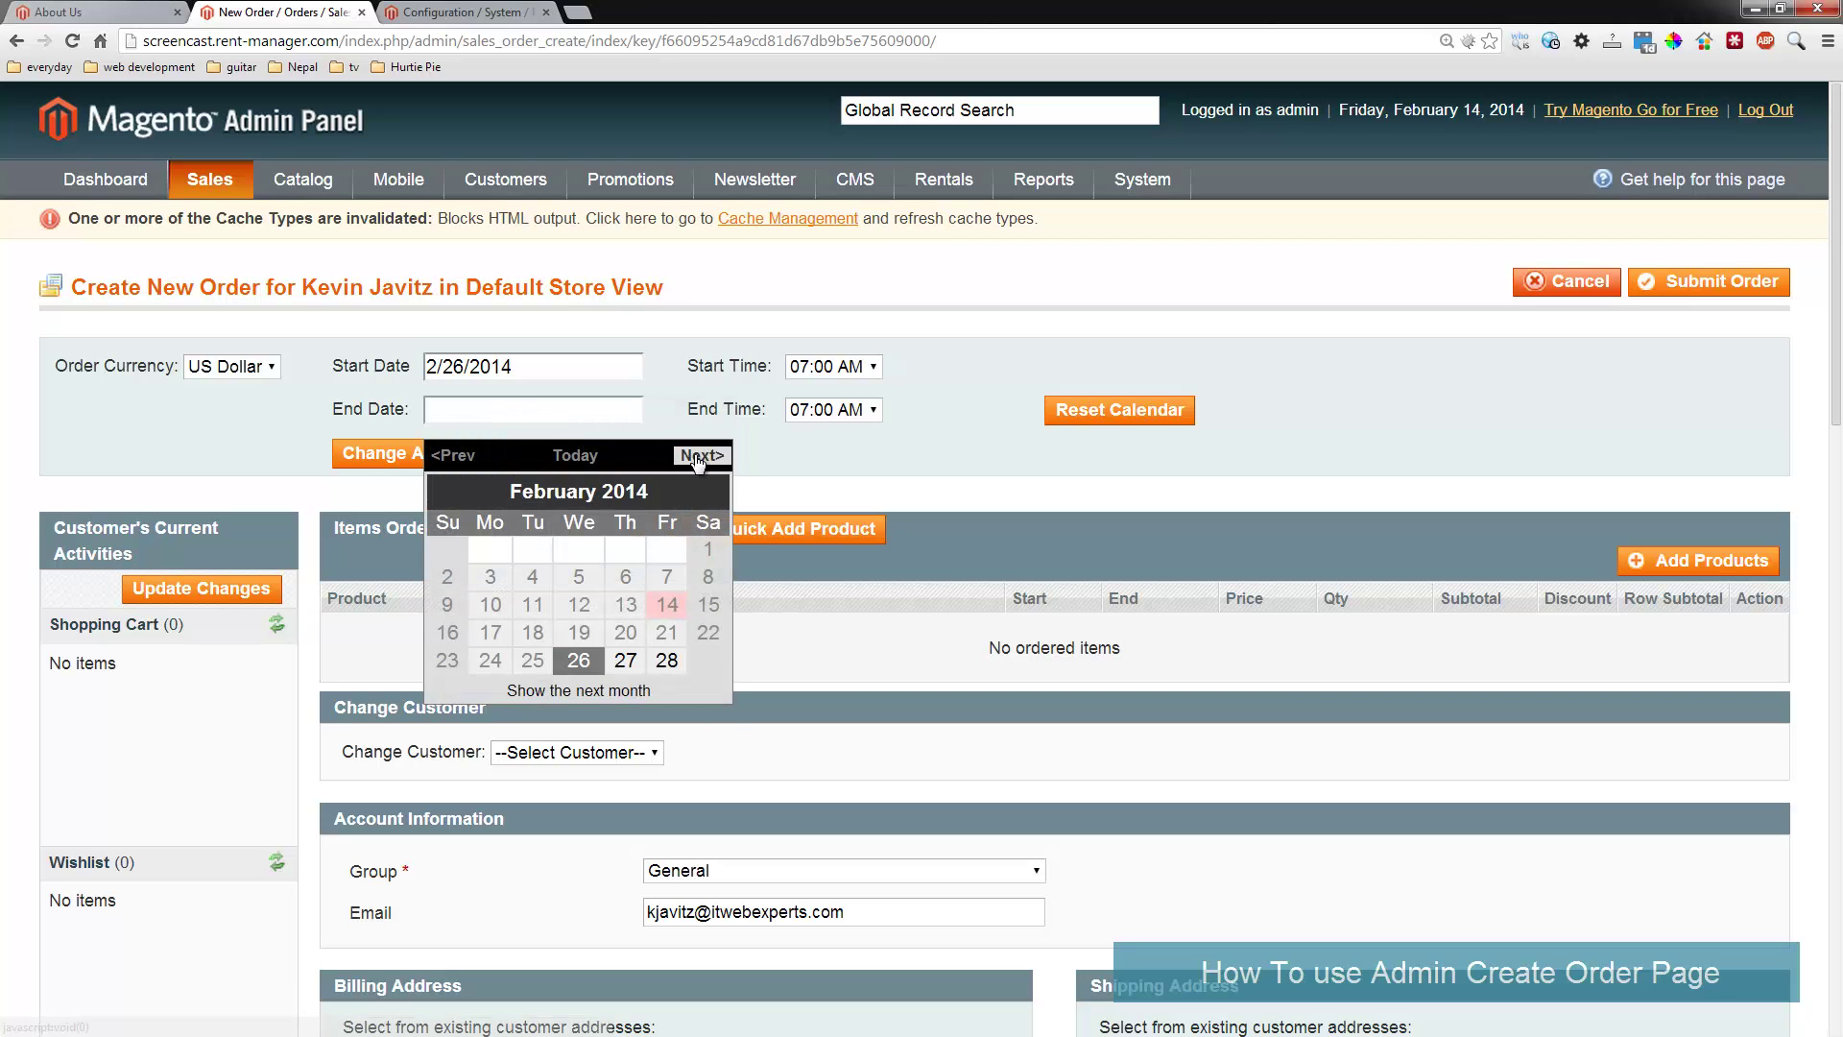
pyautogui.click(664, 455)
pyautogui.click(614, 573)
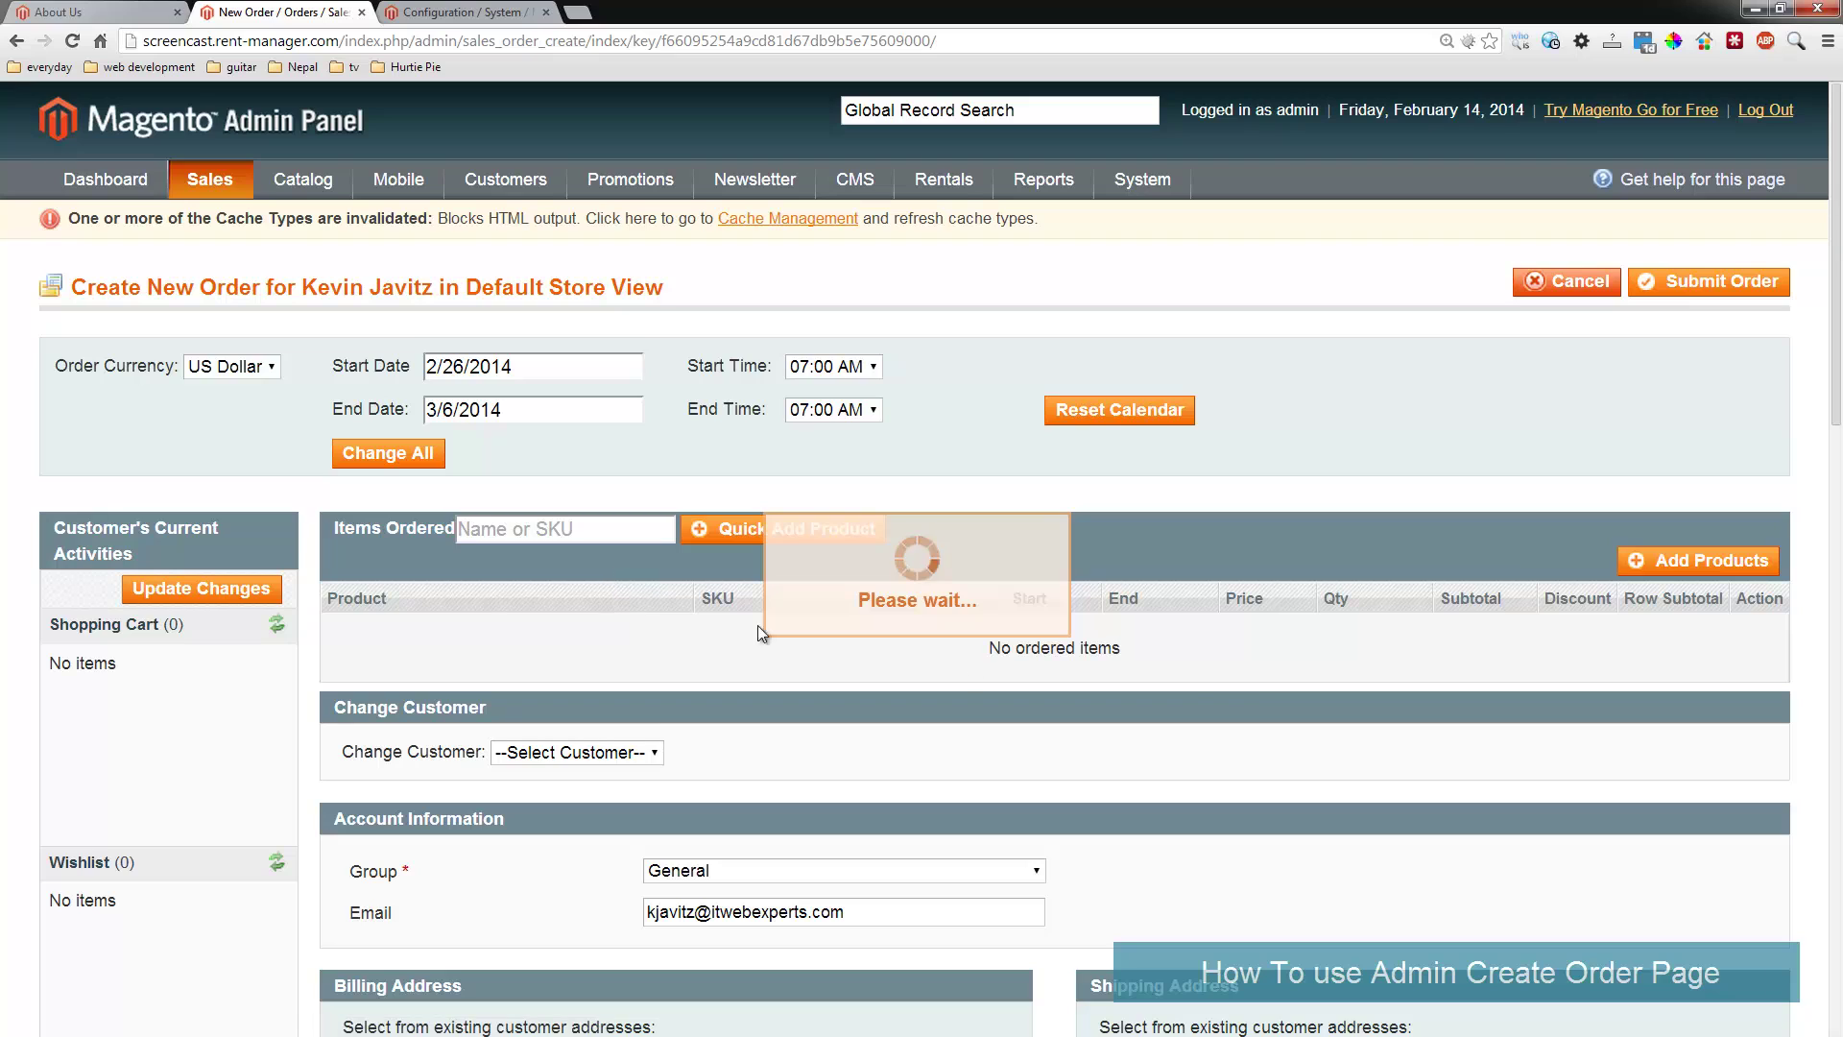
# Add the Canon Lense product to the order's items
pyautogui.click(1694, 559)
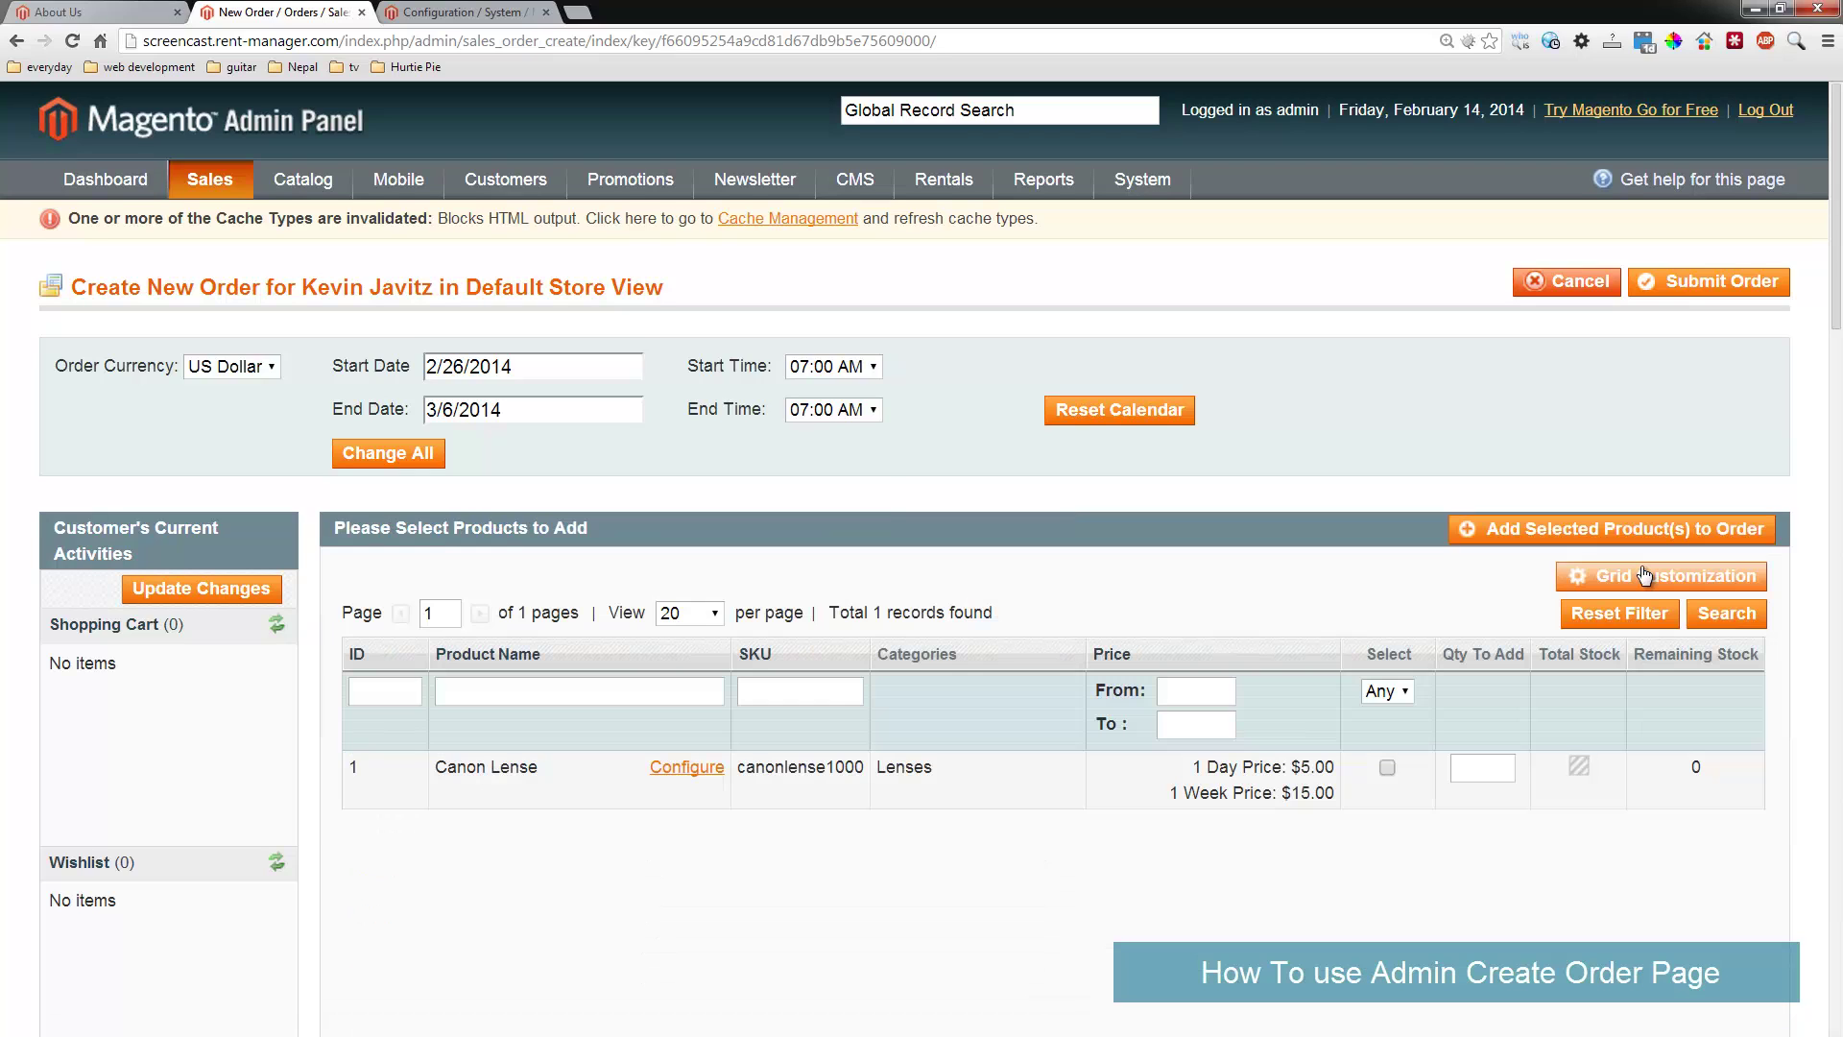
pyautogui.click(1426, 764)
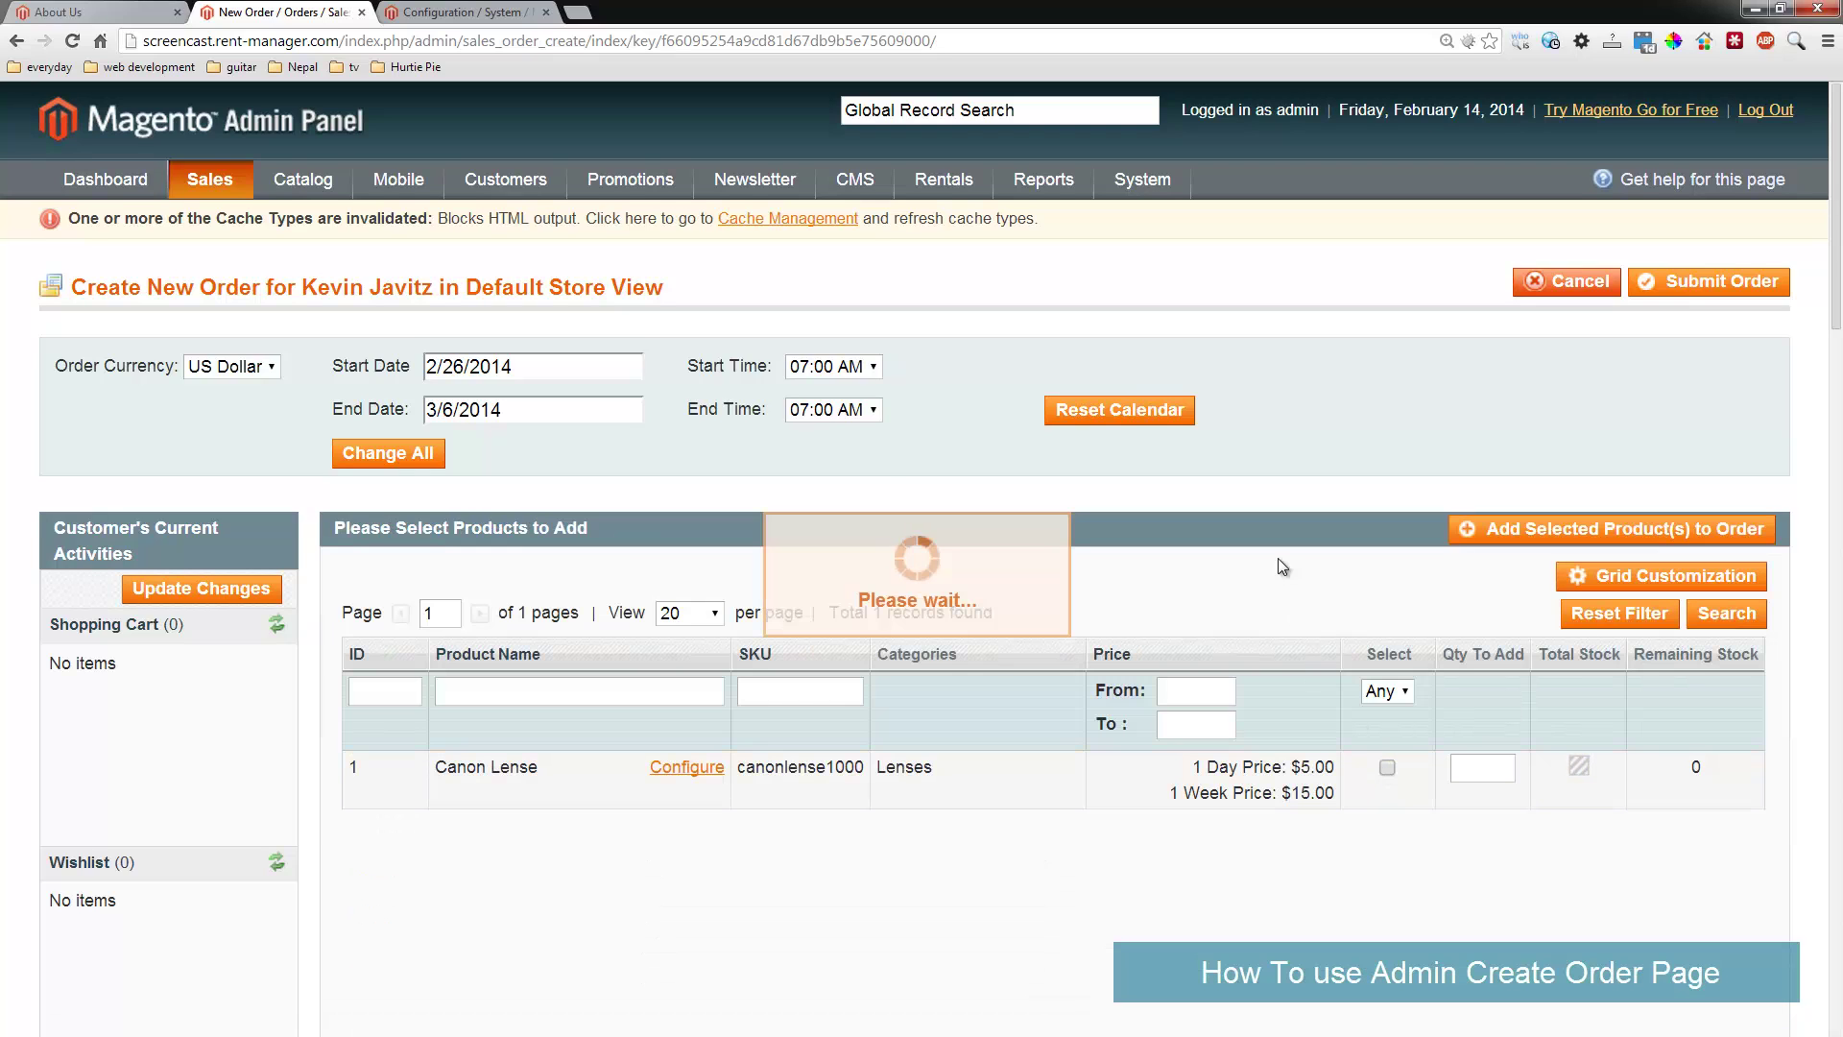
pyautogui.click(1515, 529)
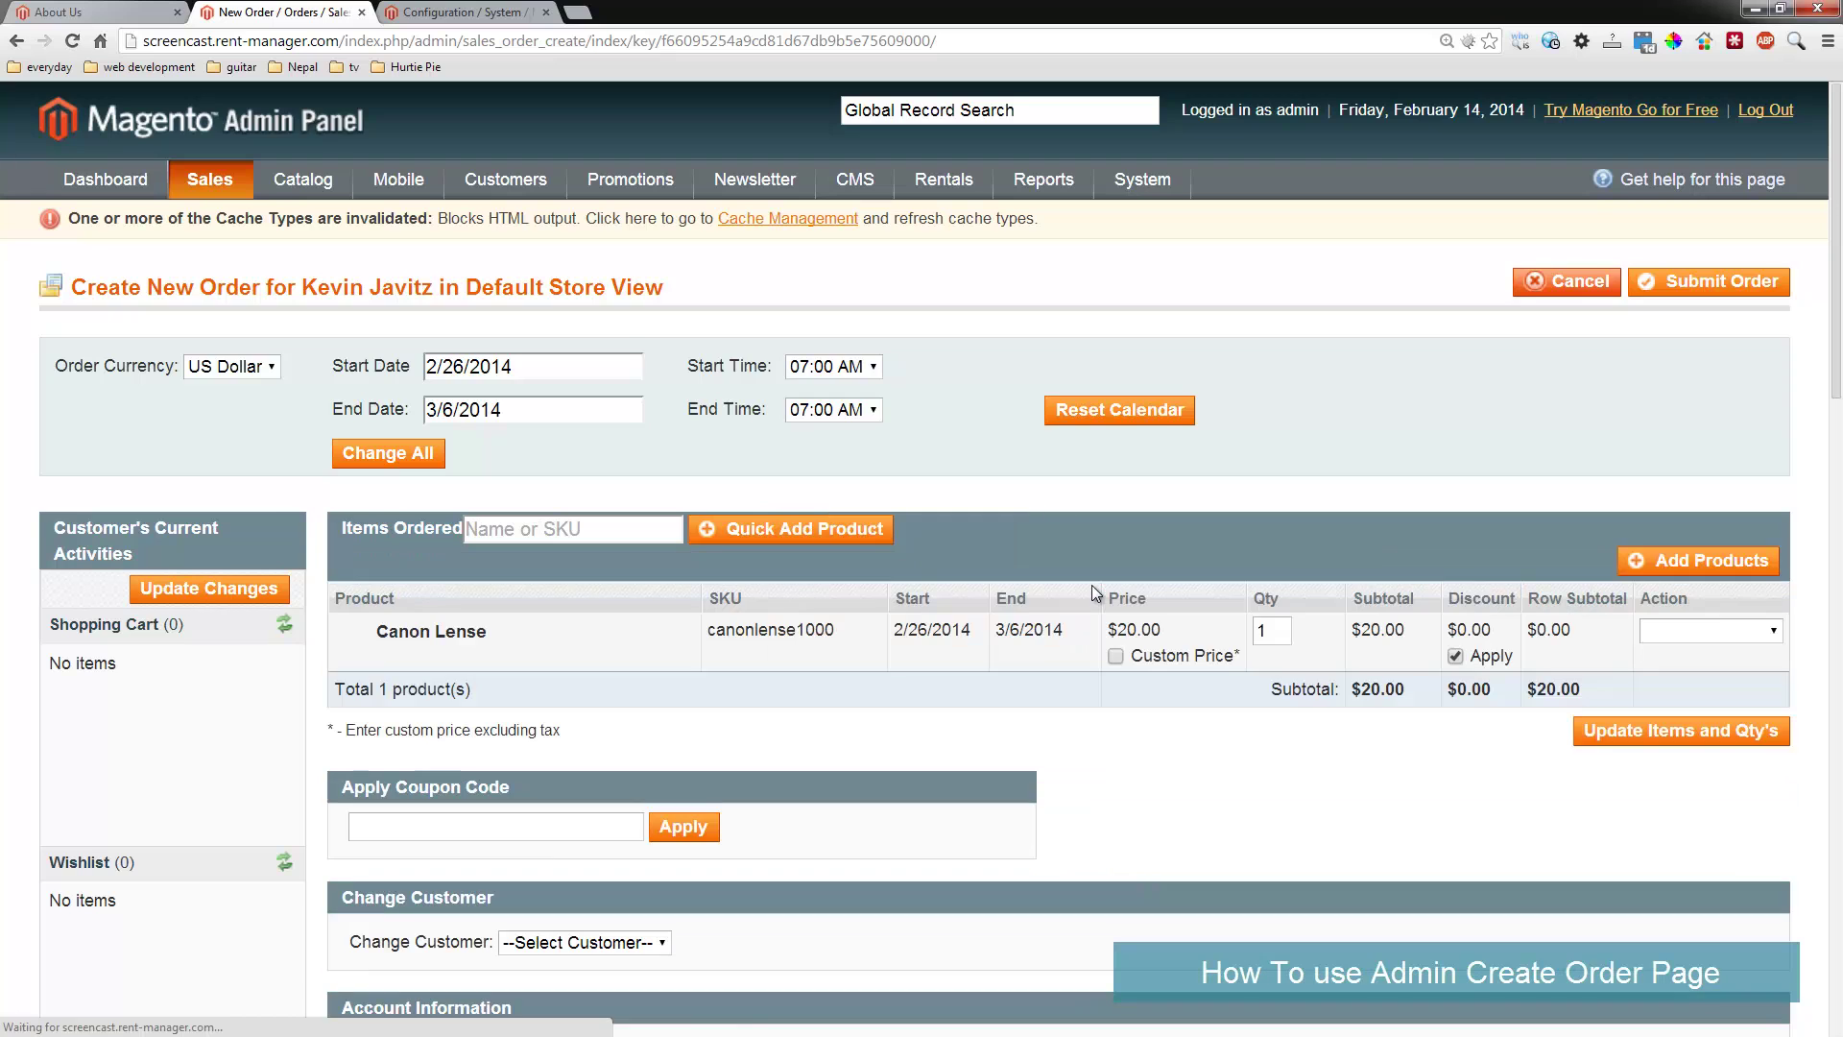
# Choose Check / Money order as the payment method and Flat Rate - Fixed as the shipping method
pyautogui.scroll(-5, 1052, 567)
pyautogui.scroll(-3, 1051, 567)
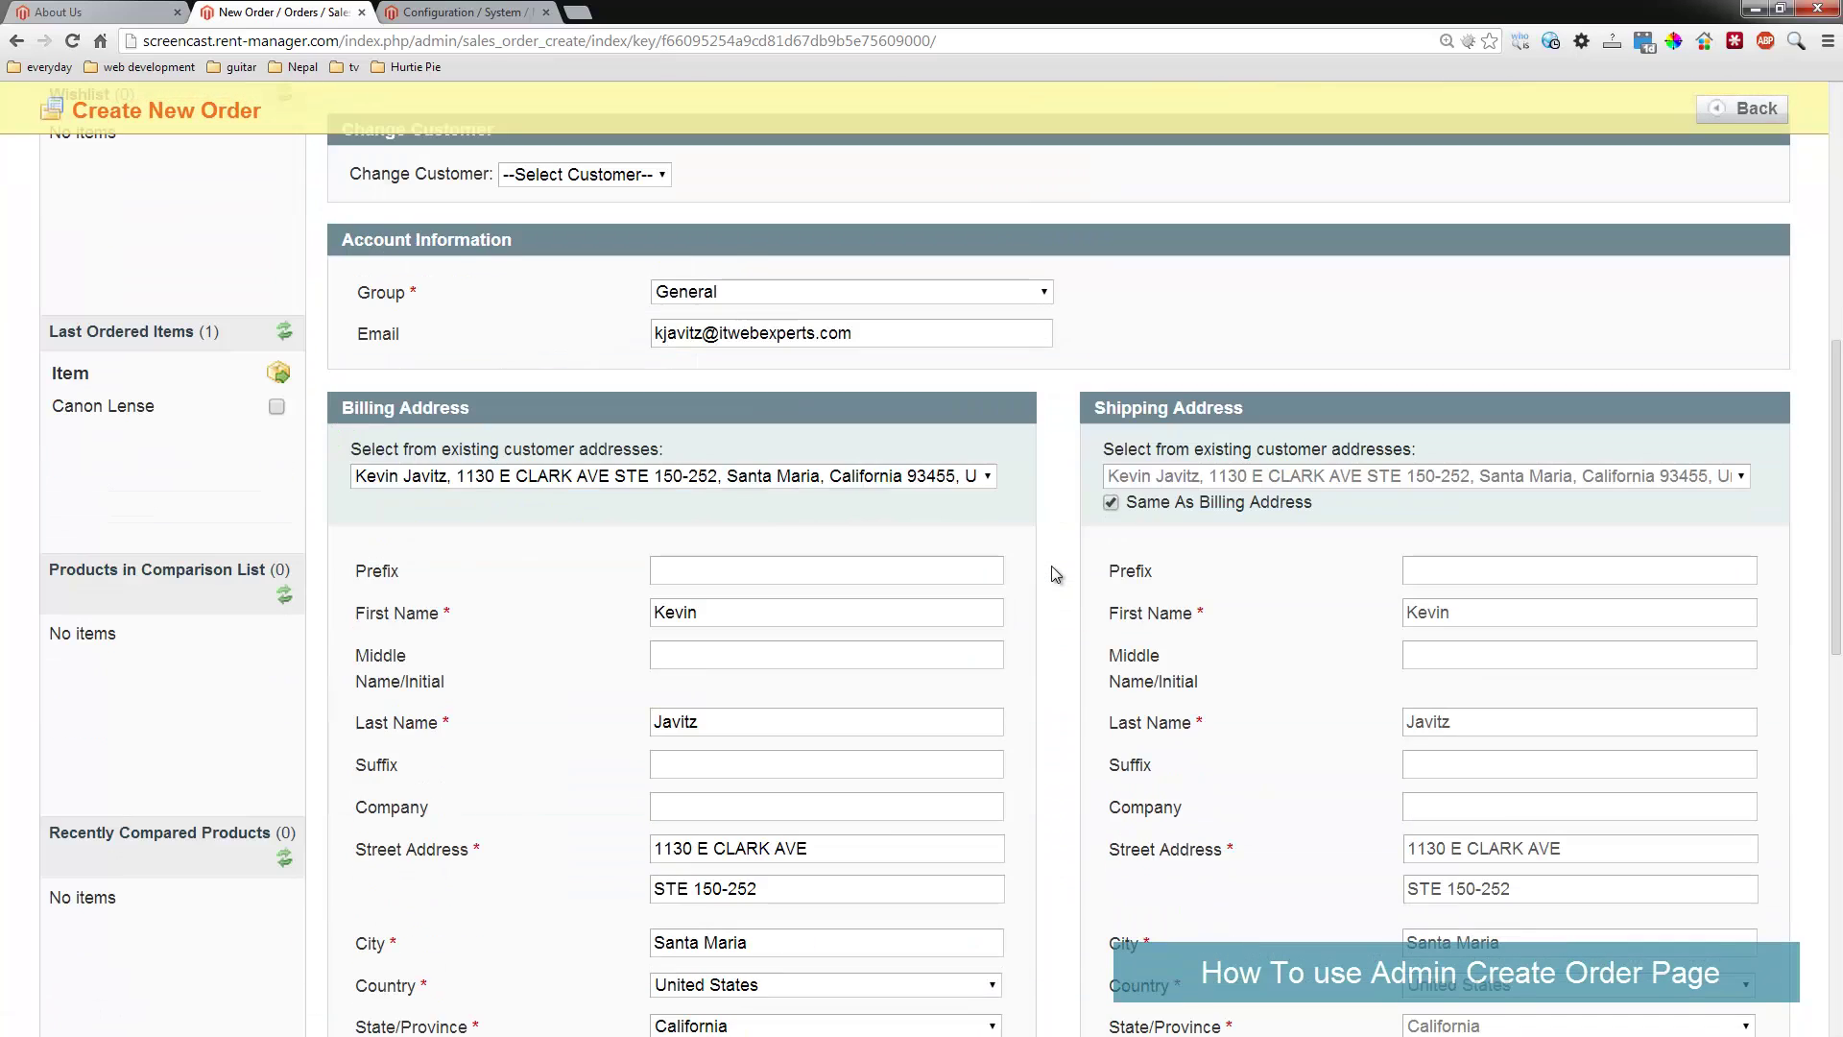
pyautogui.scroll(-2, 1060, 739)
pyautogui.scroll(-8, 1065, 739)
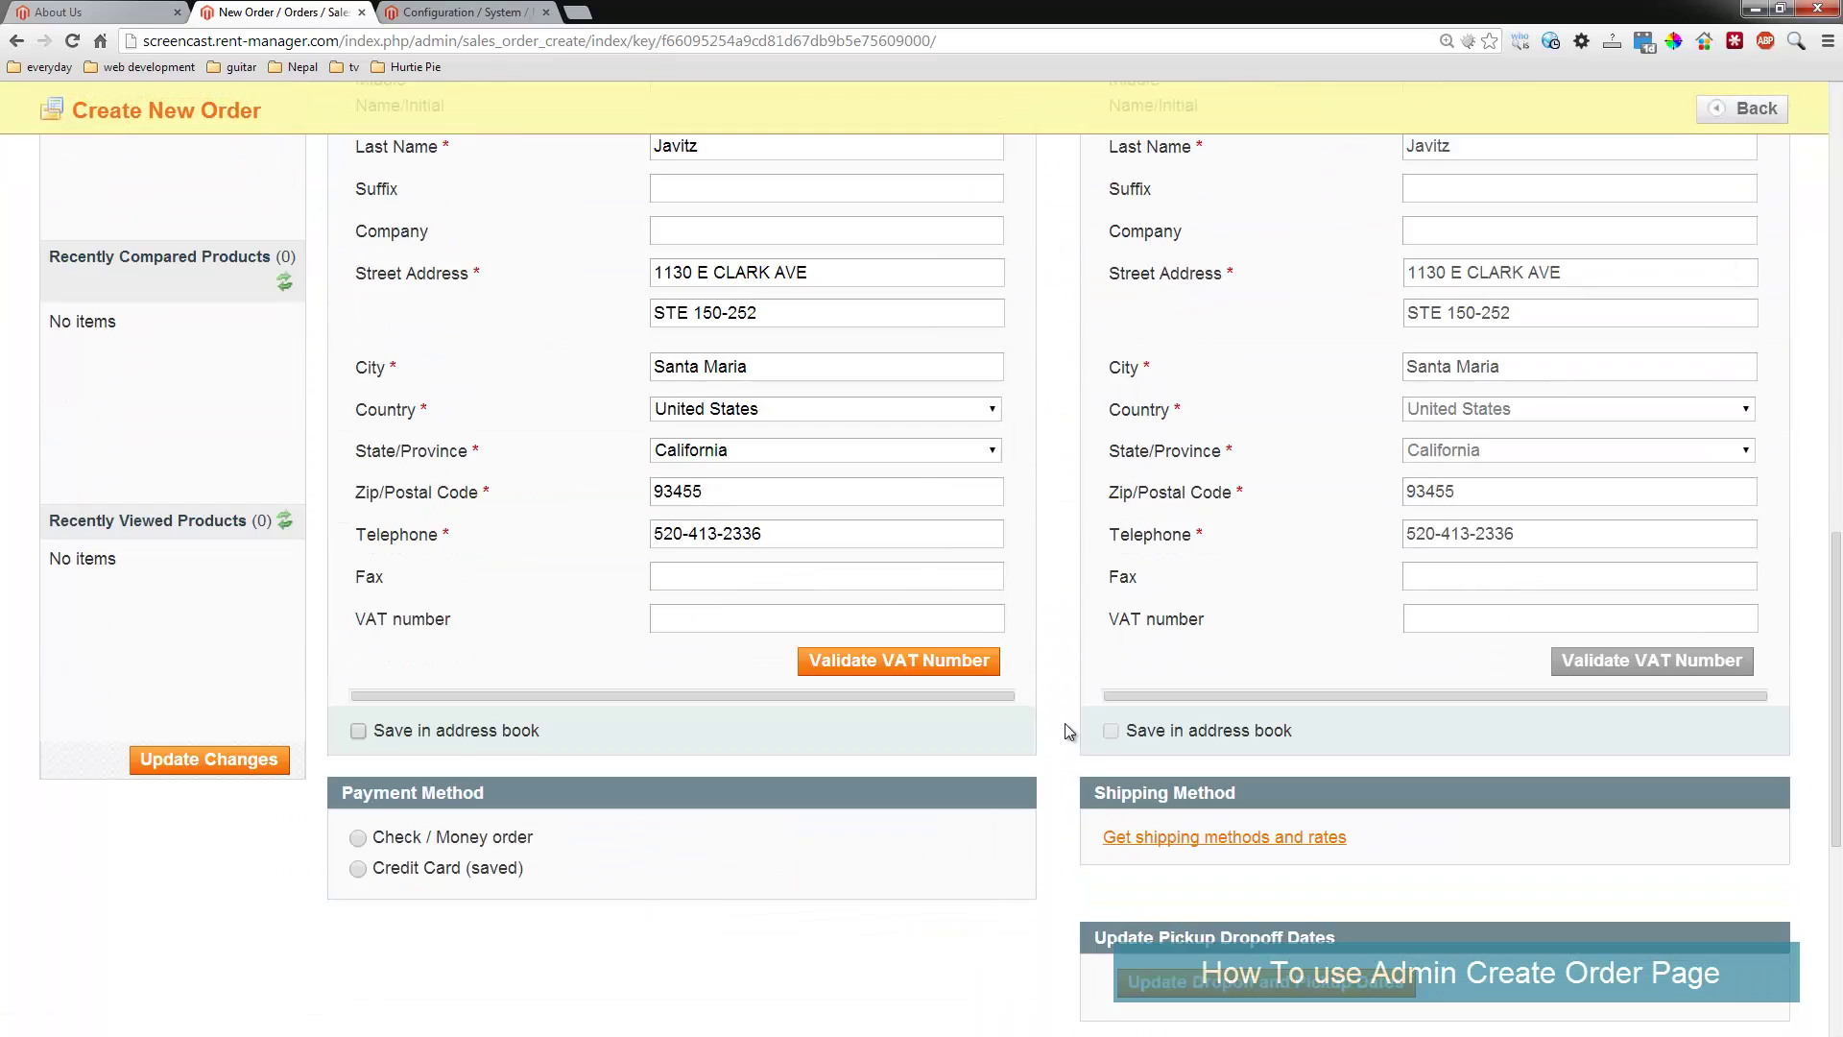
pyautogui.click(403, 452)
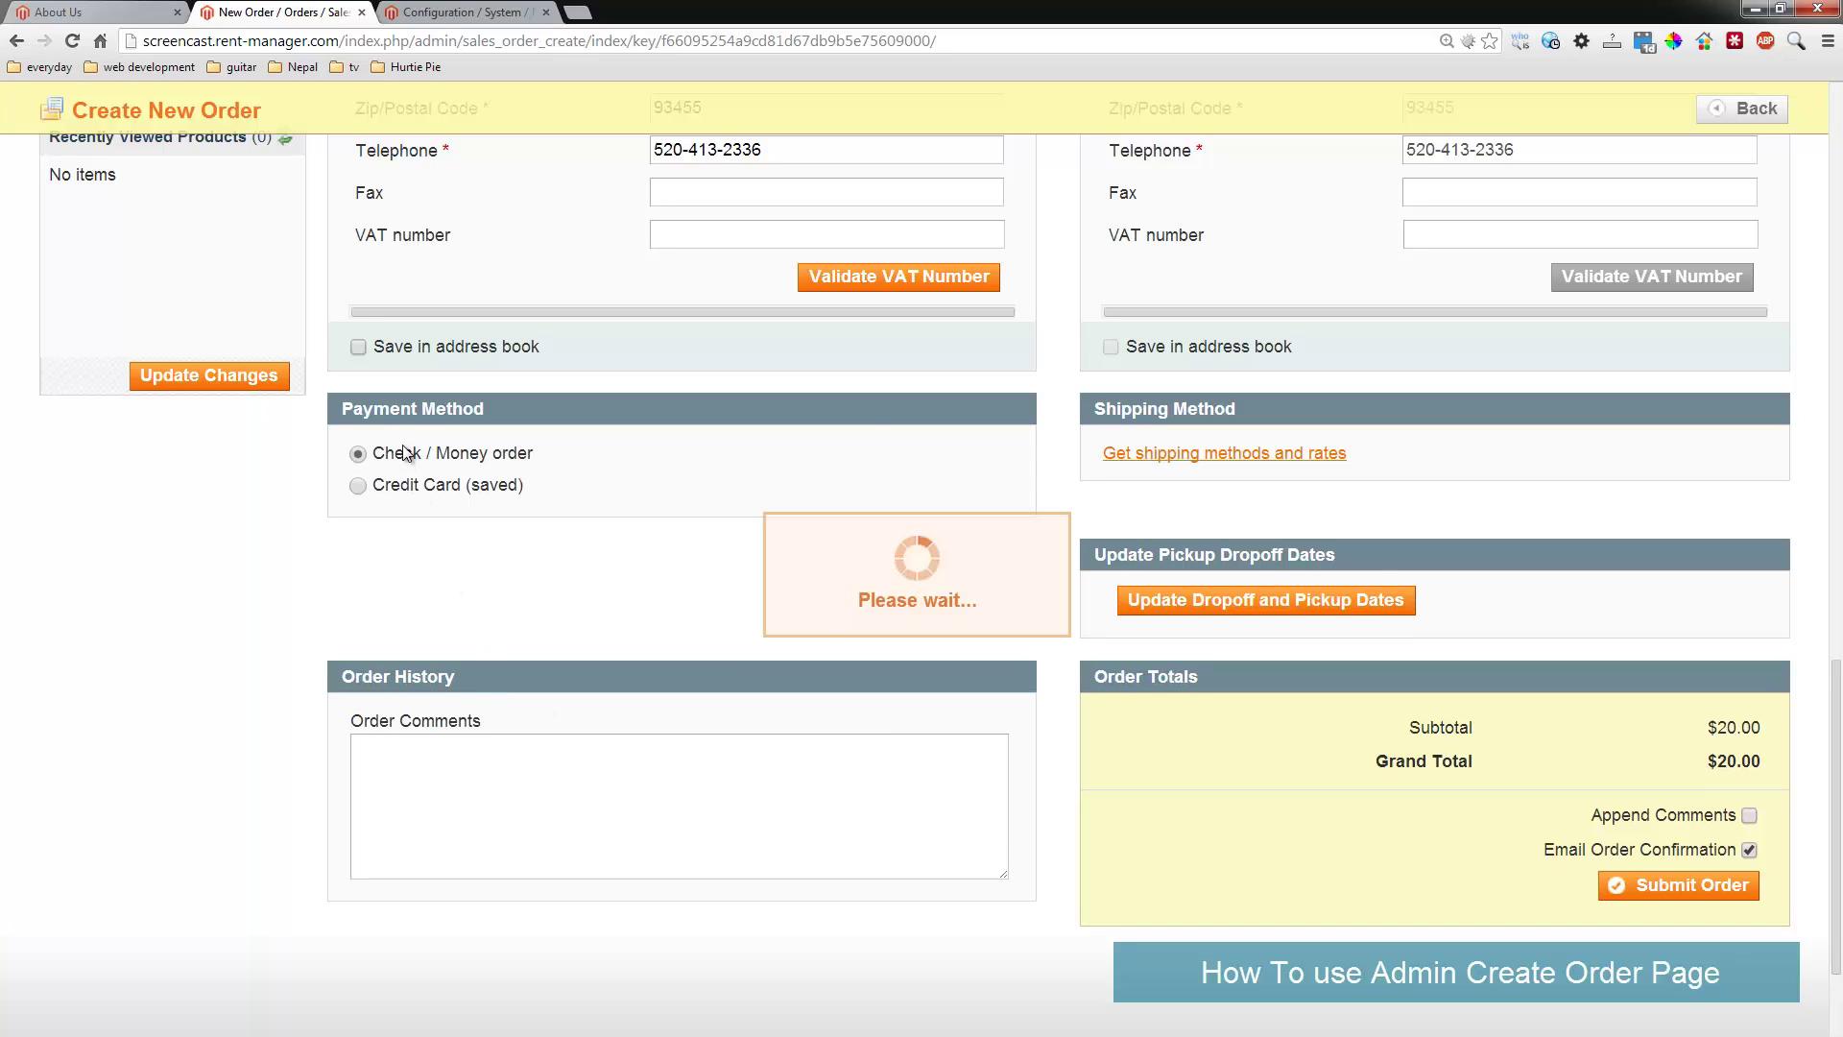
pyautogui.click(1113, 454)
pyautogui.click(1171, 483)
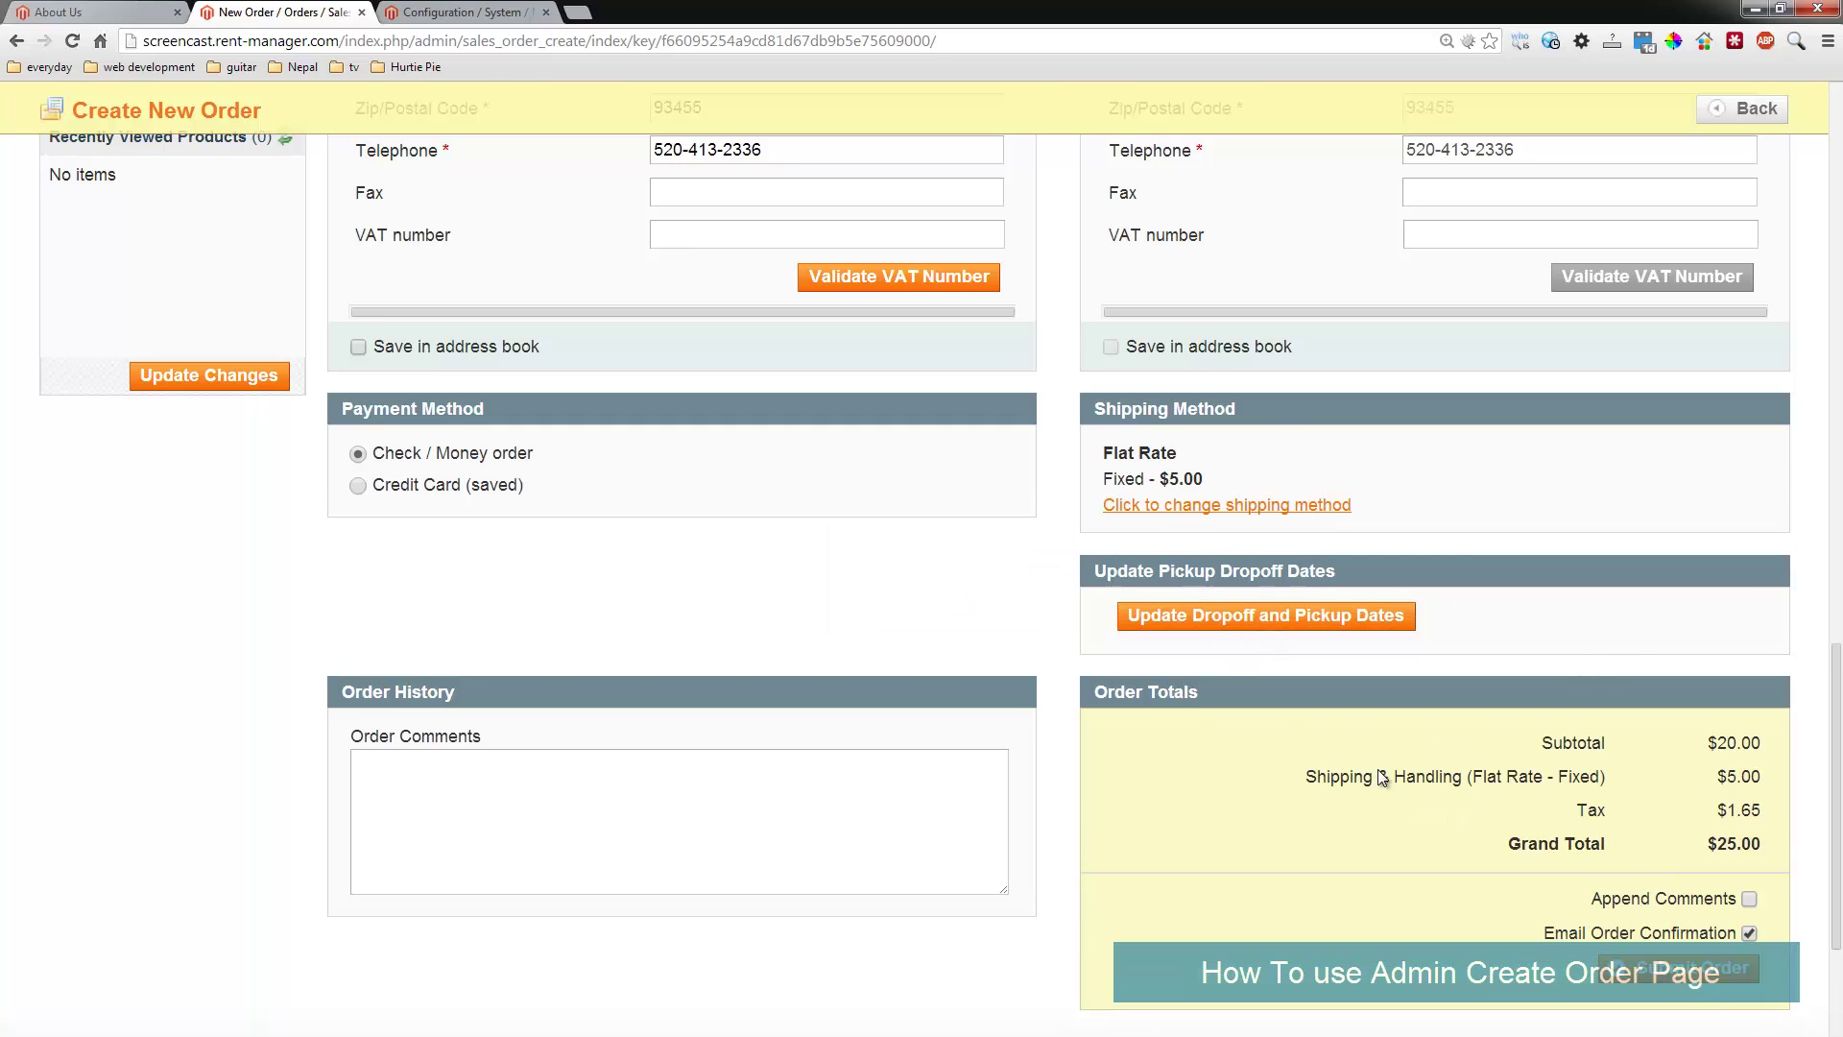
# Submit the order, review its rental dates and ordered item, and close the order's browser tab
pyautogui.scroll(-3, 1387, 782)
pyautogui.click(1670, 715)
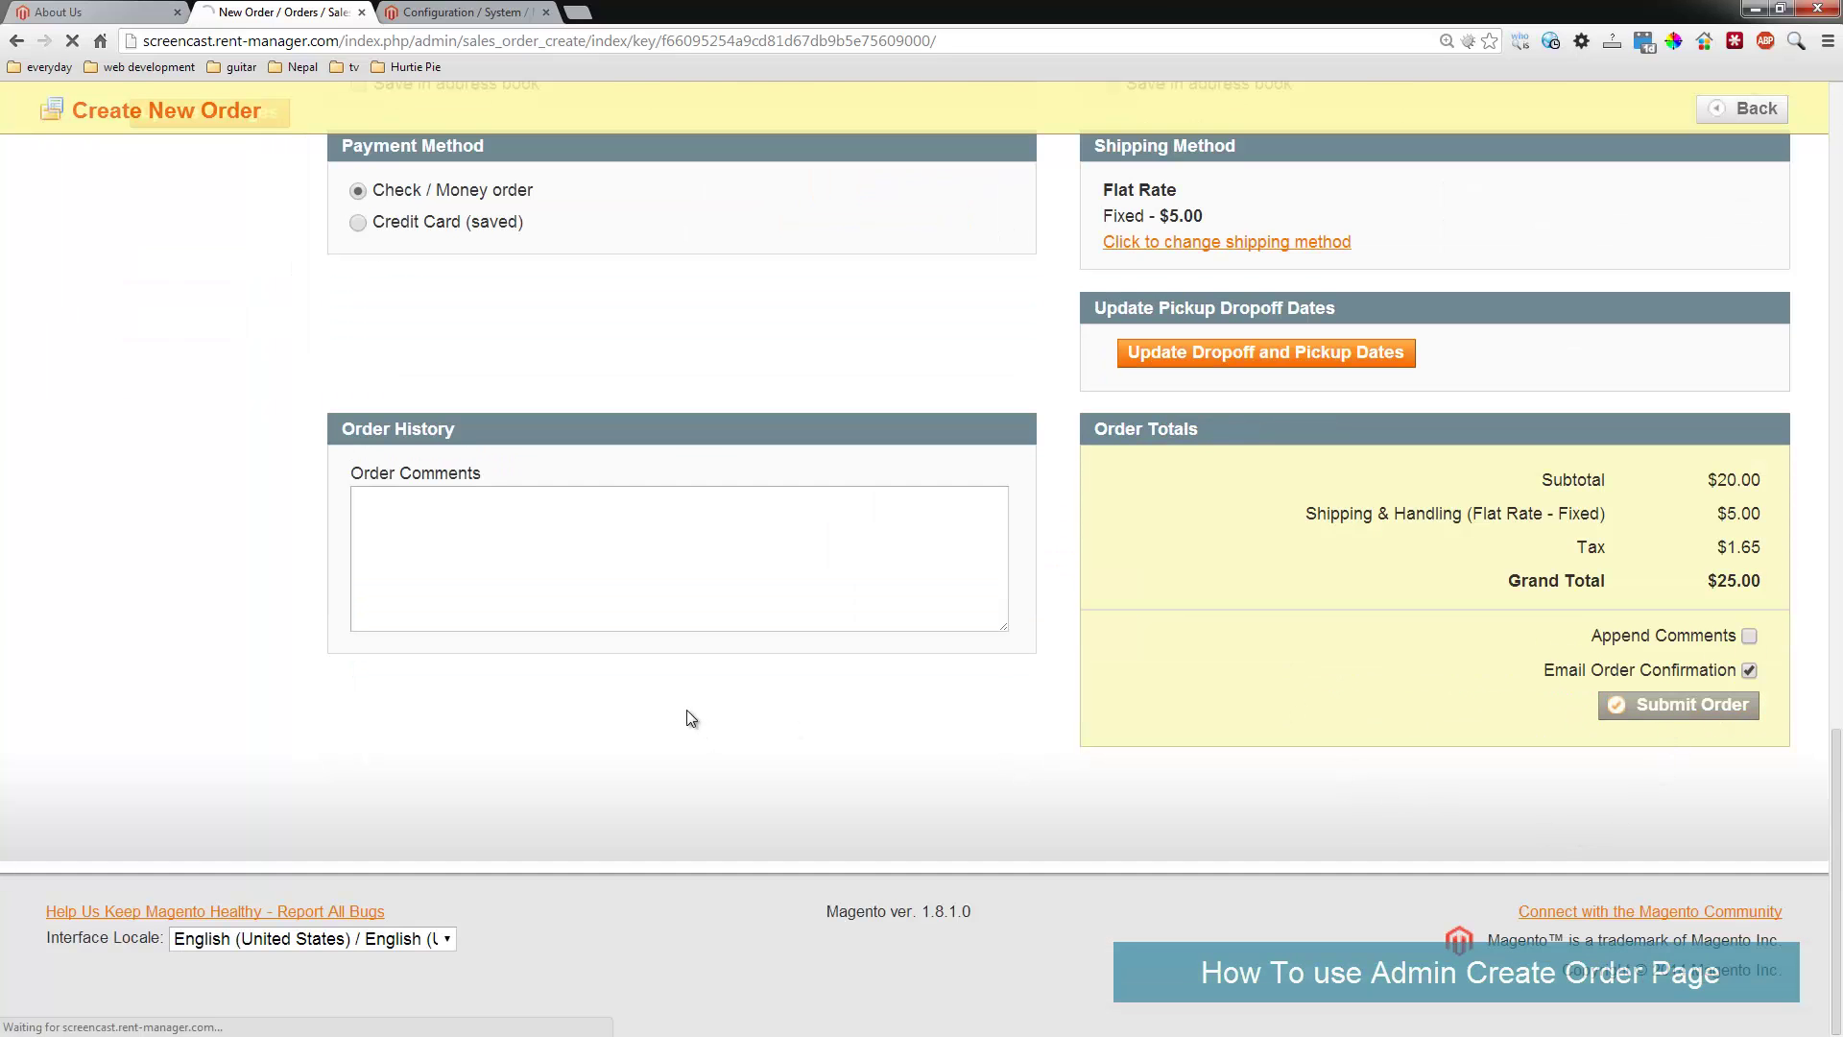
pyautogui.scroll(-4, 669, 653)
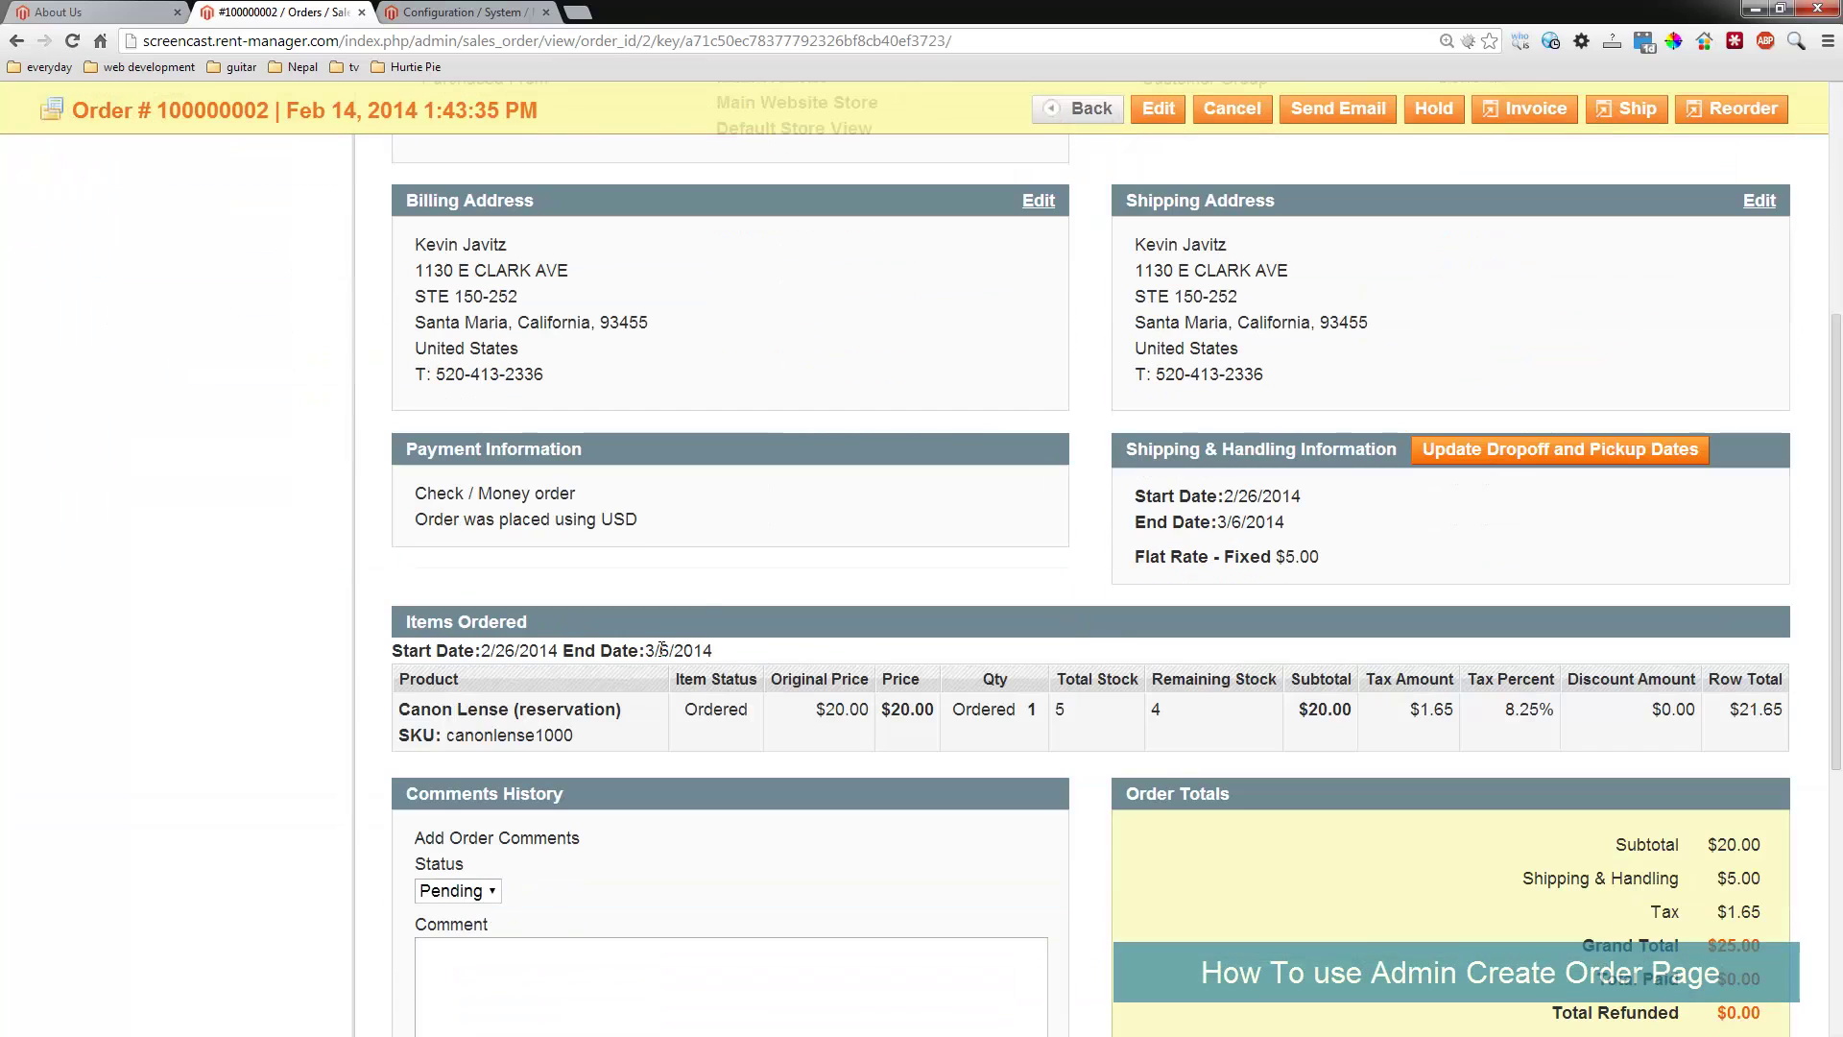
pyautogui.scroll(4, 759, 554)
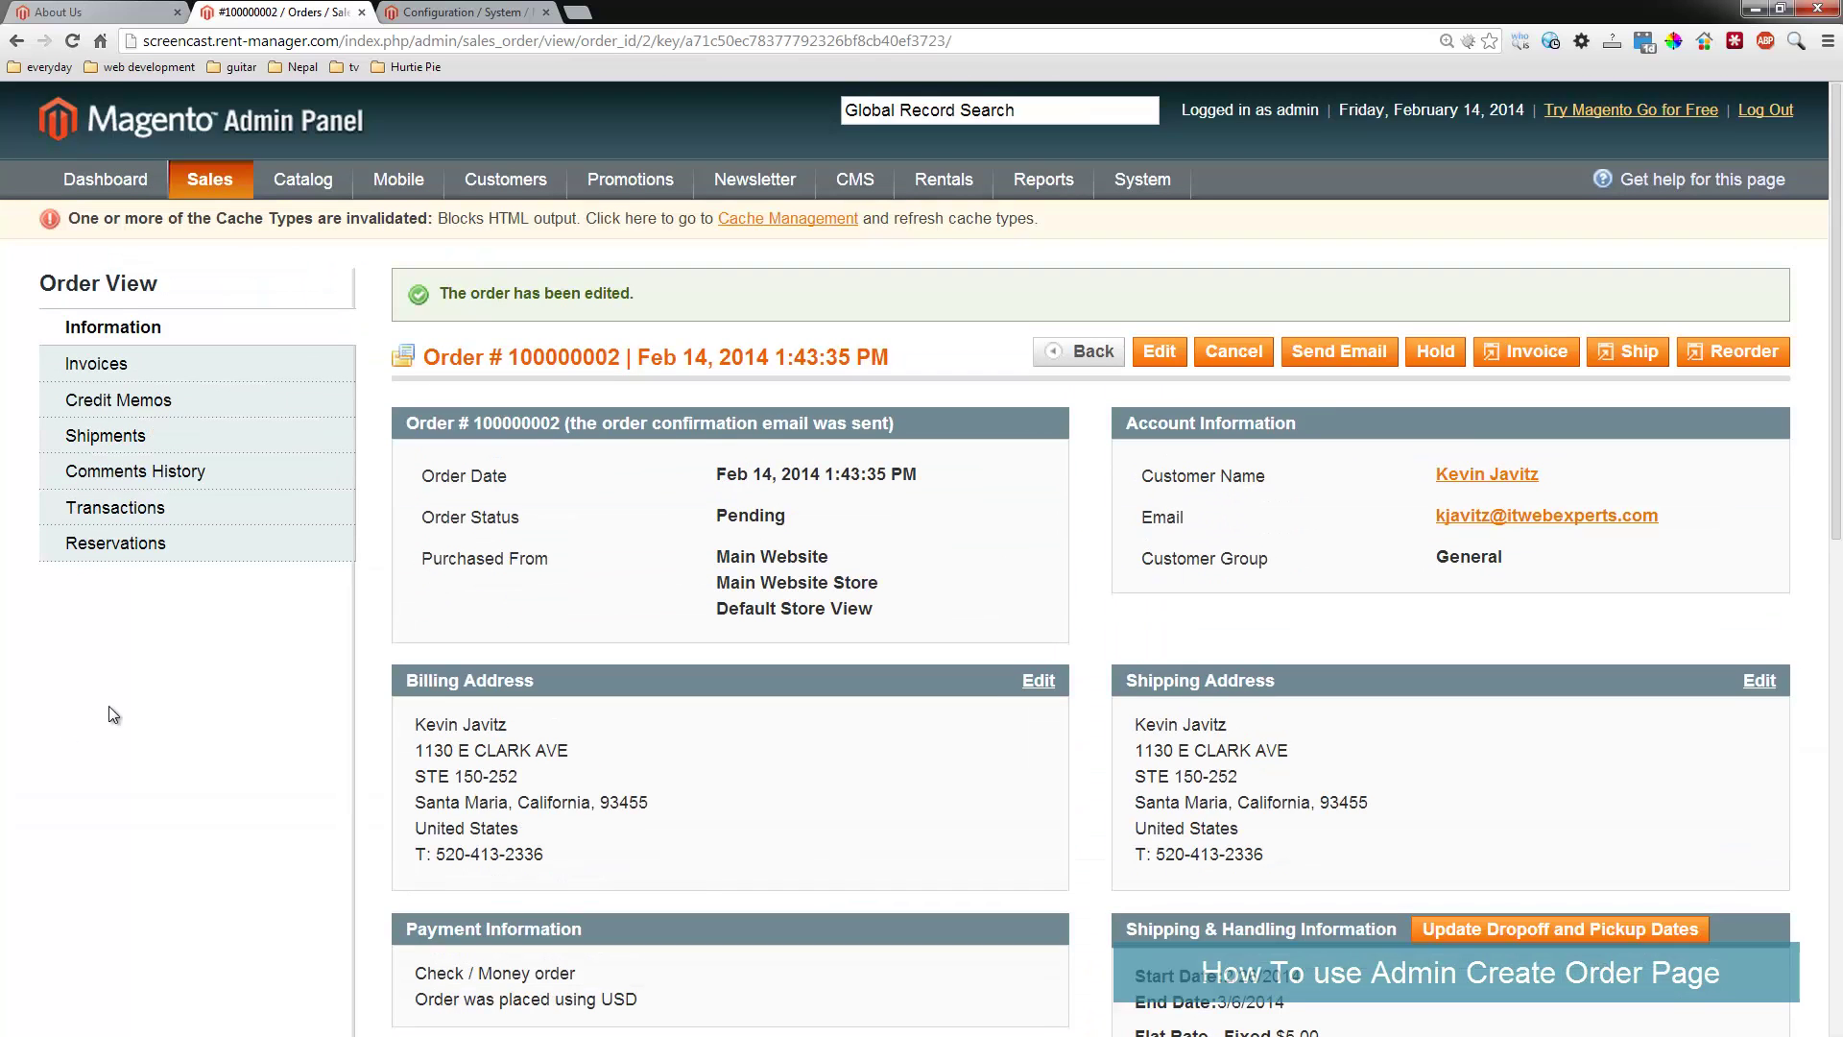
pyautogui.hotkey('ctrl', 'w')
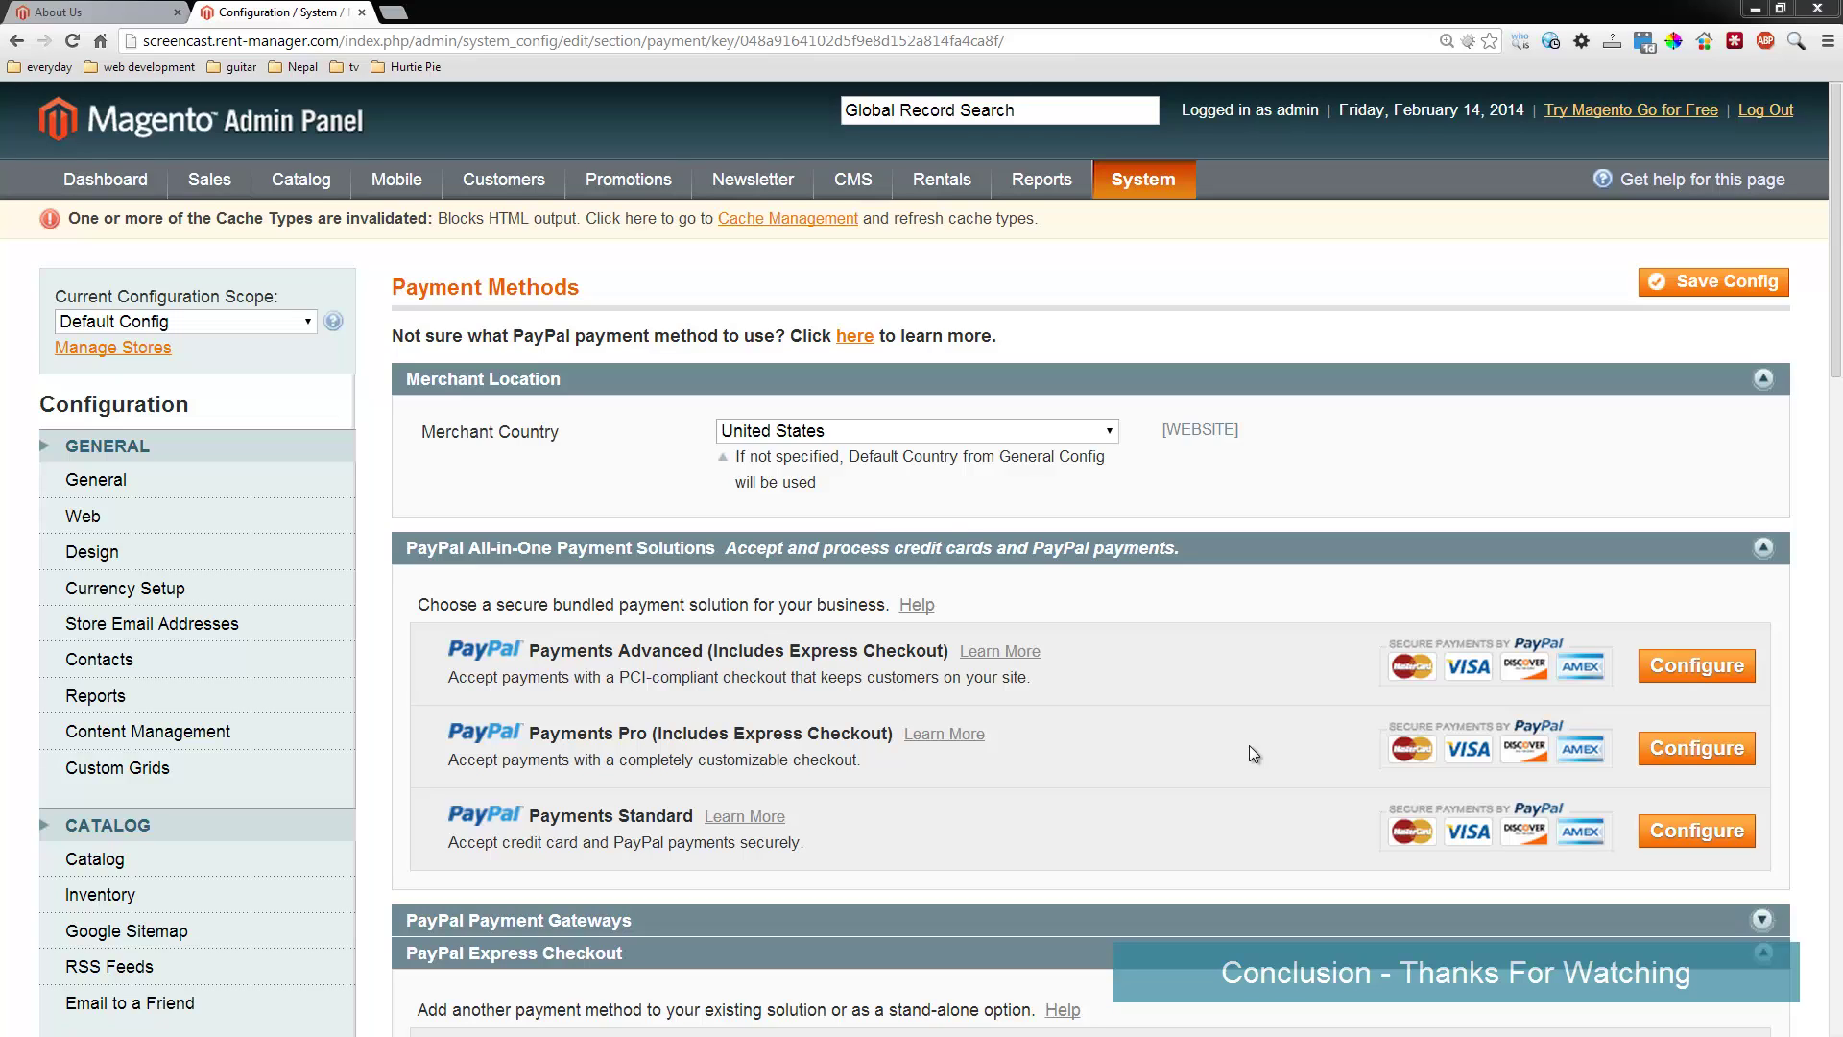
pyautogui.moveTo(942, 173)
pyautogui.moveTo(1139, 181)
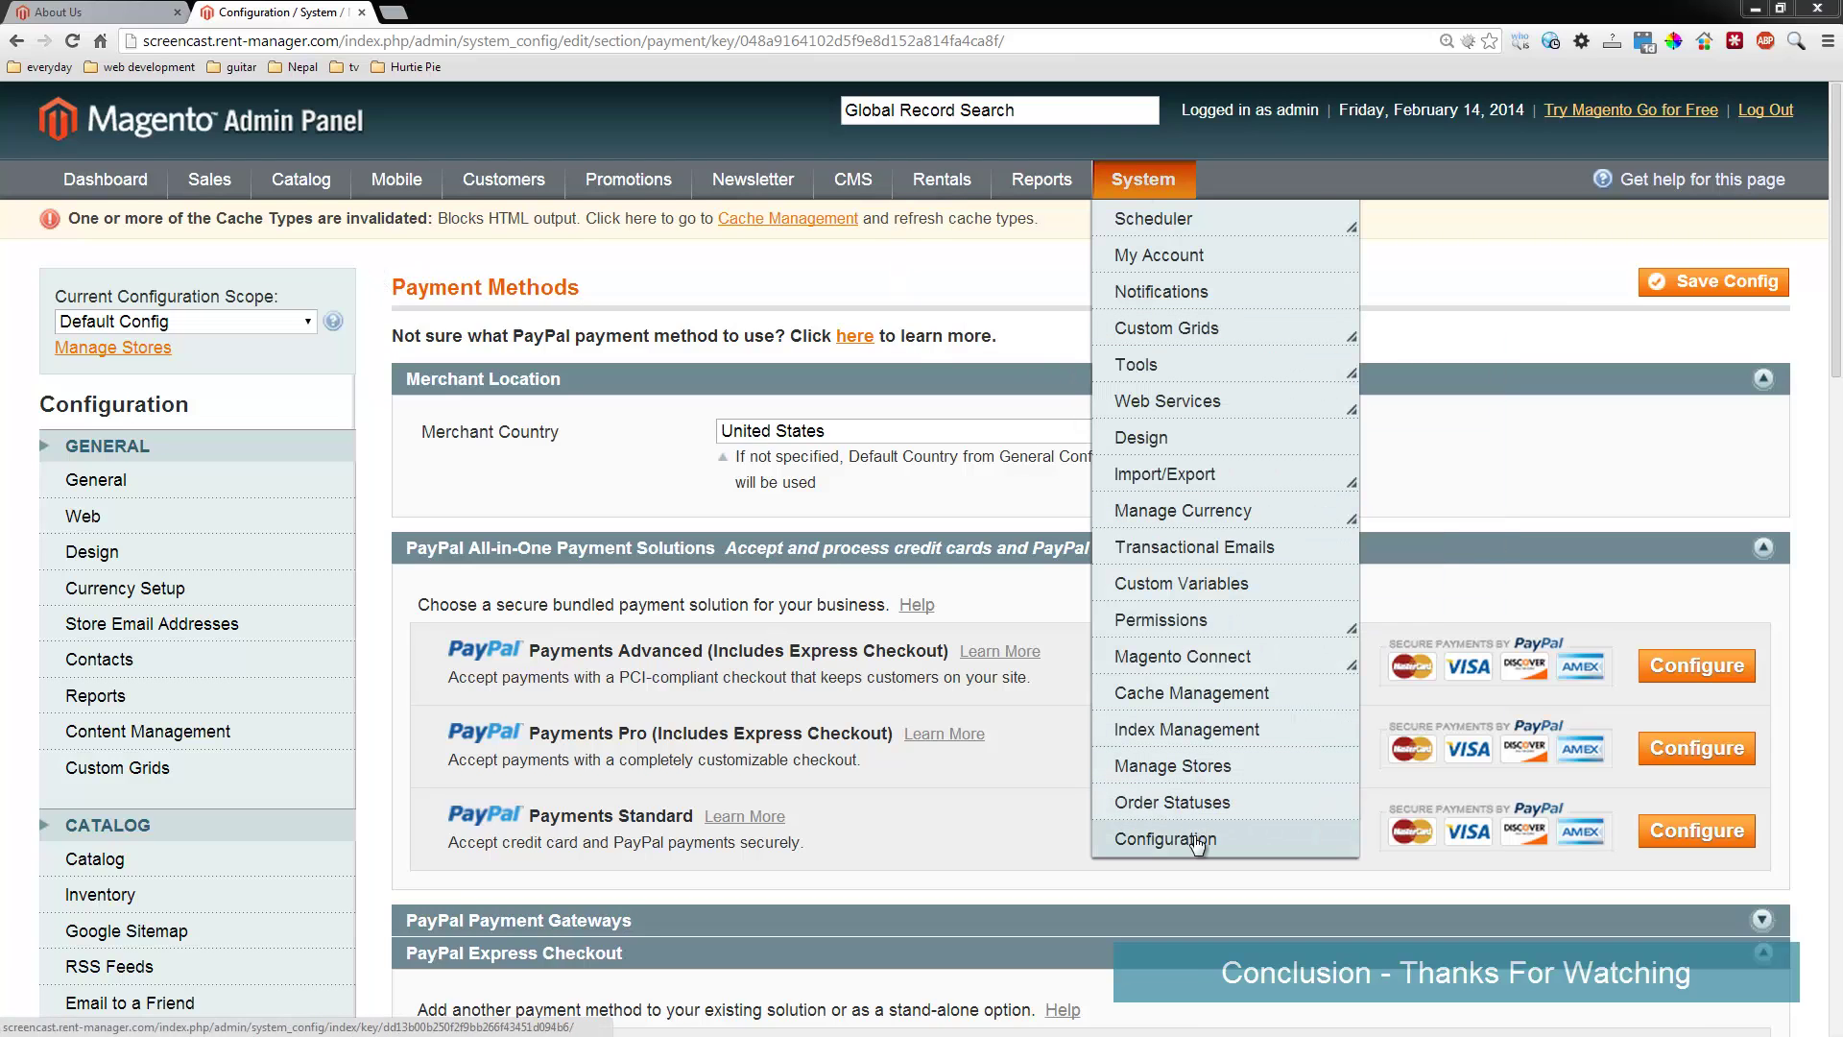